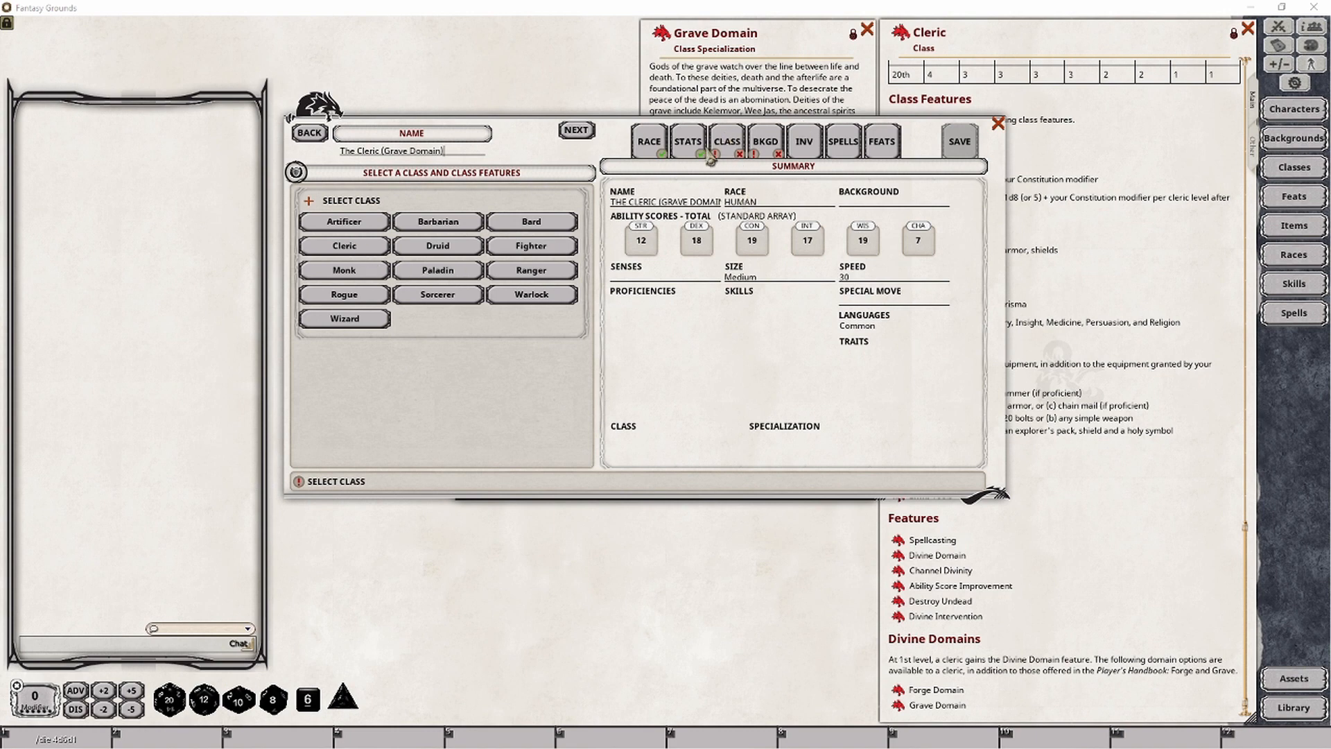
Choose the Cleric class with the Grave Domain specialization, and pick History and Persuasion as its skill proficiencies
{"action": "left_click", "coordinate": [356, 251]}
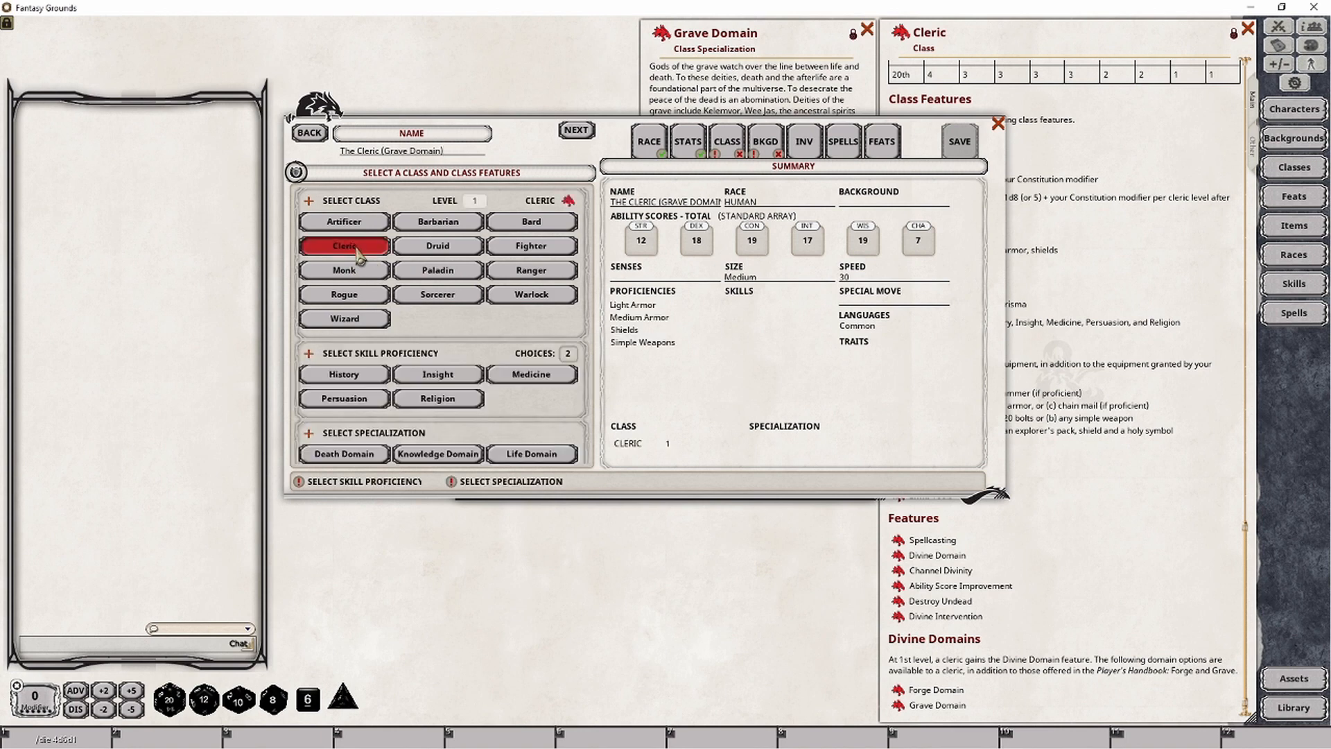
{"action": "scroll", "coordinate": [412, 306], "scroll_direction": "down", "scroll_amount": 3}
{"action": "scroll", "coordinate": [411, 302], "scroll_direction": "down", "scroll_amount": 1}
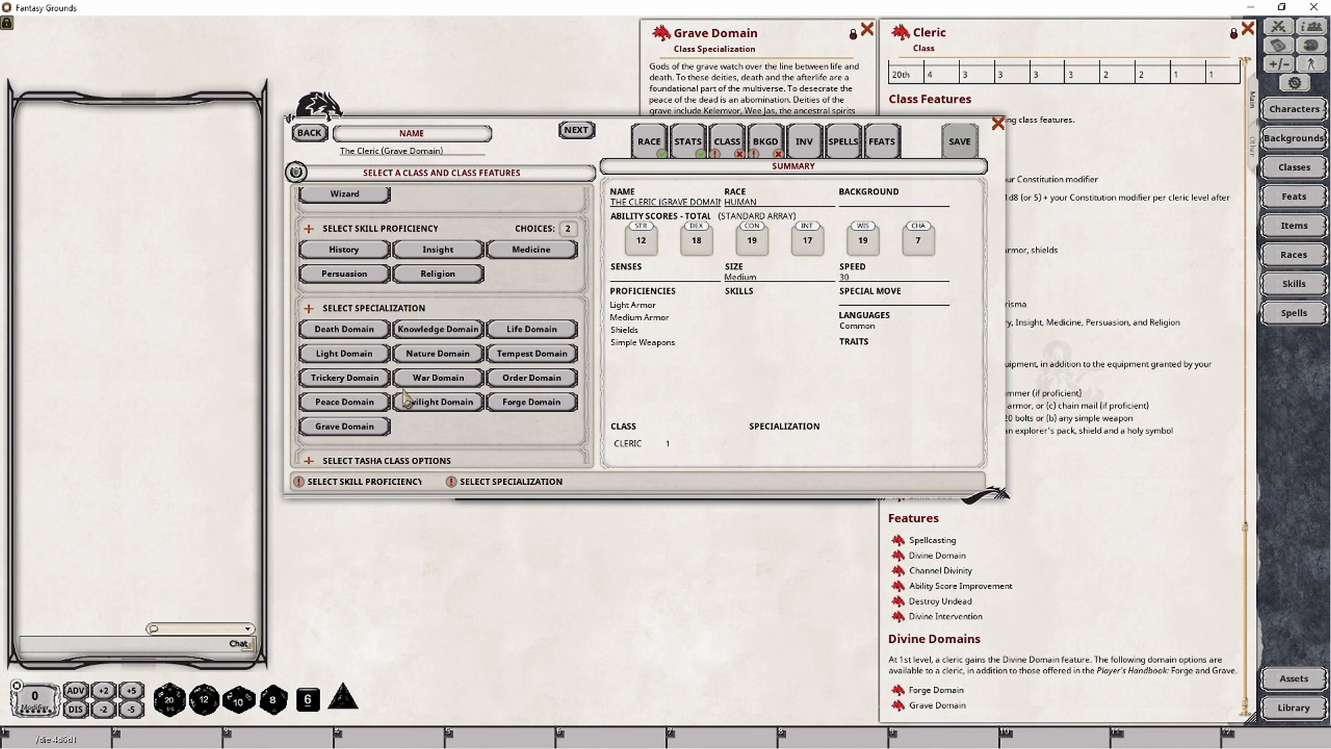
{"action": "left_click", "coordinate": [374, 430]}
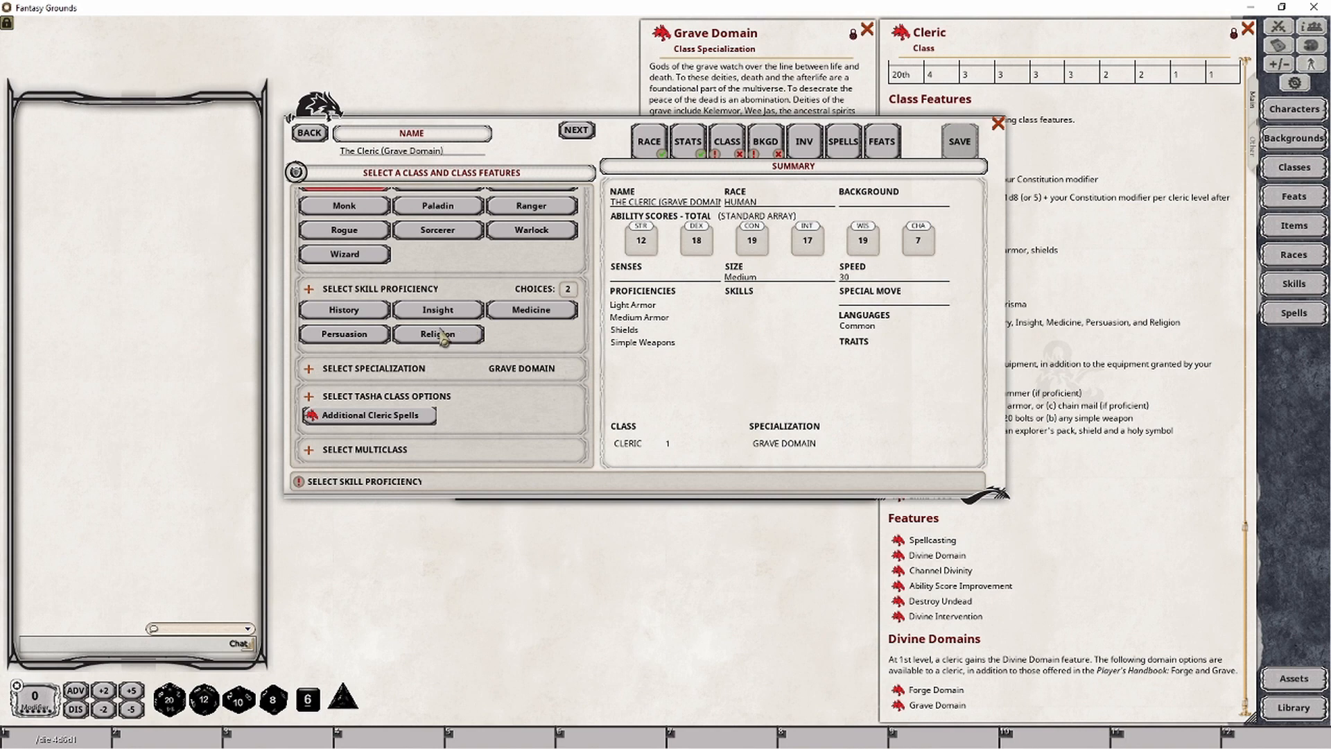
{"action": "left_click", "coordinate": [359, 313]}
{"action": "left_click", "coordinate": [357, 336]}
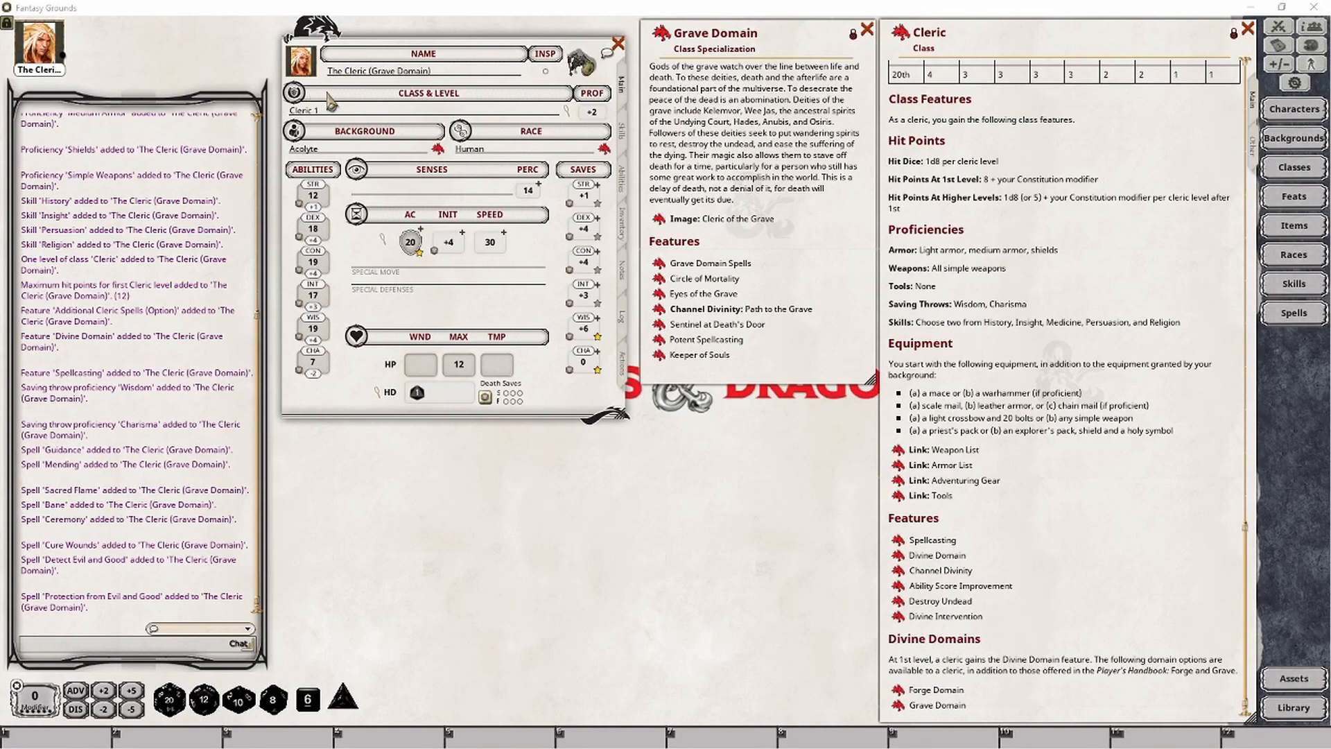
Review the cleric's skills and abilities, and remove the empty Spells group from the character's actions
{"action": "left_click", "coordinate": [624, 138]}
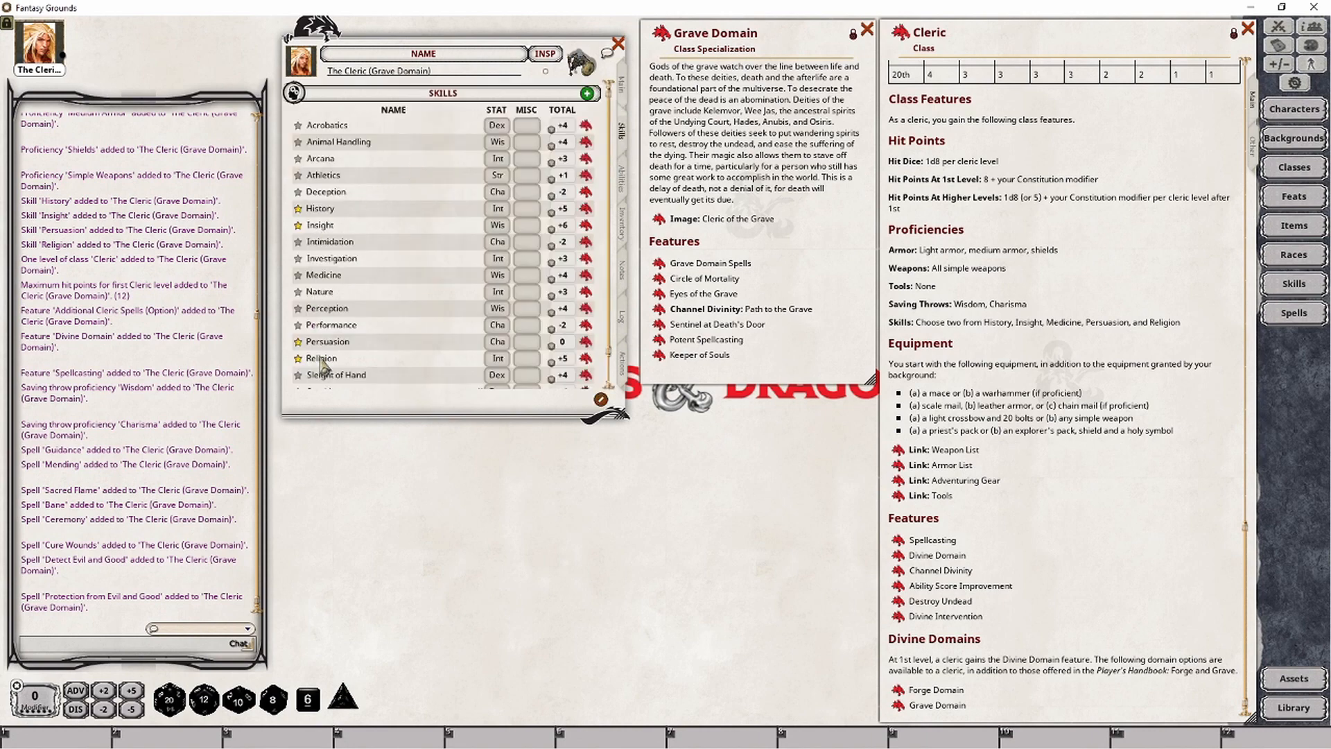
{"action": "left_click", "coordinate": [626, 188]}
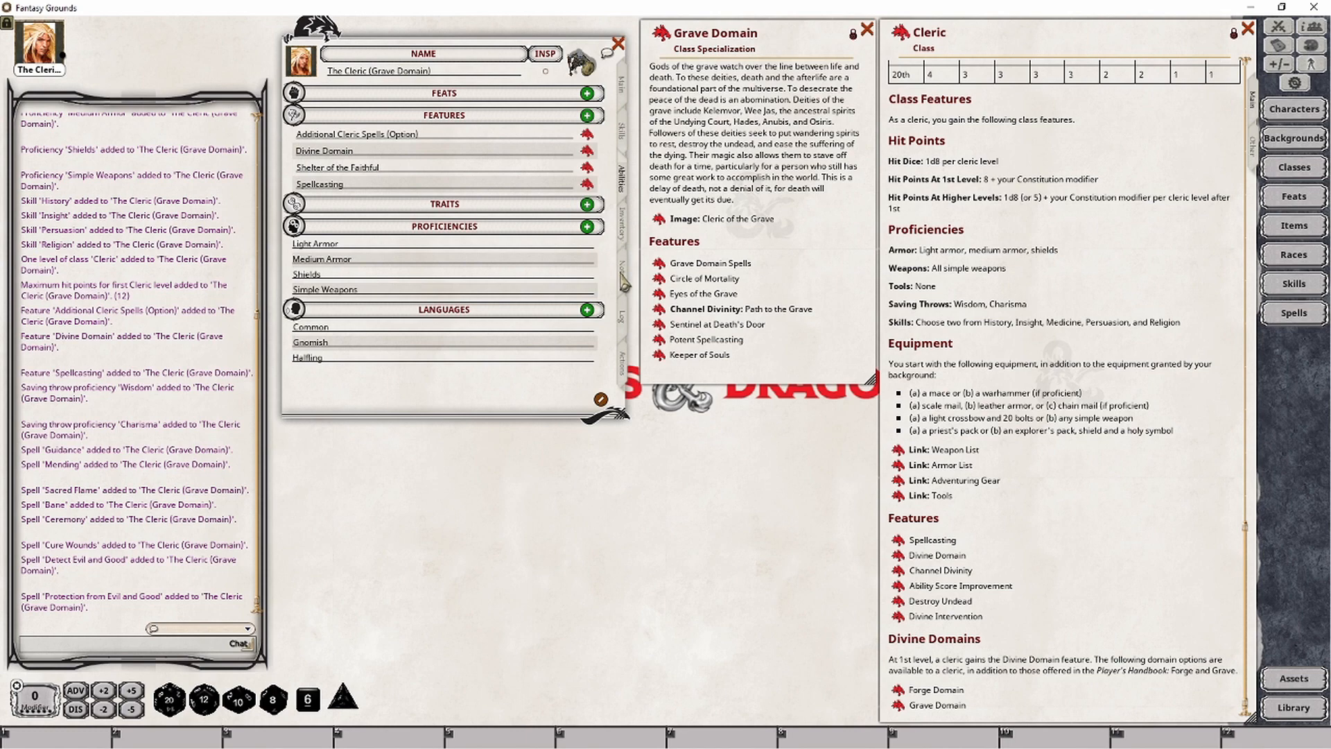
{"action": "left_click", "coordinate": [621, 363]}
{"action": "scroll", "coordinate": [454, 290], "scroll_direction": "down", "scroll_amount": 1}
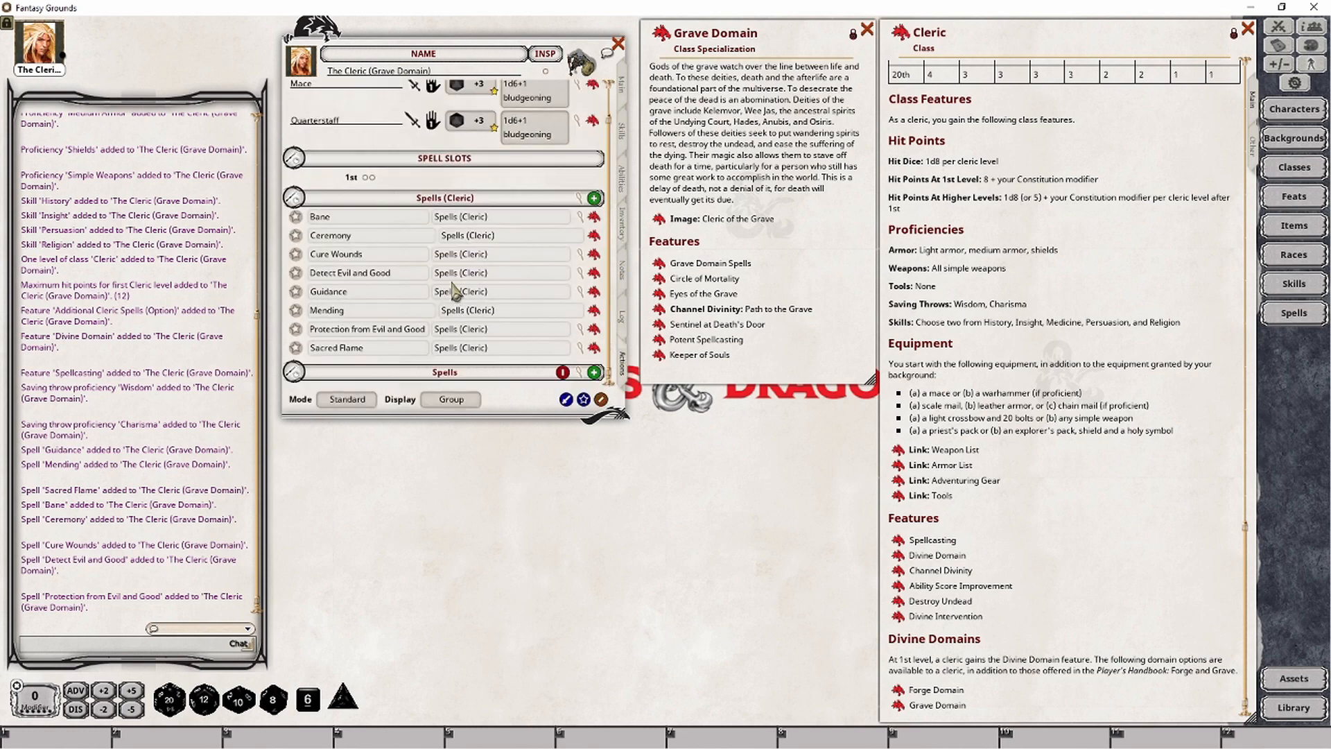
{"action": "left_click", "coordinate": [562, 376]}
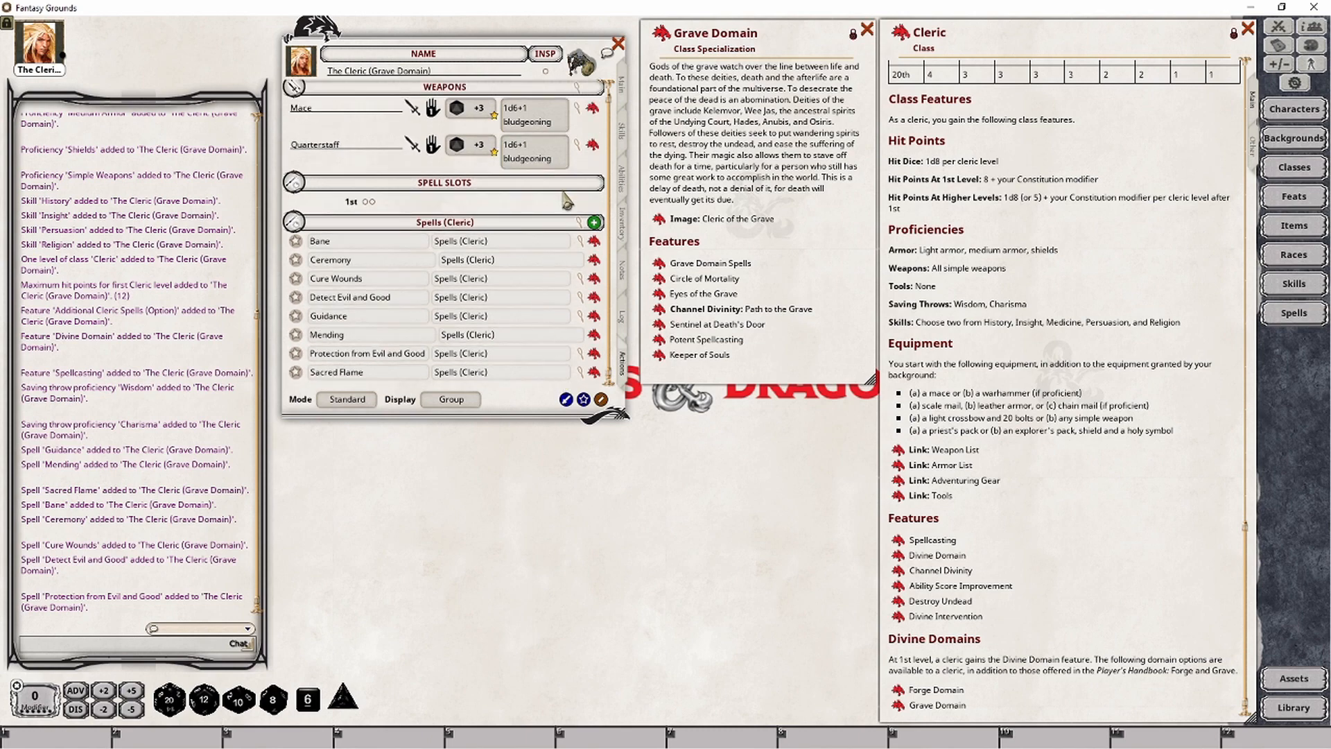
Change the Spells (Cleric) power group to the spellbook type so its spells are grouped by level
{"action": "left_click", "coordinate": [579, 223]}
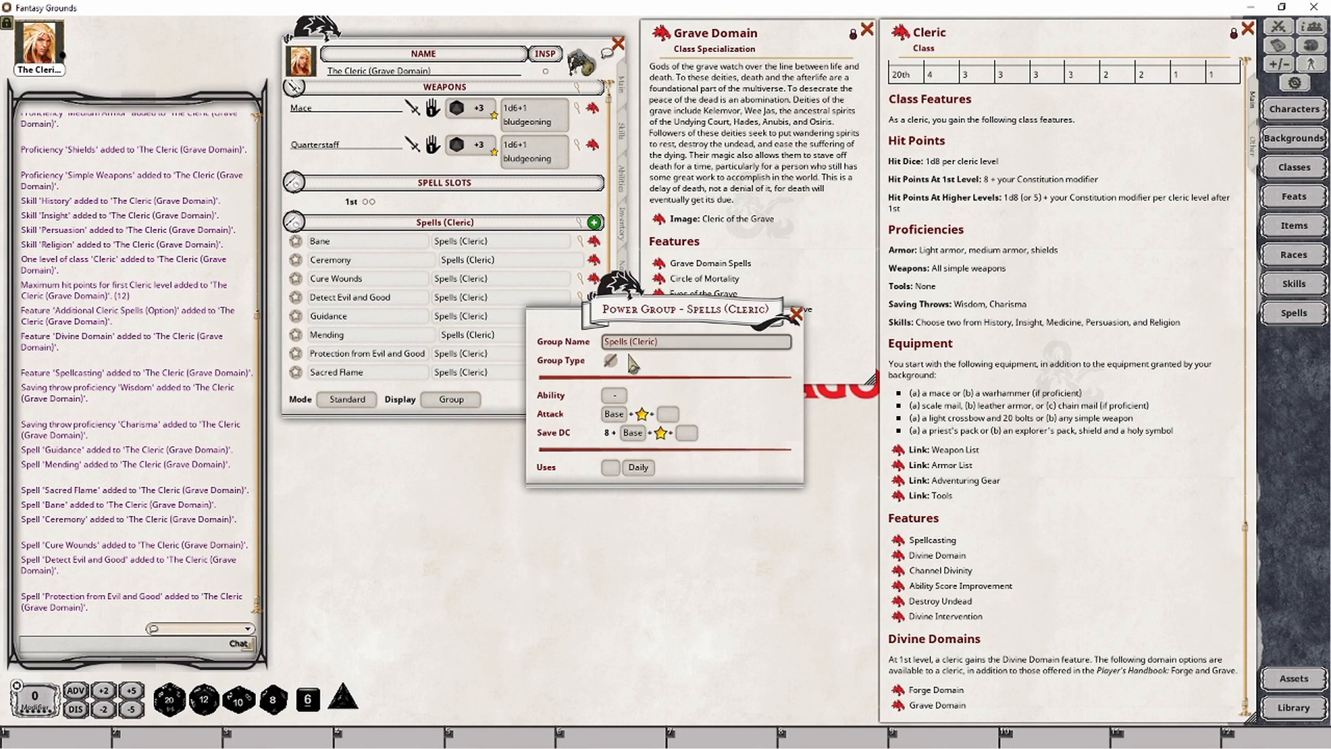
{"action": "left_click", "coordinate": [612, 361]}
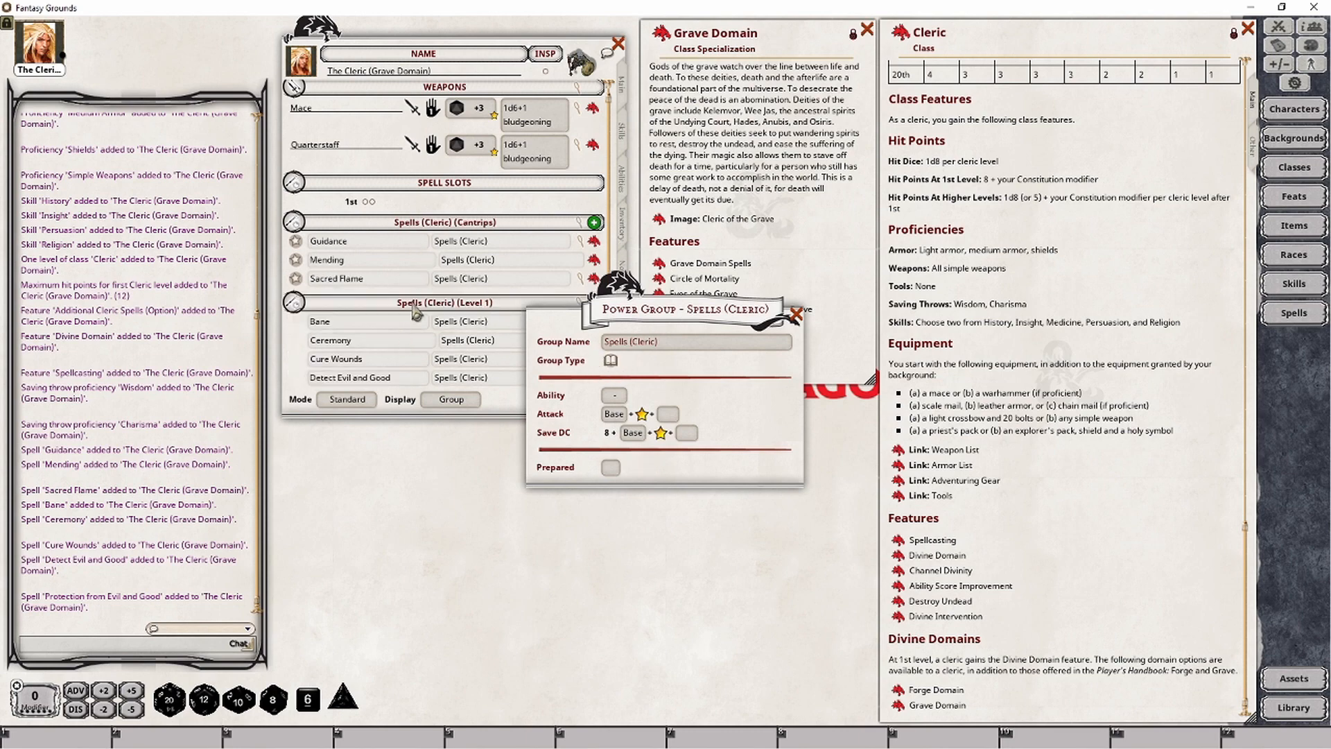
{"action": "left_click", "coordinate": [796, 315]}
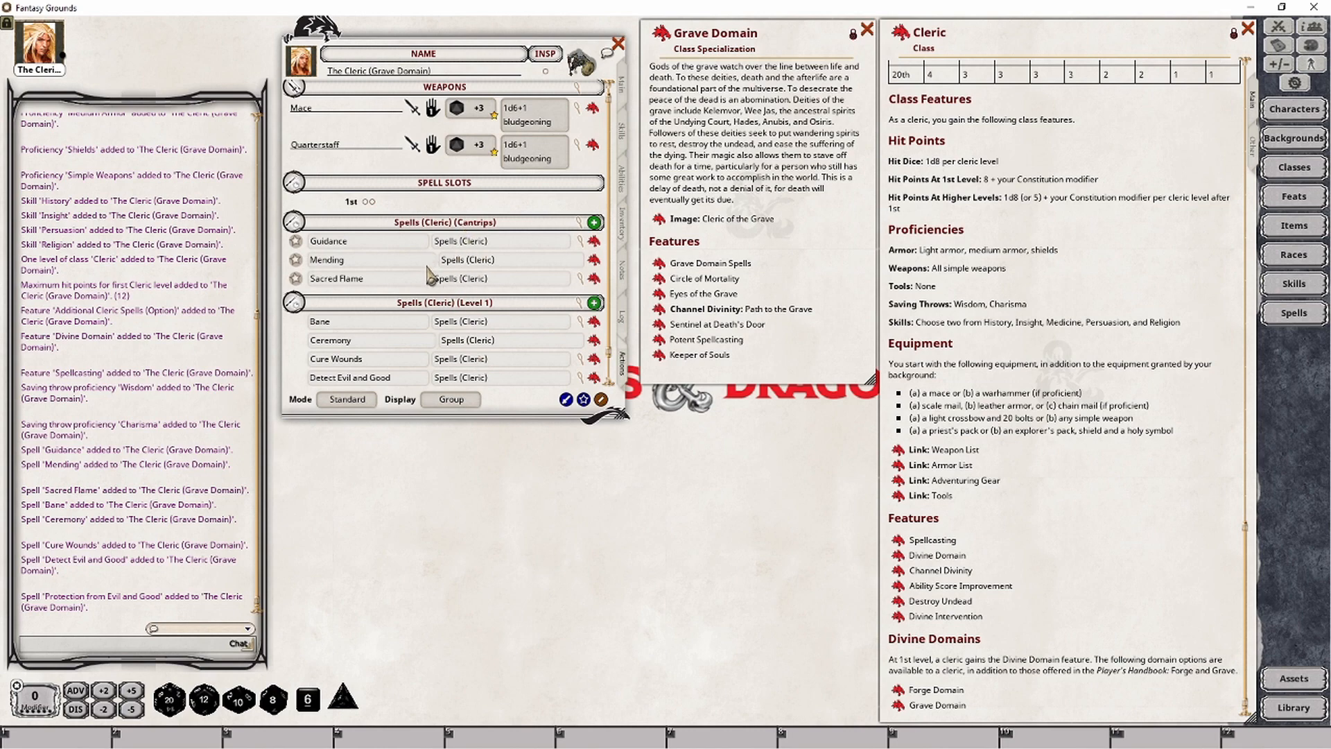
Prepare Bane, Ceremony, Cure Wounds, Detect Evil and Good, and Protection from Evil and Good, and change to Combat mode
{"action": "left_click", "coordinate": [338, 402]}
{"action": "scroll", "coordinate": [344, 339], "scroll_direction": "down", "scroll_amount": 2}
{"action": "left_click", "coordinate": [296, 296]}
{"action": "left_click", "coordinate": [296, 315]}
{"action": "left_click", "coordinate": [296, 334]}
{"action": "left_click", "coordinate": [296, 353]}
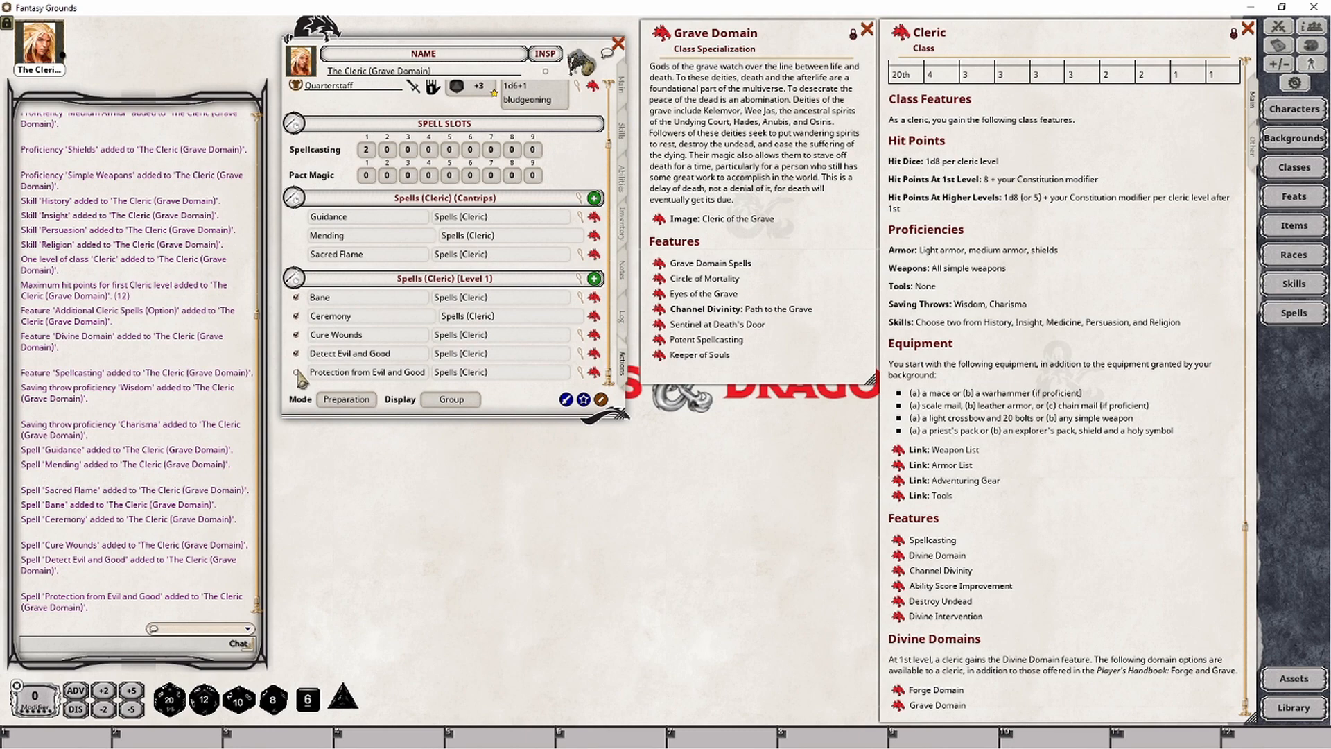
{"action": "left_click", "coordinate": [296, 372]}
{"action": "left_click", "coordinate": [335, 397]}
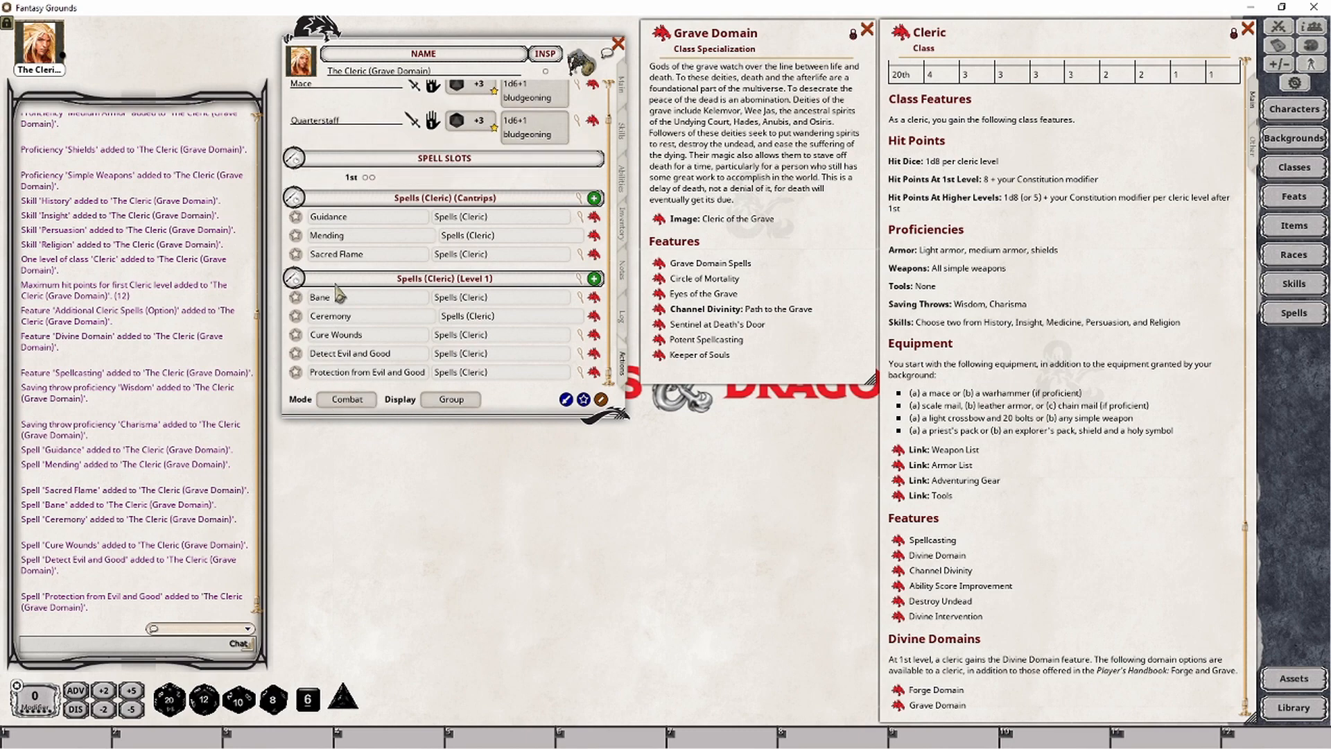
Mark both 1st-level spell slots as used, and restore them
{"action": "left_click", "coordinate": [372, 176]}
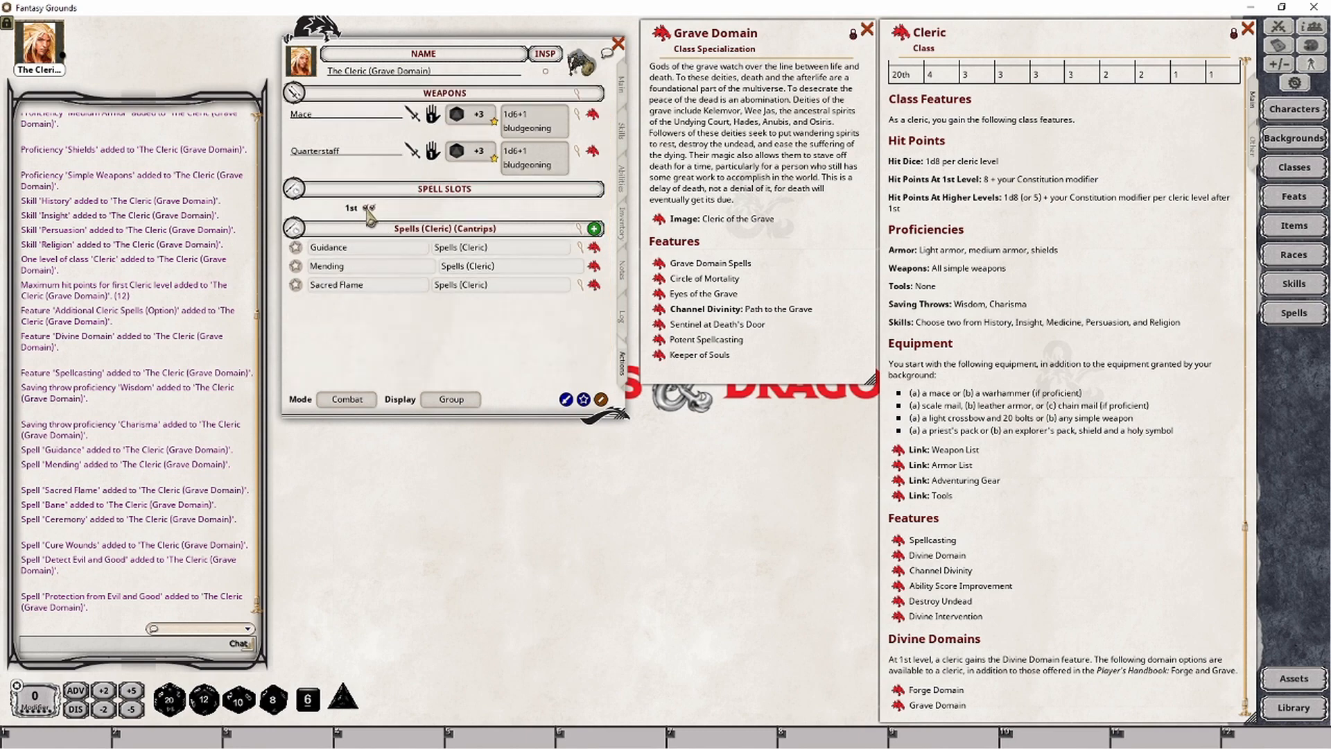
{"action": "left_click", "coordinate": [368, 210]}
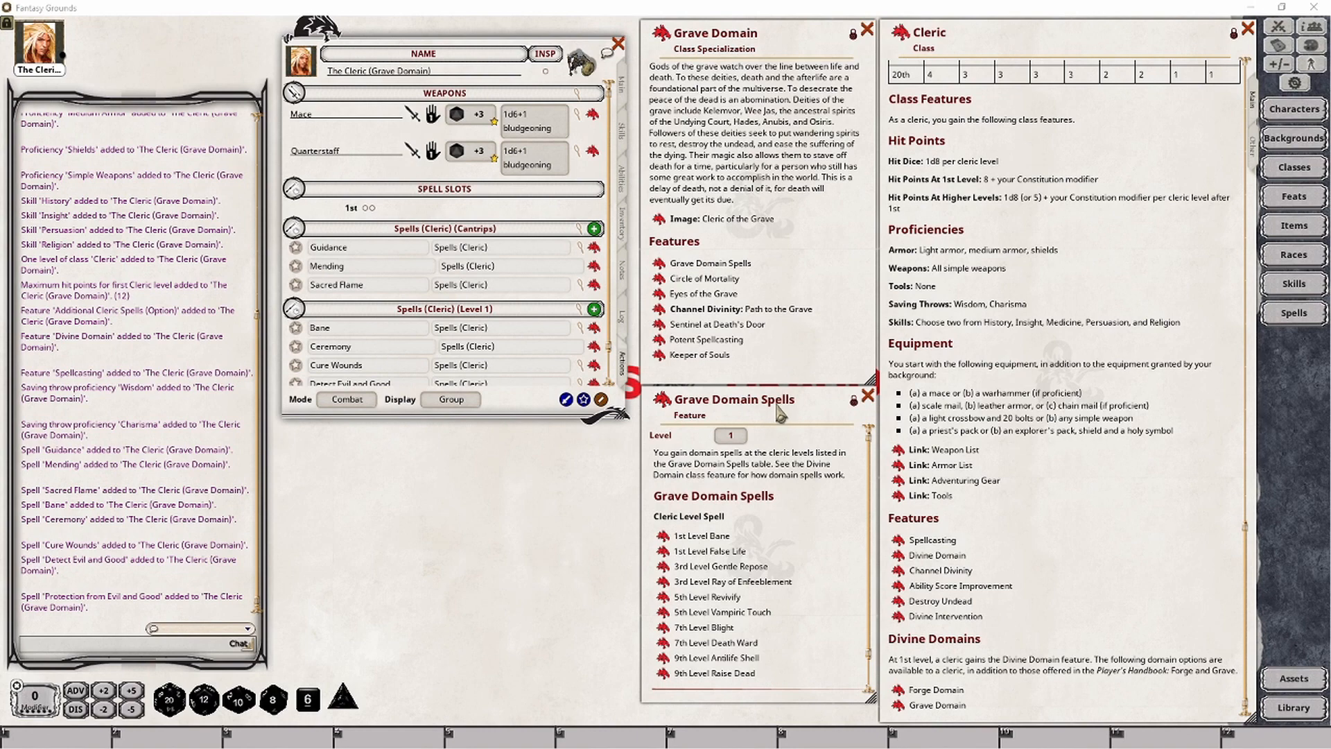
Add the Grave Domain Spells feature to the character's actions and assign it to a group named Grave Domain Spells
{"action": "left_click_drag", "start_coordinate": [664, 406], "coordinate": [511, 267]}
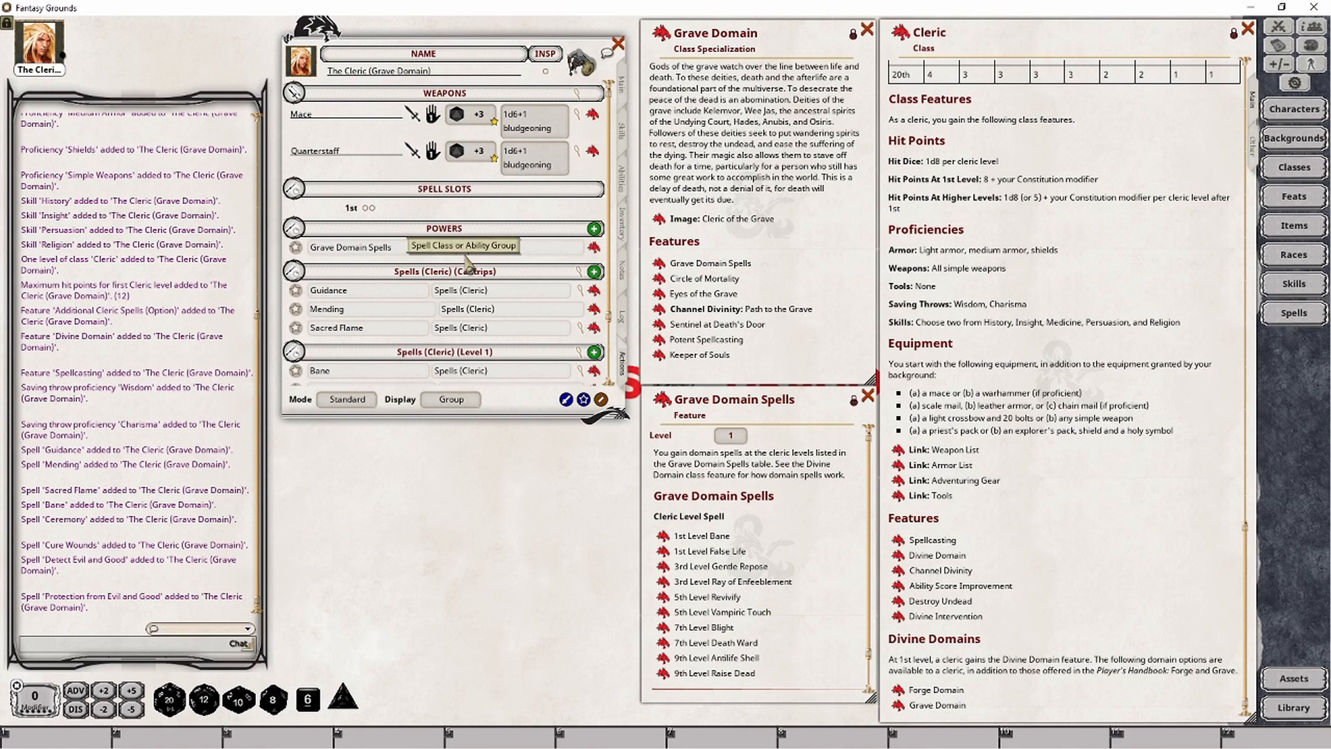
{"action": "type", "text": "Domain "}
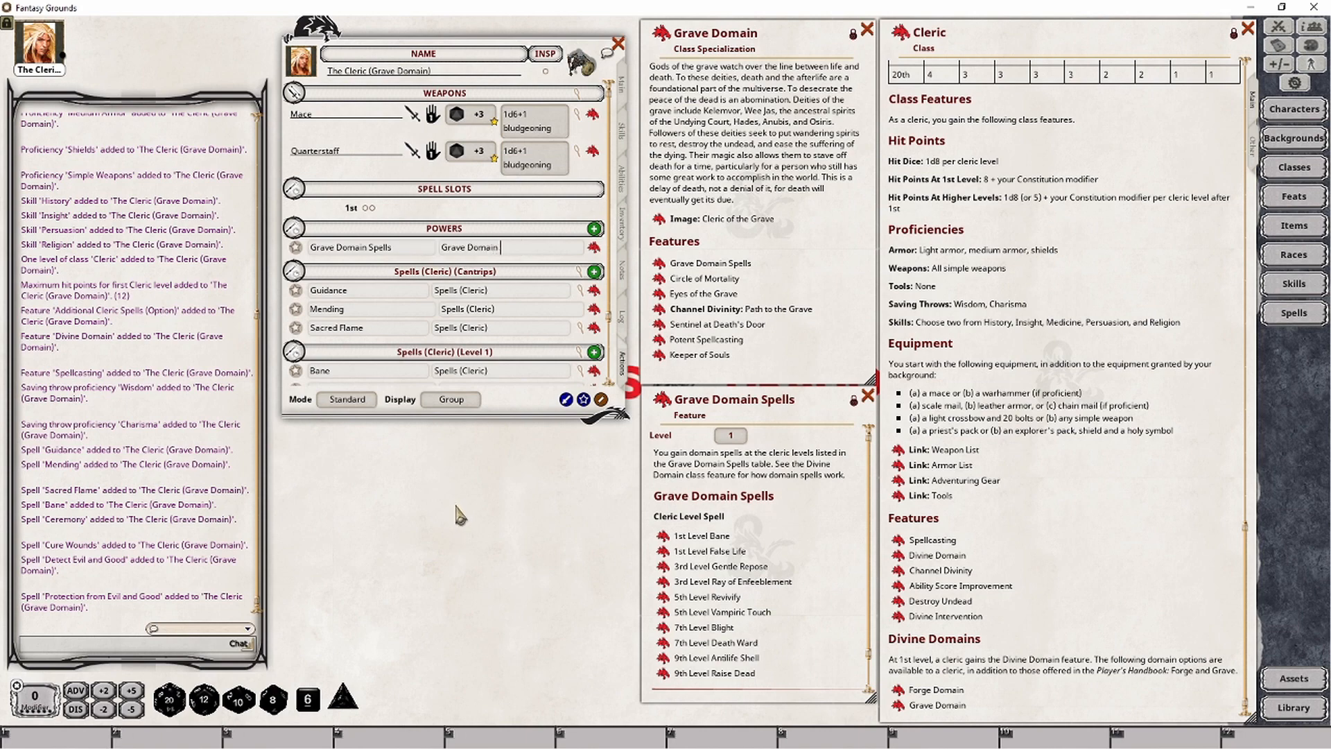
{"action": "type", "text": "Spells"}
{"action": "key", "text": "Return"}
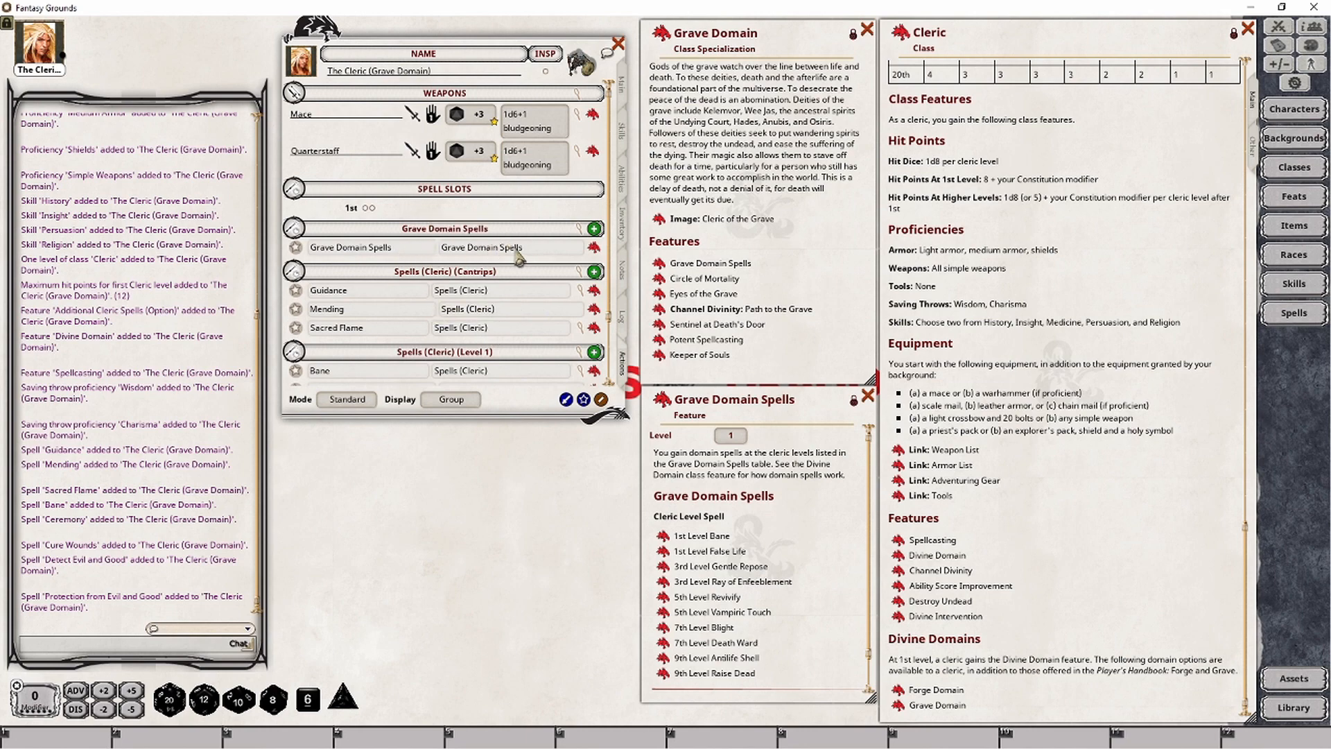
Open the Grave Domain Spells group's settings and change the group to the spellbook type
{"action": "left_click", "coordinate": [580, 234]}
{"action": "left_click_drag", "start_coordinate": [631, 316], "coordinate": [483, 457]}
{"action": "left_click", "coordinate": [464, 513]}
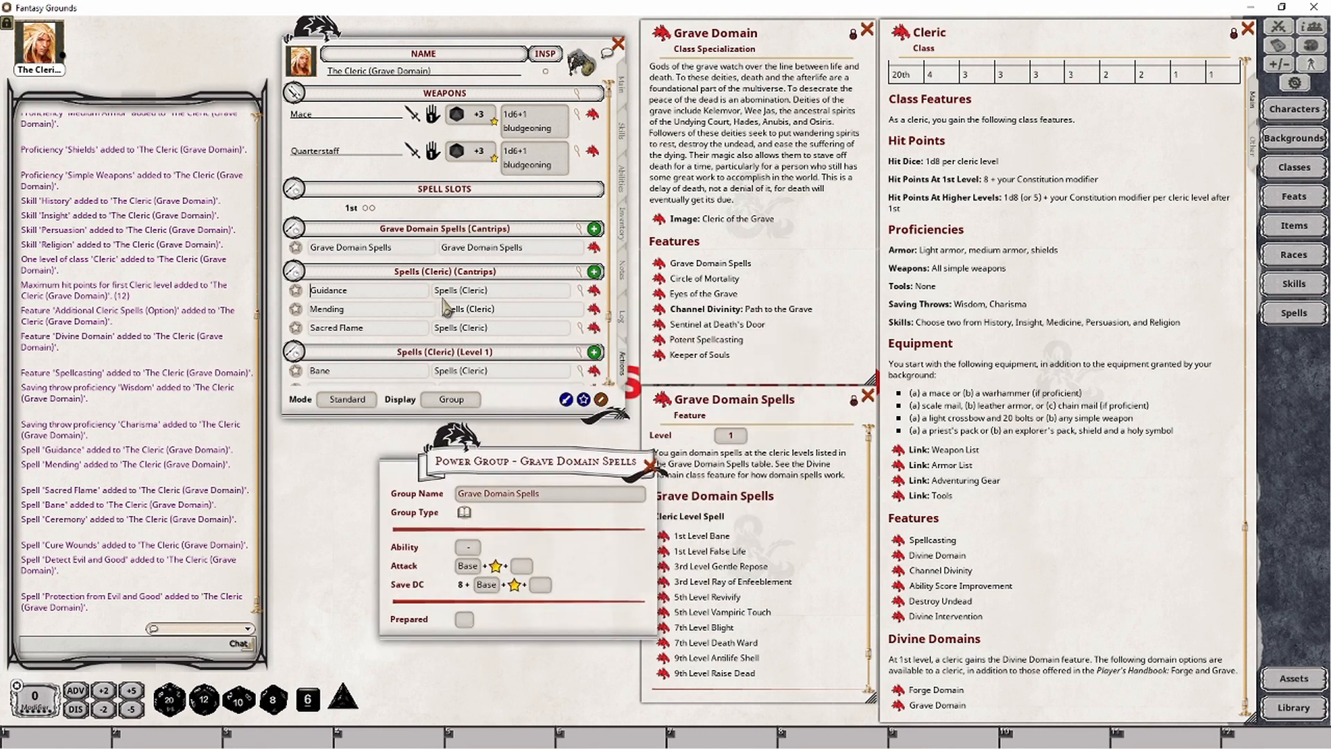
Choose the casting ability and the attack and save DC bases for the Grave Domain Spells group
{"action": "left_click", "coordinate": [472, 550]}
{"action": "left_click", "coordinate": [471, 550]}
{"action": "left_click", "coordinate": [471, 551]}
{"action": "left_click", "coordinate": [473, 550]}
{"action": "left_click", "coordinate": [475, 551]}
{"action": "left_click", "coordinate": [469, 566]}
{"action": "left_click", "coordinate": [468, 565]}
{"action": "left_click", "coordinate": [469, 565]}
{"action": "left_click", "coordinate": [469, 566]}
{"action": "left_click", "coordinate": [468, 566]}
{"action": "left_click", "coordinate": [485, 586]}
{"action": "left_click", "coordinate": [492, 590]}
{"action": "left_click", "coordinate": [494, 593]}
{"action": "left_click", "coordinate": [494, 593]}
{"action": "left_click", "coordinate": [493, 593]}
{"action": "left_click", "coordinate": [650, 464]}
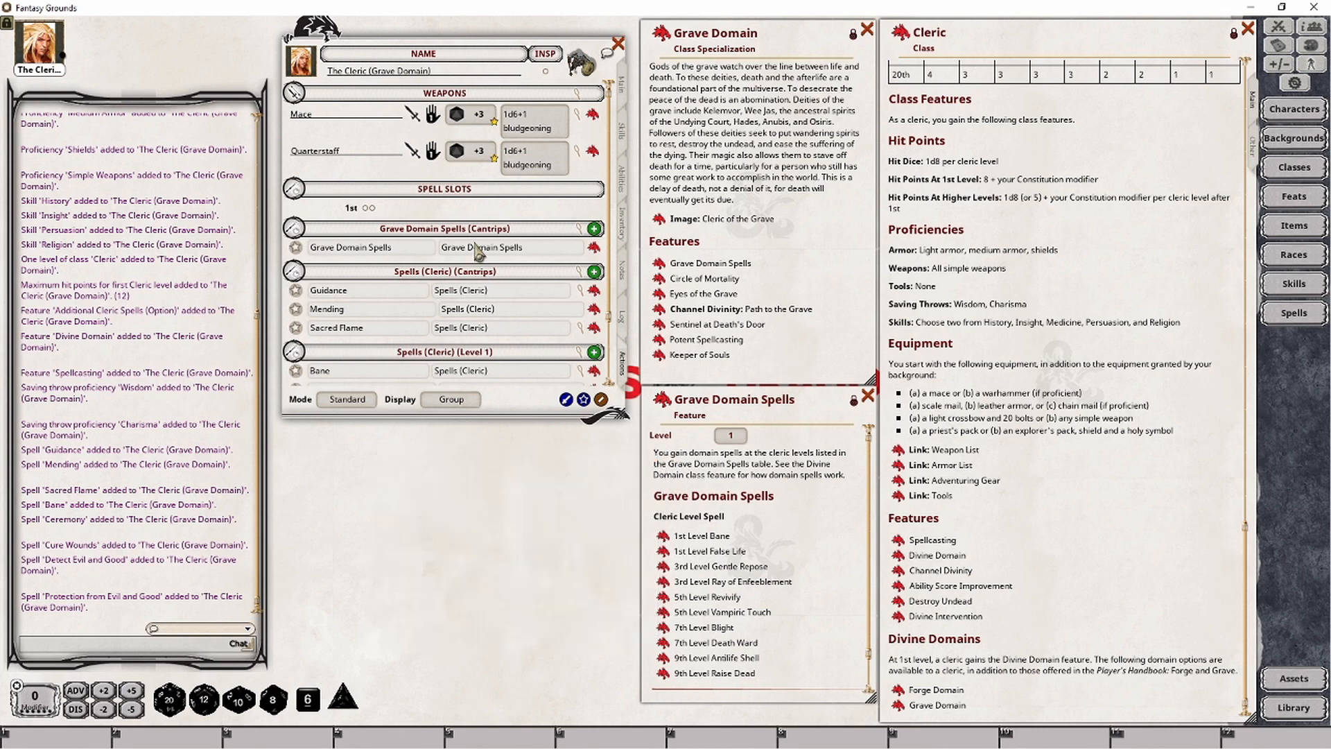
Add the 1st-level Bane spell to the Grave Domain Spells group and delete the group's Grave Domain Spells placeholder entry
{"action": "left_click_drag", "start_coordinate": [665, 542], "coordinate": [435, 251]}
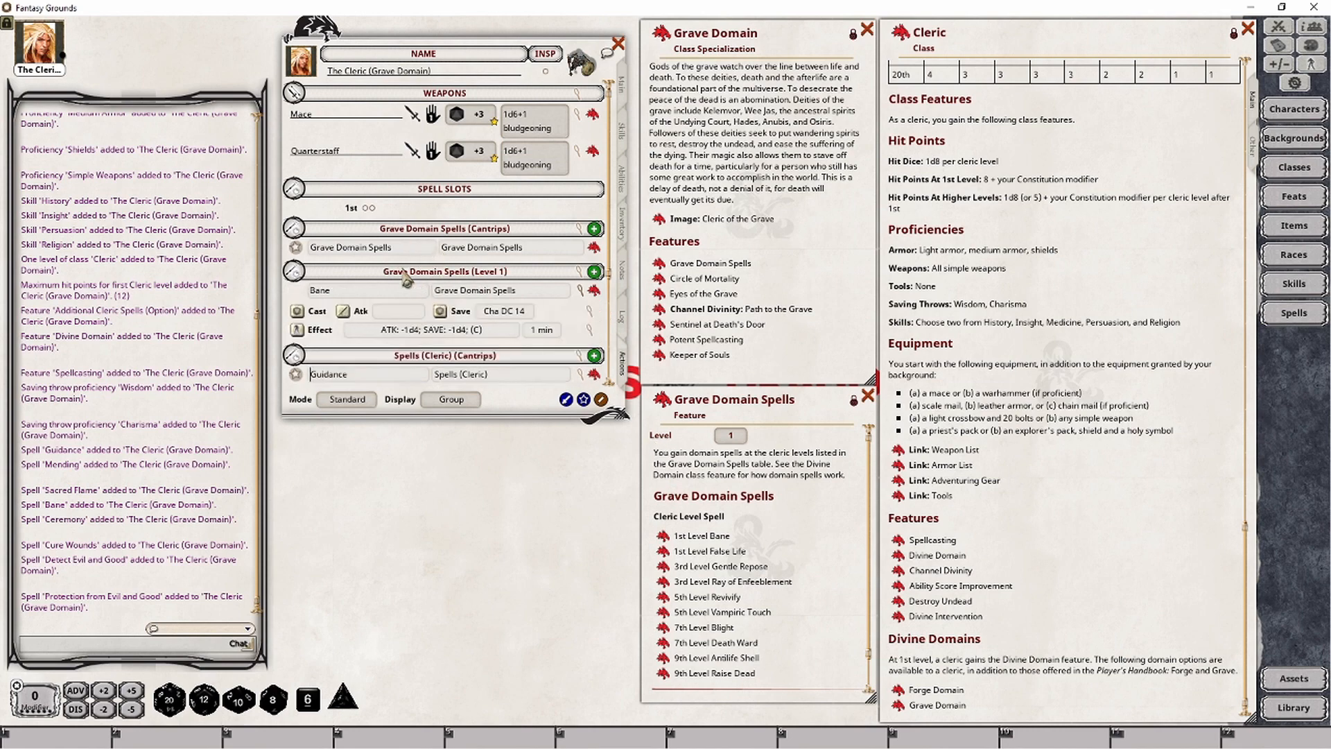
{"action": "right_click", "coordinate": [509, 246]}
{"action": "left_click", "coordinate": [470, 284]}
{"action": "left_click", "coordinate": [470, 284]}
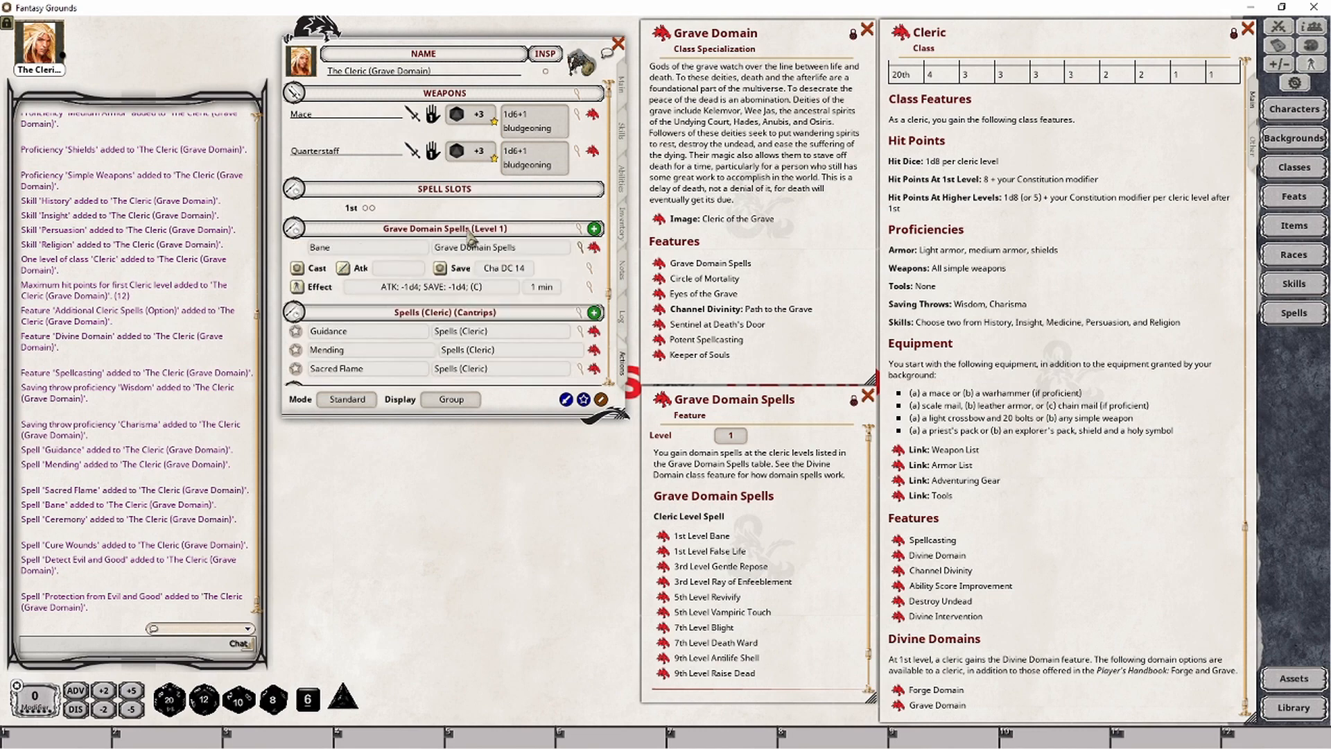
Add the 1st-level False Life spell to the Grave Domain Spells group
{"action": "scroll", "coordinate": [515, 286], "scroll_direction": "down", "scroll_amount": 3}
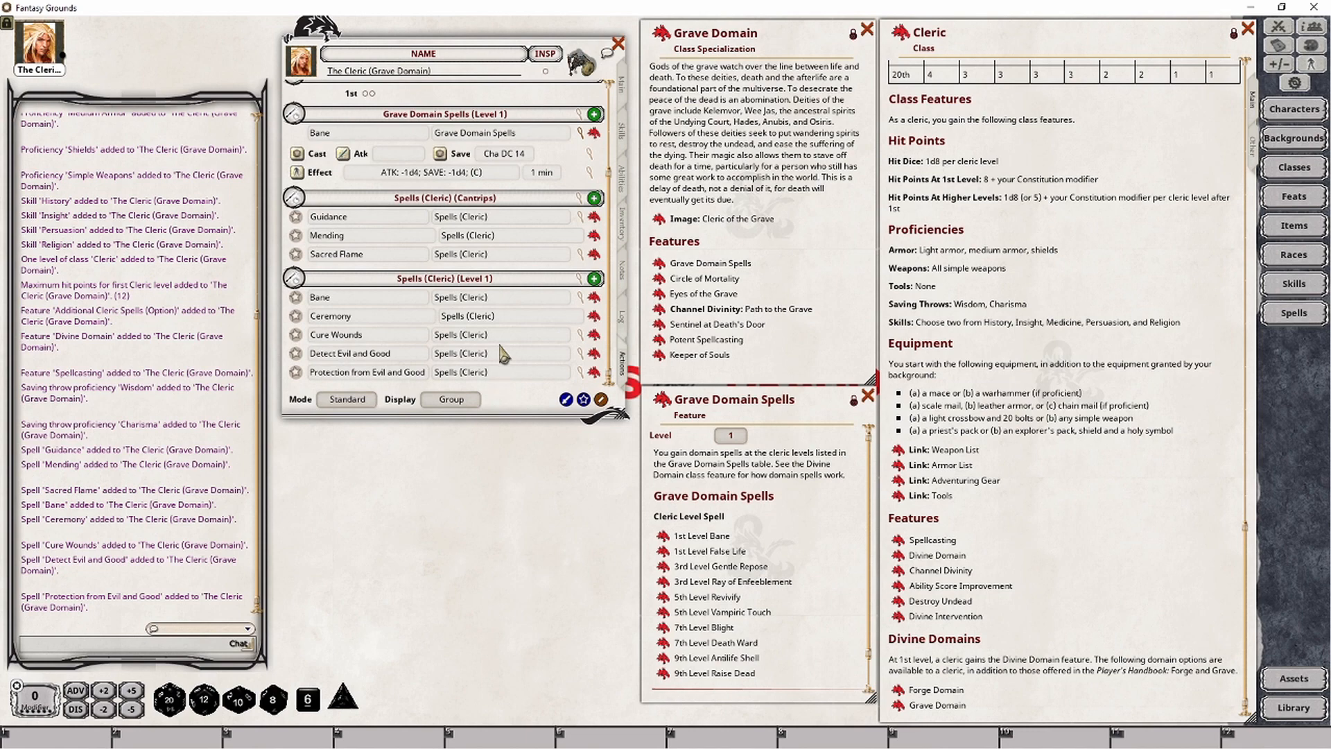
{"action": "scroll", "coordinate": [503, 333], "scroll_direction": "up", "scroll_amount": 3}
{"action": "mouse_move", "coordinate": [662, 552]}
{"action": "left_mouse_down"}
{"action": "mouse_move", "coordinate": [452, 271]}
{"action": "mouse_move", "coordinate": [498, 294]}
{"action": "left_mouse_up"}
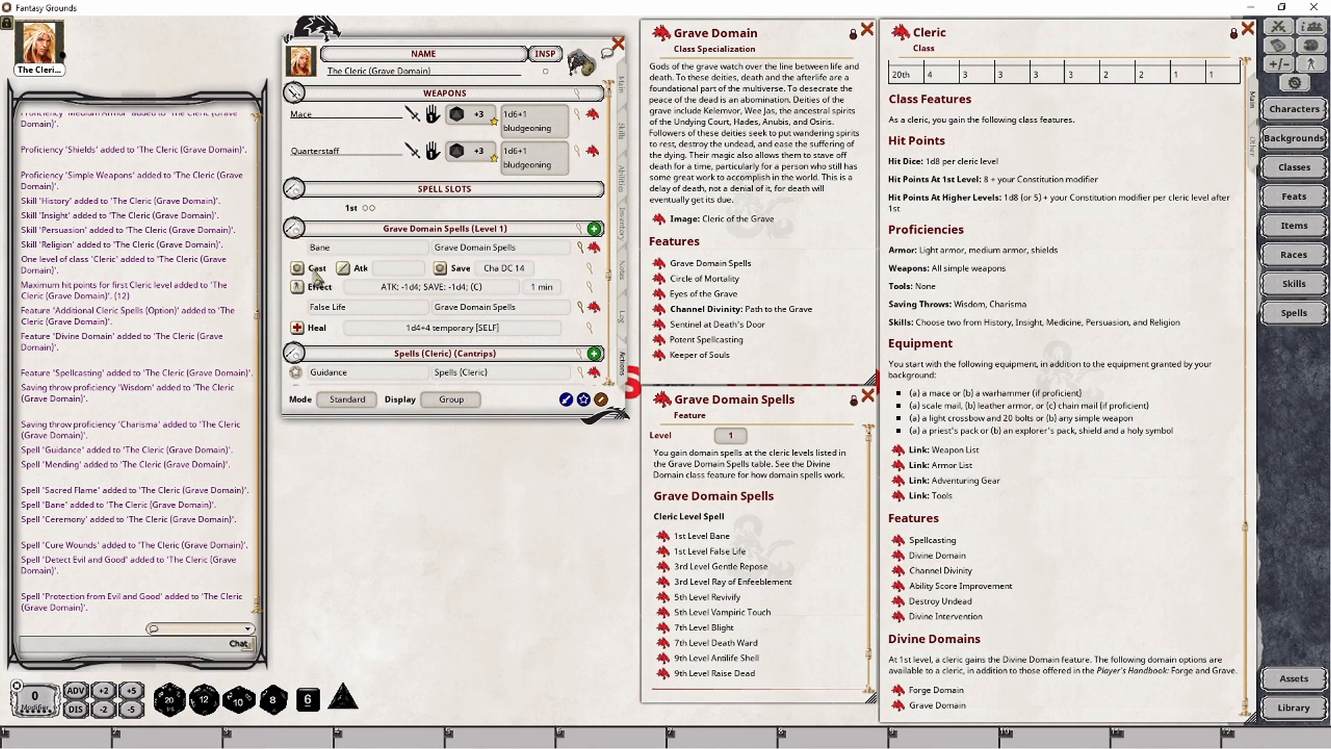
Show the powers in Combat mode with the Actions display, and collapse the details of Bane and False Life
{"action": "left_click", "coordinate": [353, 400]}
{"action": "left_click", "coordinate": [352, 400]}
{"action": "left_click", "coordinate": [458, 404]}
{"action": "left_click", "coordinate": [452, 400]}
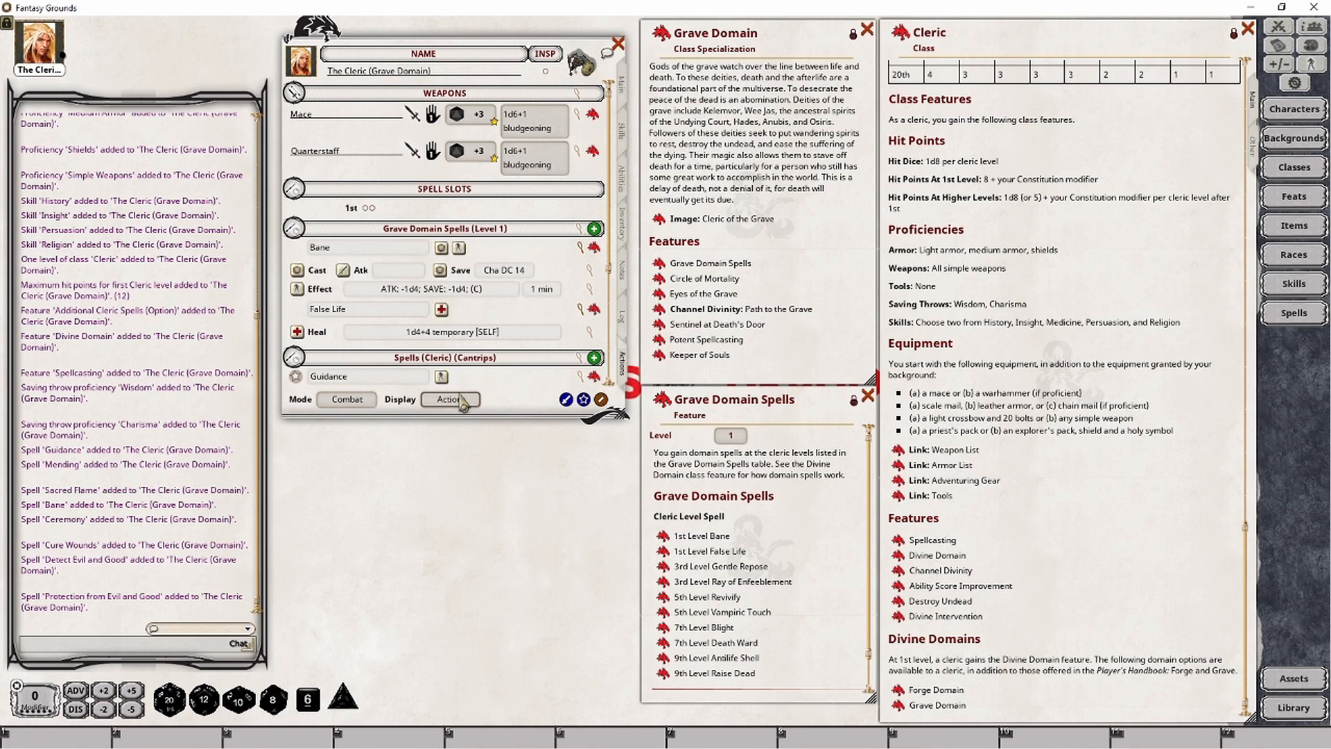
{"action": "left_click", "coordinate": [581, 247]}
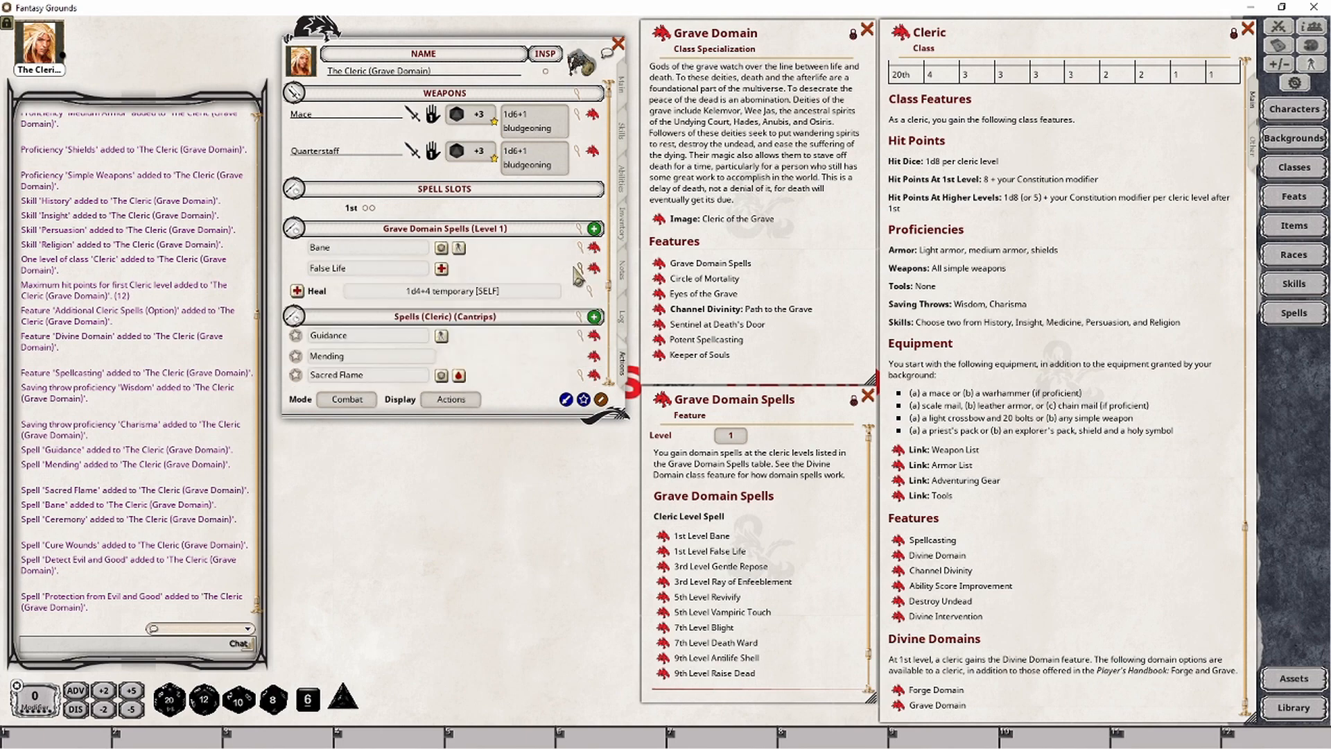
{"action": "left_click", "coordinate": [578, 269]}
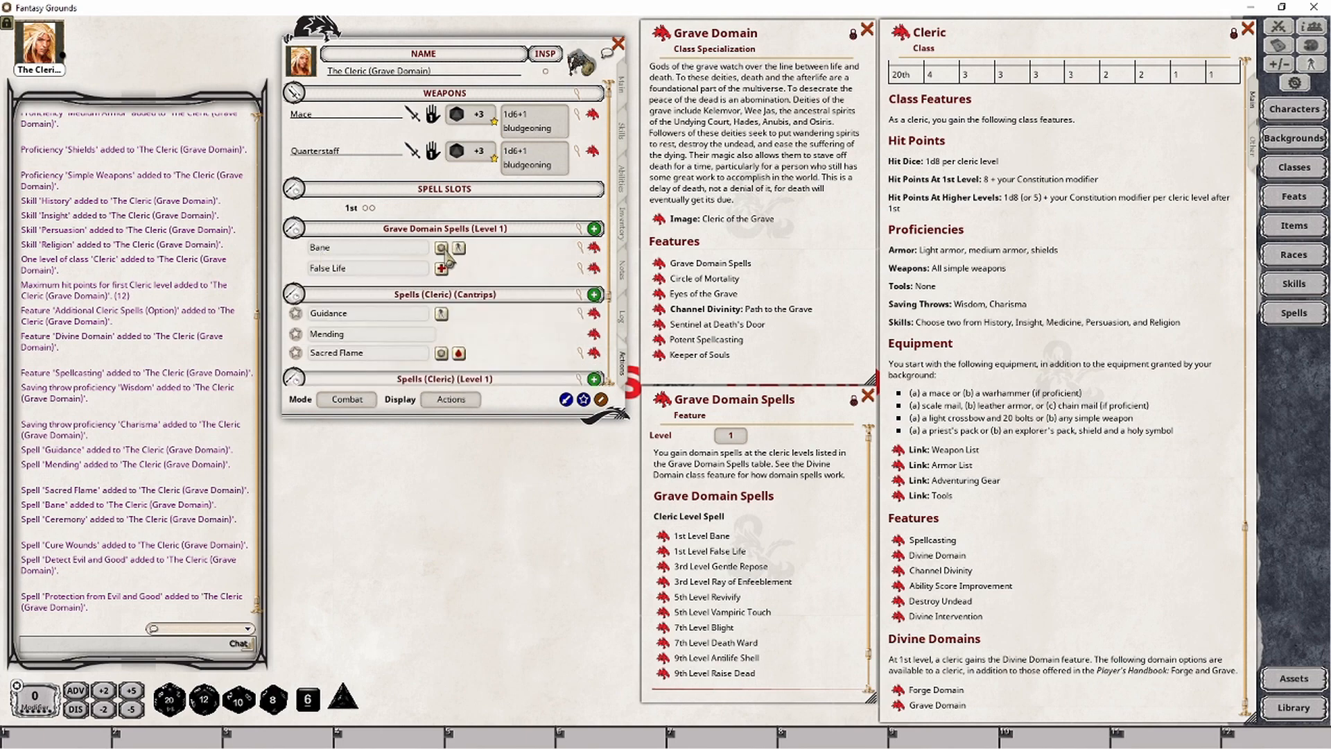
Unprepare the level 1 spells of the Spells (Cleric) group in Preparation mode, and return to Combat mode
{"action": "scroll", "coordinate": [447, 260], "scroll_direction": "down", "scroll_amount": 3}
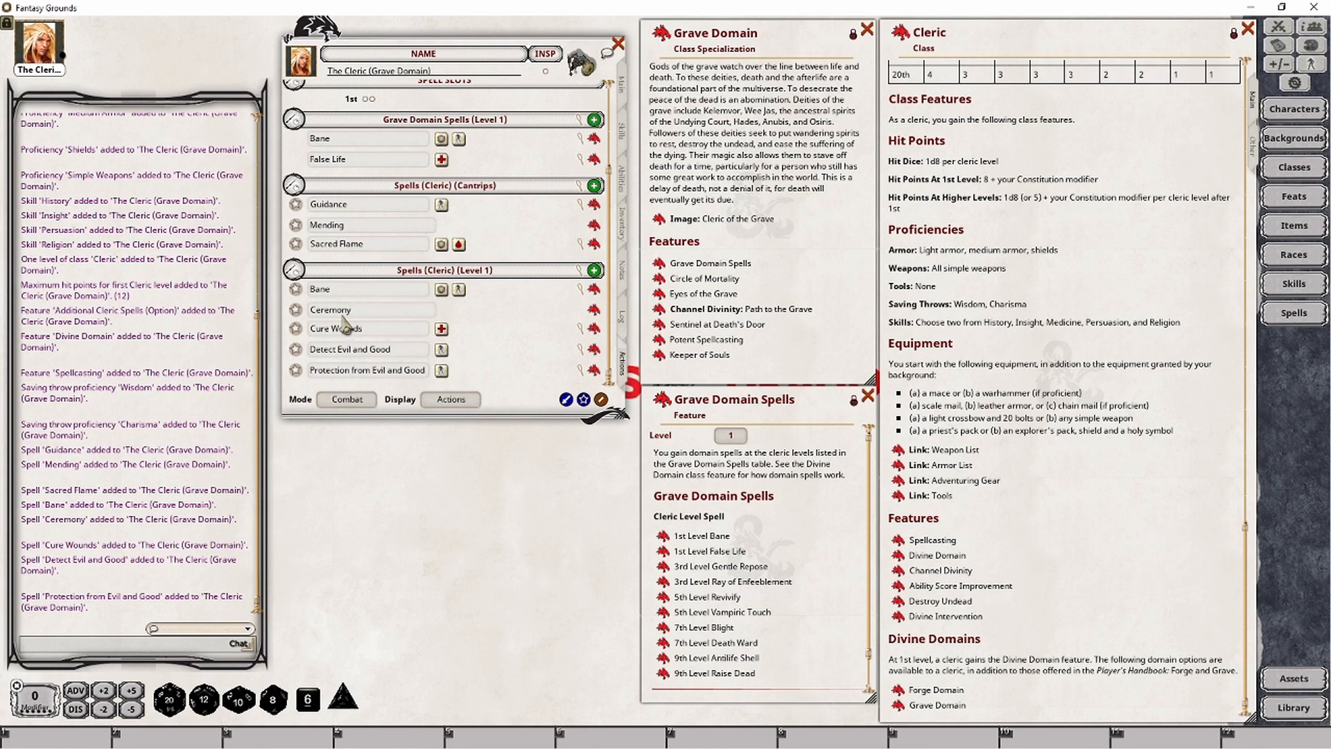
{"action": "left_click", "coordinate": [346, 399]}
{"action": "left_click", "coordinate": [346, 399]}
{"action": "left_click", "coordinate": [296, 288]}
{"action": "left_click", "coordinate": [296, 310]}
{"action": "left_click", "coordinate": [296, 328]}
{"action": "left_click", "coordinate": [296, 348]}
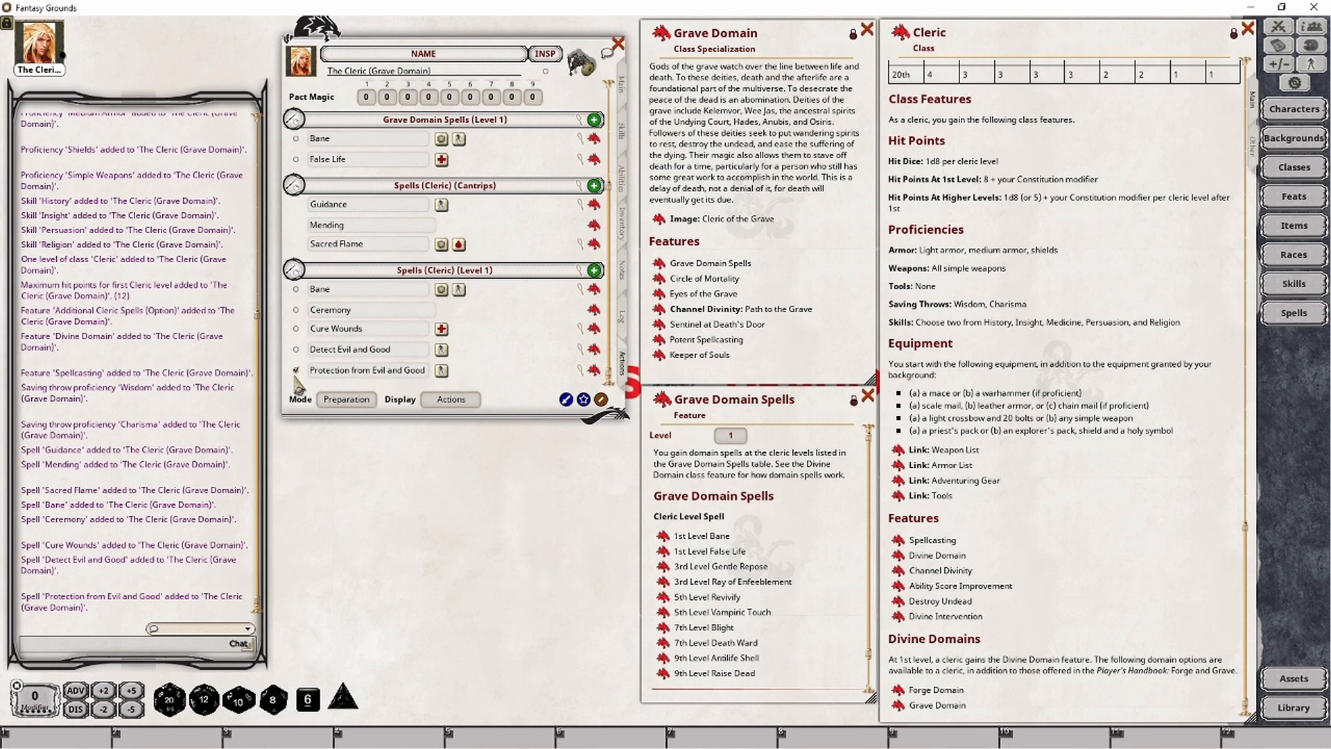
{"action": "left_click", "coordinate": [364, 400]}
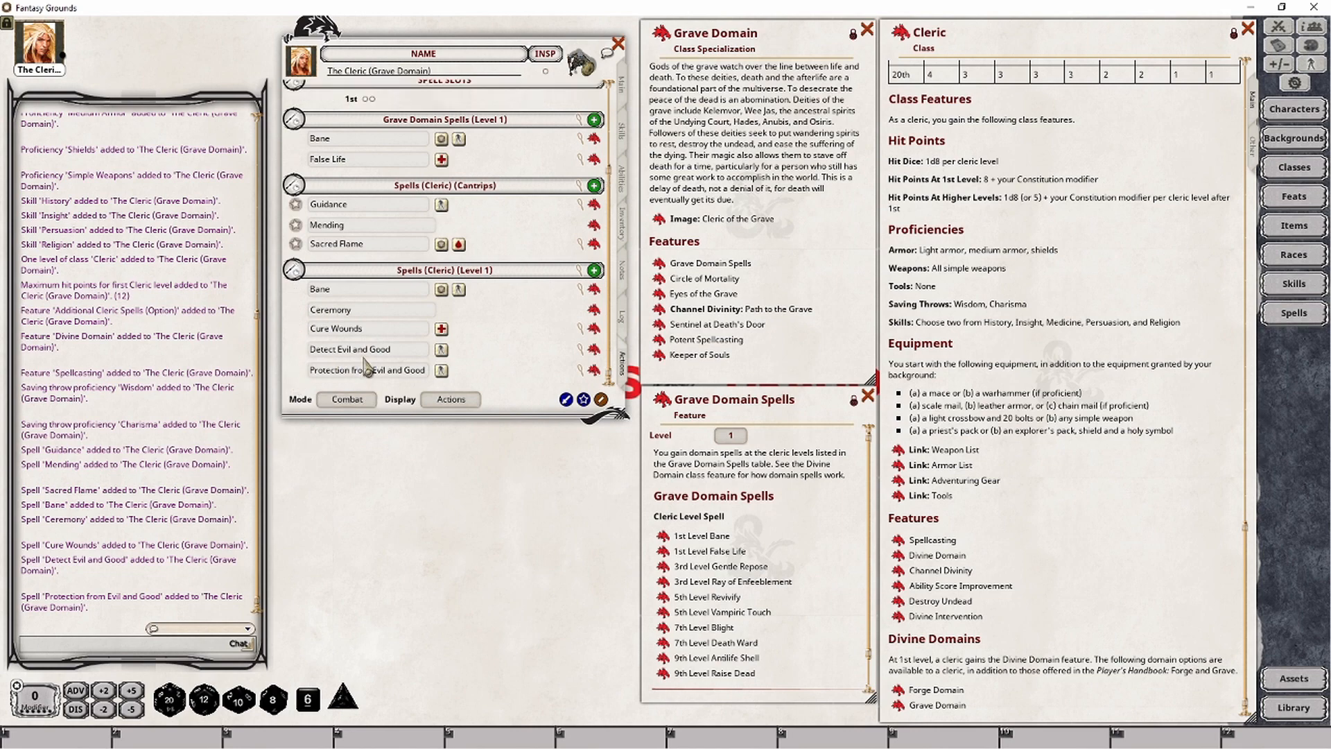
Show the powers in Standard mode and open the settings of the level 1 Spells (Cleric) group
{"action": "left_click", "coordinate": [355, 401]}
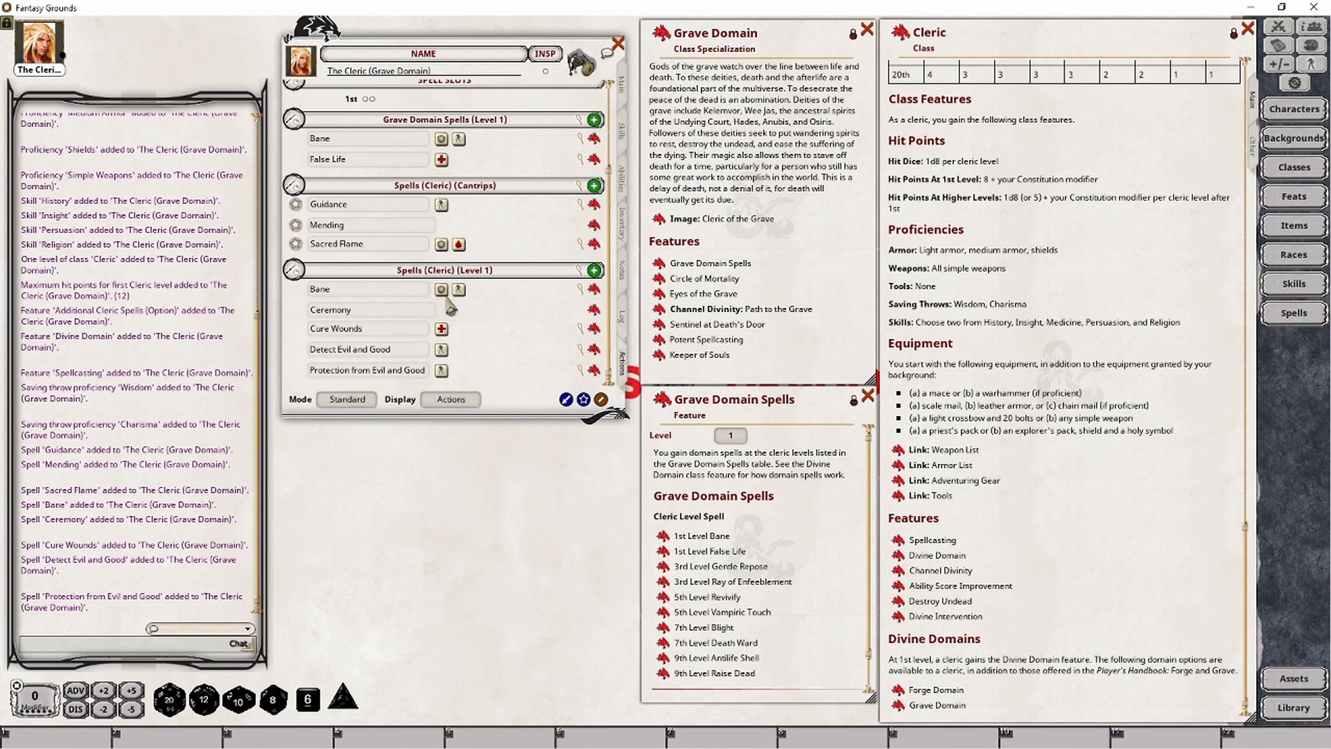
{"action": "left_click", "coordinate": [579, 271]}
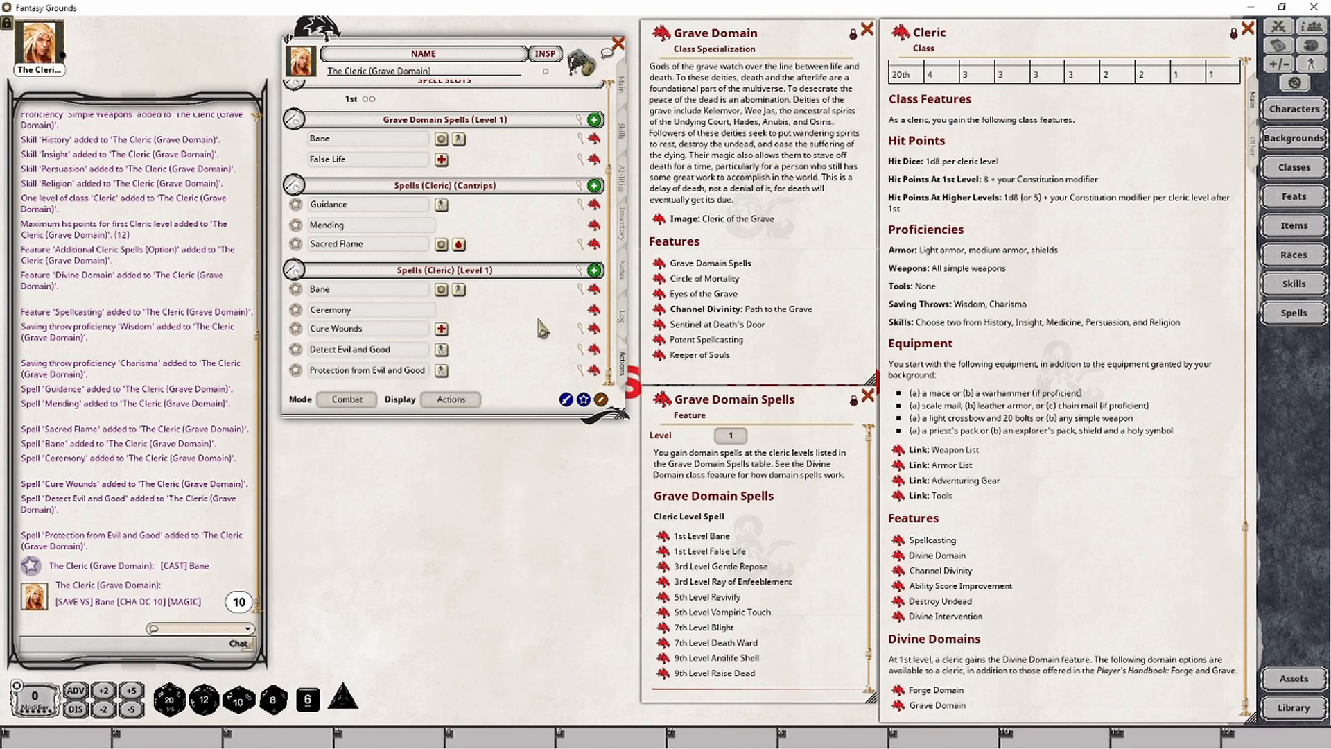
Mark both 1st-level spell slots as used while in Combat mode
{"action": "scroll", "coordinate": [374, 350], "scroll_direction": "up", "scroll_amount": 1}
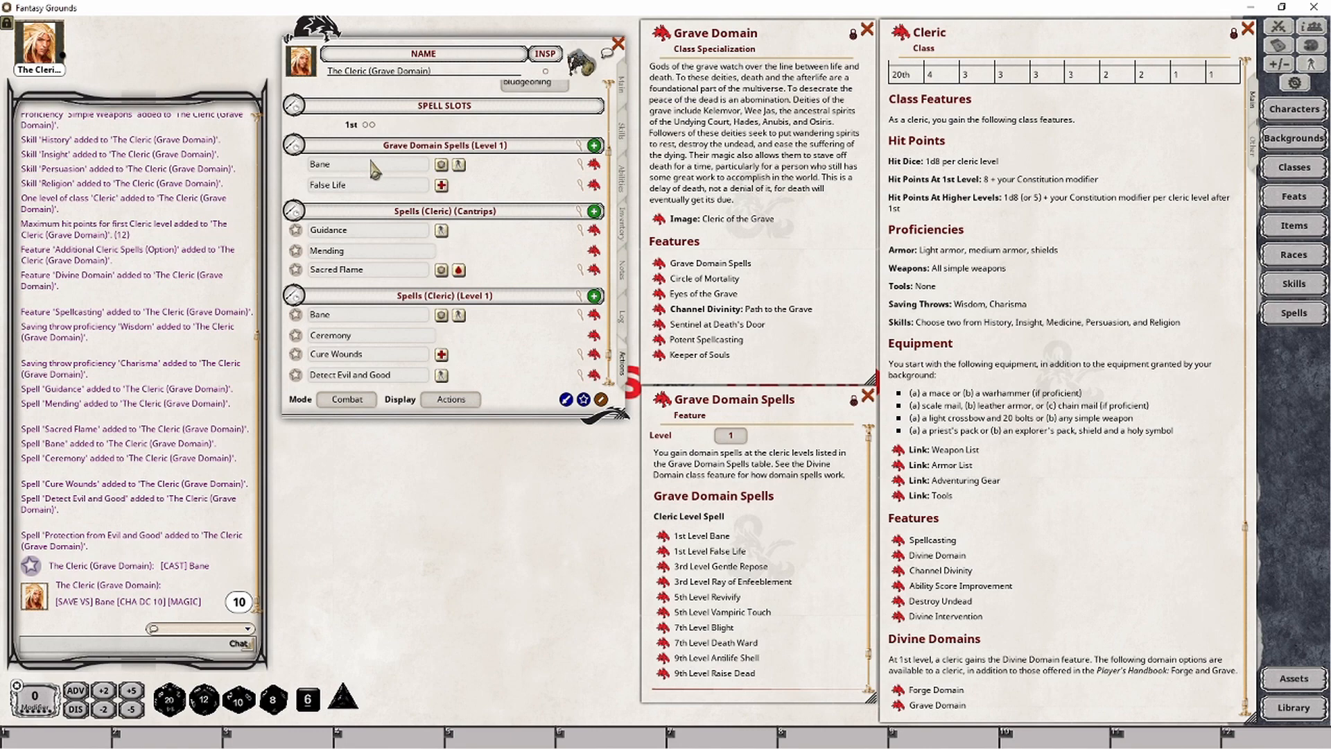
{"action": "left_click", "coordinate": [366, 125]}
{"action": "left_click", "coordinate": [372, 125]}
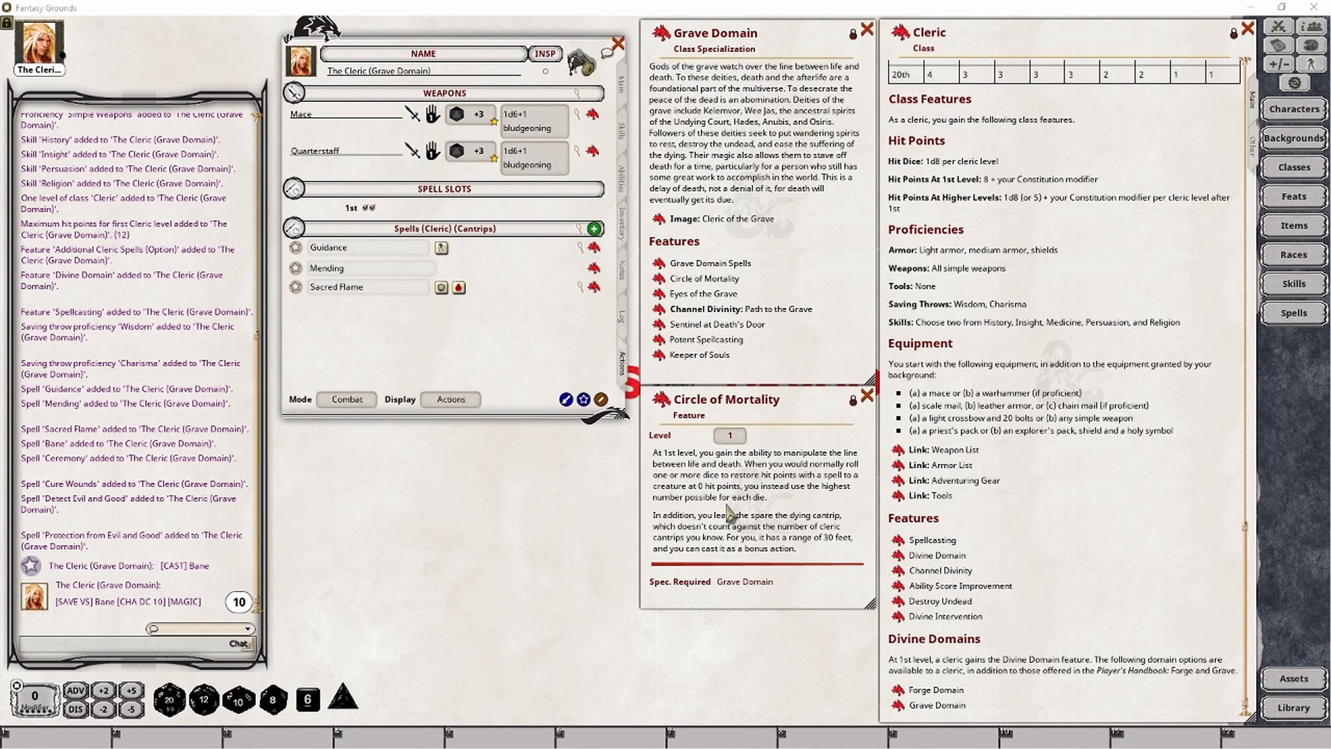
Search the spells for "spare" and add the Player's Handbook version of Spare the Dying to the character's actions
{"action": "left_click", "coordinate": [1293, 316]}
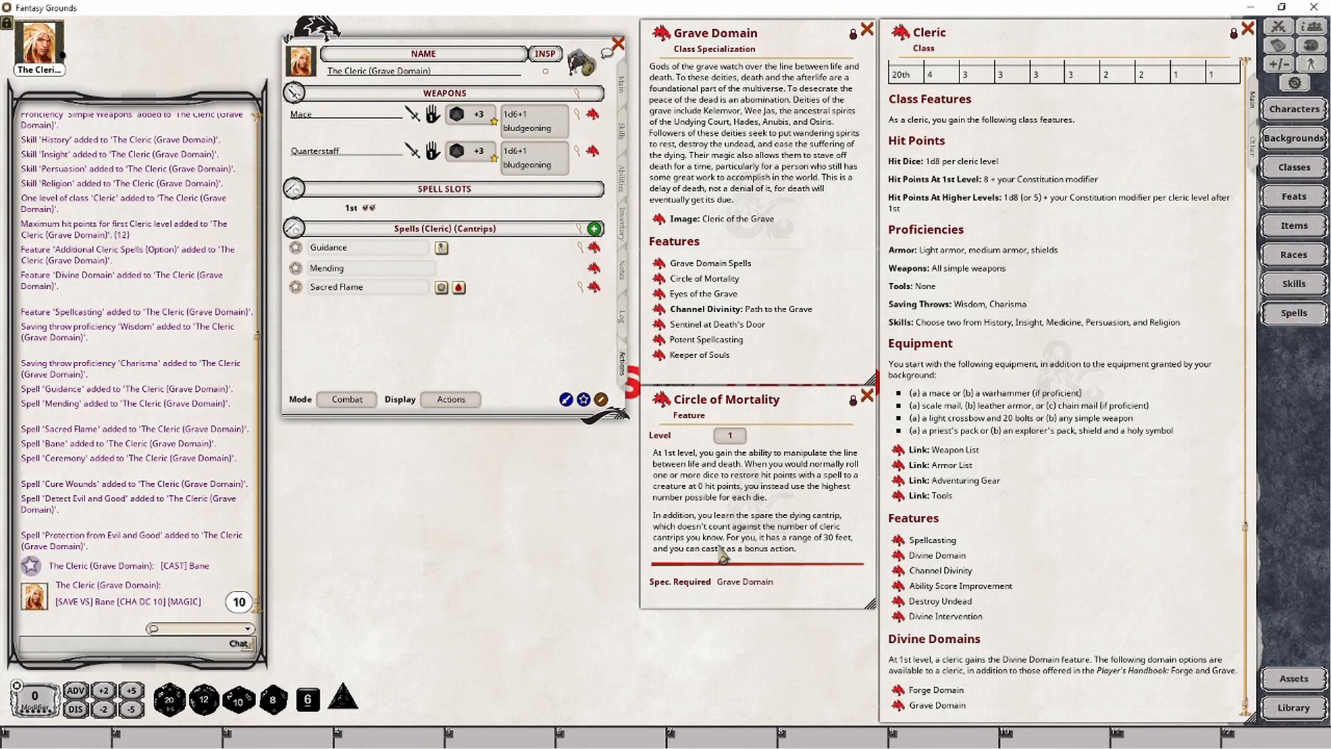
{"action": "left_click", "coordinate": [690, 488]}
{"action": "type", "text": "spare"}
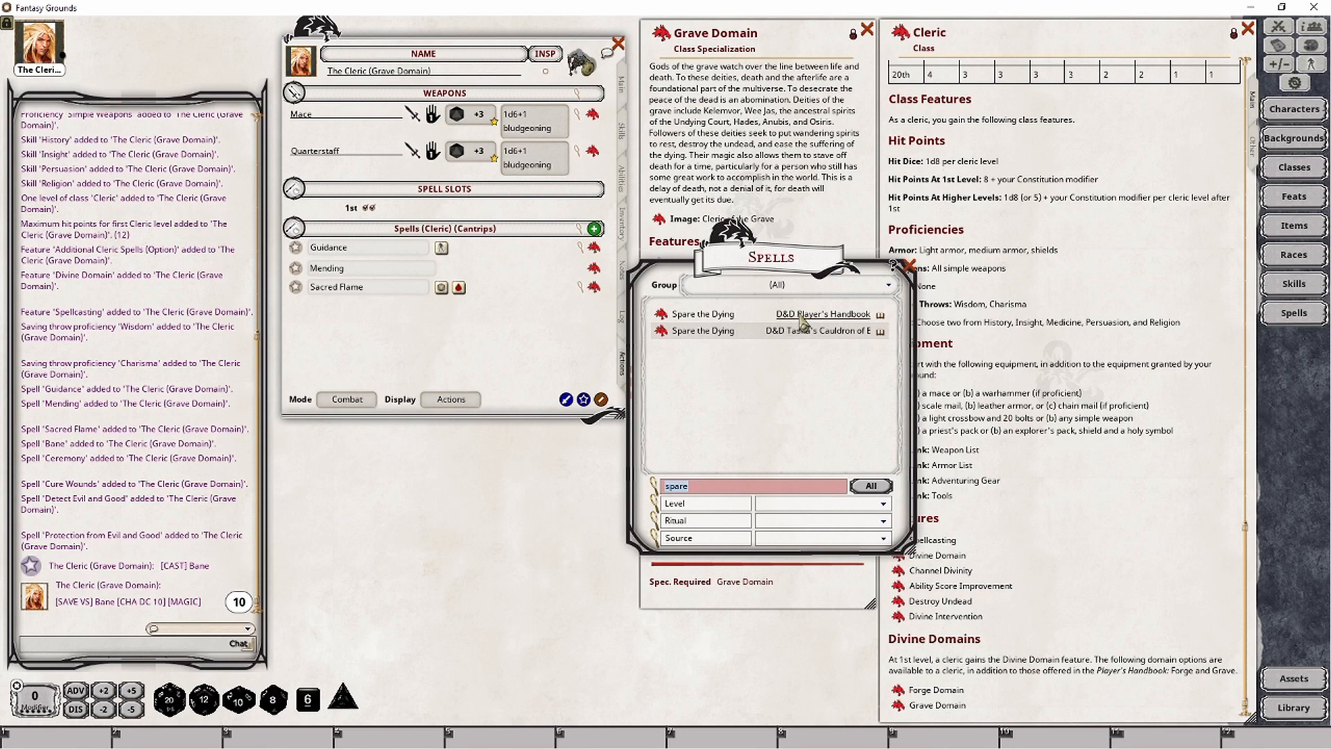
{"action": "left_click_drag", "start_coordinate": [664, 314], "coordinate": [435, 336]}
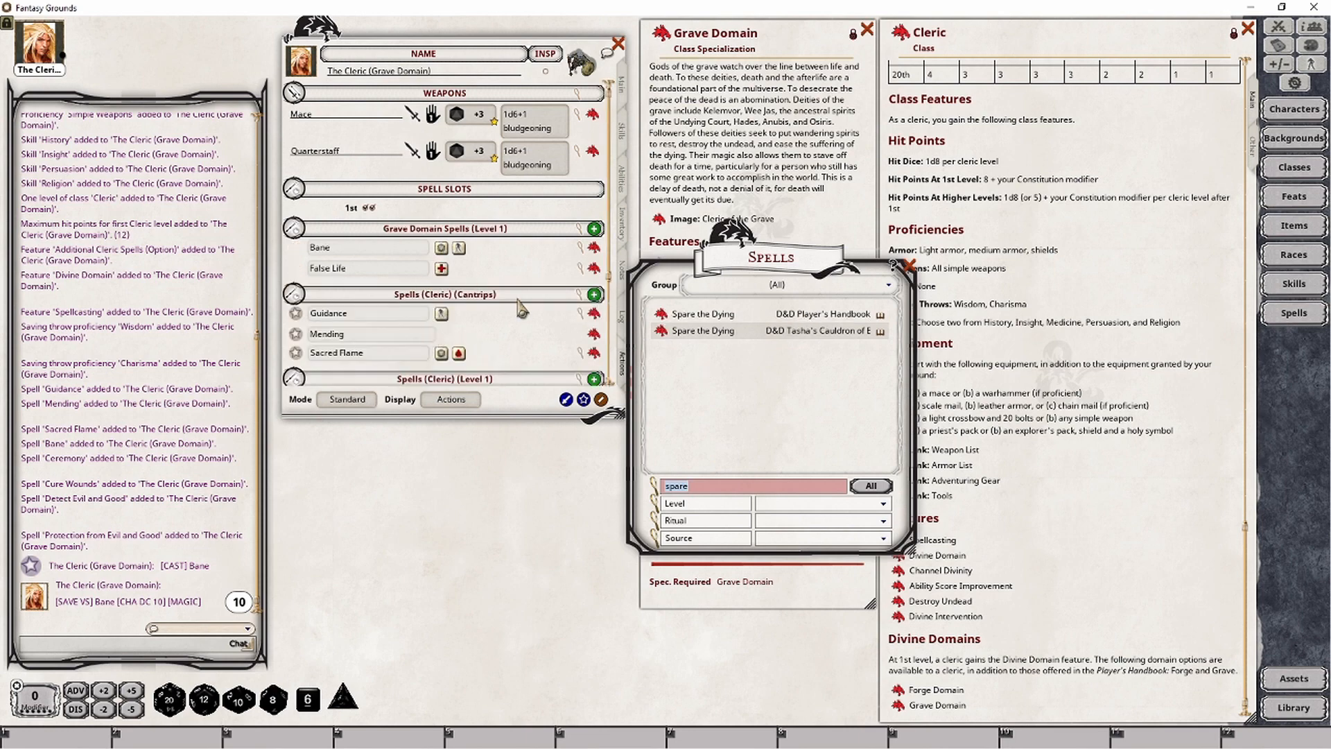
{"action": "left_click", "coordinate": [909, 265]}
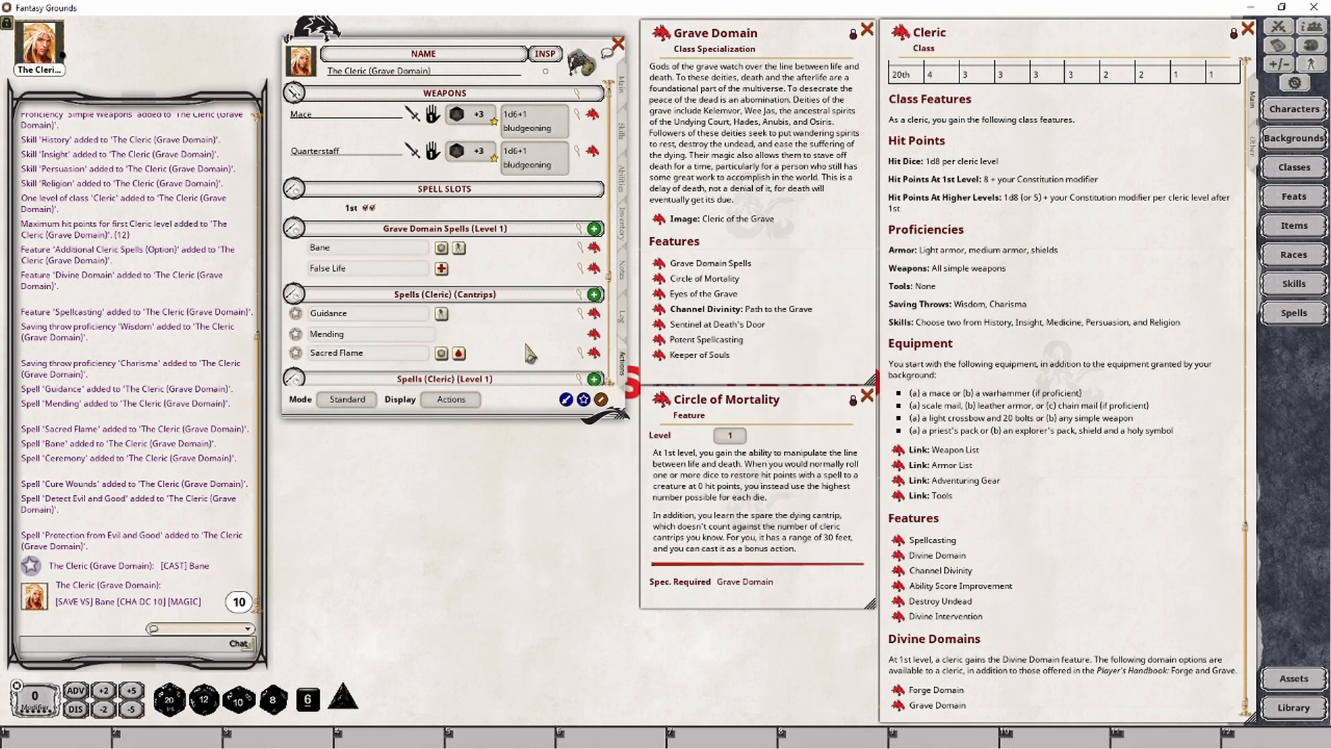
{"action": "scroll", "coordinate": [525, 335], "scroll_direction": "down", "scroll_amount": 4}
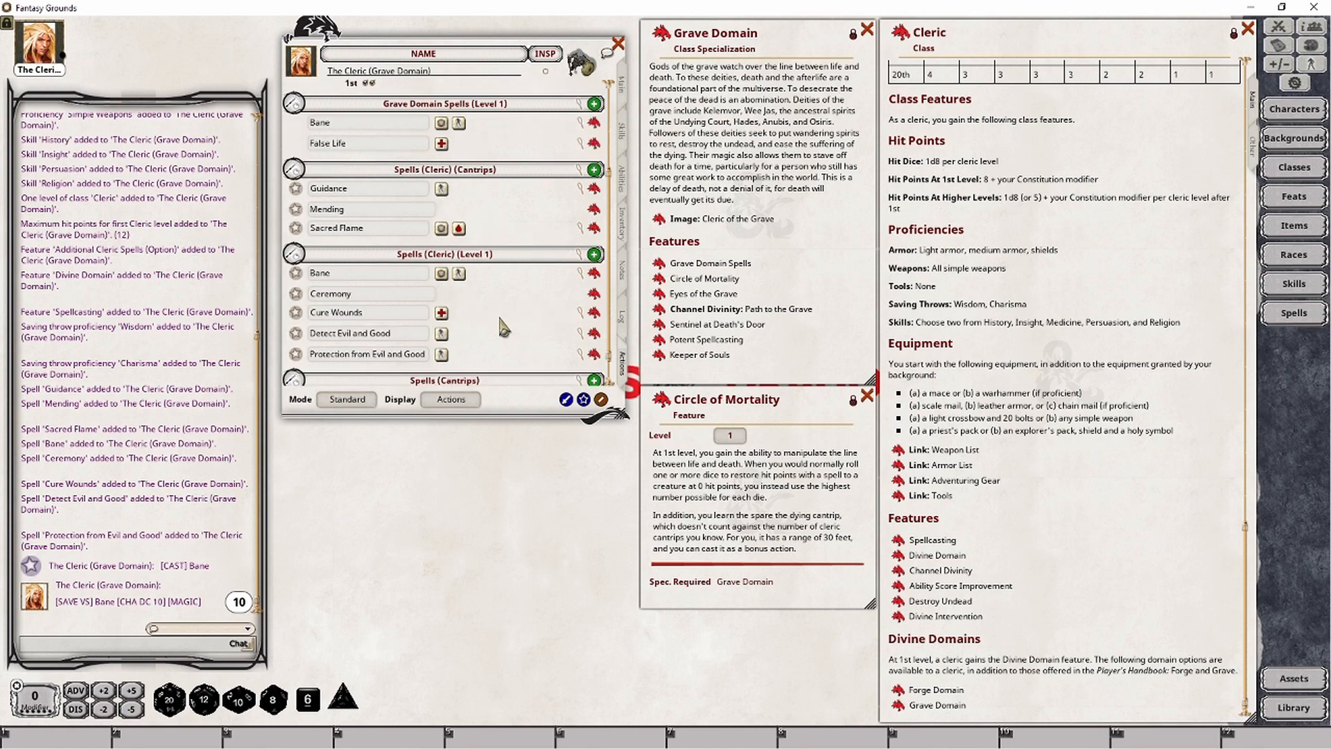
{"action": "scroll", "coordinate": [499, 315], "scroll_direction": "down", "scroll_amount": 1}
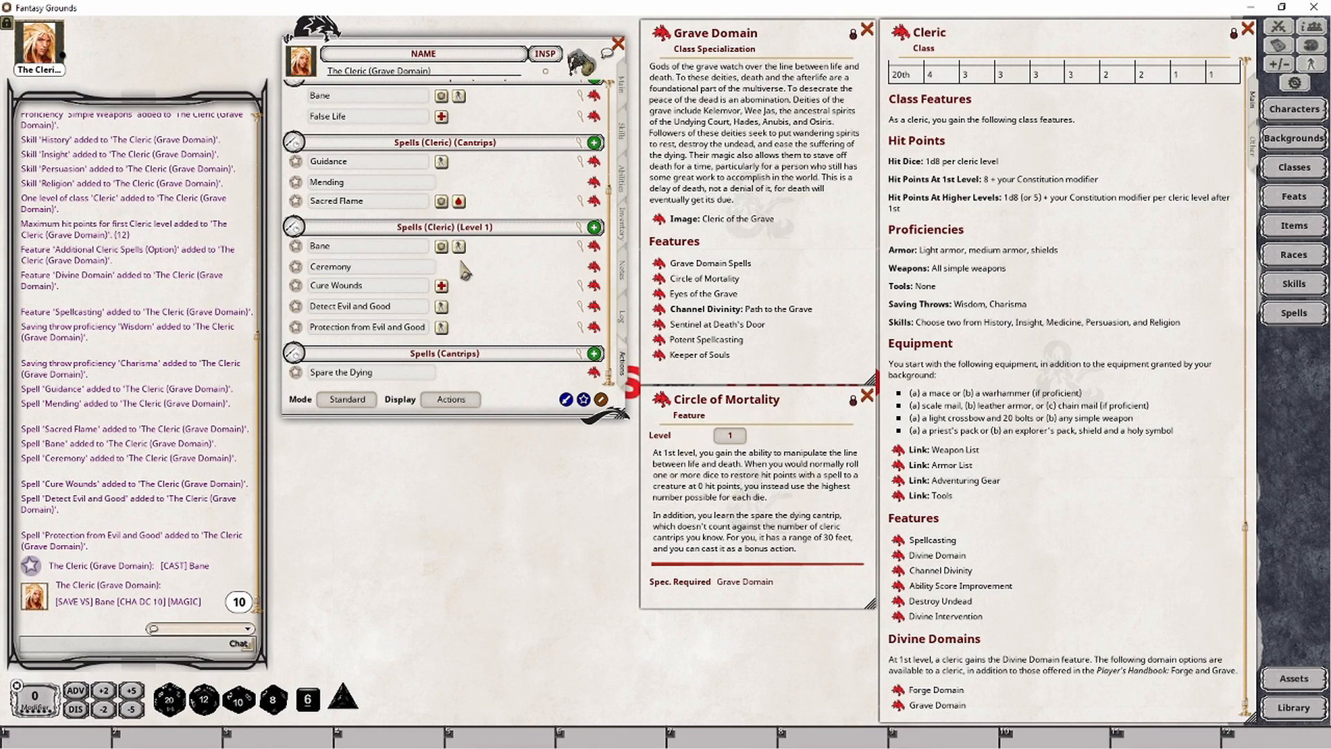
Open the Cure Wounds spell description from the level 1 cleric spells and place it below the character sheet
{"action": "scroll", "coordinate": [530, 307], "scroll_direction": "up", "scroll_amount": 3}
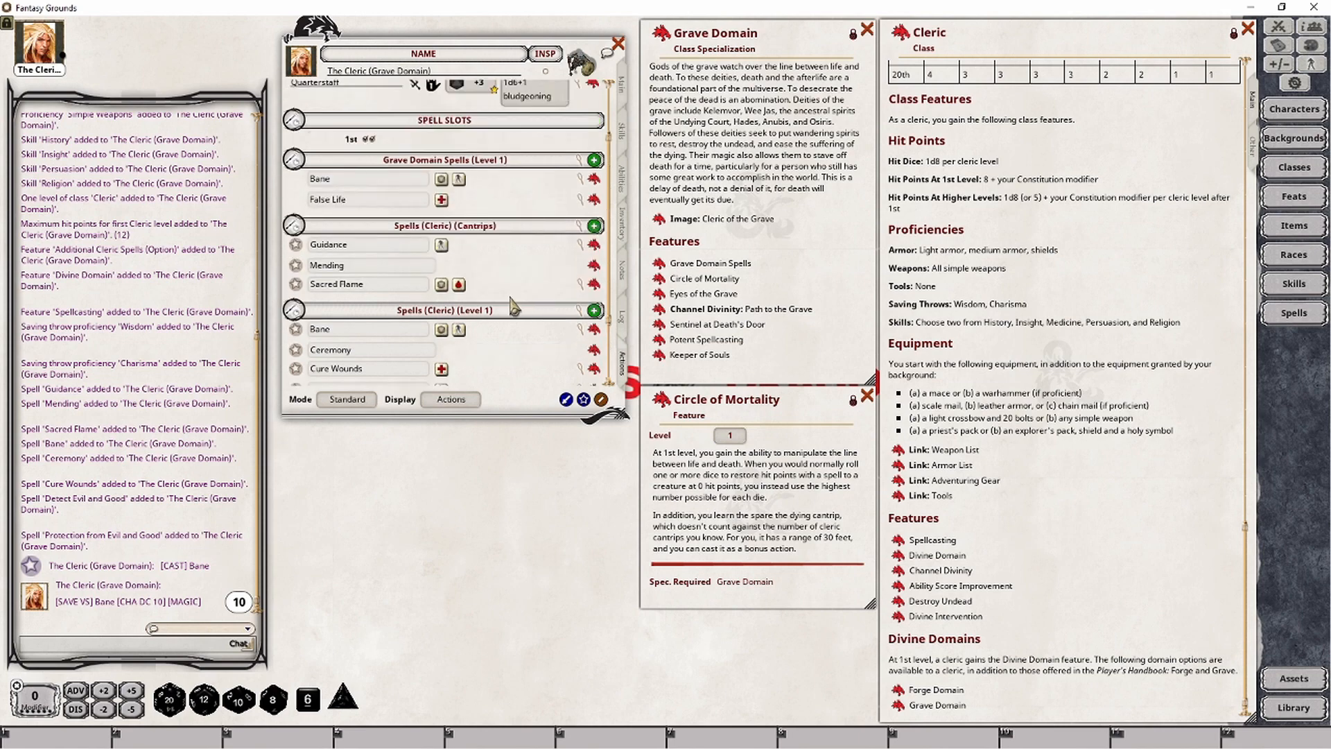
{"action": "scroll", "coordinate": [515, 305], "scroll_direction": "down", "scroll_amount": 2}
{"action": "scroll", "coordinate": [515, 302], "scroll_direction": "down", "scroll_amount": 1}
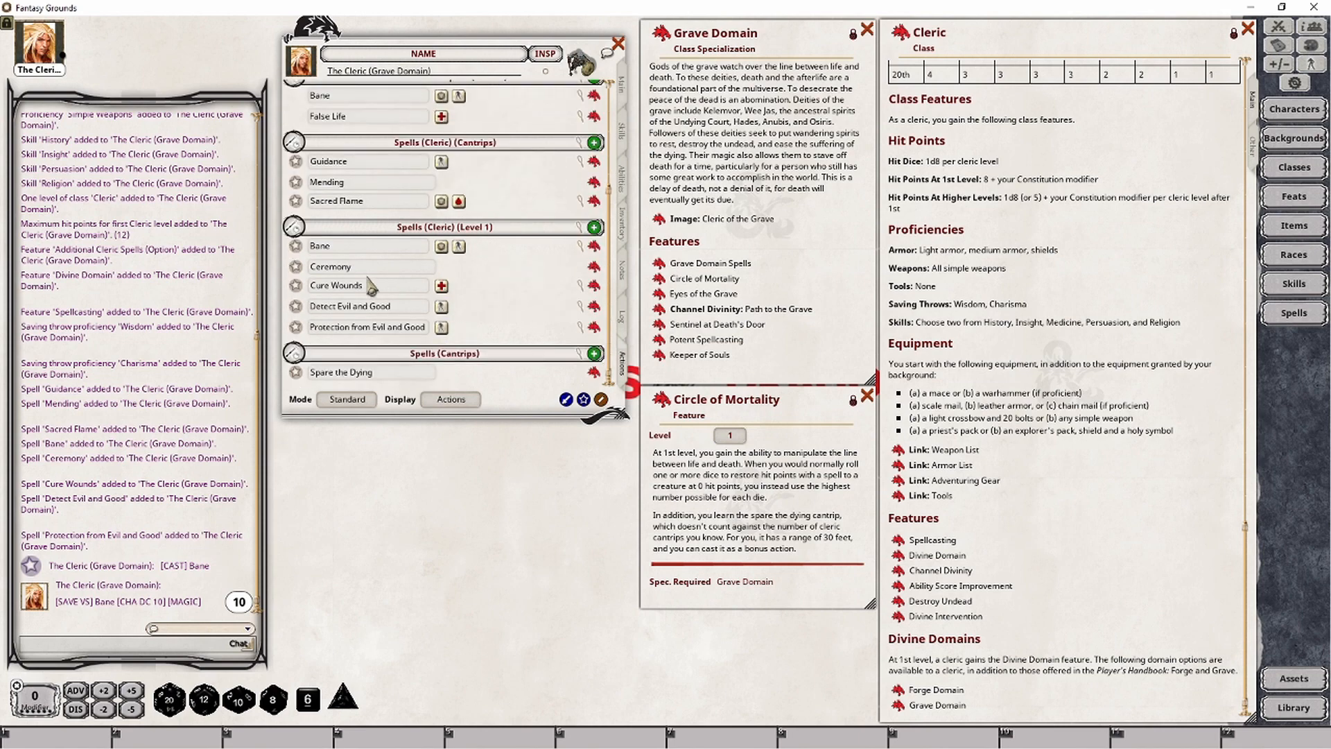
{"action": "left_click", "coordinate": [595, 286]}
{"action": "left_click_drag", "start_coordinate": [664, 271], "coordinate": [473, 452]}
Add the Circle of Mortality feature to the character's powers and assign it to the group "Grave Domain"
{"action": "left_click_drag", "start_coordinate": [667, 409], "coordinate": [513, 298]}
{"action": "scroll", "coordinate": [510, 304], "scroll_direction": "up", "scroll_amount": 5}
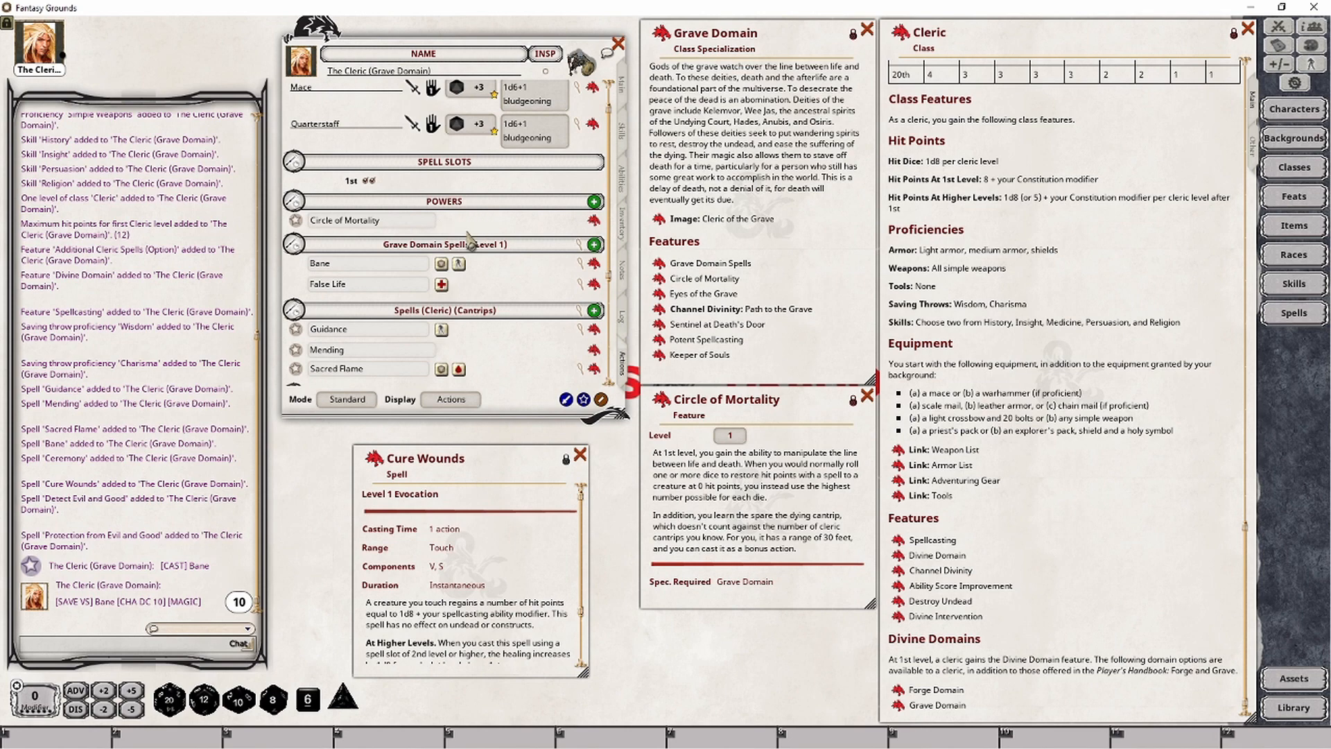
{"action": "left_click", "coordinate": [479, 408]}
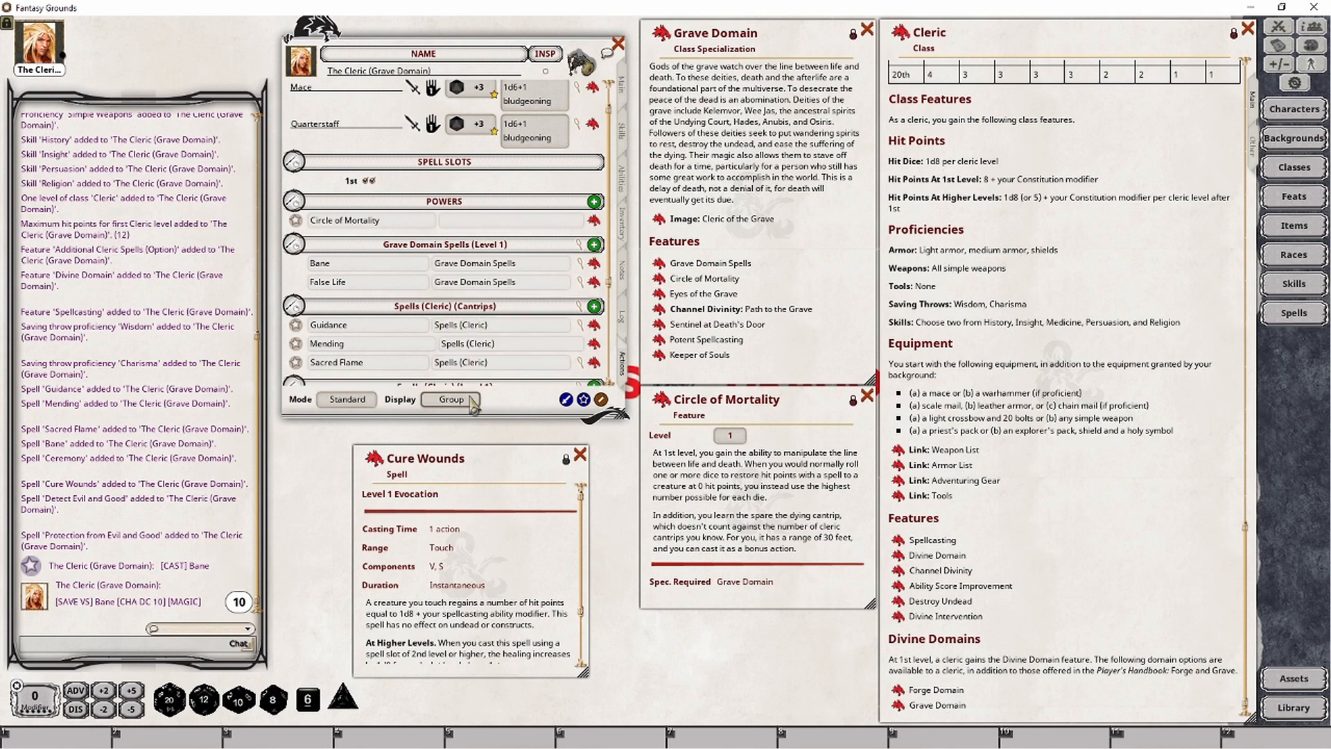
{"action": "left_click", "coordinate": [513, 221]}
{"action": "type", "text": "Grave Domain"}
{"action": "key", "text": "Tab"}
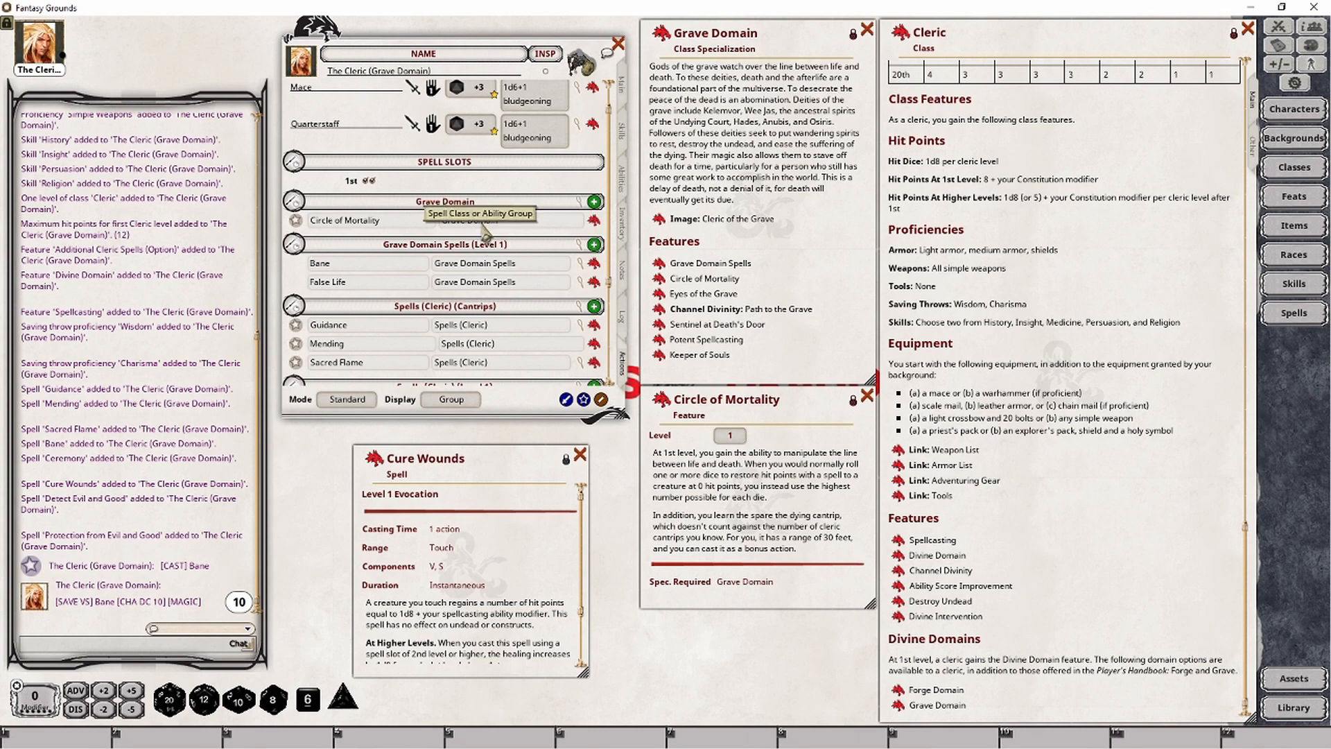
Add a heal action to Circle of Mortality and open its settings alongside the Cure Wounds description
{"action": "right_click", "coordinate": [483, 225]}
{"action": "left_click", "coordinate": [528, 226]}
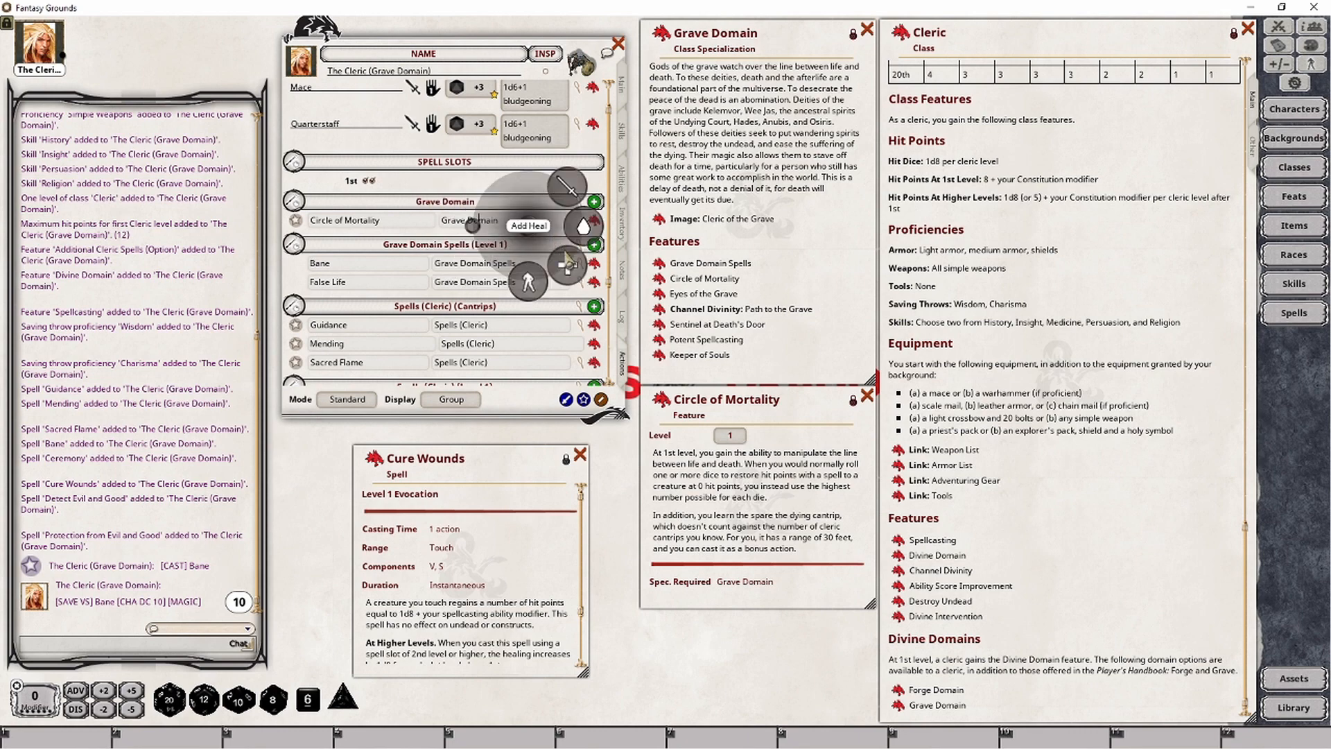
{"action": "left_click", "coordinate": [583, 226]}
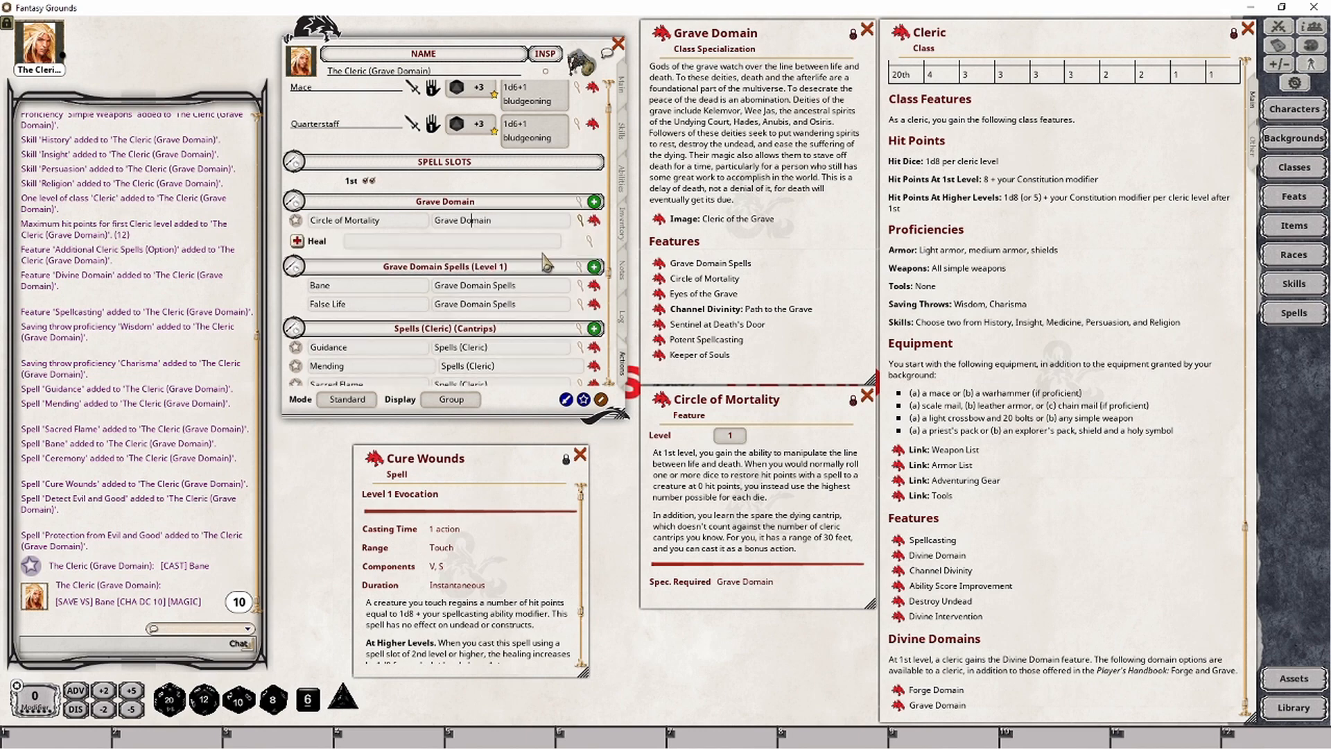
{"action": "left_click", "coordinate": [590, 243]}
{"action": "left_click_drag", "start_coordinate": [643, 305], "coordinate": [703, 491]}
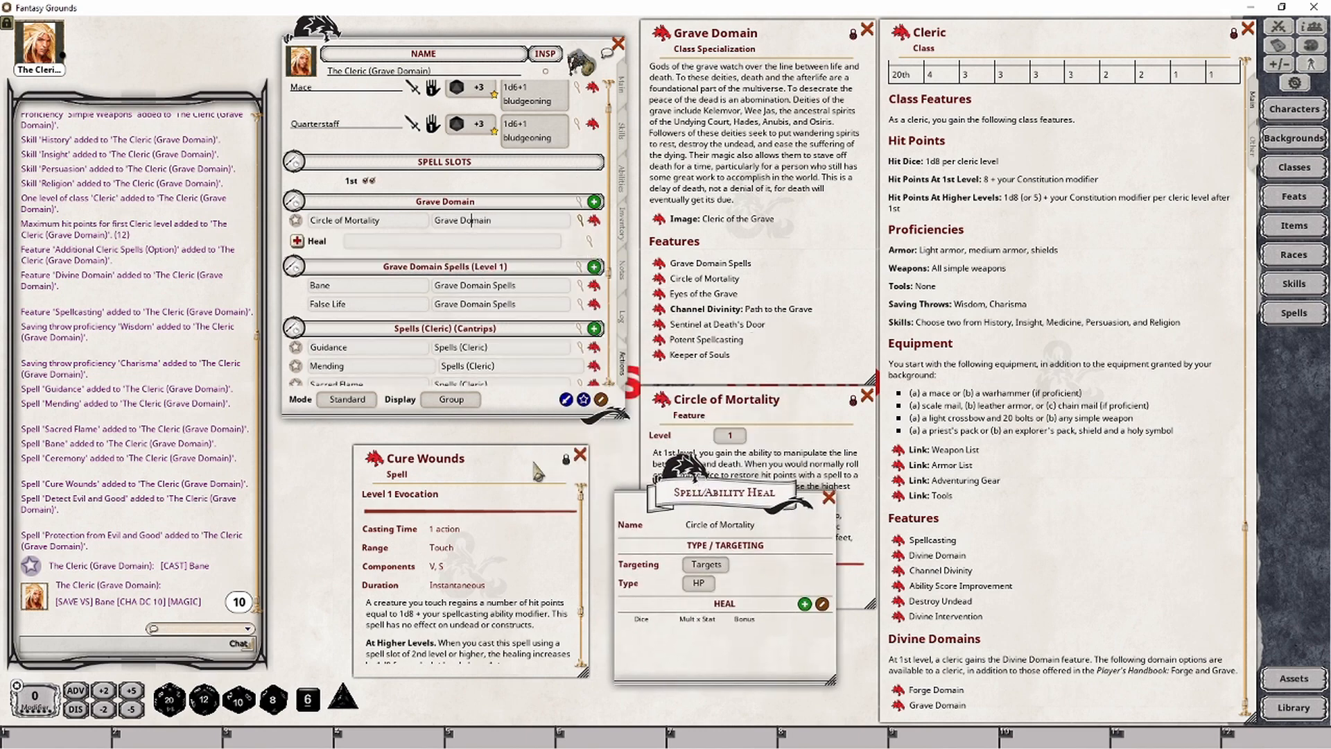
{"action": "left_click_drag", "start_coordinate": [480, 466], "coordinate": [303, 313]}
{"action": "left_click_drag", "start_coordinate": [717, 512], "coordinate": [526, 464]}
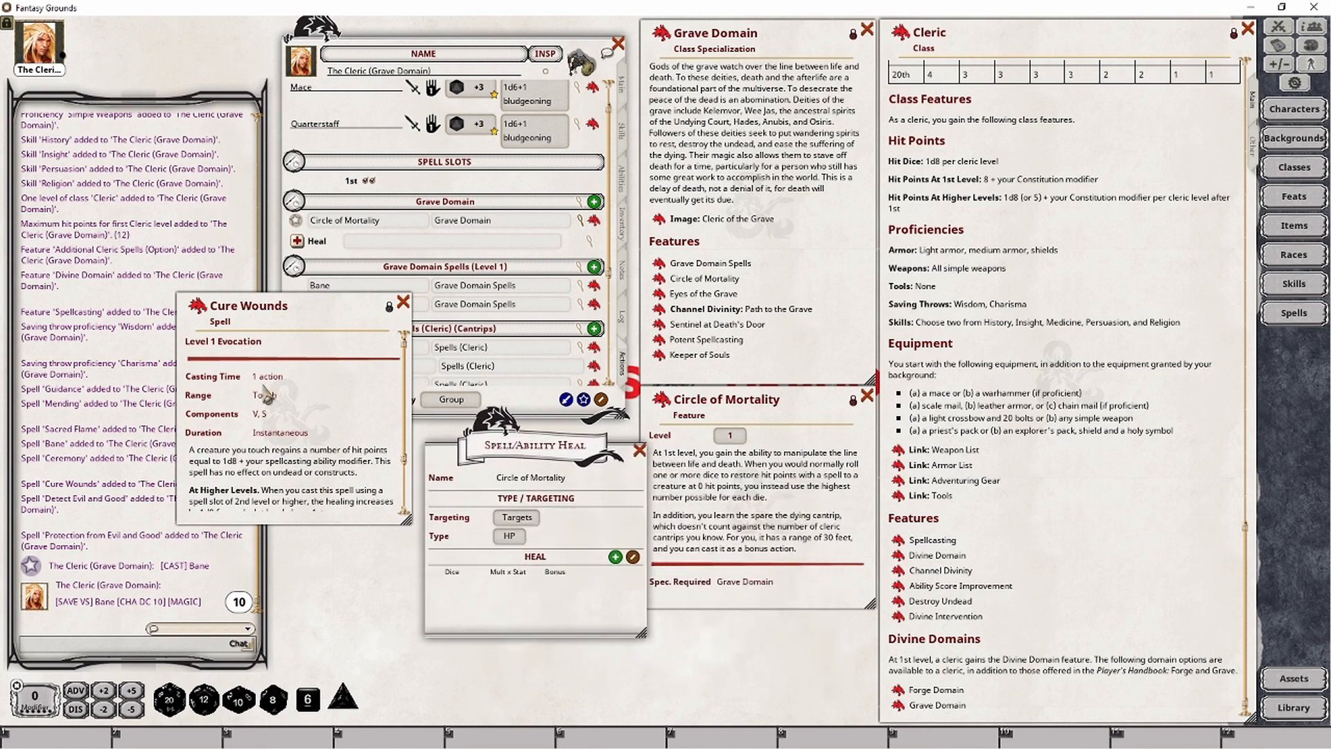
{"action": "scroll", "coordinate": [319, 454], "scroll_direction": "down", "scroll_amount": 2}
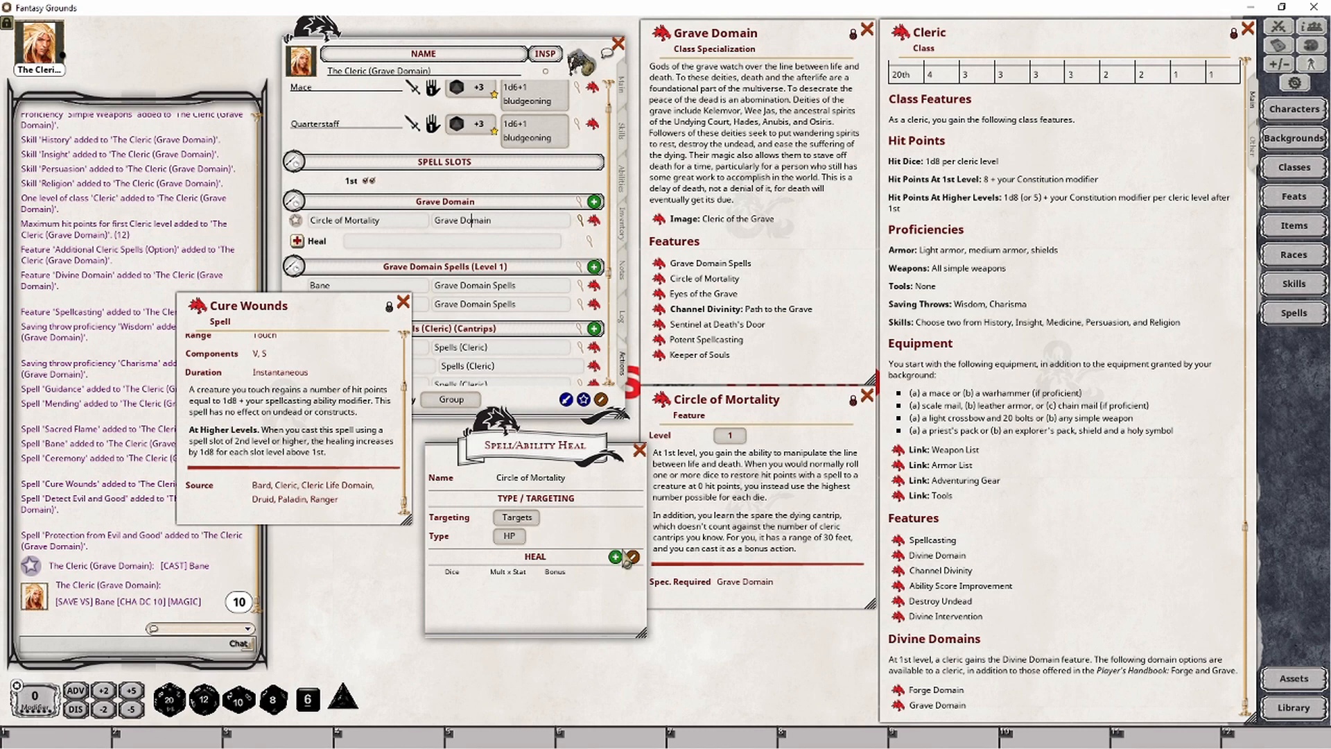
Give the Circle of Mortality heal a Wisdom modifier and a bonus of 8 without dice, and close its settings and Cure Wounds
{"action": "left_click", "coordinate": [615, 555]}
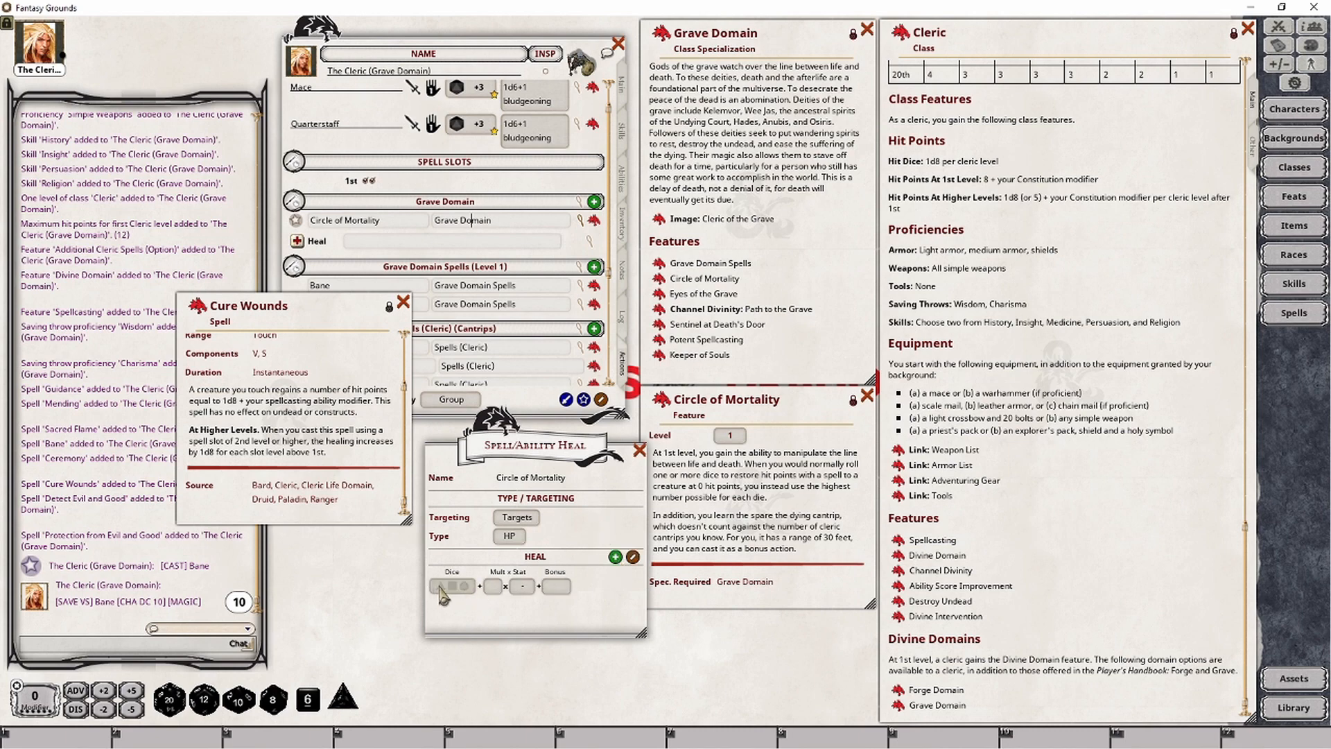
{"action": "left_click", "coordinate": [554, 588]}
{"action": "type", "text": "8"}
{"action": "left_click", "coordinate": [523, 588]}
{"action": "left_click", "coordinate": [524, 588]}
{"action": "left_click", "coordinate": [524, 588]}
{"action": "left_click", "coordinate": [524, 588]}
{"action": "left_click", "coordinate": [403, 302]}
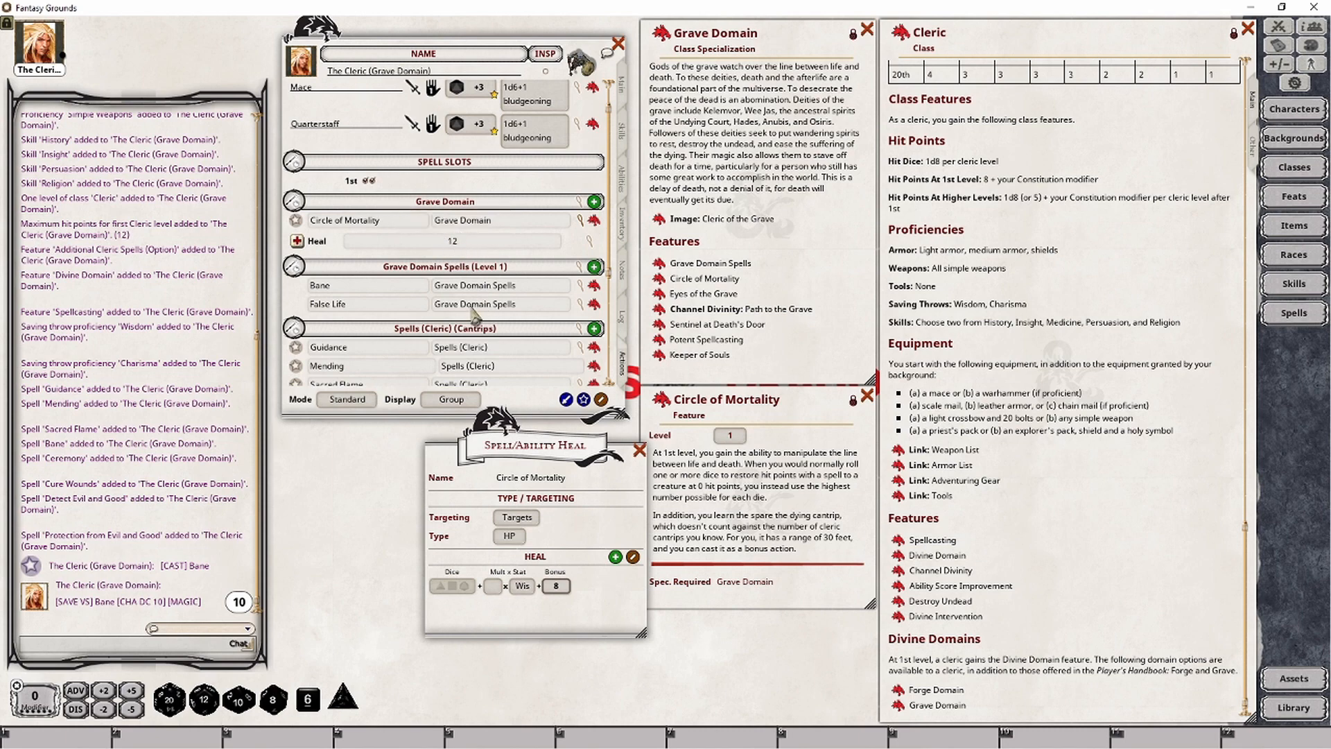
{"action": "left_click", "coordinate": [640, 450]}
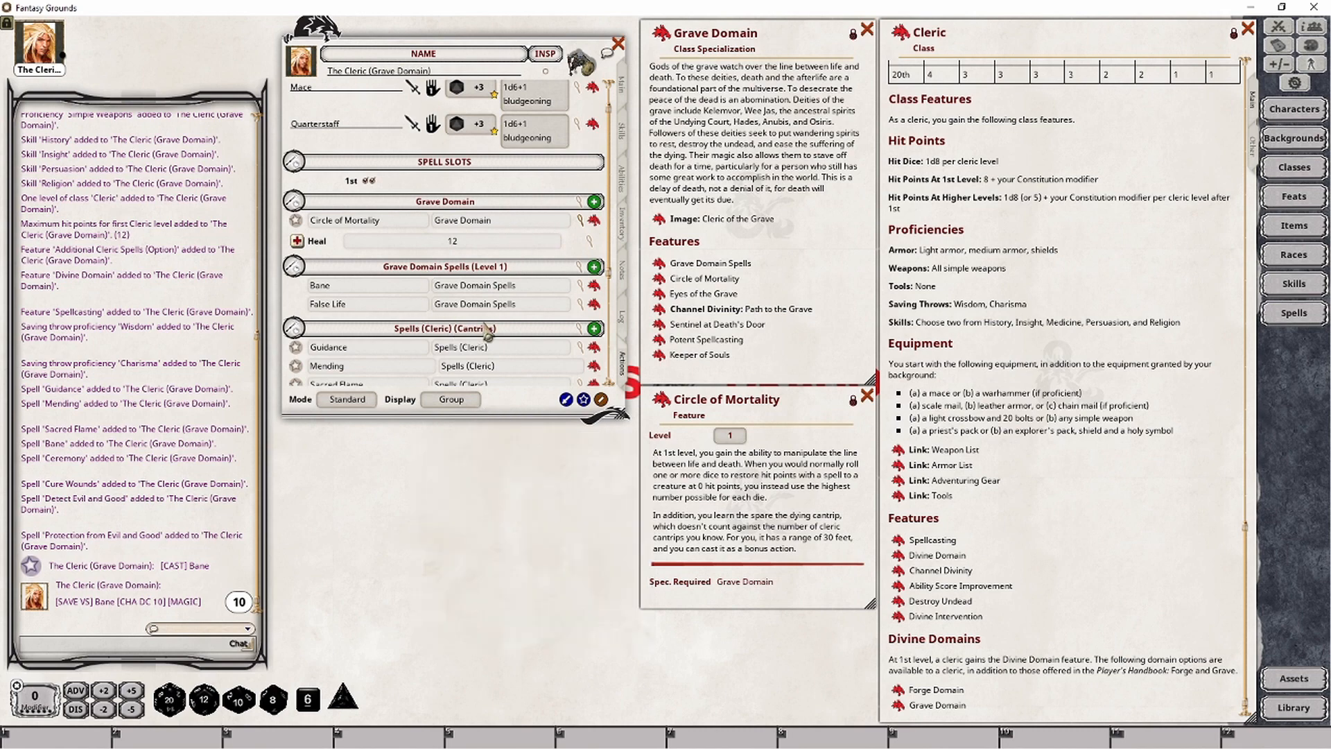
Reopen the Cure Wounds description and examine its healing at higher spell slot levels
{"action": "scroll", "coordinate": [485, 326], "scroll_direction": "down", "scroll_amount": 3}
{"action": "scroll", "coordinate": [357, 330], "scroll_direction": "down", "scroll_amount": 5}
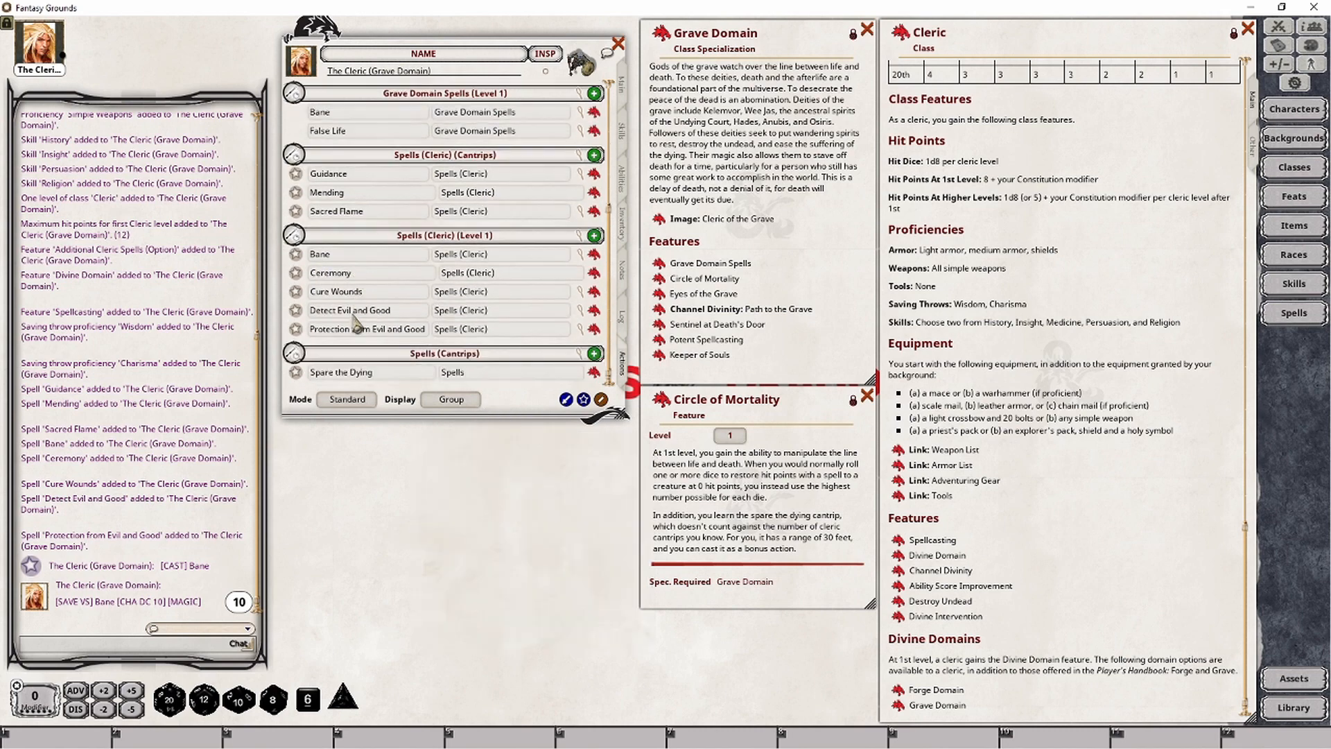
{"action": "left_click", "coordinate": [593, 293]}
{"action": "left_click_drag", "start_coordinate": [336, 307], "coordinate": [419, 458]}
{"action": "scroll", "coordinate": [394, 583], "scroll_direction": "down", "scroll_amount": 3}
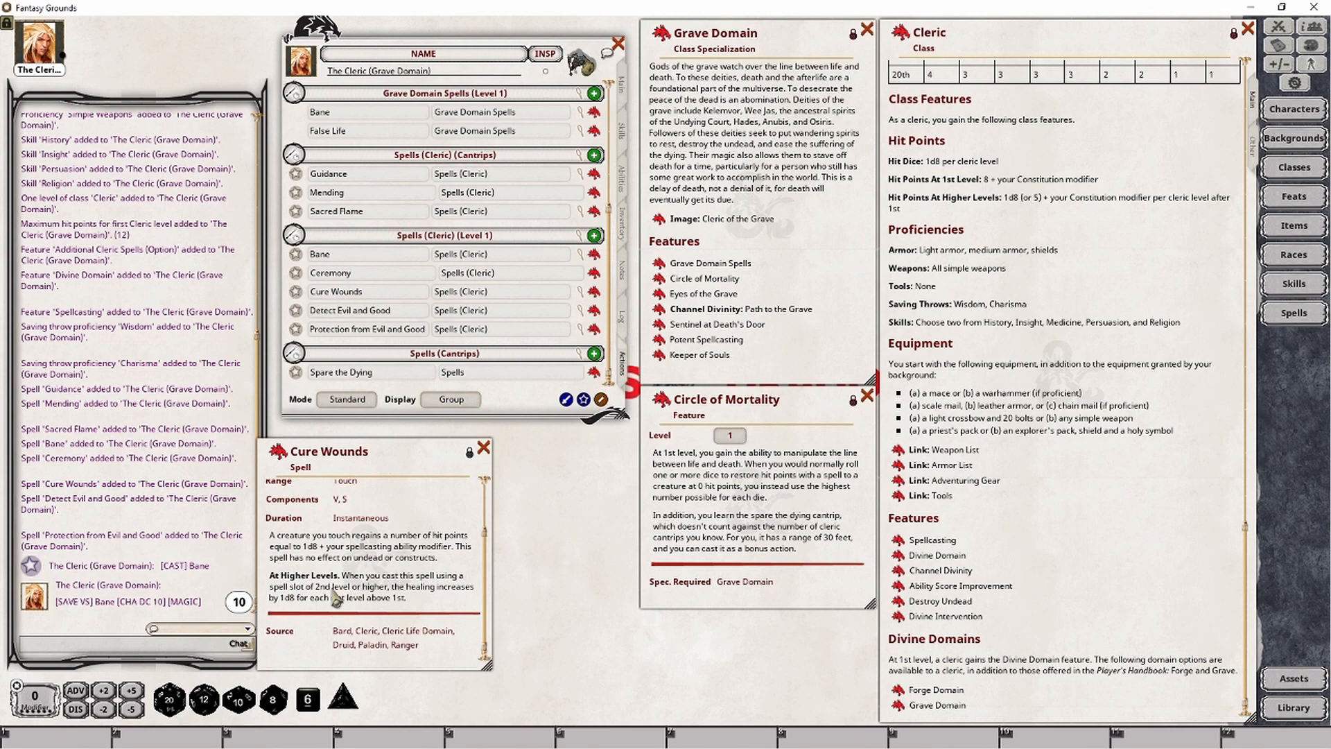
Add a second heal action to Circle of Mortality and create an empty heal entry in its settings
{"action": "scroll", "coordinate": [537, 300], "scroll_direction": "up", "scroll_amount": 2}
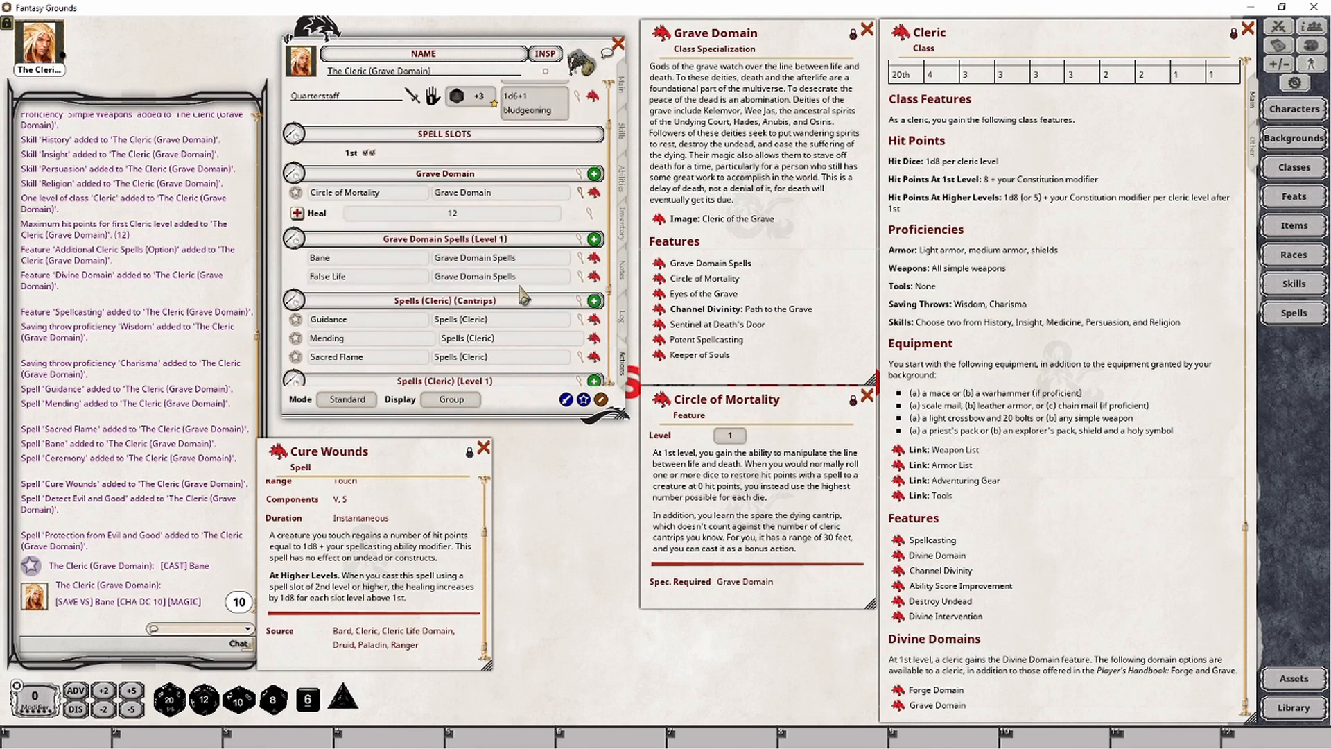
{"action": "right_click", "coordinate": [521, 216]}
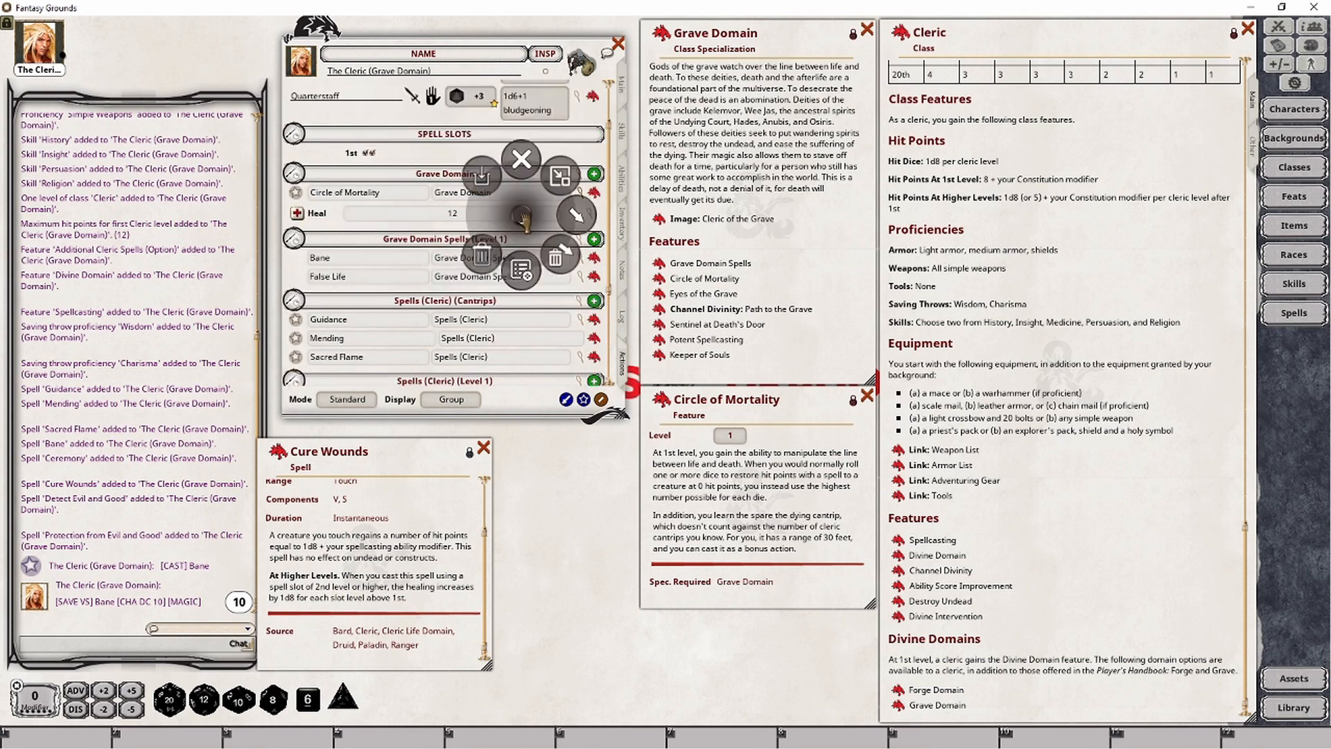
{"action": "left_click", "coordinate": [576, 217]}
{"action": "left_click", "coordinate": [613, 255]}
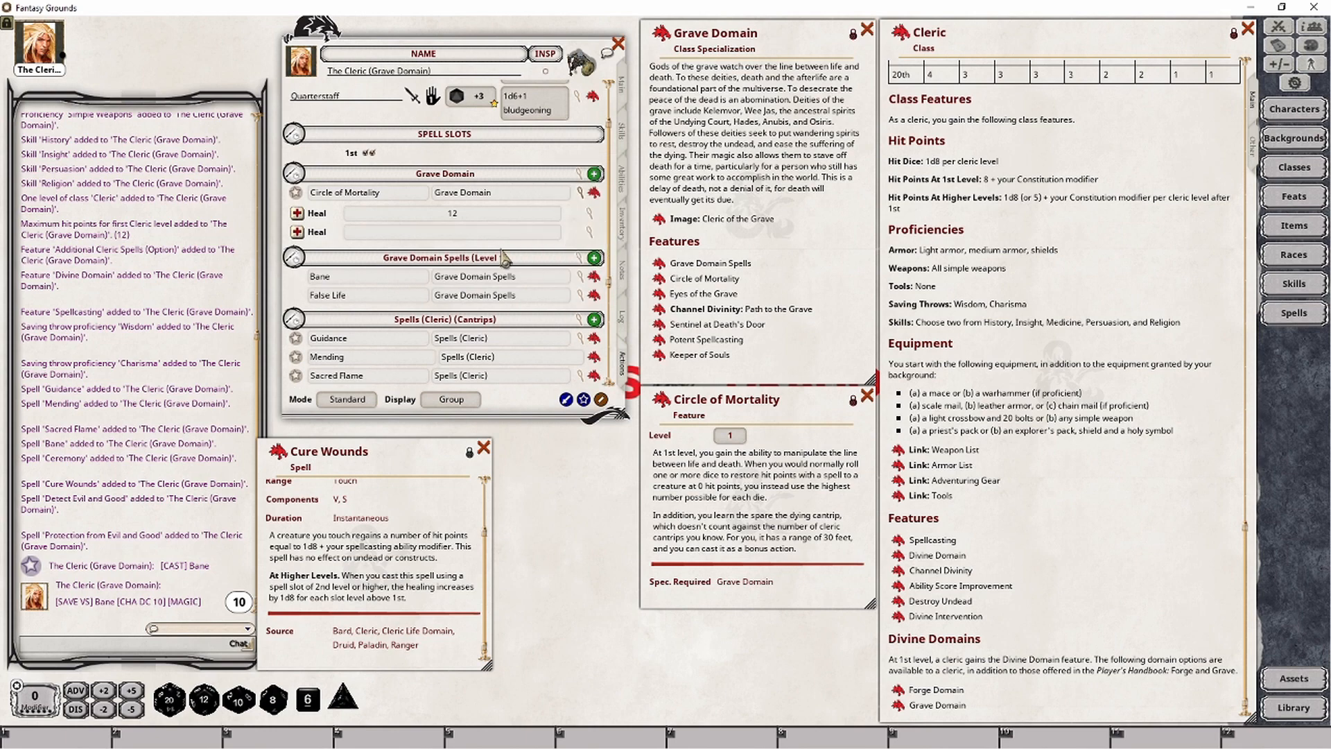
{"action": "left_click", "coordinate": [589, 233]}
{"action": "mouse_move", "coordinate": [665, 322]}
{"action": "left_mouse_down"}
{"action": "mouse_move", "coordinate": [644, 458]}
{"action": "mouse_move", "coordinate": [632, 465]}
{"action": "left_mouse_up"}
{"action": "left_click", "coordinate": [711, 559]}
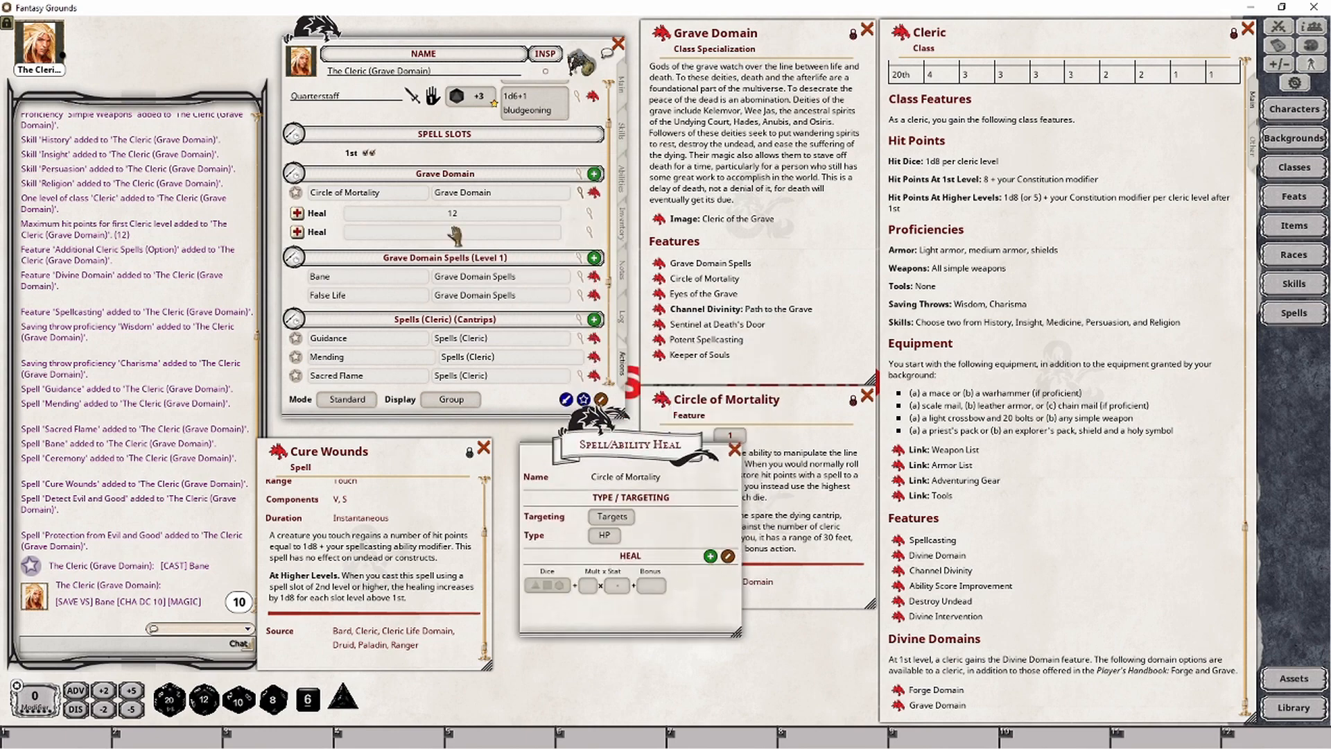
Set the second heal's bonus to 16 and its ability stat to Wisdom
{"action": "left_click", "coordinate": [657, 586]}
{"action": "type", "text": "16"}
{"action": "left_click", "coordinate": [620, 586]}
{"action": "left_click", "coordinate": [622, 587]}
{"action": "left_click", "coordinate": [623, 589]}
{"action": "left_click", "coordinate": [623, 590]}
{"action": "left_click", "coordinate": [623, 588]}
Switch the powers to the Actions display, collapse Circle of Mortality's details, and close the heal settings and Cure Wounds windows
{"action": "left_click", "coordinate": [451, 400]}
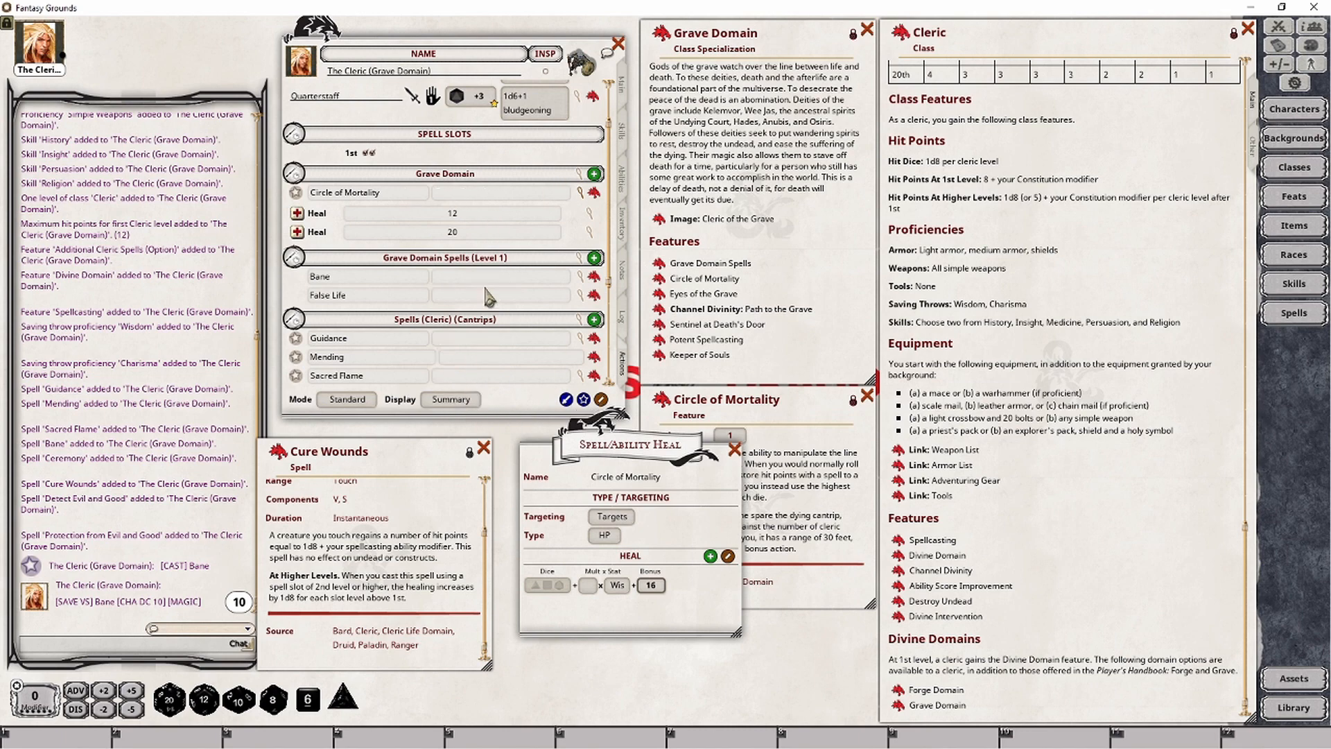
{"action": "left_click", "coordinate": [452, 400]}
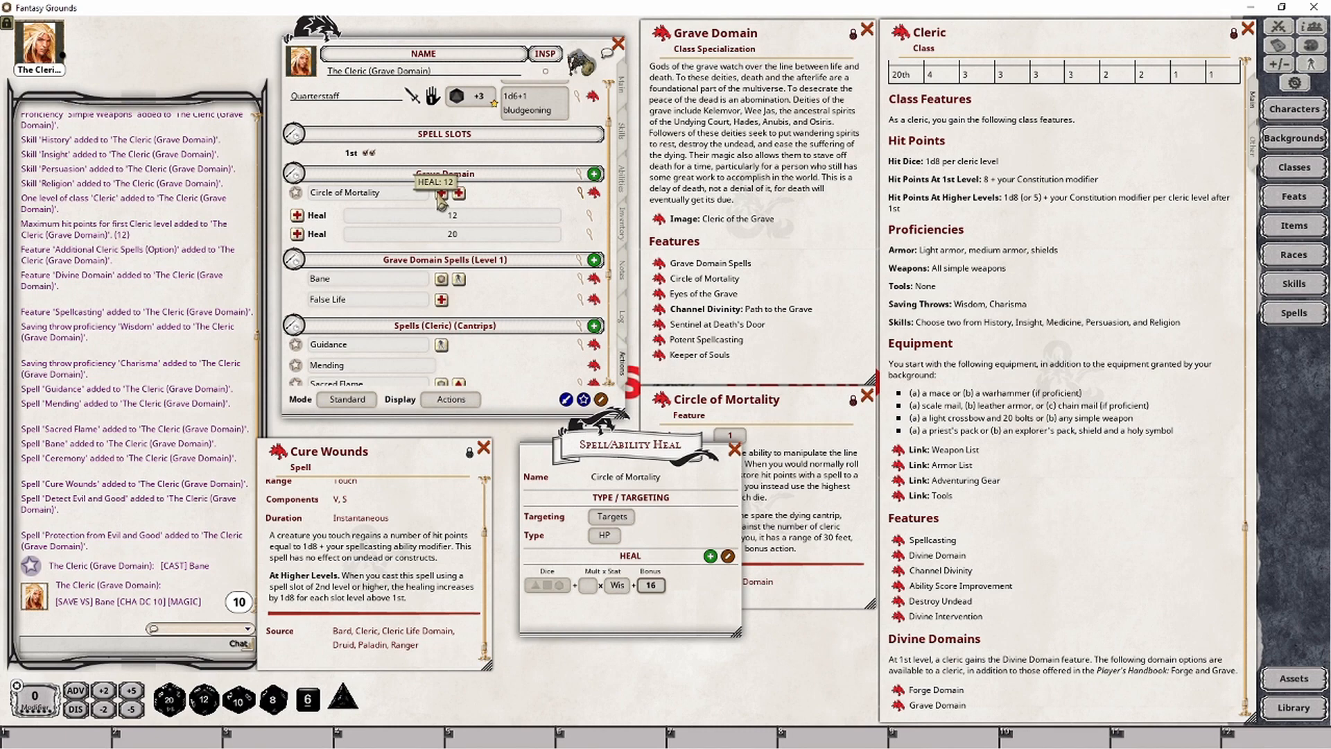
{"action": "left_click", "coordinate": [580, 192]}
{"action": "left_click", "coordinate": [734, 449]}
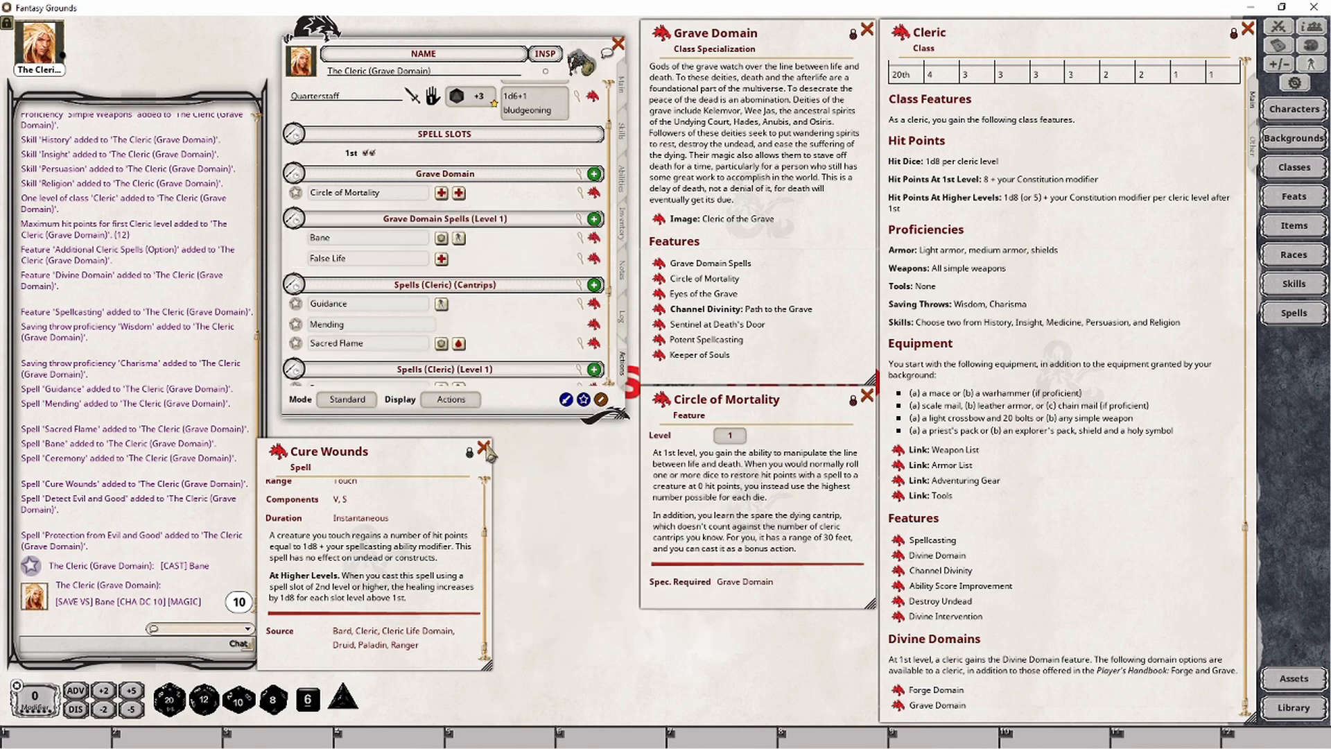
{"action": "left_click", "coordinate": [483, 448]}
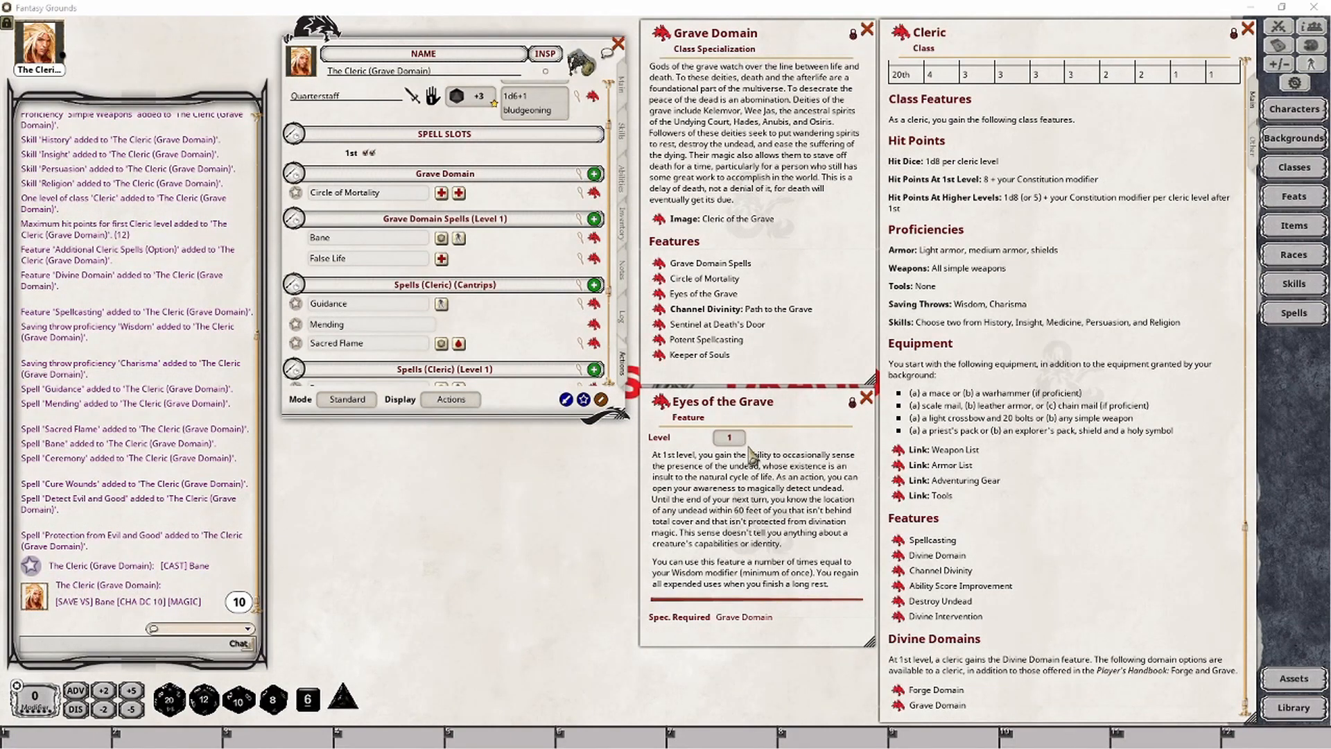
Add the Eyes of the Grave feature to the powers and assign it to the "Grave Domain" group
{"action": "left_click_drag", "start_coordinate": [666, 404], "coordinate": [487, 253]}
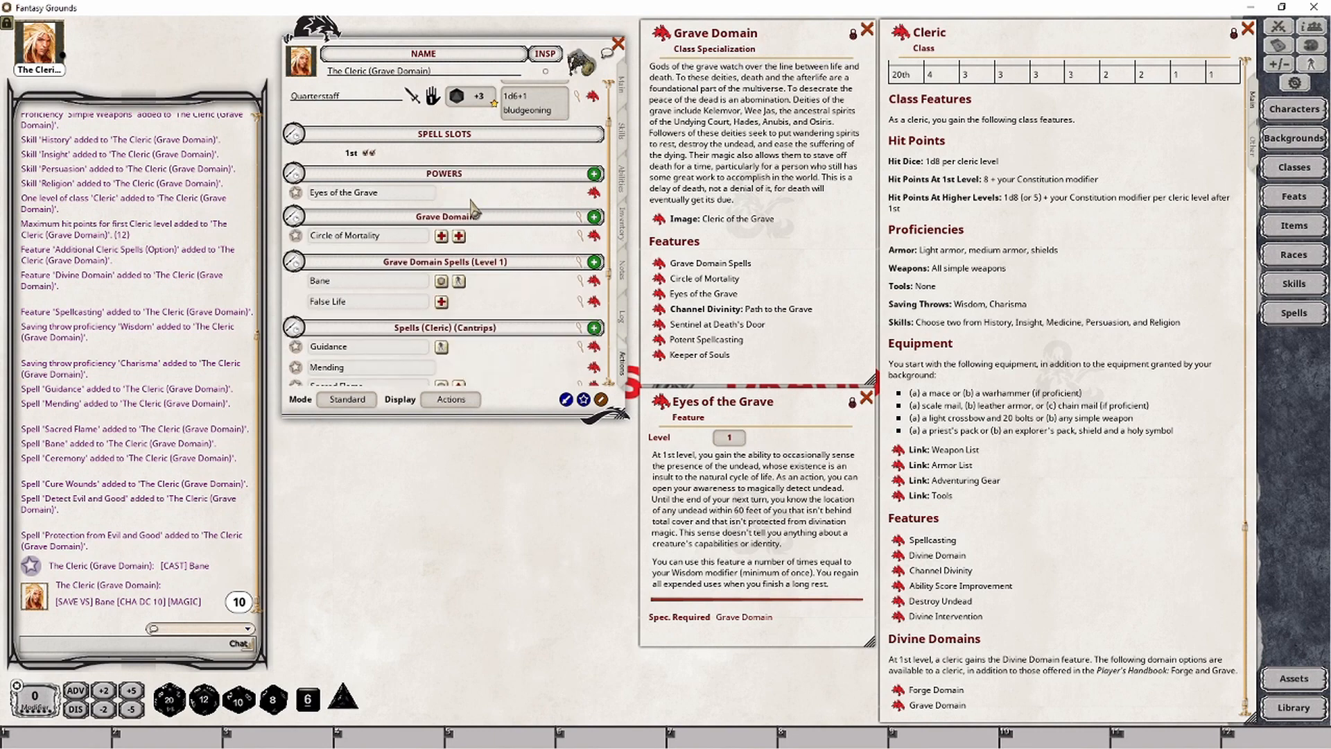
{"action": "left_click", "coordinate": [451, 399]}
{"action": "left_click", "coordinate": [472, 236]}
{"action": "key", "text": "ctrl+c"}
{"action": "left_click", "coordinate": [472, 194]}
{"action": "key", "text": "ctrl+v"}
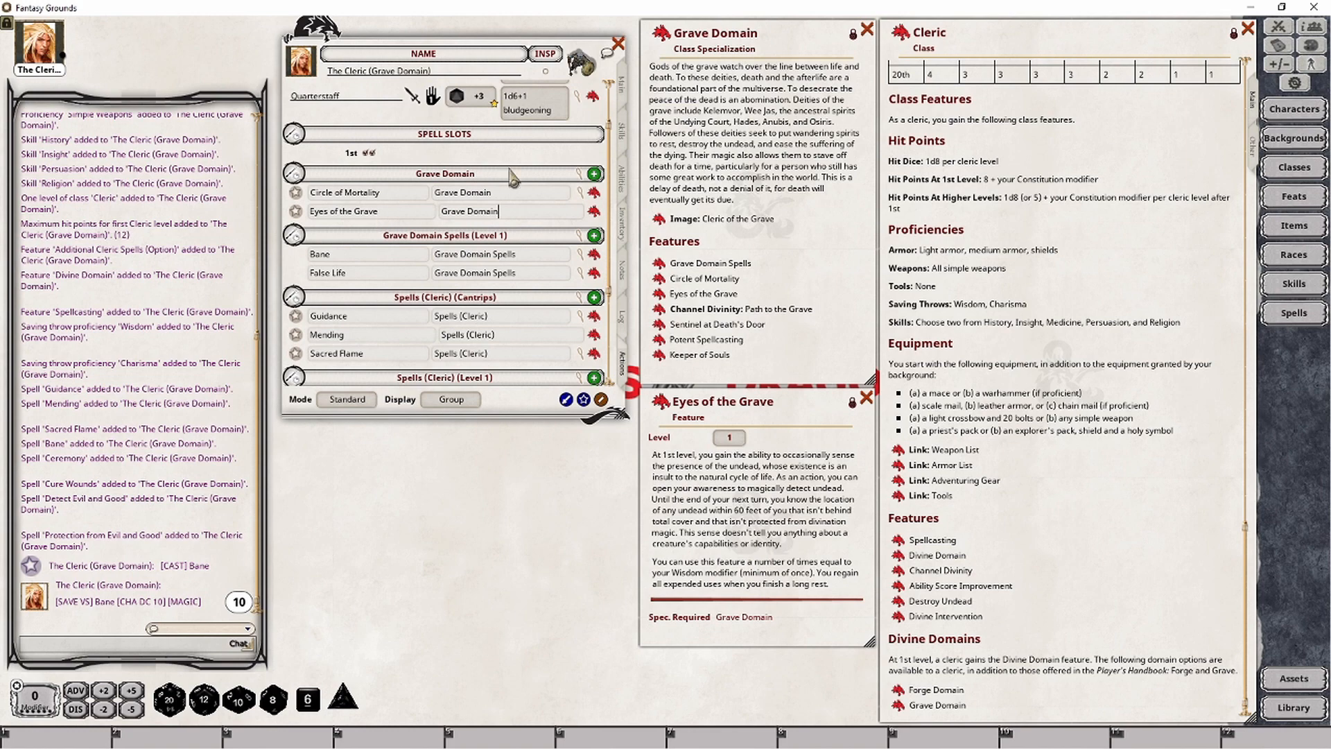
Check the Wisdom modifier, set Eyes of the Grave to 4 daily uses in Preparation mode, and show the powers in Combat mode
{"action": "left_click", "coordinate": [622, 83]}
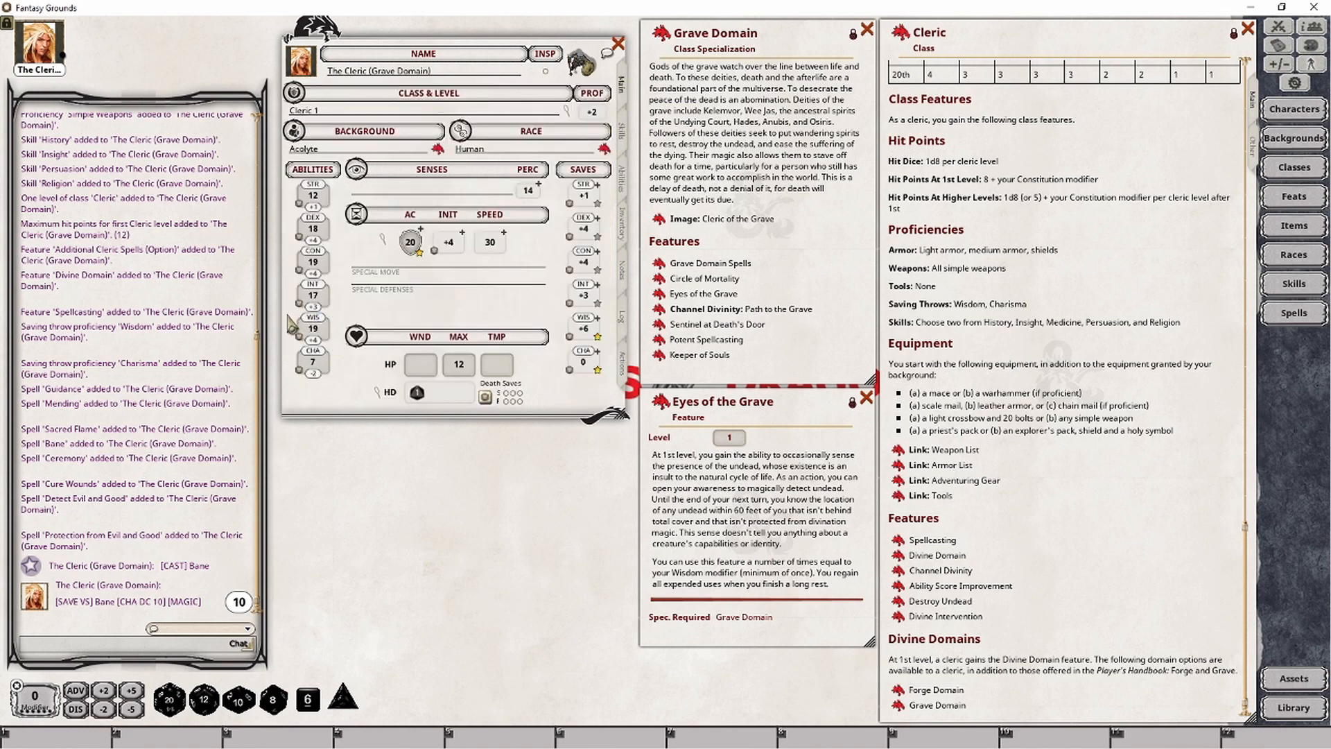
{"action": "left_click", "coordinate": [626, 362]}
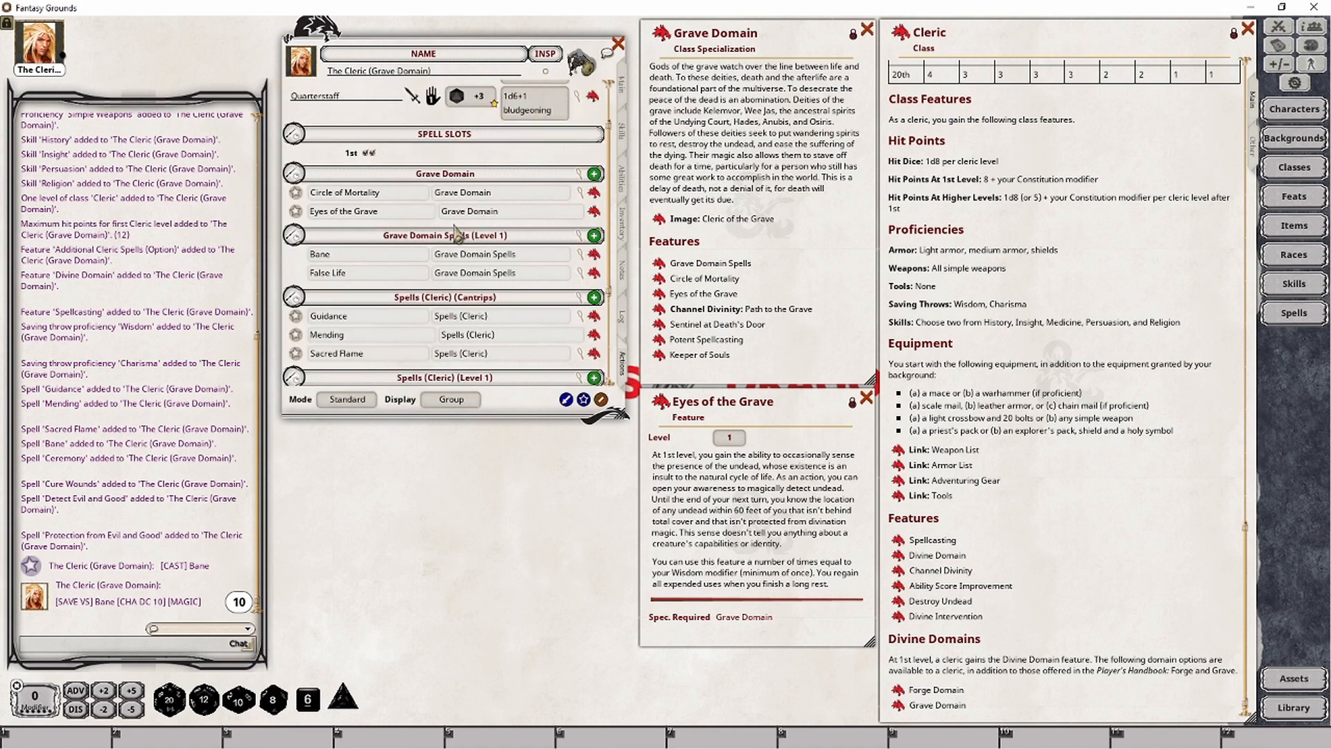
{"action": "left_click", "coordinate": [350, 400]}
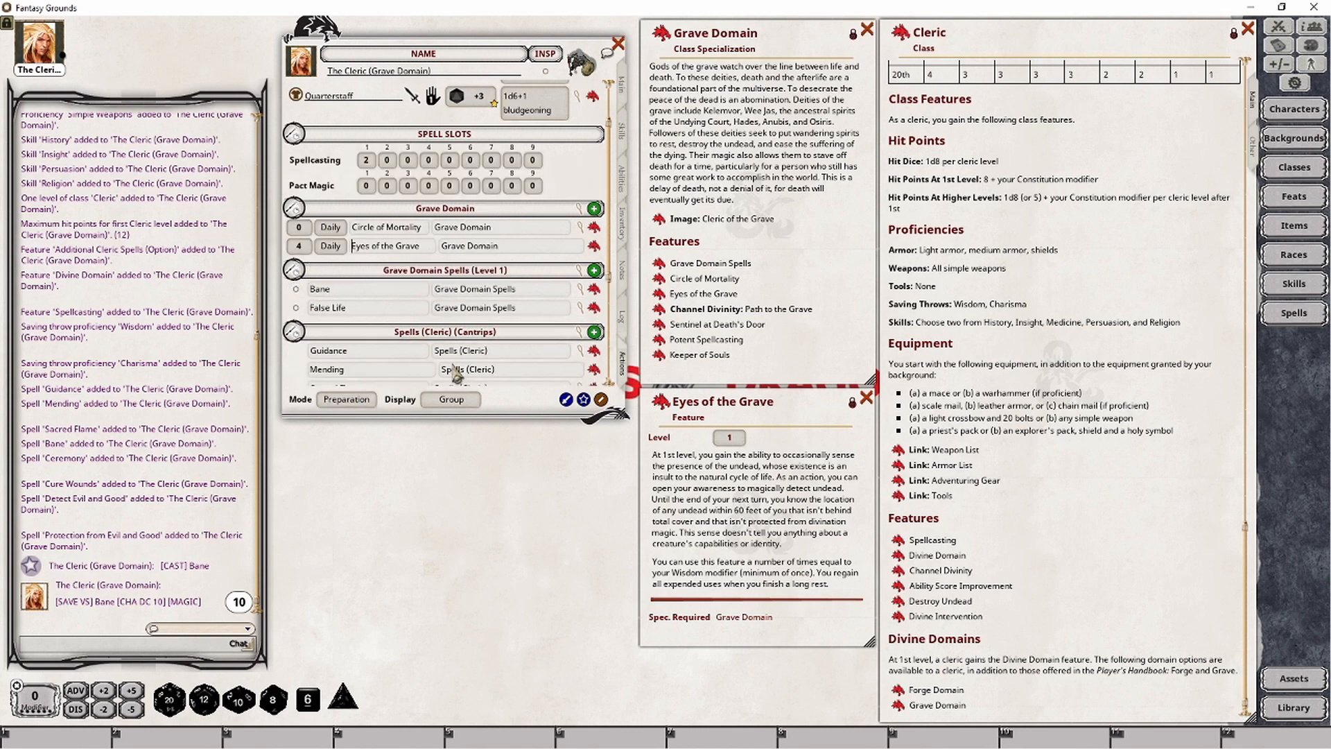
{"action": "left_click", "coordinate": [347, 399]}
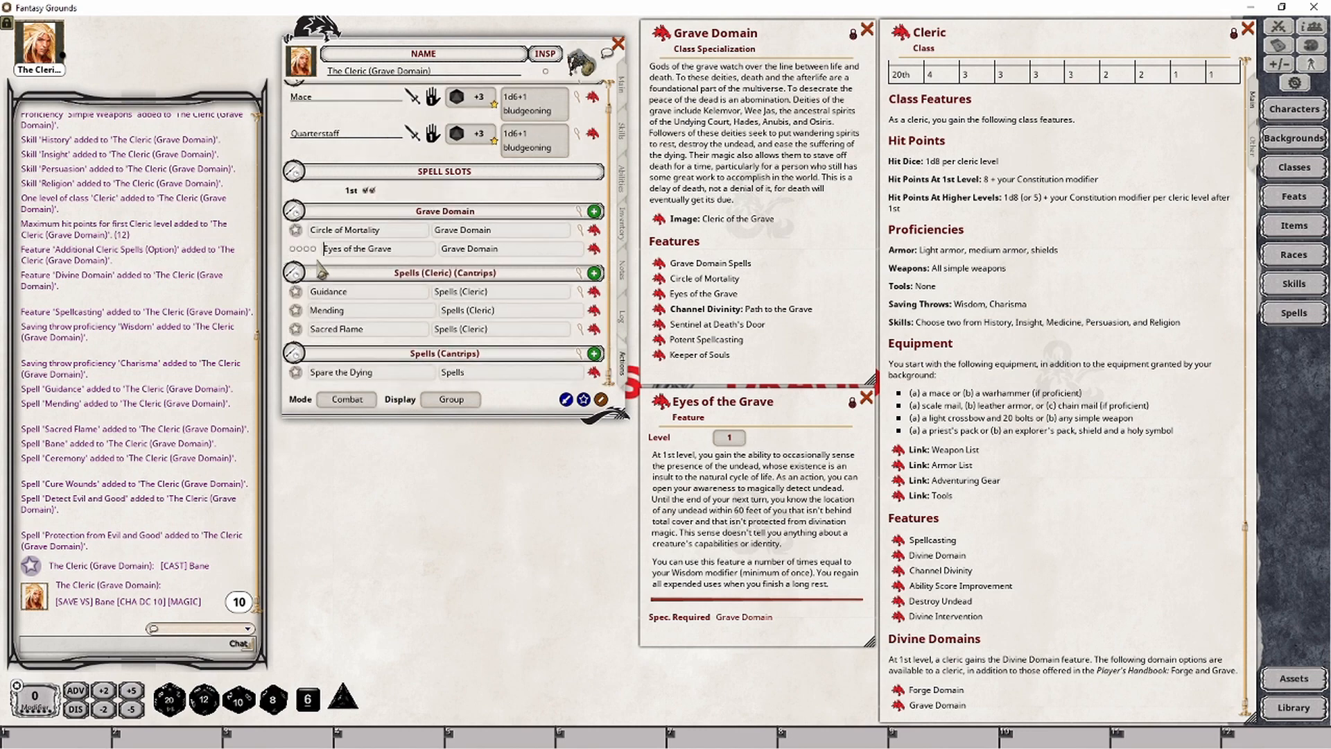
Expend all four daily uses of Eyes of the Grave
{"action": "left_click", "coordinate": [292, 250]}
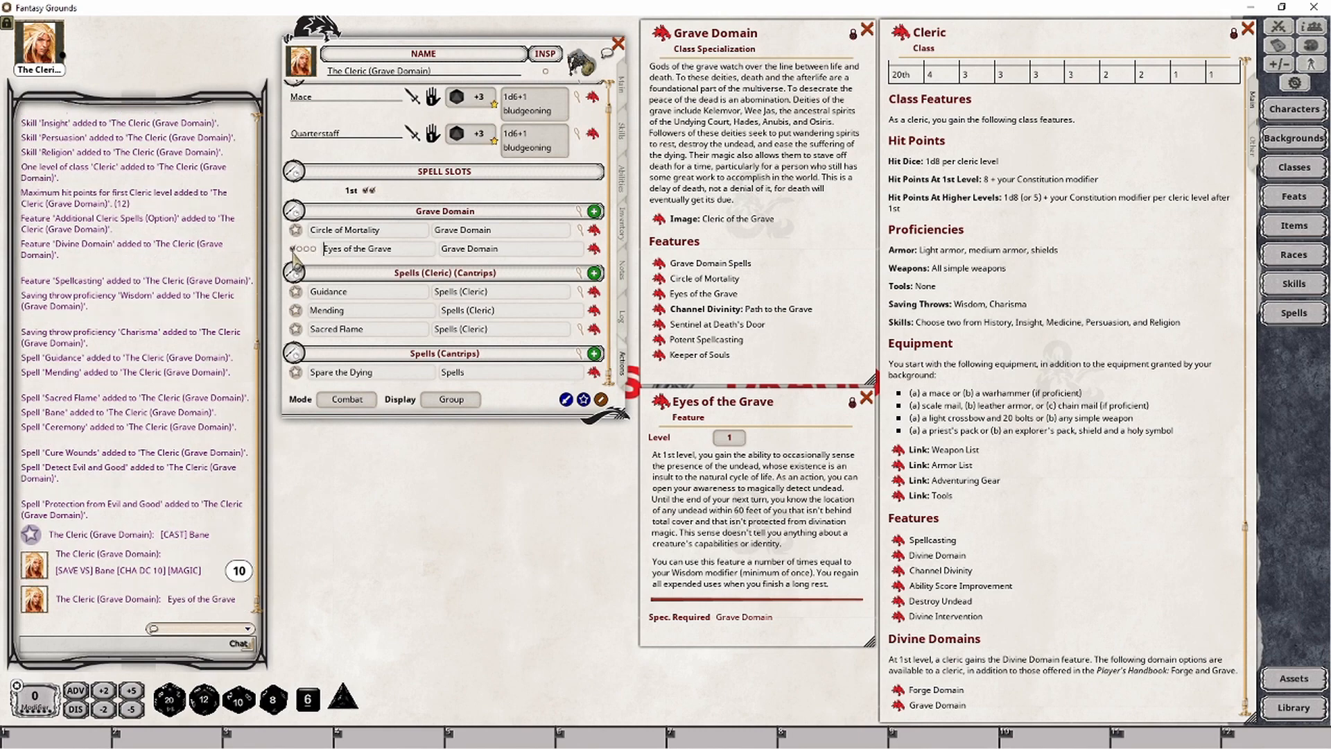
{"action": "left_click", "coordinate": [316, 250]}
{"action": "left_click", "coordinate": [316, 250]}
{"action": "left_click", "coordinate": [316, 250]}
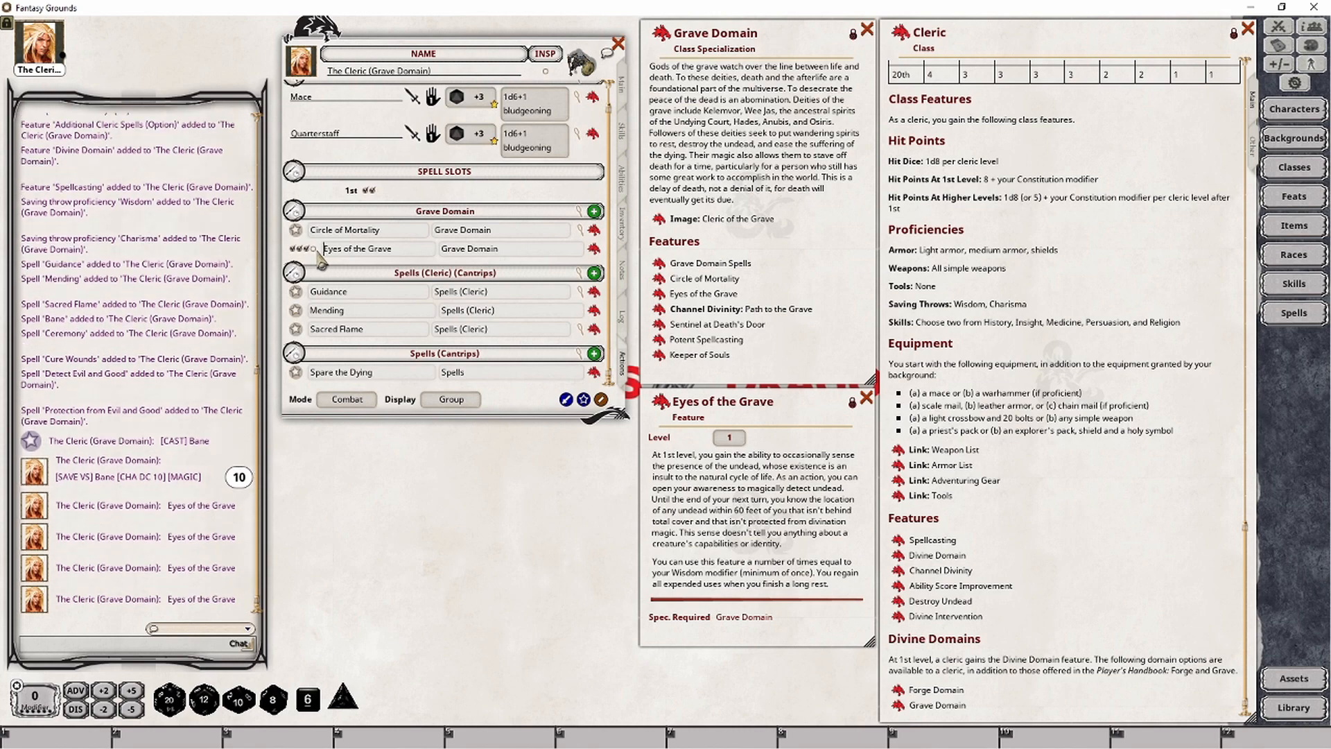
{"action": "left_click", "coordinate": [316, 250]}
Switch the powers to Preparation mode, open the cleric's Channel Divinity feature and add it to the powers
{"action": "left_click", "coordinate": [349, 401]}
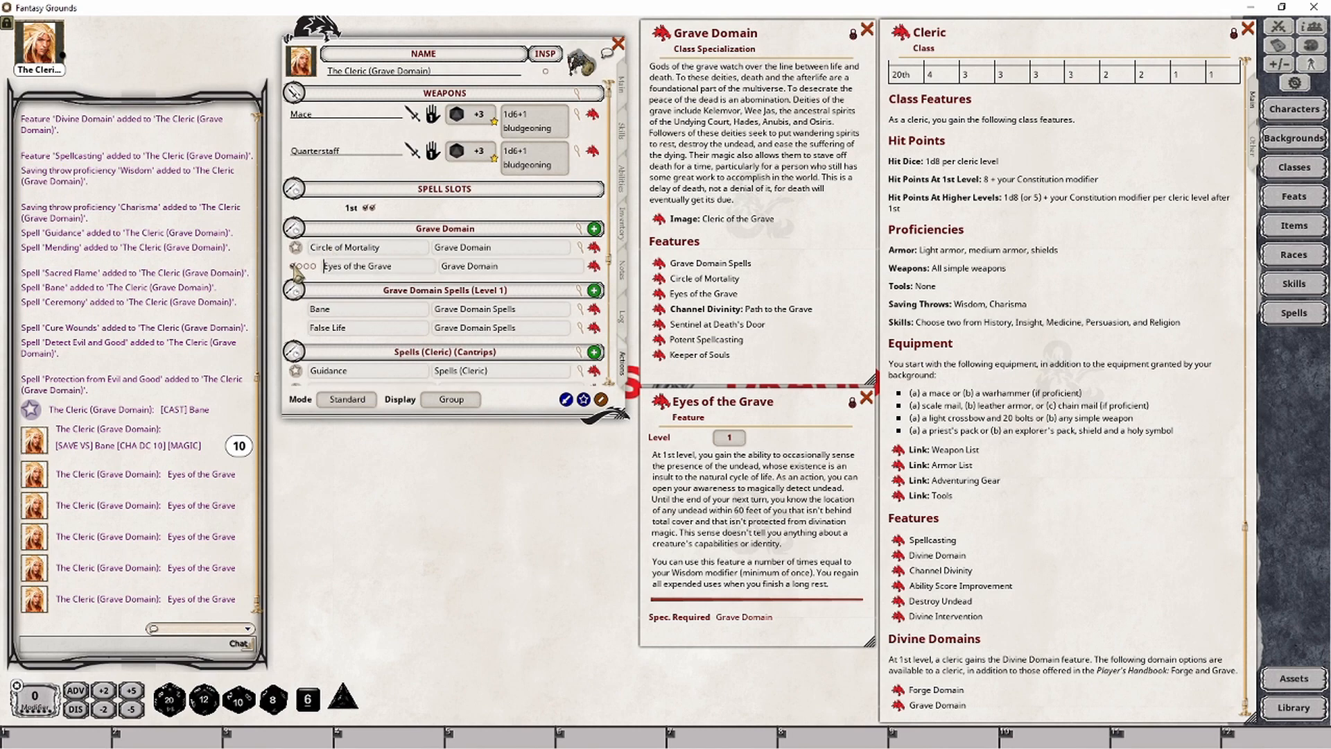
{"action": "left_click", "coordinate": [347, 400]}
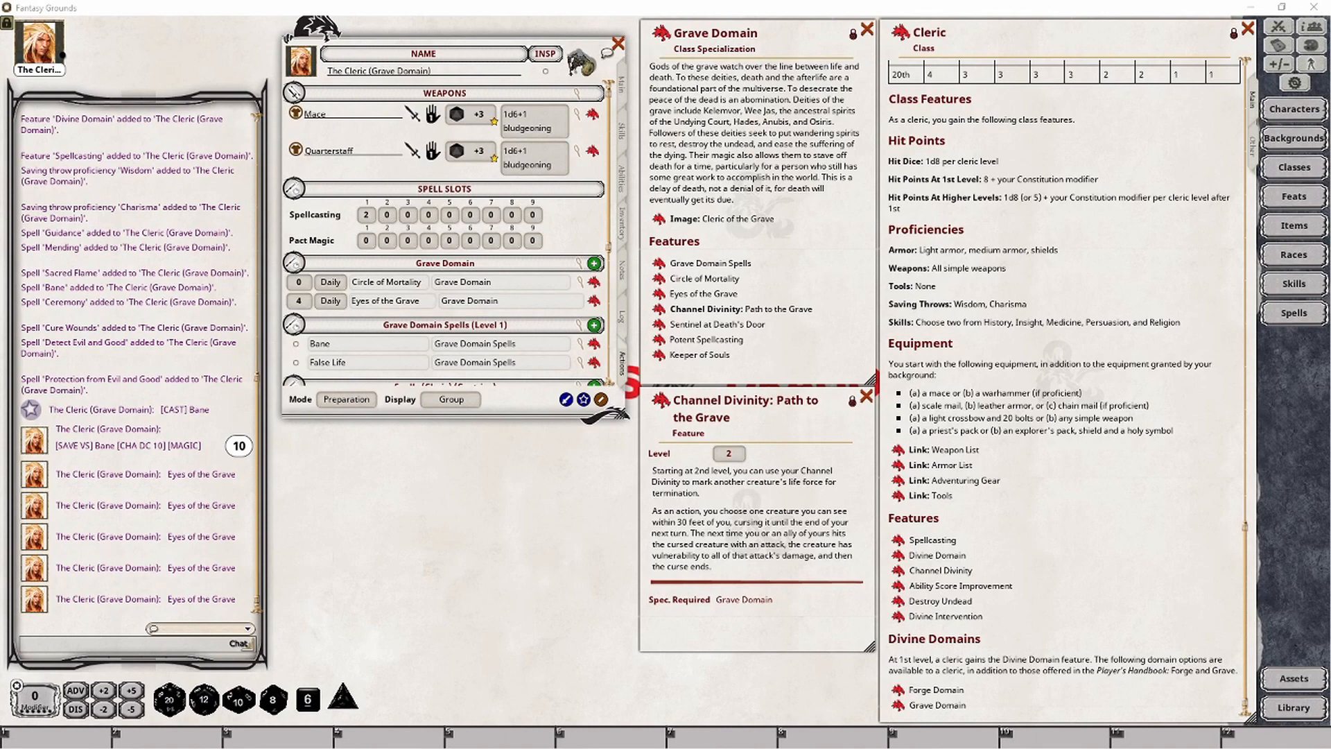
{"action": "left_click", "coordinate": [901, 571]}
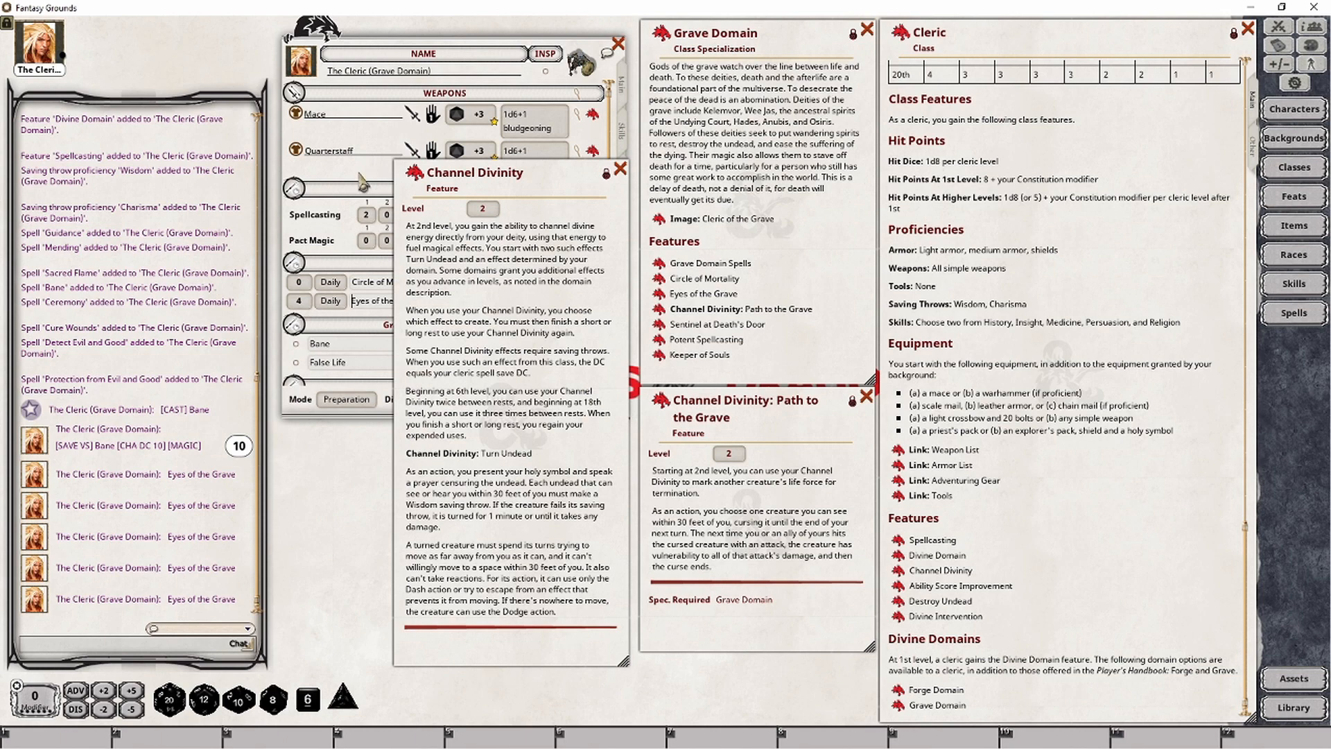
{"action": "left_click", "coordinate": [452, 50]}
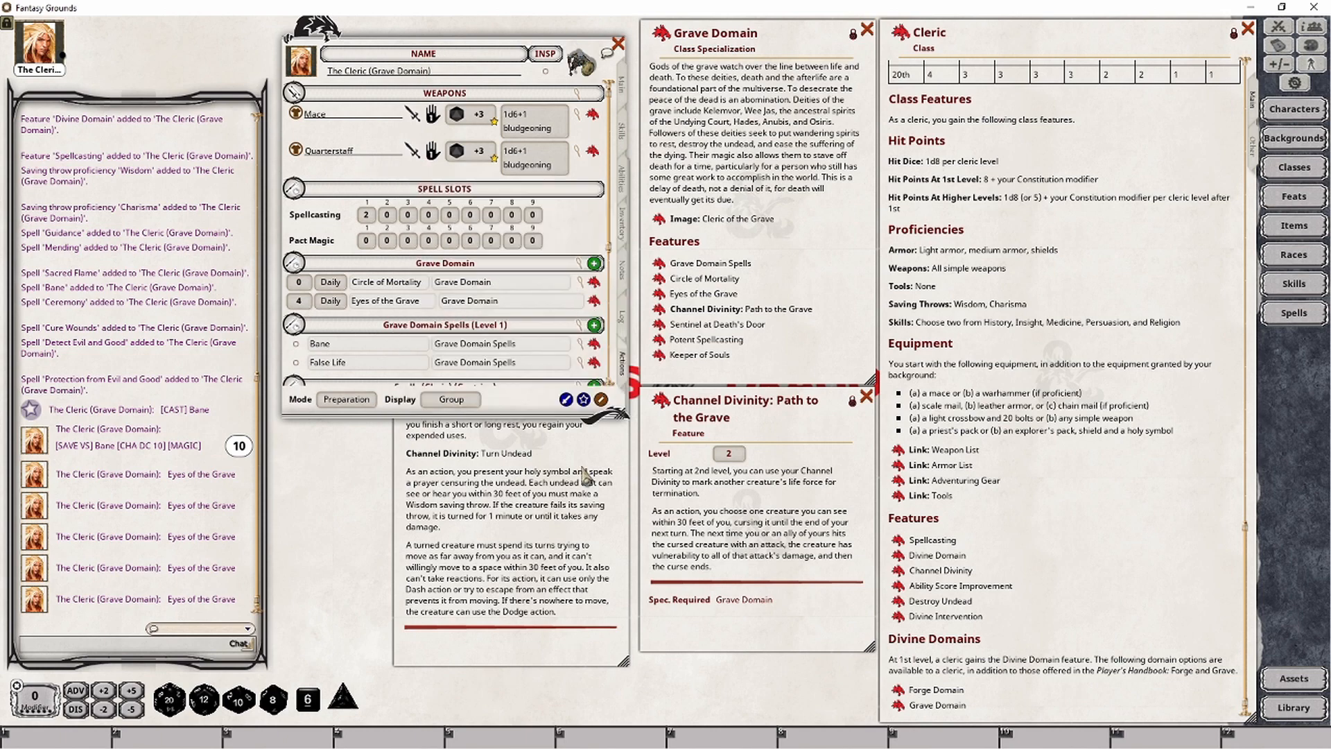
{"action": "left_click", "coordinate": [606, 462]}
{"action": "left_click_drag", "start_coordinate": [416, 178], "coordinate": [641, 199]}
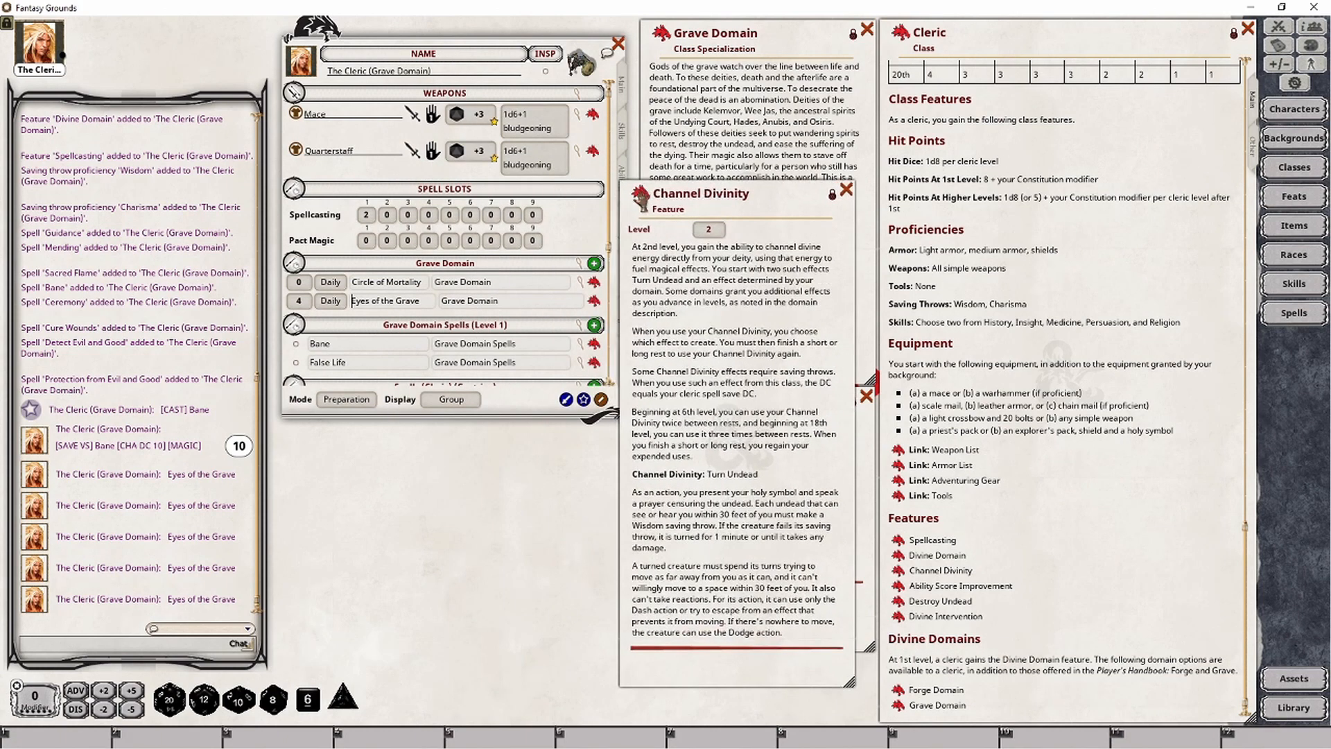
{"action": "left_click_drag", "start_coordinate": [463, 300], "coordinate": [473, 277]}
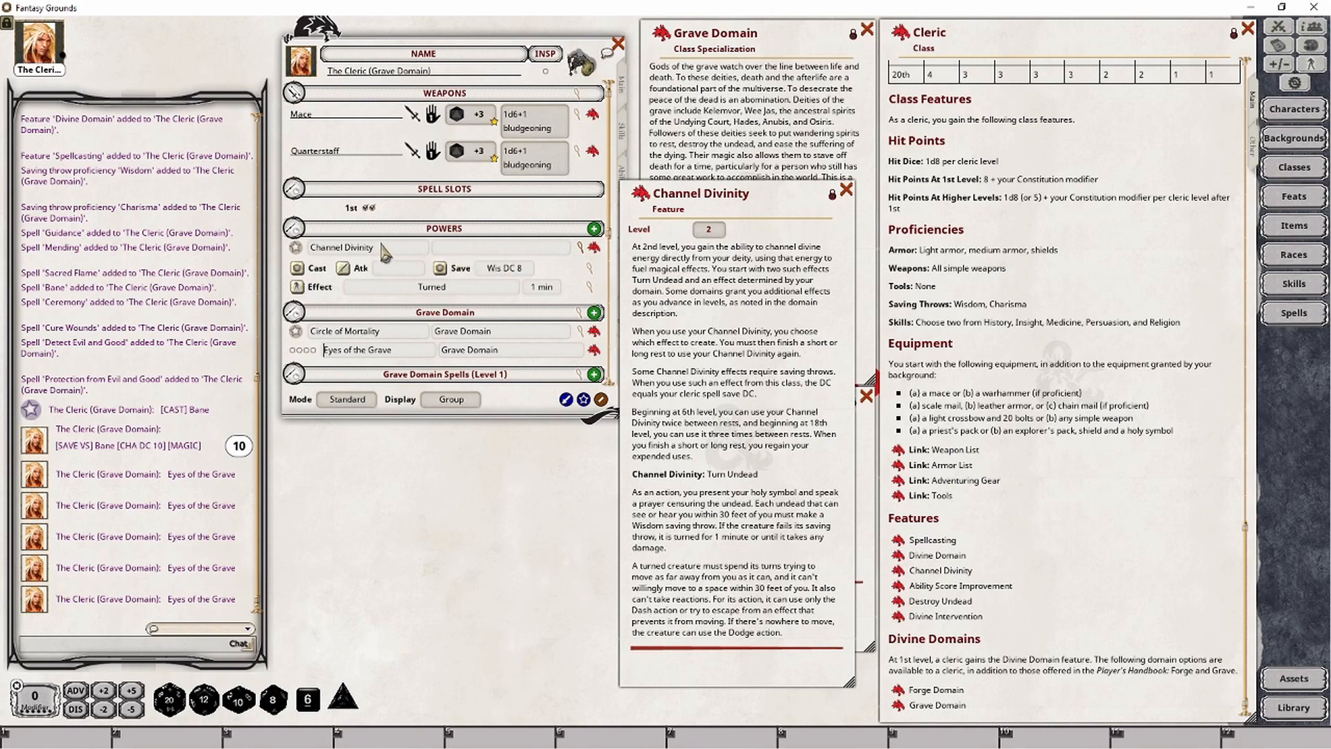
Assign the new power to the "Channel Divinity" group, rename it "Channel Divinity: Turn Undead", and close the feature description
{"action": "left_click_drag", "start_coordinate": [359, 243], "coordinate": [305, 245]}
{"action": "key", "text": "ctrl+c"}
{"action": "left_click", "coordinate": [467, 247]}
{"action": "key", "text": "ctrl+v"}
{"action": "left_click", "coordinate": [386, 249]}
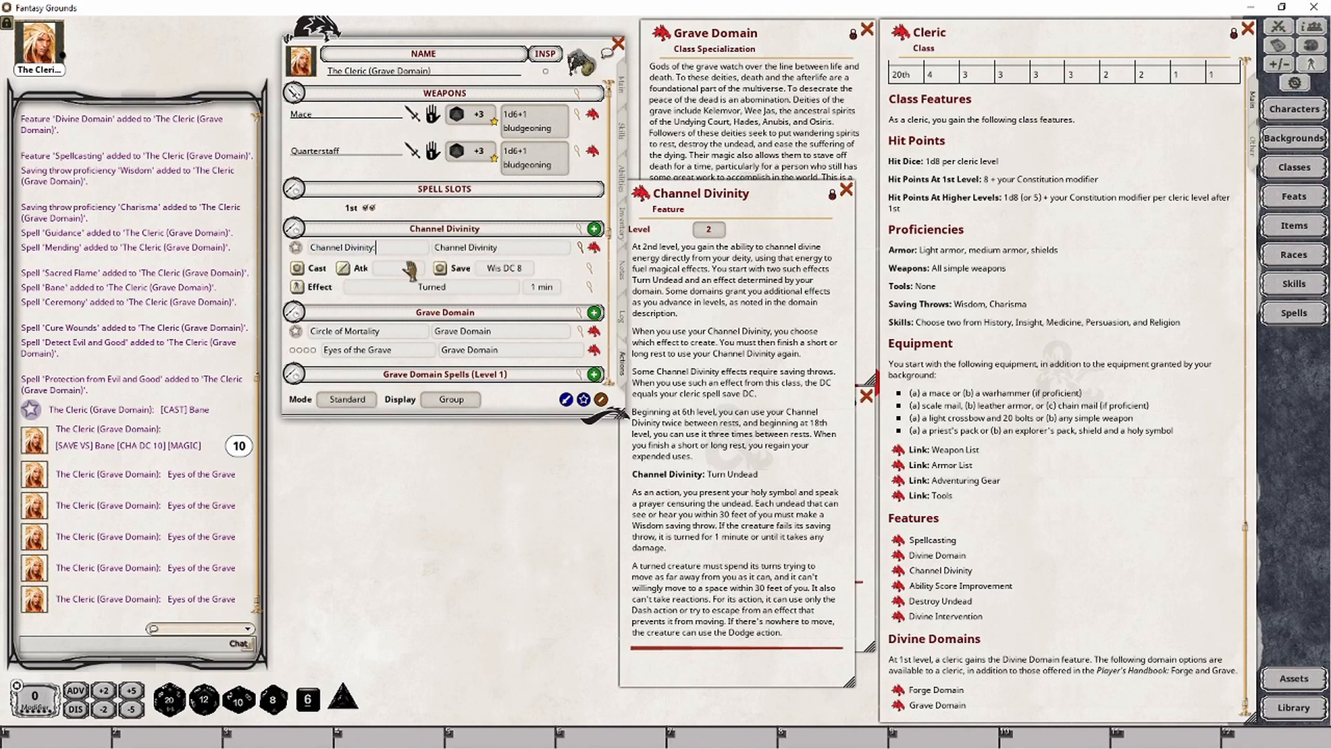
{"action": "type", "text": ": Turn Undead"}
{"action": "left_click", "coordinate": [847, 191]}
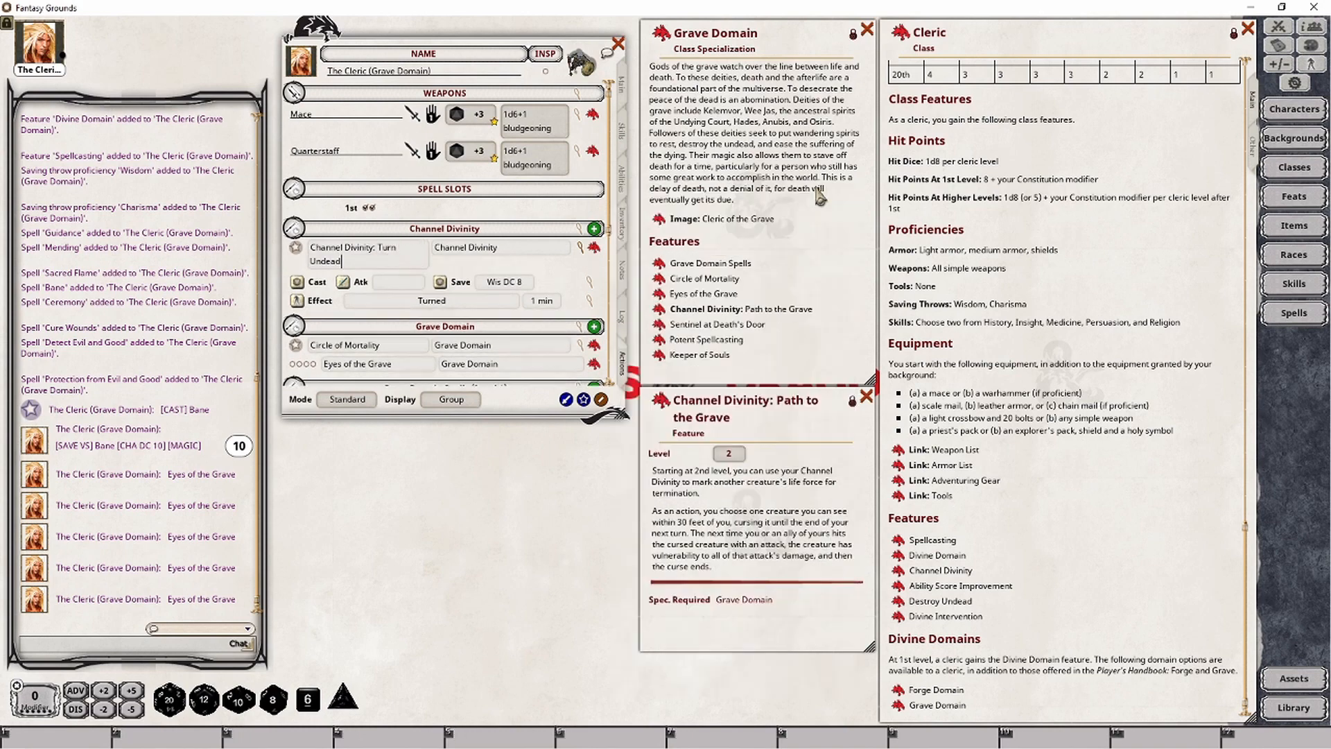
Limit the Channel Divinity power group to 1 daily use, and review the Channel Divinity feature's rest rules
{"action": "left_click", "coordinate": [579, 229]}
{"action": "left_click", "coordinate": [612, 469]}
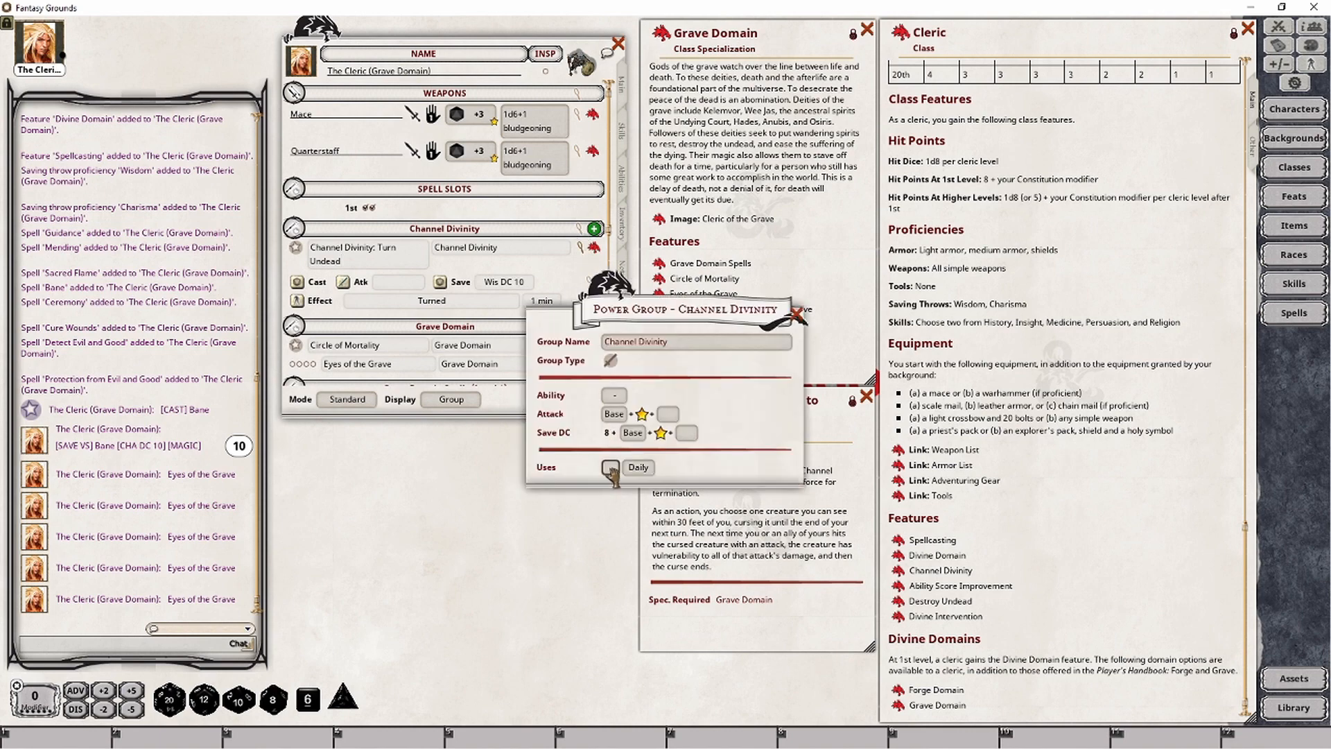
{"action": "type", "text": "1"}
{"action": "left_click_drag", "start_coordinate": [643, 347], "coordinate": [441, 487]}
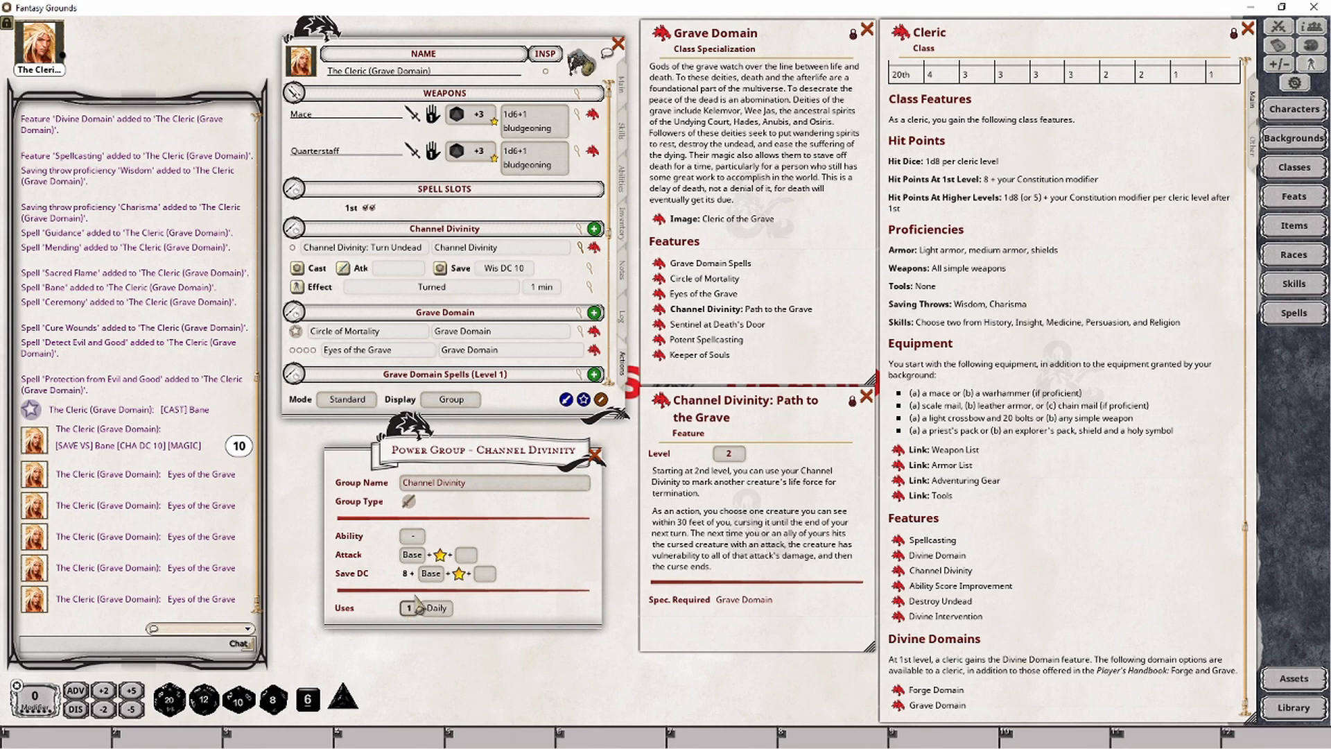
{"action": "left_click", "coordinate": [595, 455]}
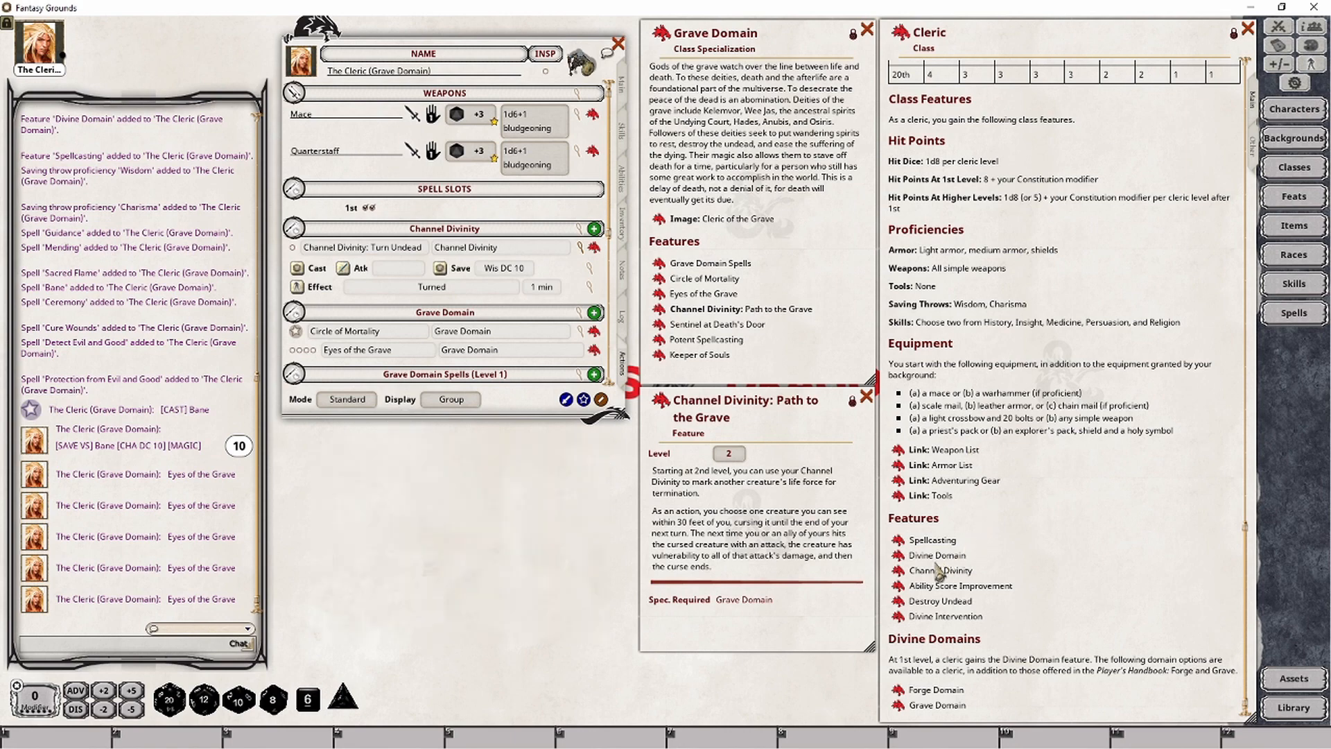
{"action": "left_click", "coordinate": [898, 572]}
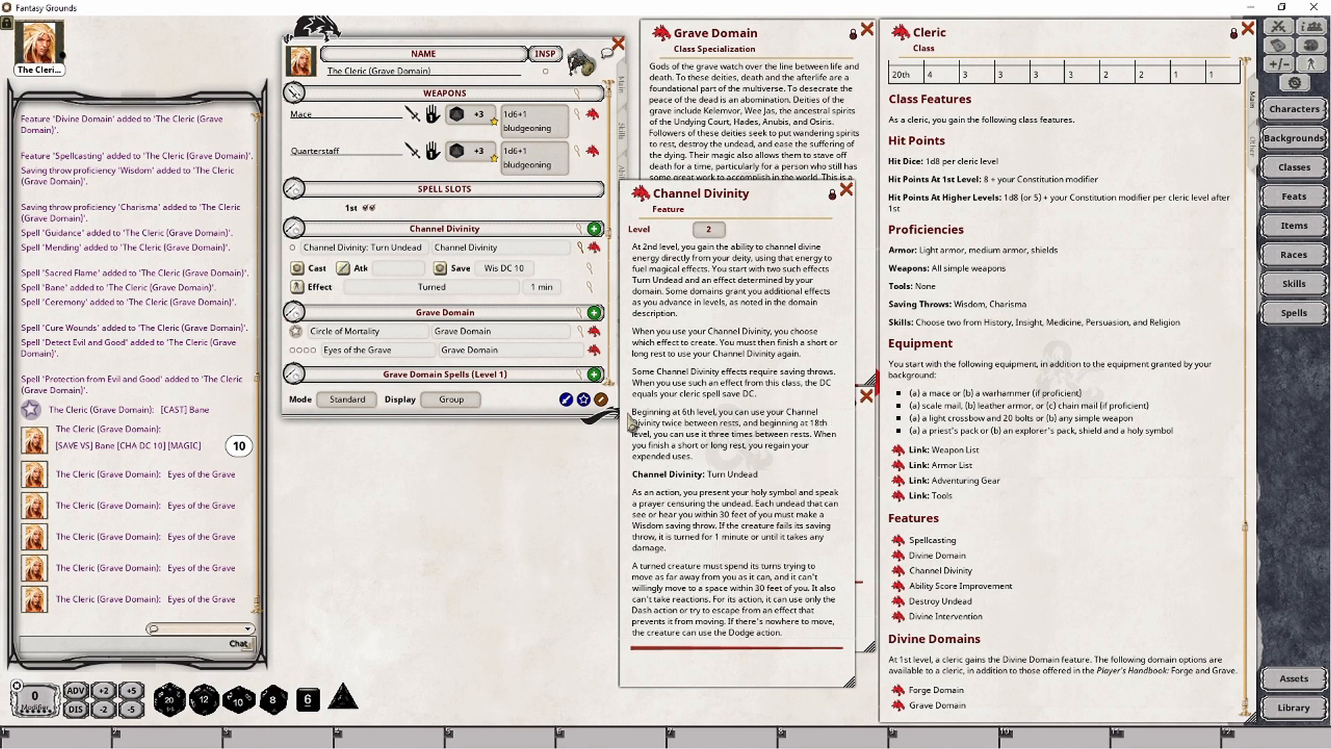
{"action": "left_click", "coordinate": [847, 189]}
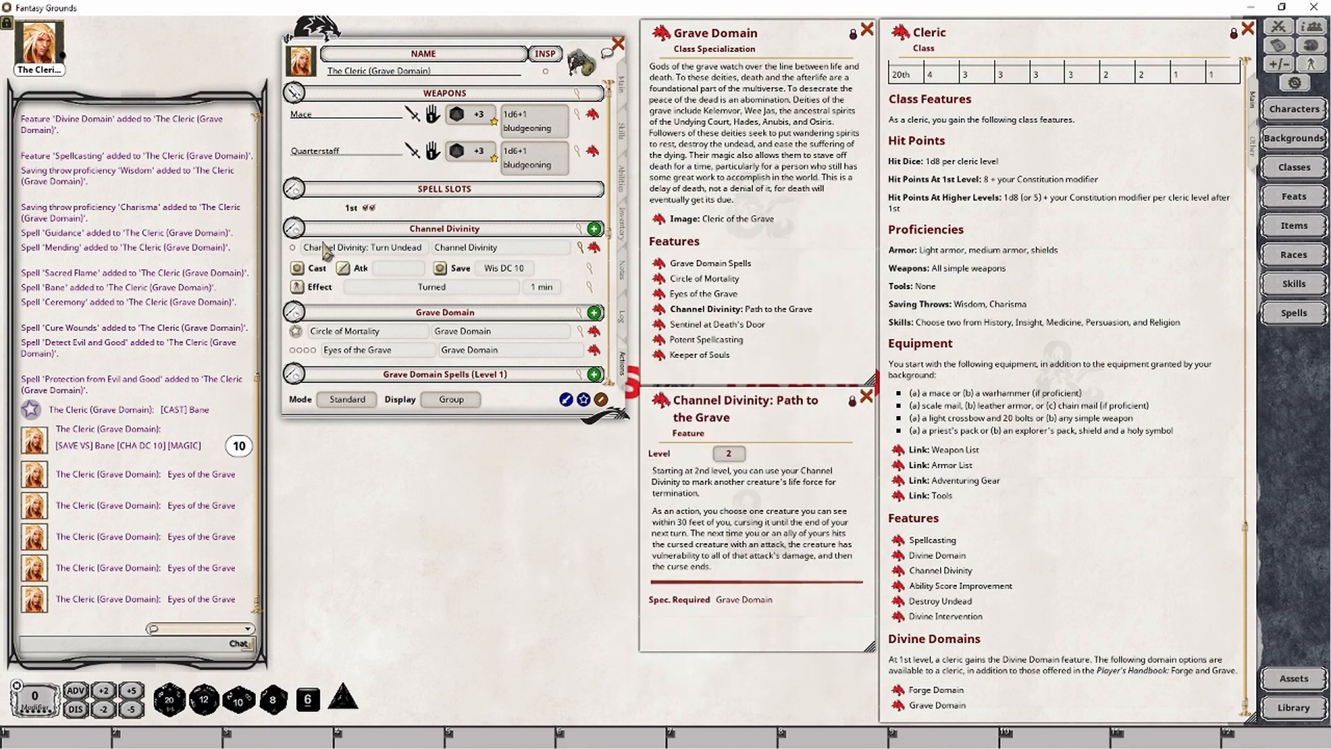
Add the Channel Divinity: Path to the Grave feature to the powers and assign it to the "Channel Divinity" group
{"action": "left_click_drag", "start_coordinate": [665, 412], "coordinate": [499, 271]}
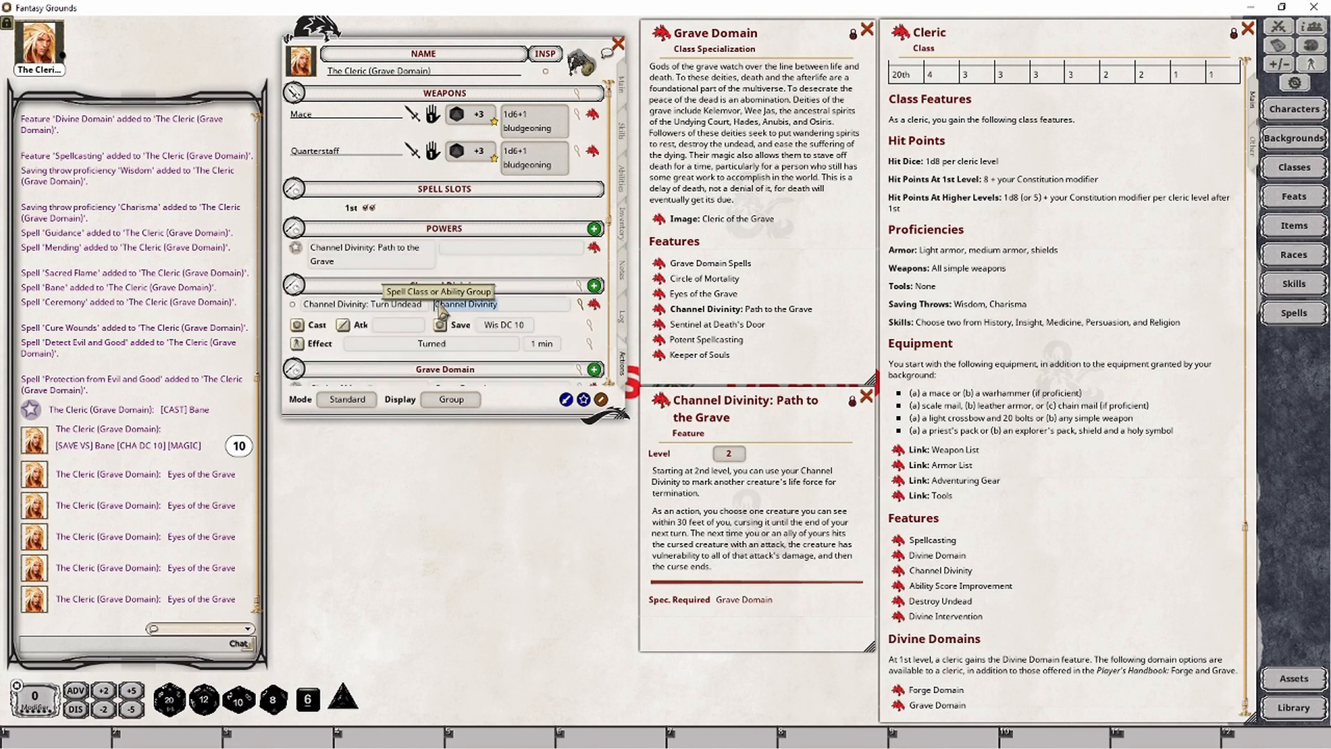
{"action": "left_click", "coordinate": [476, 251]}
{"action": "key", "text": "ctrl+v"}
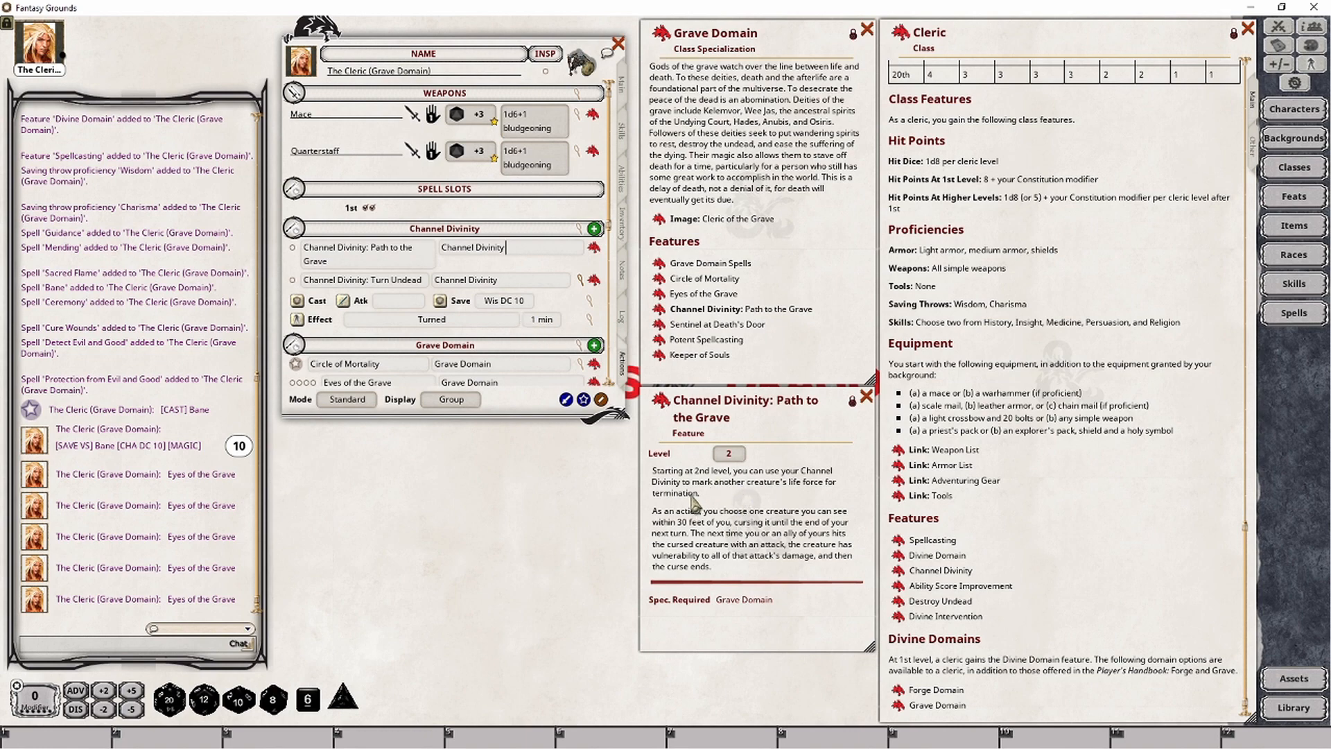
Reread the Channel Divinity feature, and spend and restore the group's shared use with Turn Undead and Path to the Grave
{"action": "left_click", "coordinate": [899, 572]}
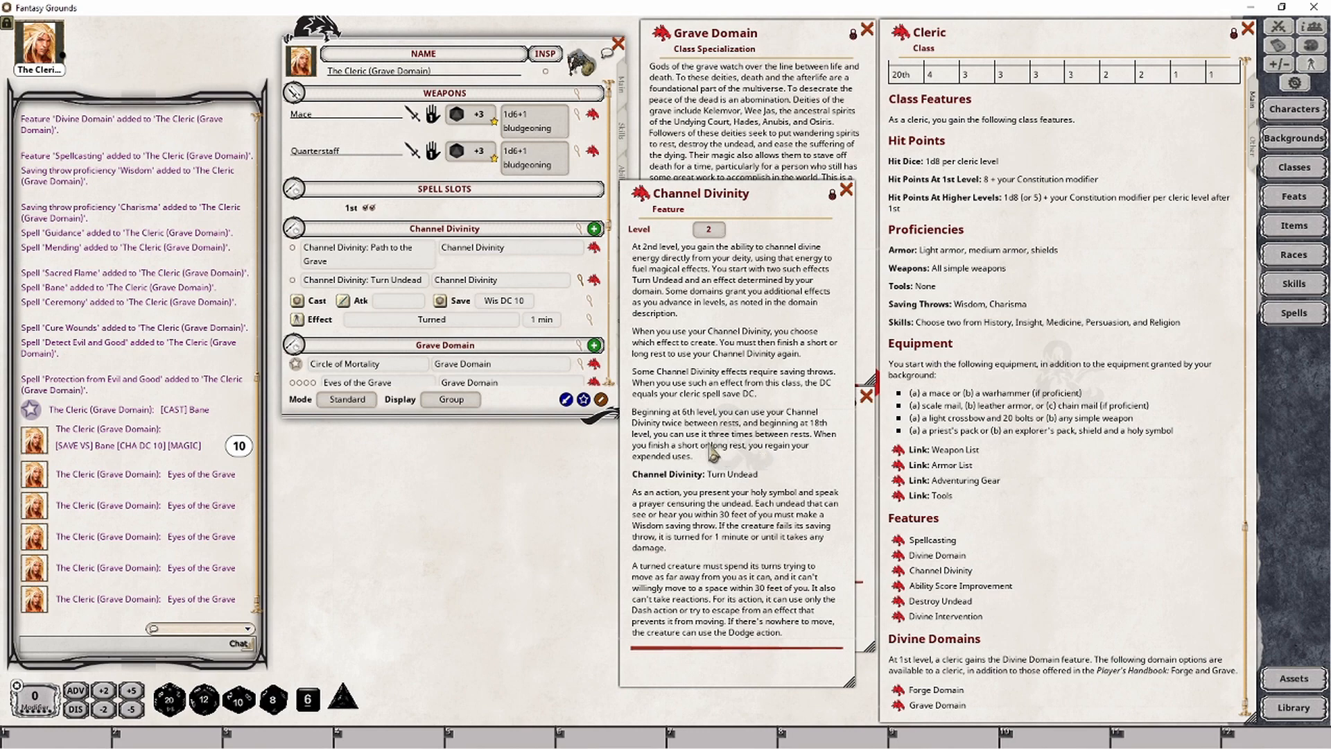
{"action": "left_click", "coordinate": [847, 191]}
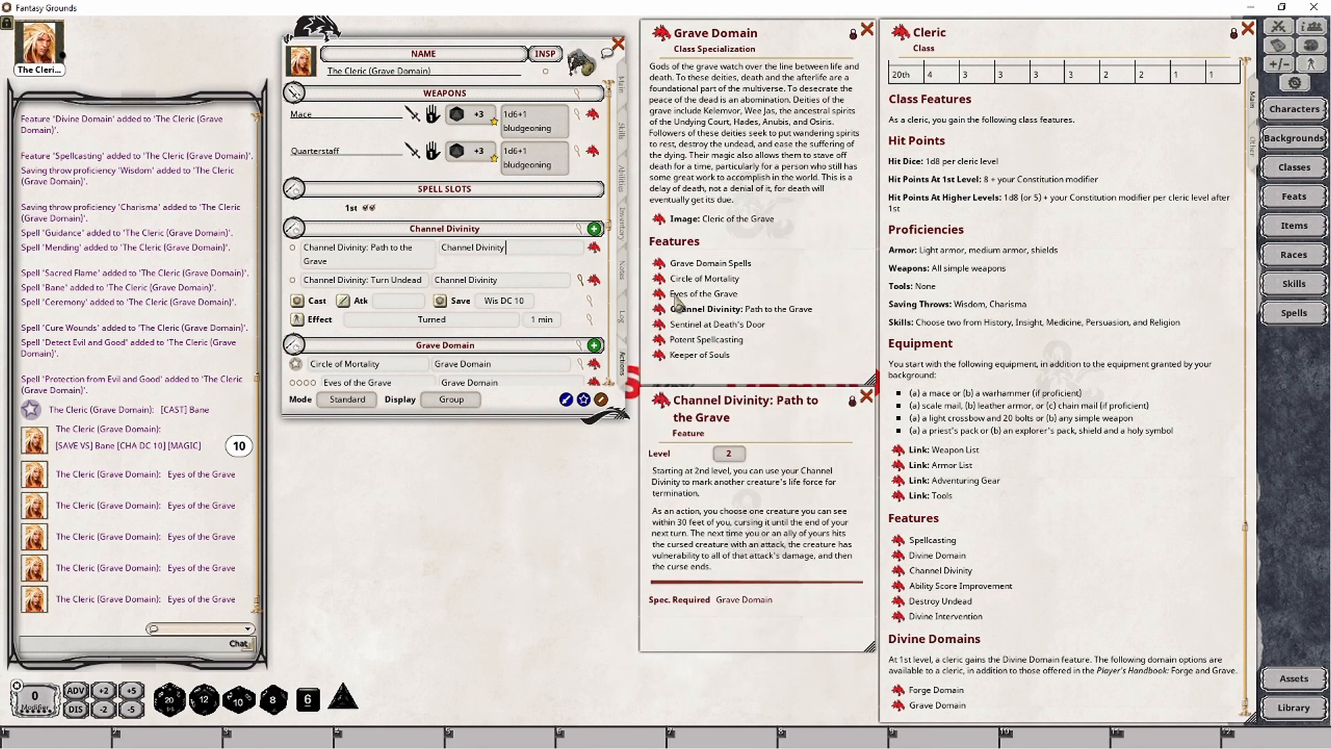
{"action": "left_click", "coordinate": [292, 280]}
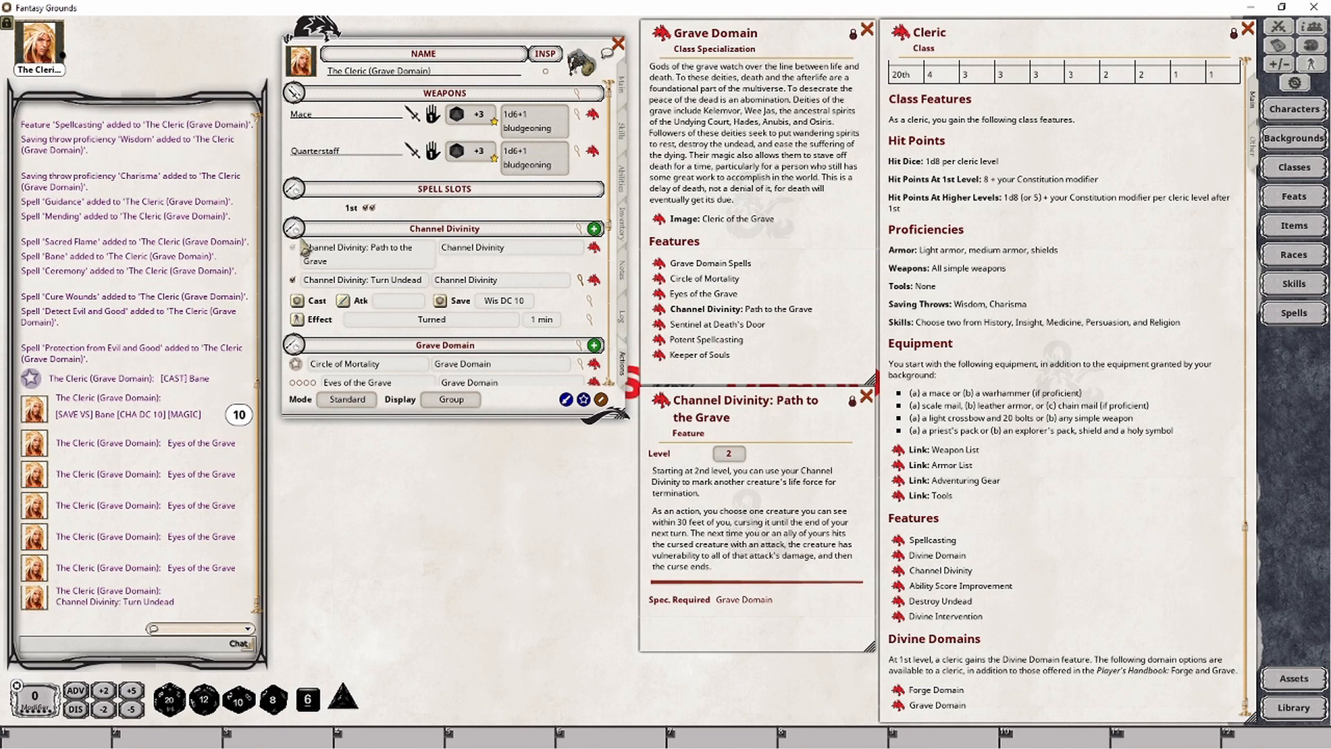
{"action": "left_click", "coordinate": [292, 280]}
{"action": "left_click", "coordinate": [292, 248]}
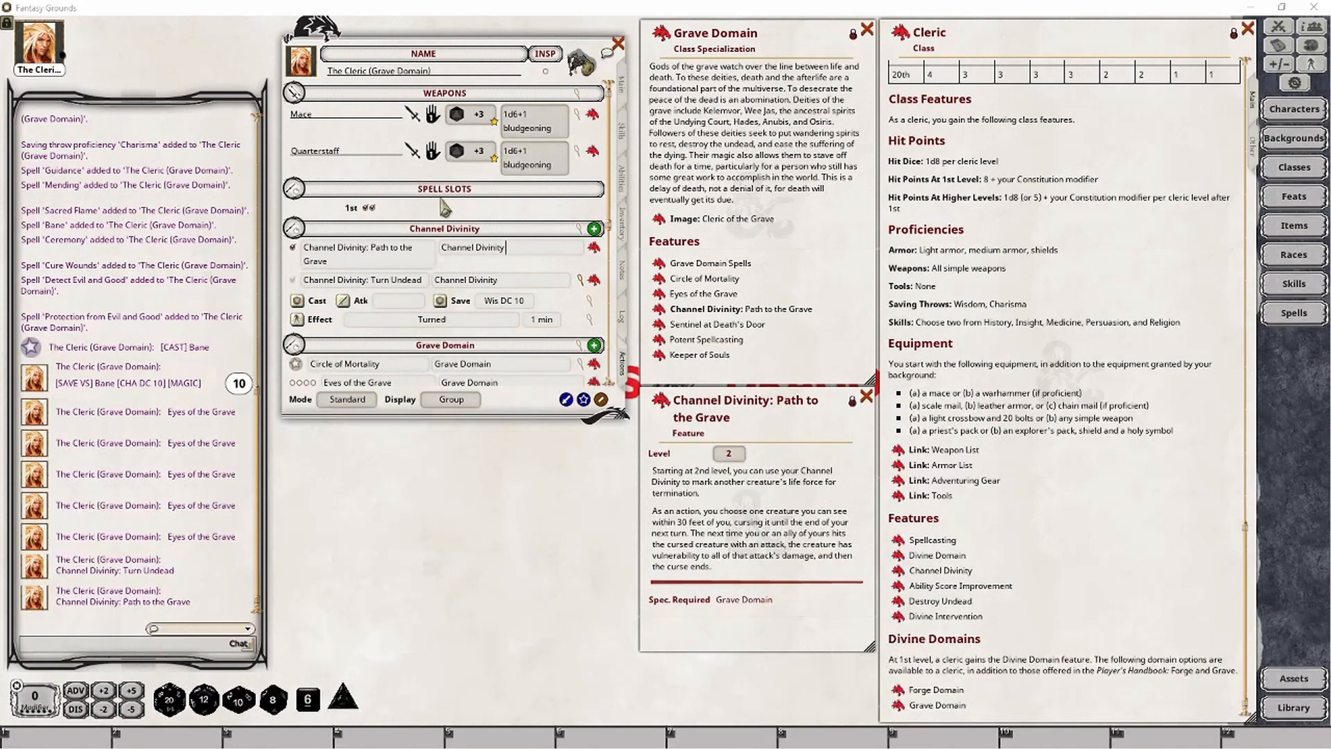
{"action": "left_click", "coordinate": [292, 248]}
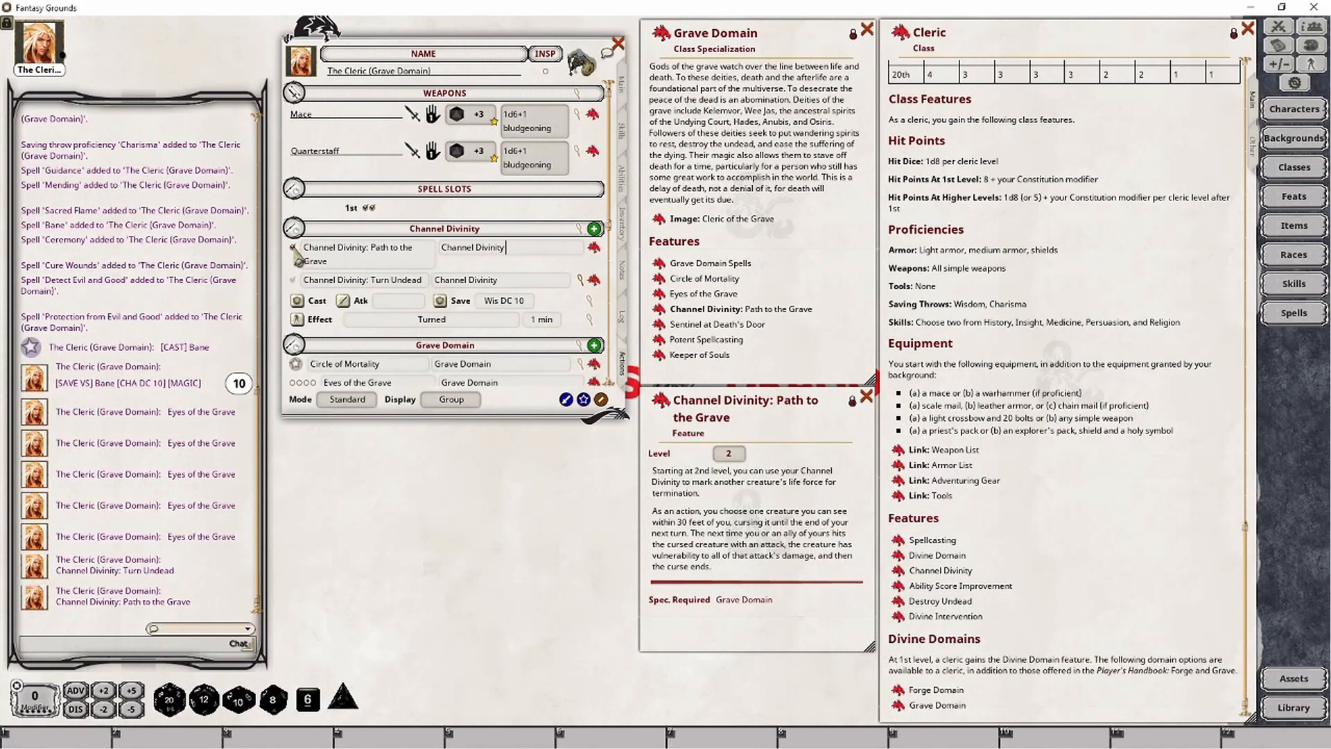
Add an effect action to the Channel Divinity: Path to the Grave power and open the effect's settings
{"action": "right_click", "coordinate": [526, 251]}
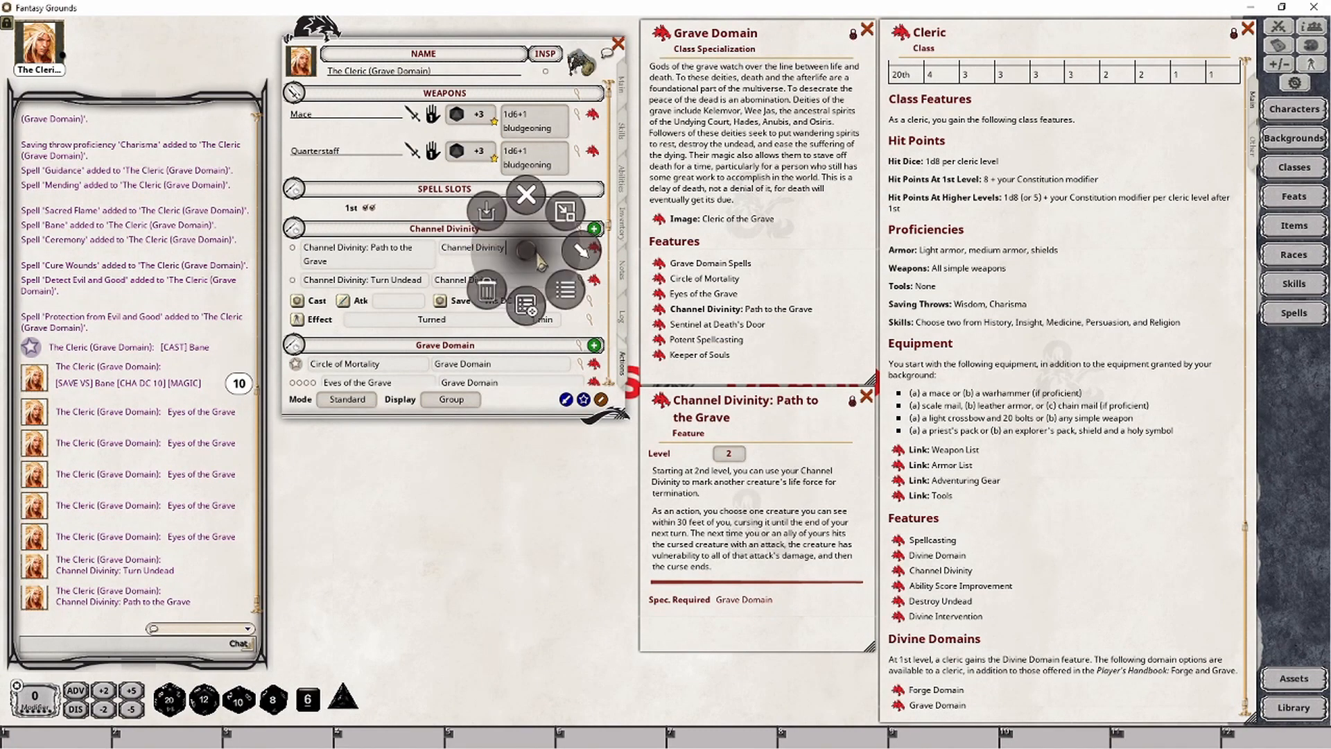
{"action": "left_click", "coordinate": [590, 251]}
{"action": "left_click", "coordinate": [596, 312]}
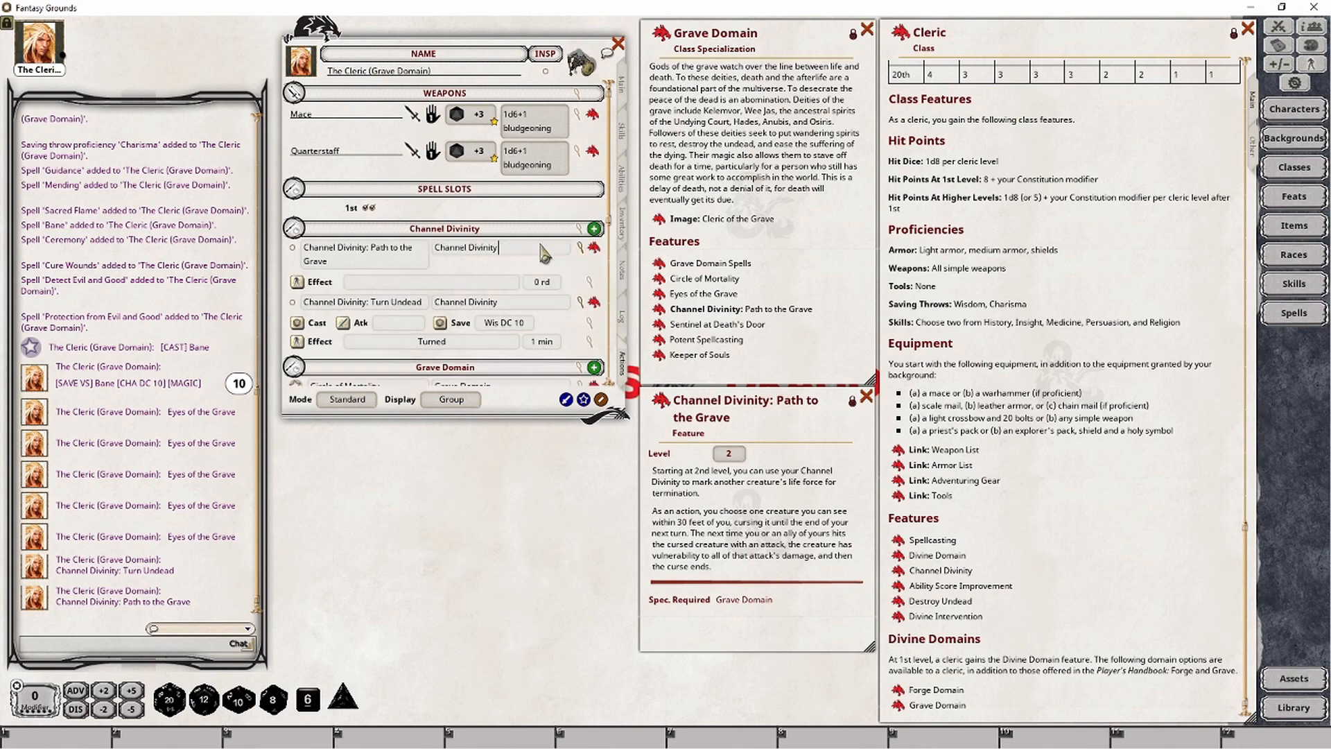
{"action": "left_click", "coordinate": [591, 286]}
{"action": "left_click_drag", "start_coordinate": [668, 332], "coordinate": [472, 465]}
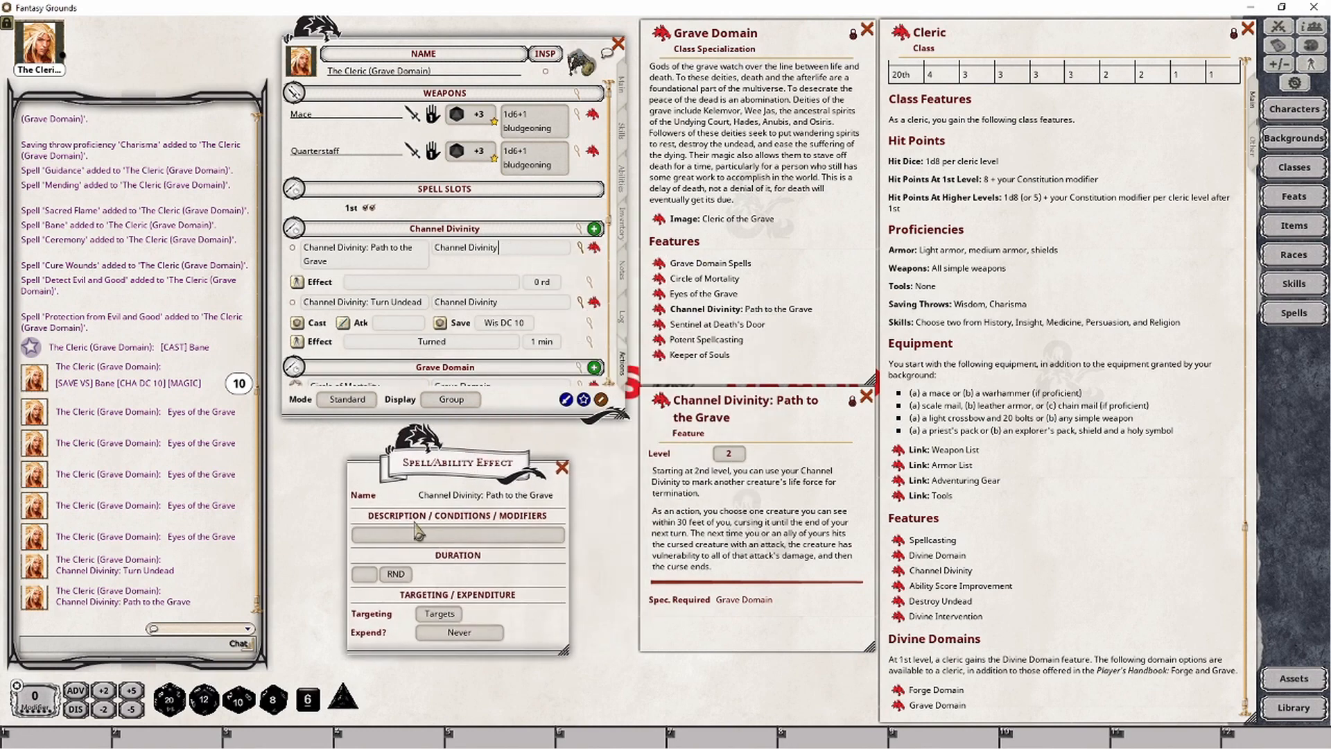
Define the effect as "Path to the Grave; VULN: all", make it expend on next roll, and close its settings
{"action": "type", "text": "Path to the Grave;"}
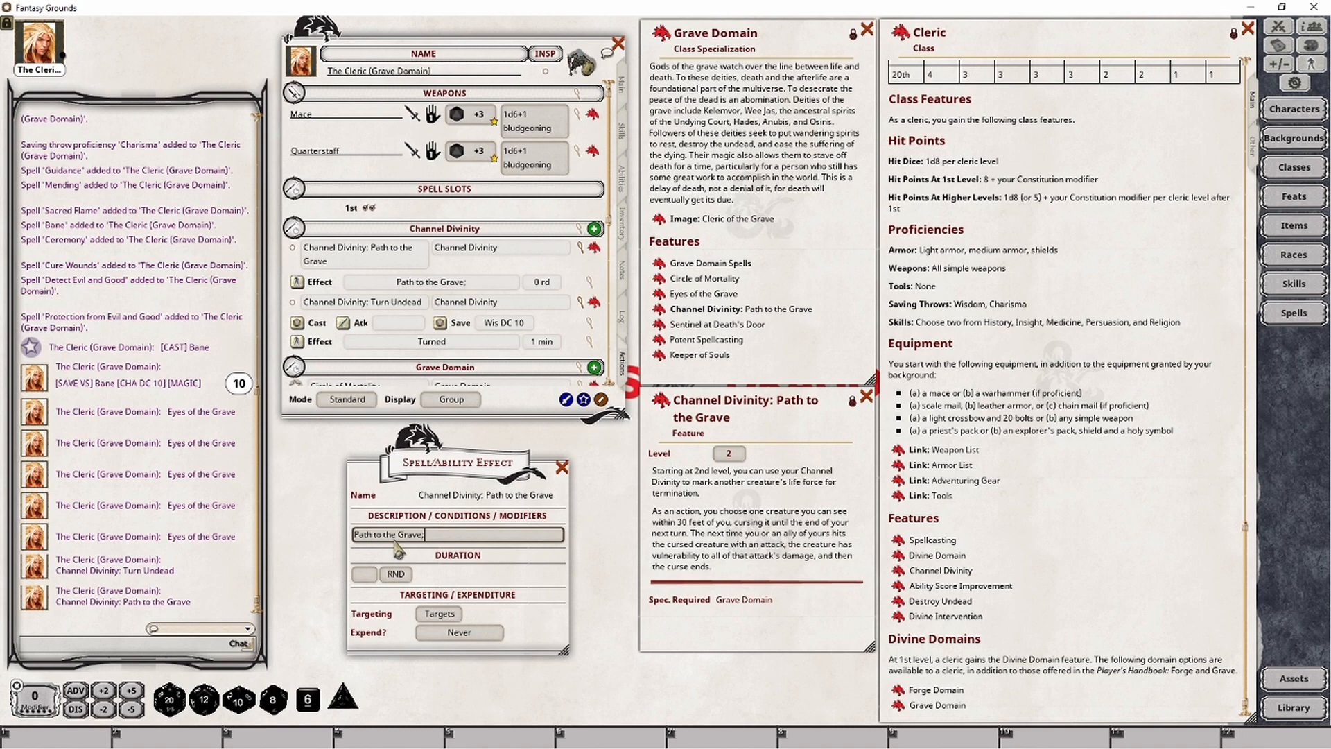
{"action": "type", "text": " VULNM"}
{"action": "key", "text": "BackSpace"}
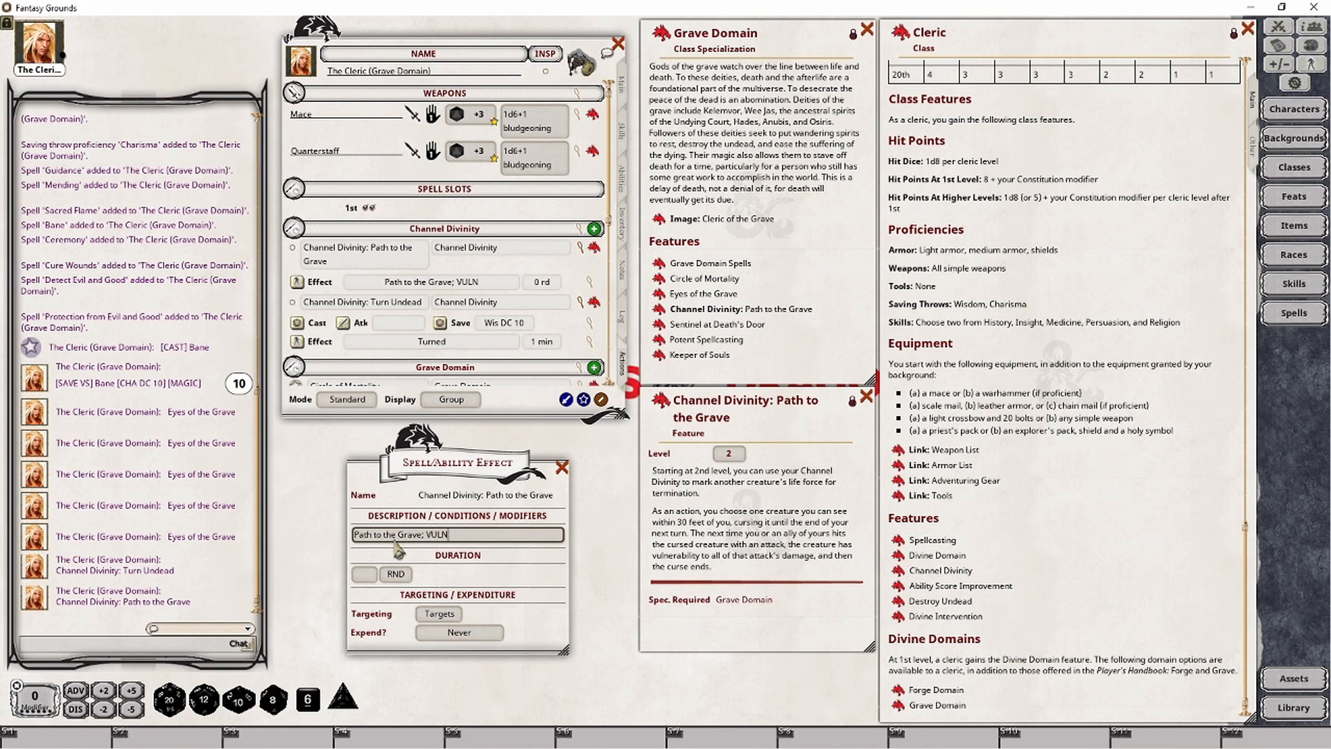
{"action": "type", "text": ": all"}
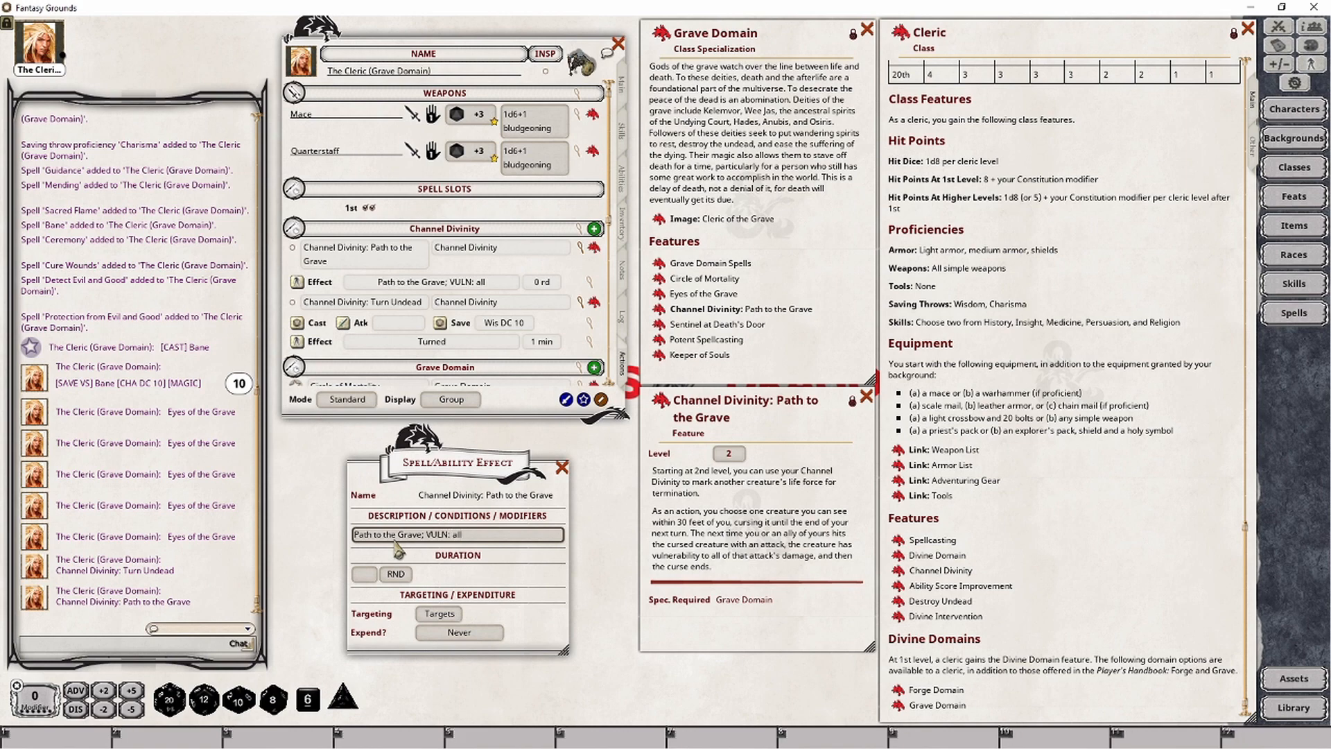
{"action": "left_click", "coordinate": [478, 639]}
{"action": "left_click", "coordinate": [471, 642]}
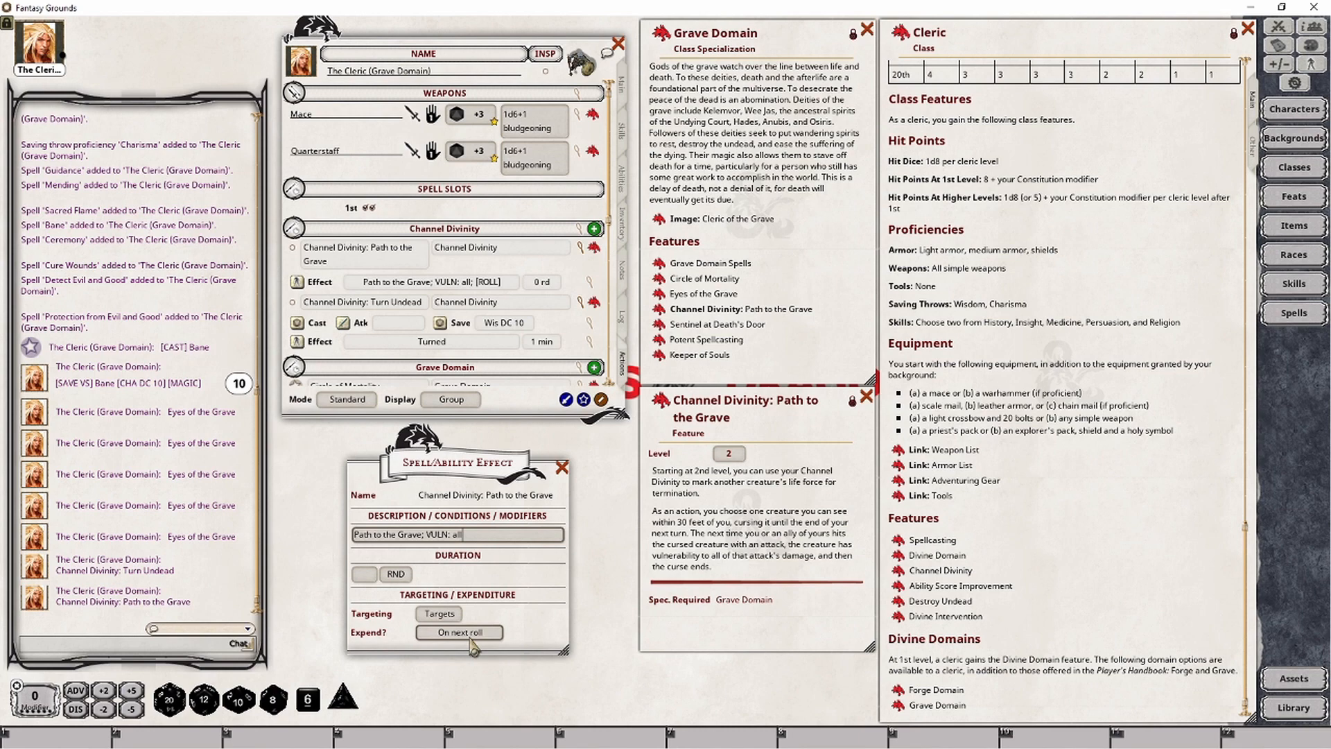
{"action": "left_click", "coordinate": [562, 468]}
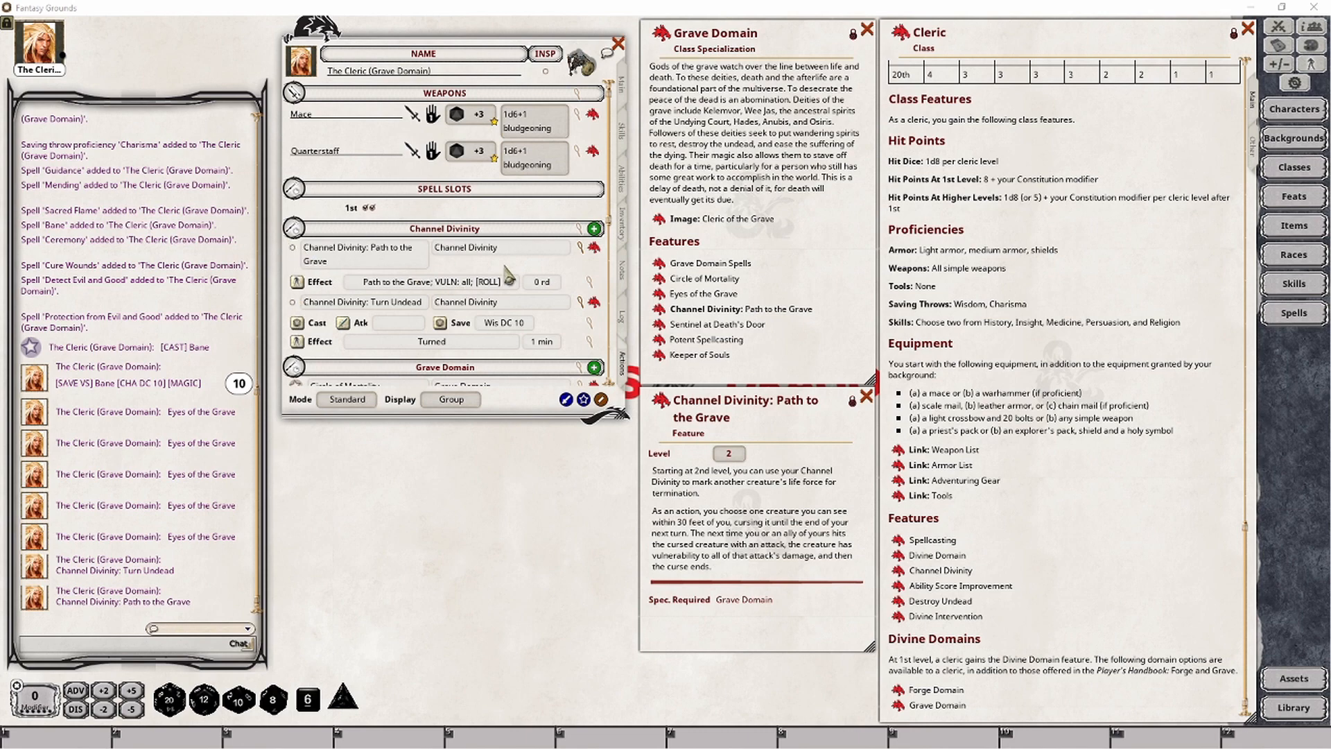
Open the Combat Tracker, make it the cleric's turn, and target the Efreeti
{"action": "left_click", "coordinate": [1278, 27]}
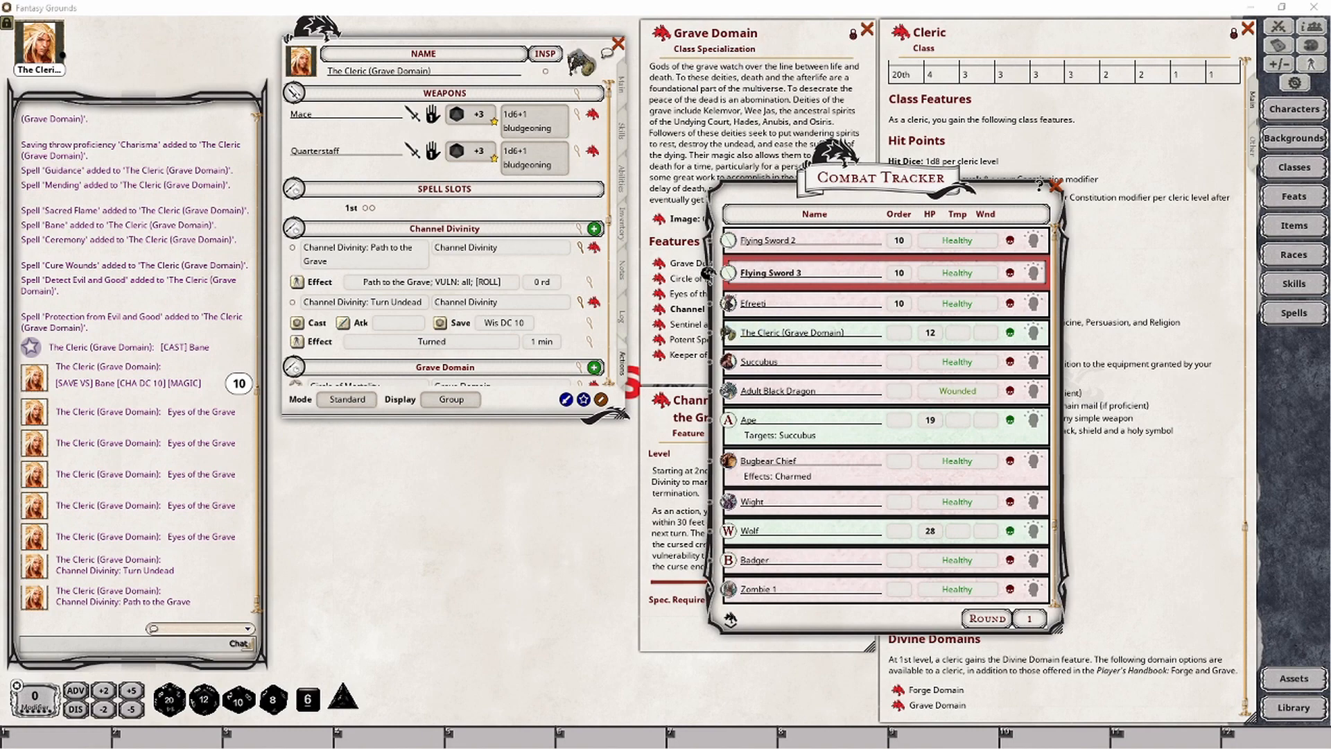
{"action": "left_click_drag", "start_coordinate": [707, 273], "coordinate": [709, 331]}
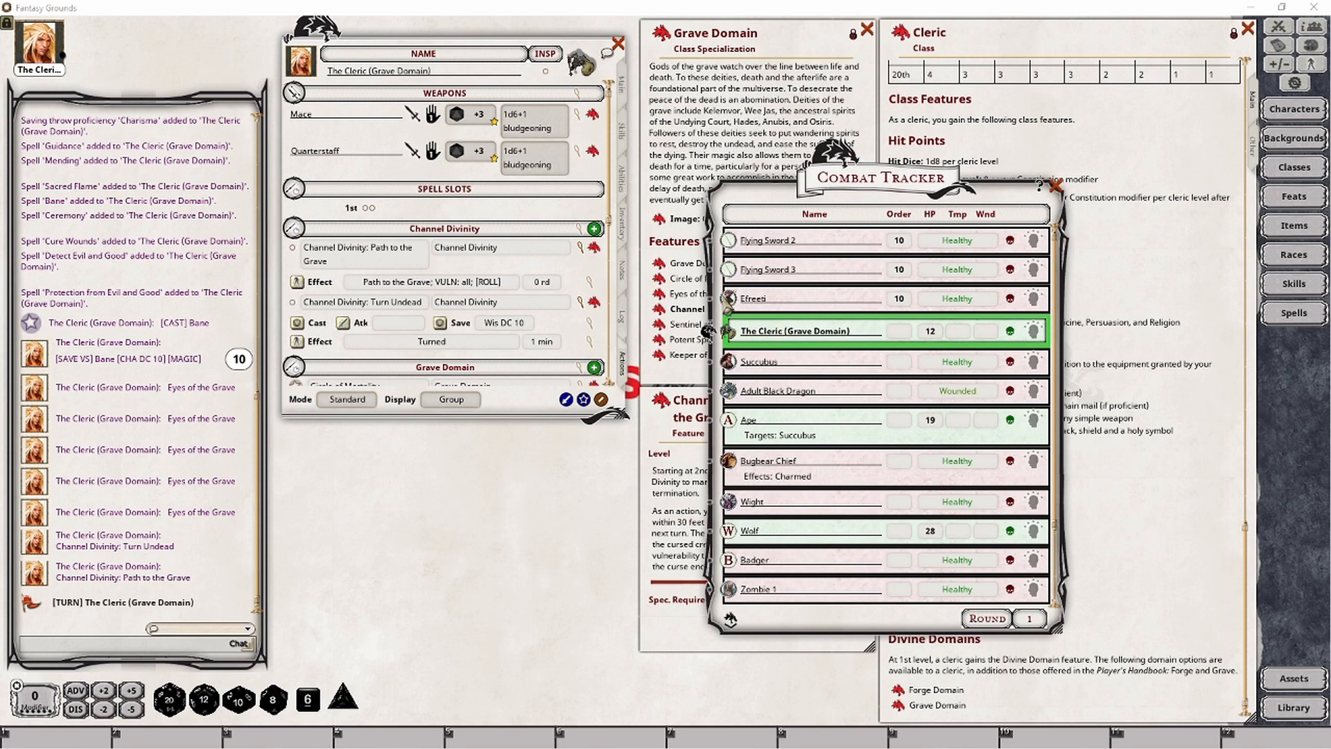
{"action": "left_click", "coordinate": [731, 305]}
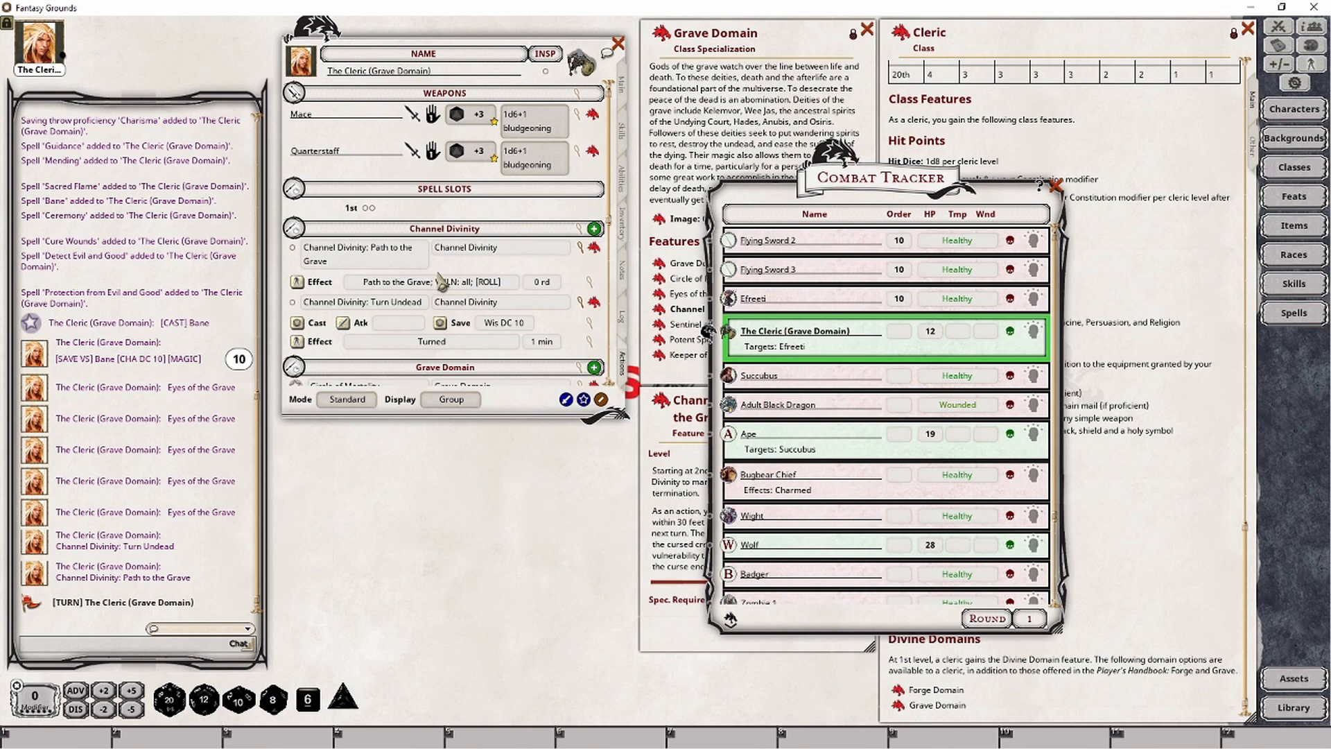
Apply the Path to the Grave effect to the Efreeti and mark the Channel Divinity use as spent
{"action": "left_click", "coordinate": [297, 283]}
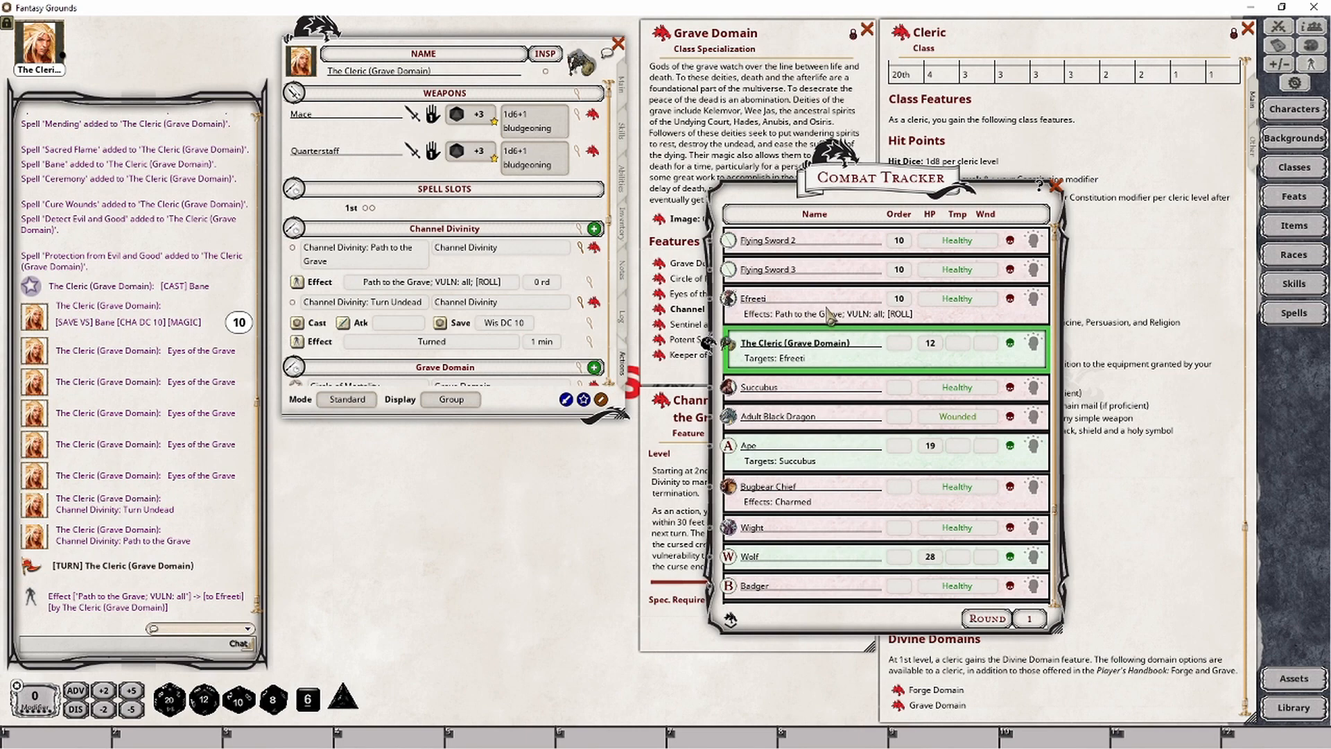
{"action": "left_click", "coordinate": [293, 247]}
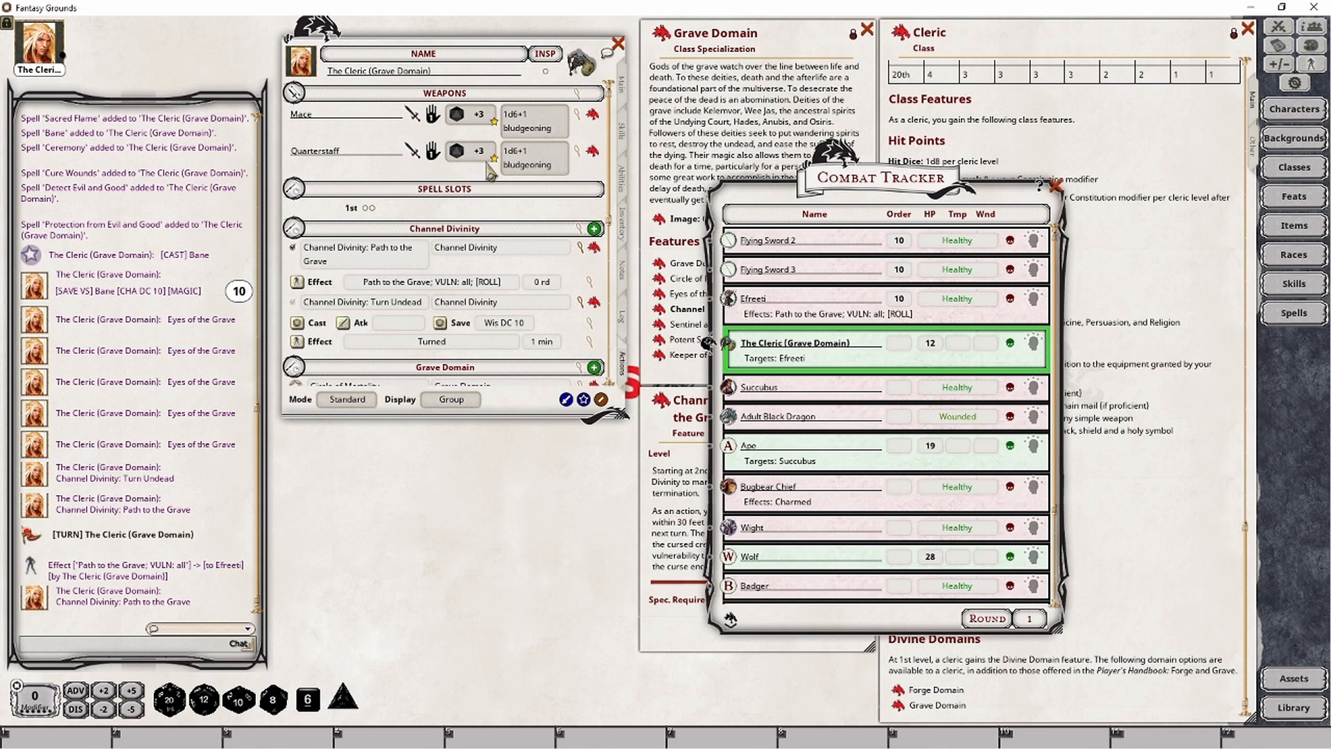
Roll a Quarterstaff attack and its damage against the targeted Efreeti
{"action": "left_click_drag", "start_coordinate": [477, 152], "coordinate": [91, 277]}
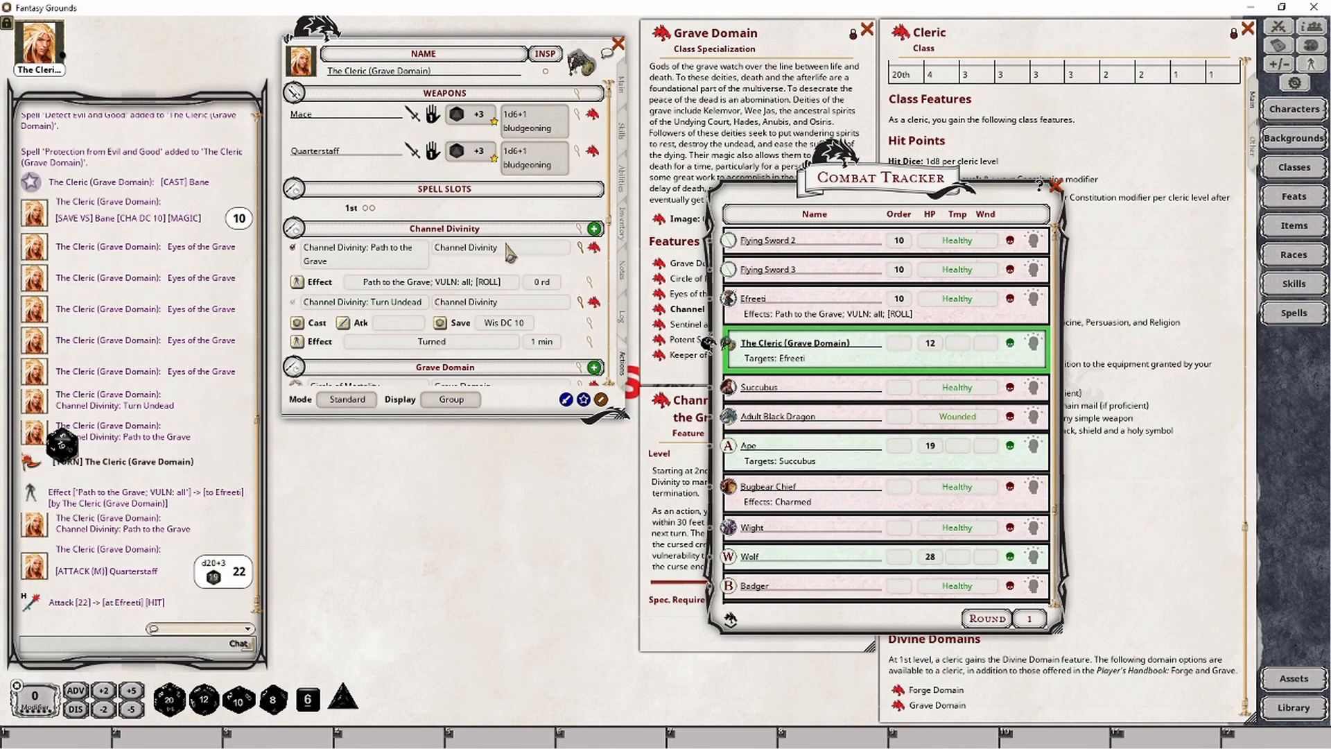
{"action": "left_click_drag", "start_coordinate": [529, 167], "coordinate": [89, 305]}
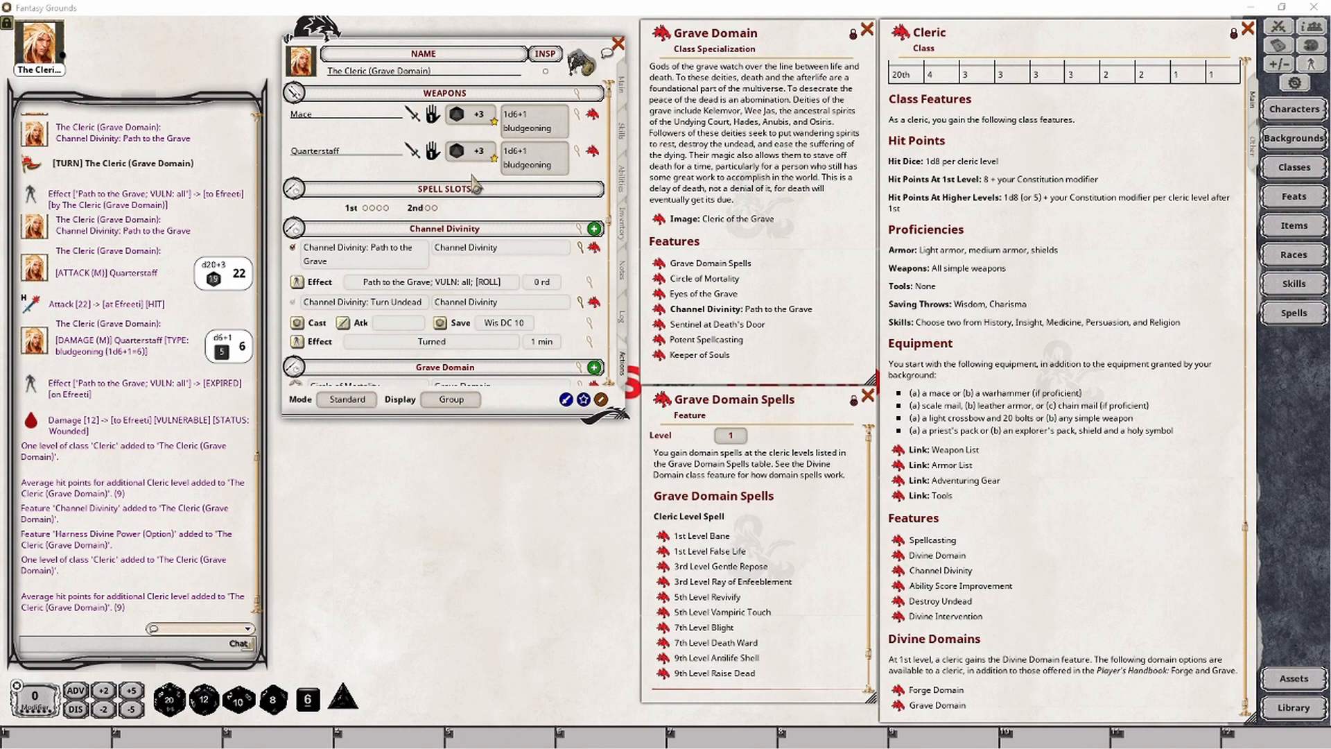
Add Gentle Repose from the Grave Domain Spells list to the cleric's Grave Domain Spells
{"action": "scroll", "coordinate": [503, 215], "scroll_direction": "down", "scroll_amount": 7}
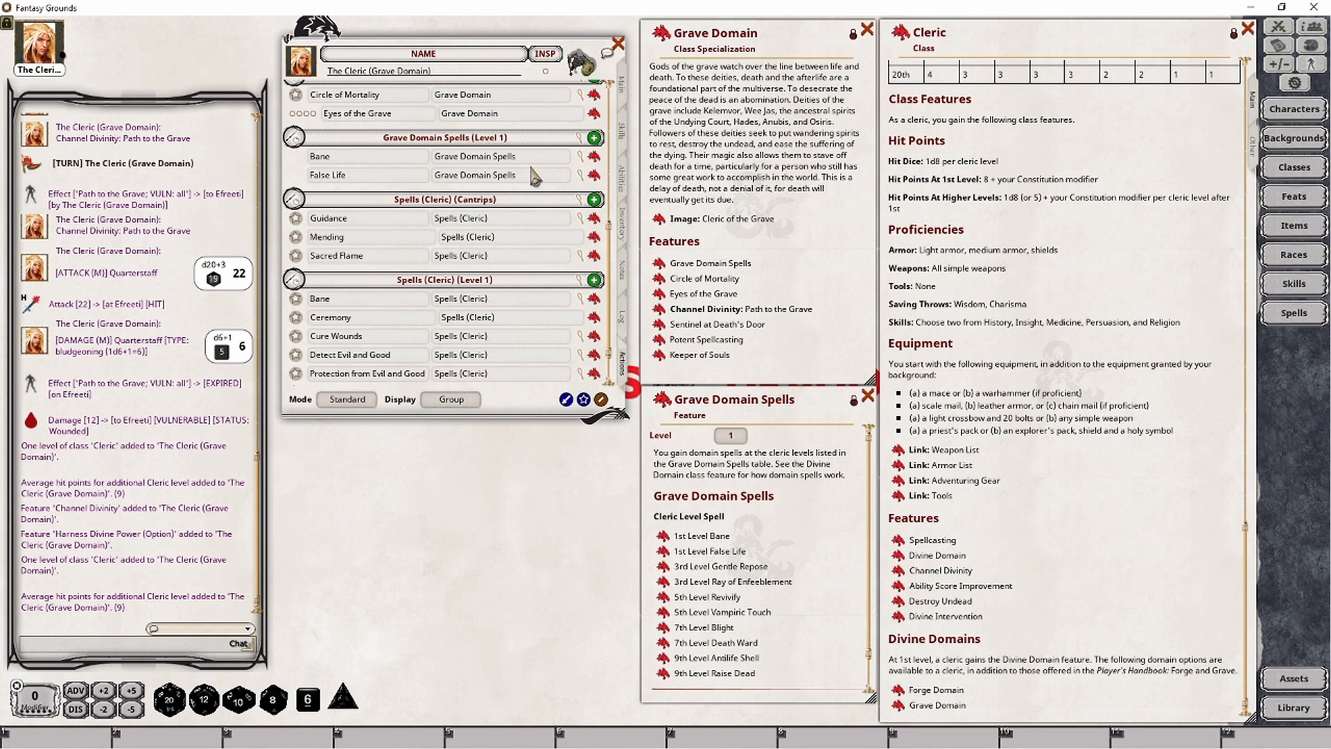
{"action": "left_click_drag", "start_coordinate": [663, 568], "coordinate": [414, 174]}
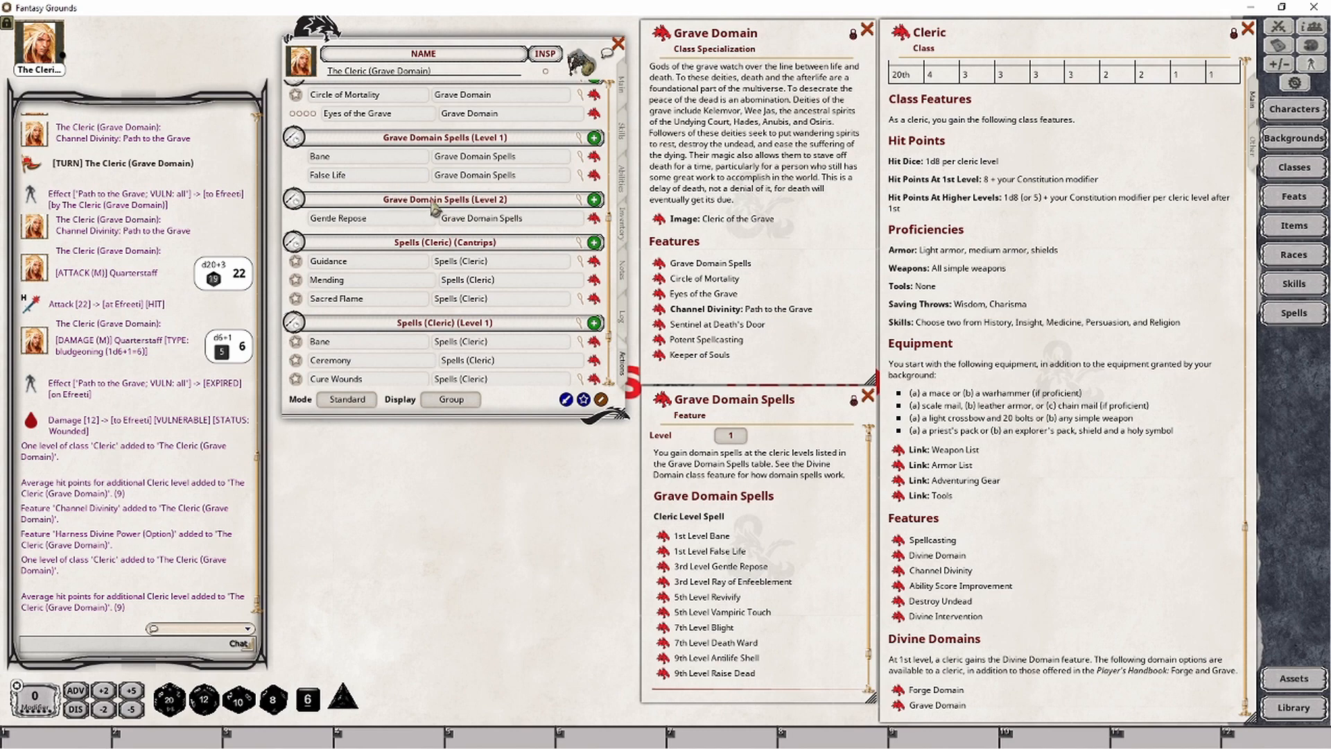
{"action": "scroll", "coordinate": [451, 204], "scroll_direction": "down", "scroll_amount": 3}
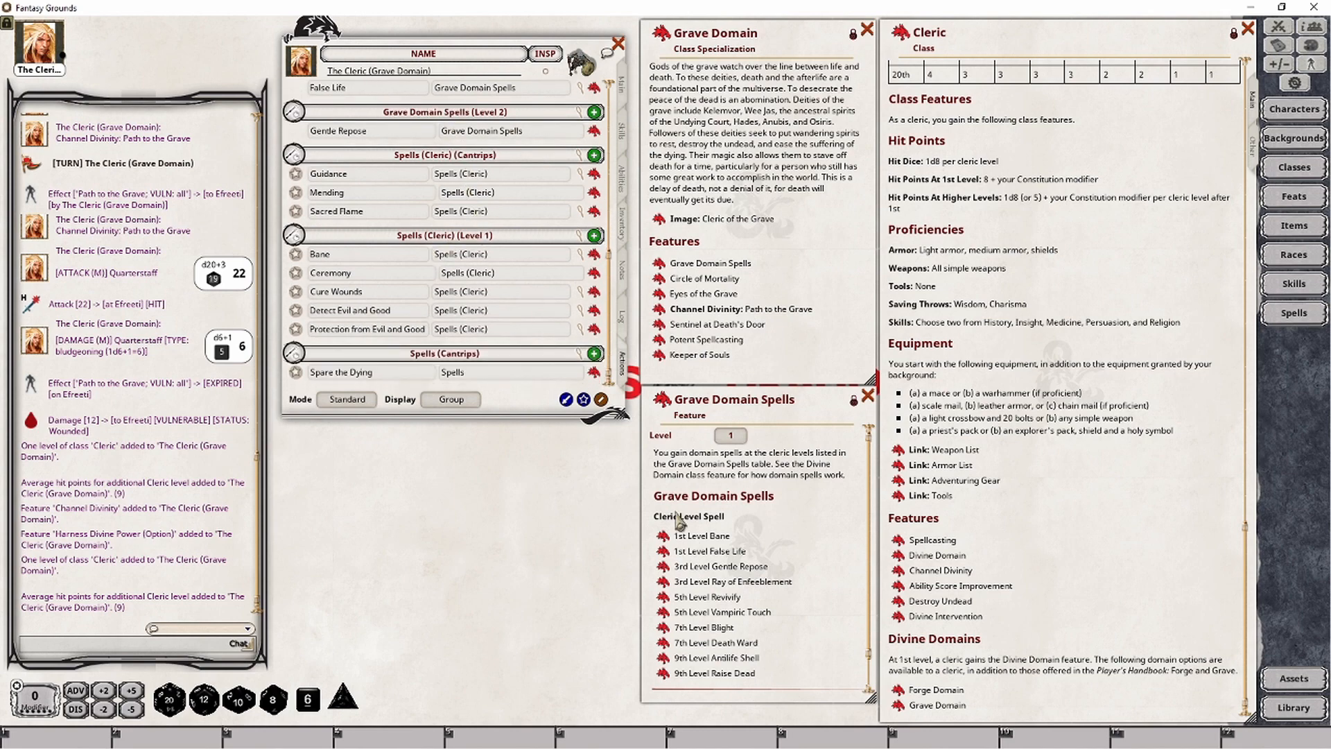
{"action": "left_click_drag", "start_coordinate": [664, 584], "coordinate": [485, 298]}
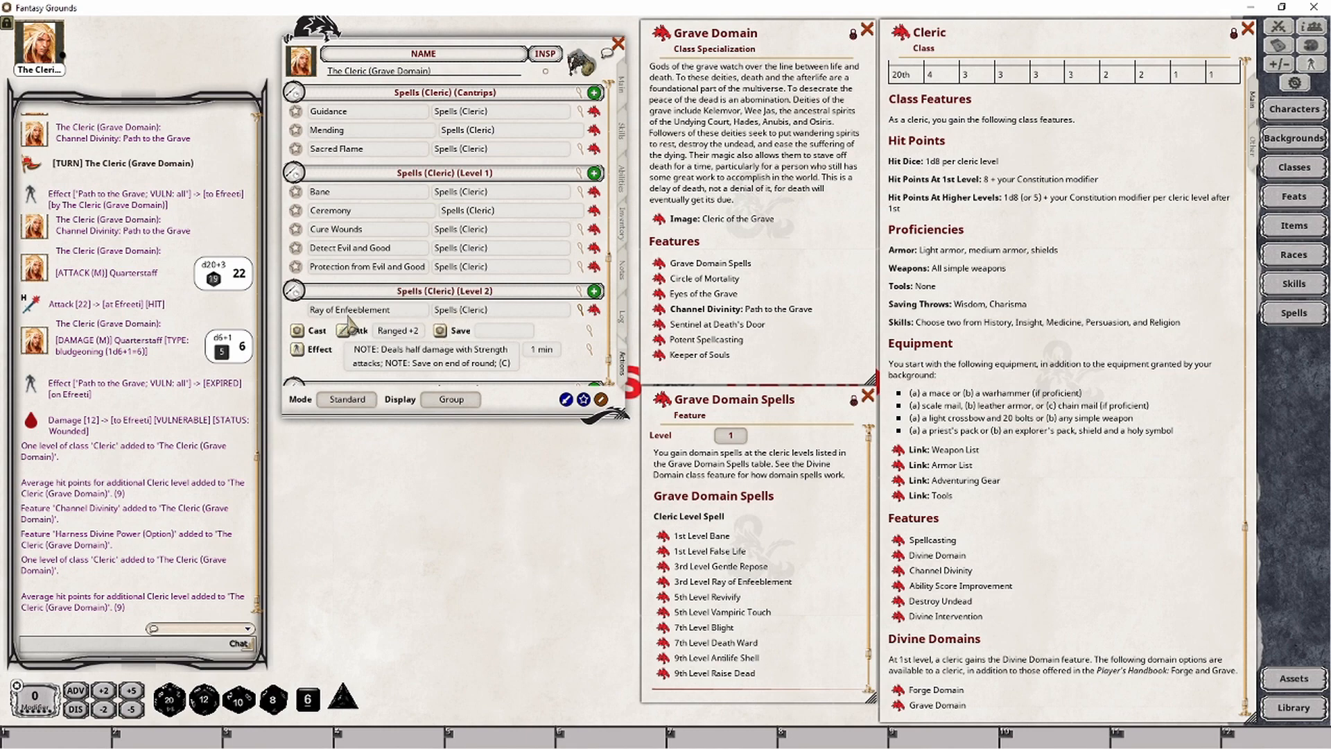
{"action": "right_click", "coordinate": [449, 314]}
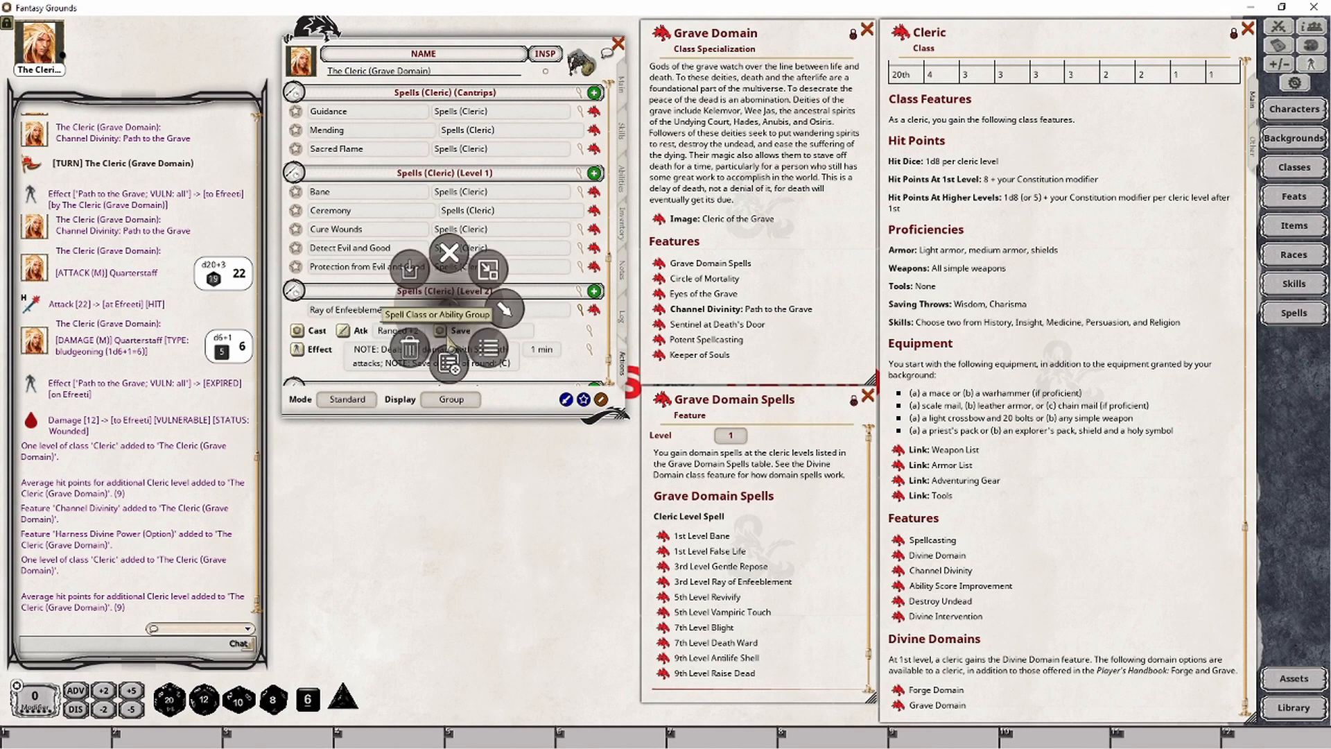
{"action": "left_click", "coordinate": [411, 347]}
{"action": "left_click", "coordinate": [361, 348]}
Add Ray of Enfeeblement from the feature's spell list to the Grave Domain Spells (Level 2) group
{"action": "scroll", "coordinate": [539, 330], "scroll_direction": "up", "scroll_amount": 3}
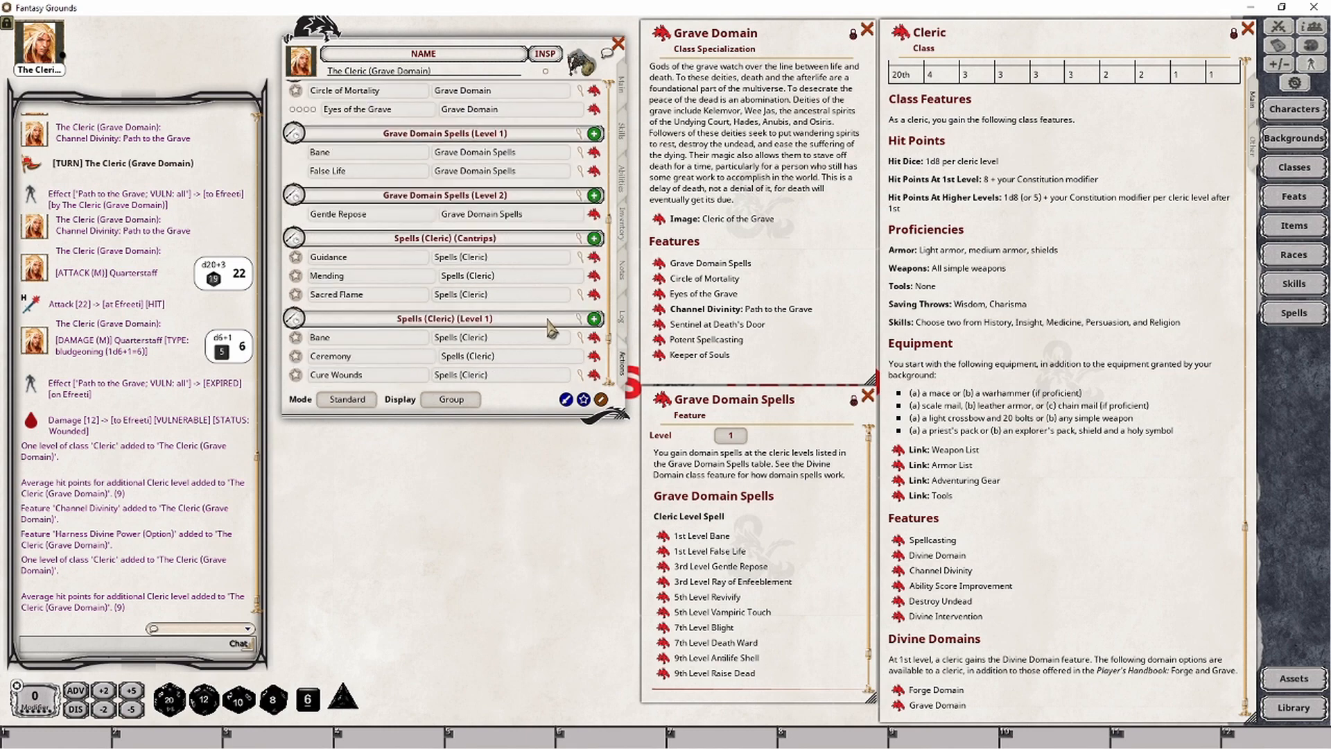
{"action": "left_click_drag", "start_coordinate": [667, 583], "coordinate": [447, 206]}
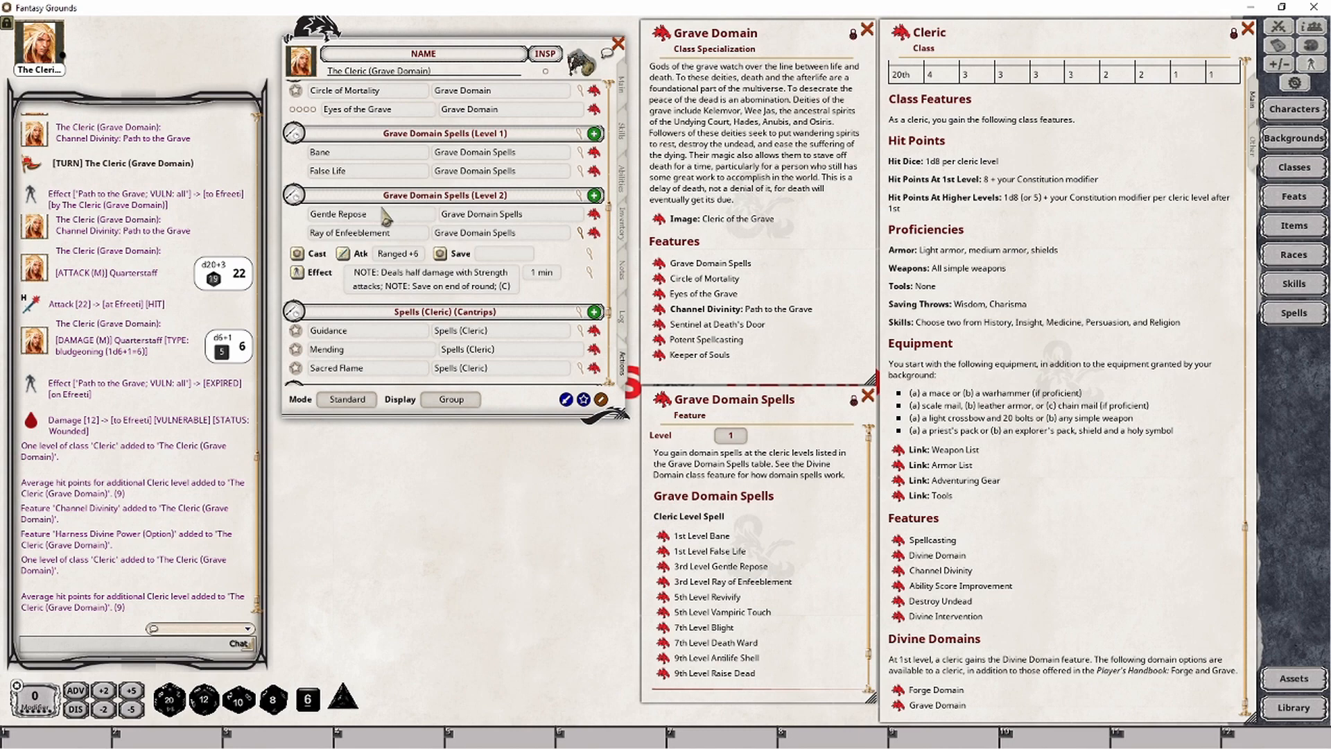
{"action": "scroll", "coordinate": [381, 257], "scroll_direction": "down", "scroll_amount": 5}
{"action": "scroll", "coordinate": [365, 344], "scroll_direction": "up", "scroll_amount": 5}
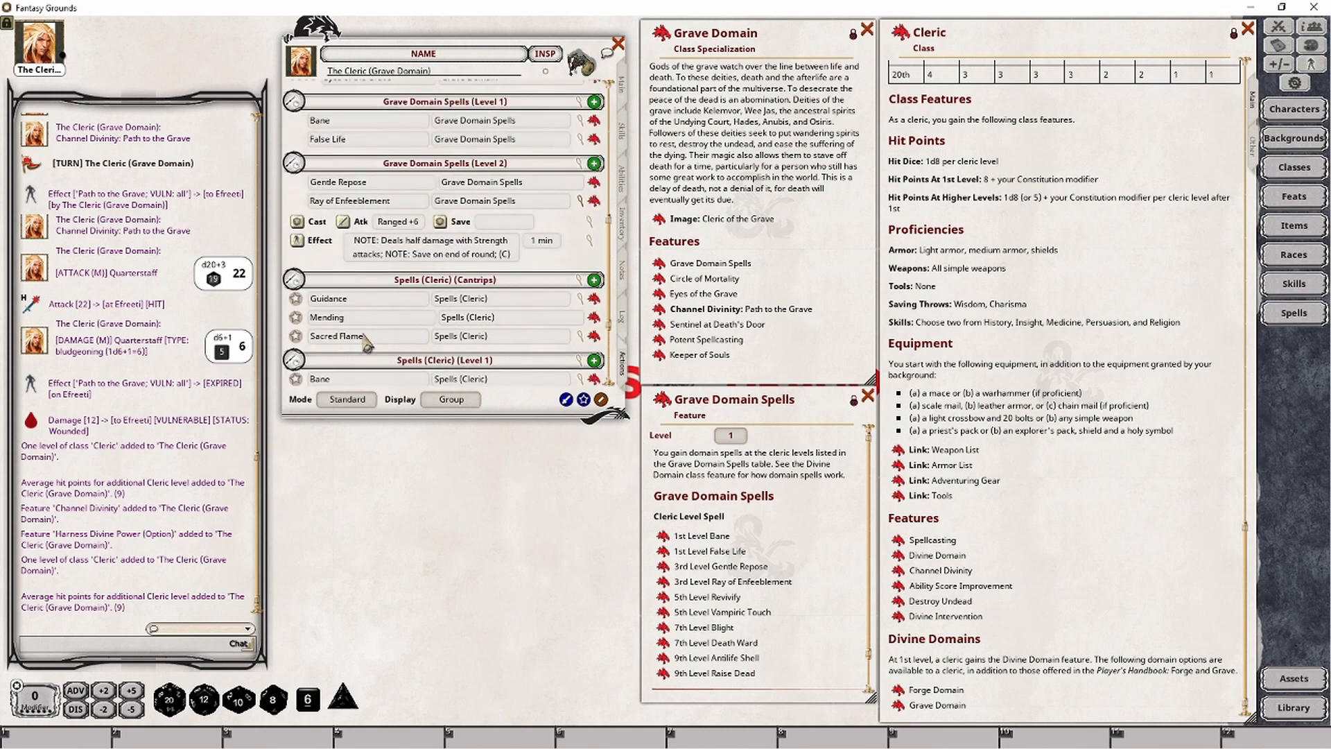
Add Revivify and Vampiric Touch to the cleric's Grave Domain Spells and collapse Vampiric Touch's action details
{"action": "scroll", "coordinate": [353, 270], "scroll_direction": "down", "scroll_amount": 5}
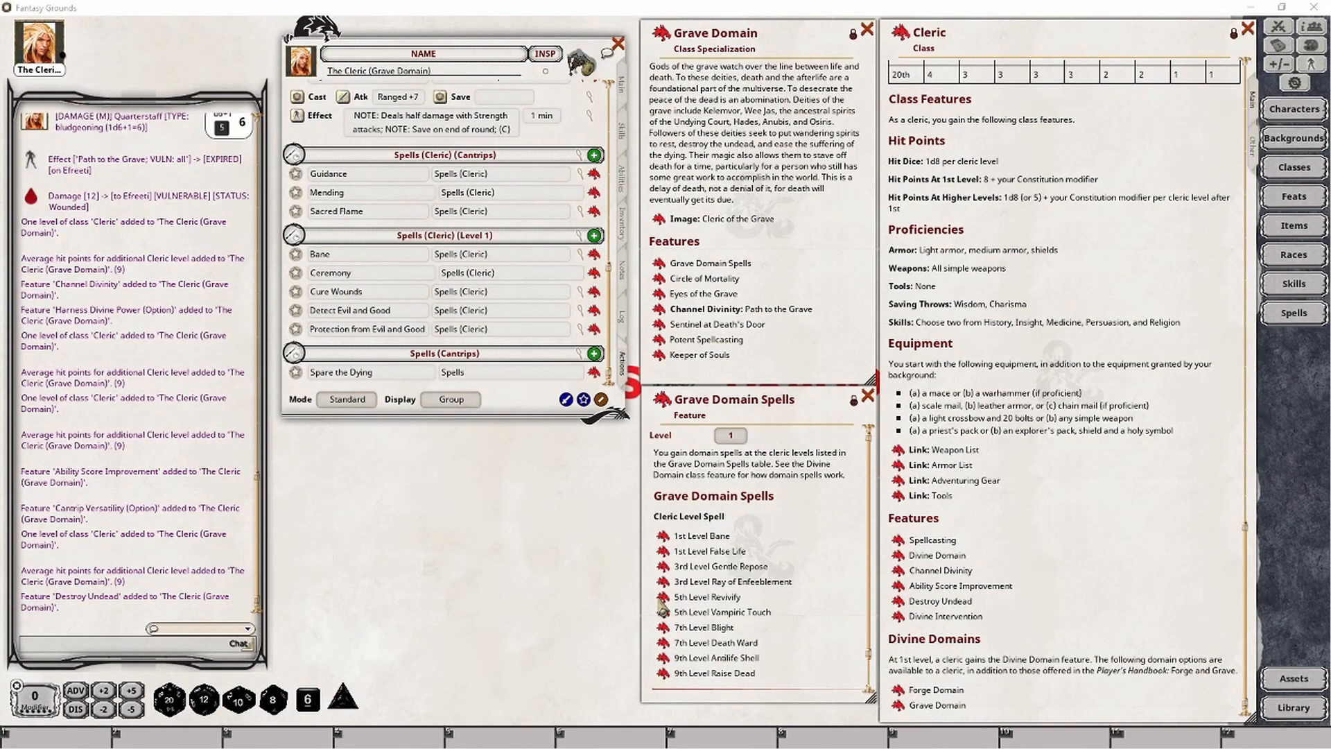
{"action": "scroll", "coordinate": [492, 298], "scroll_direction": "up", "scroll_amount": 2}
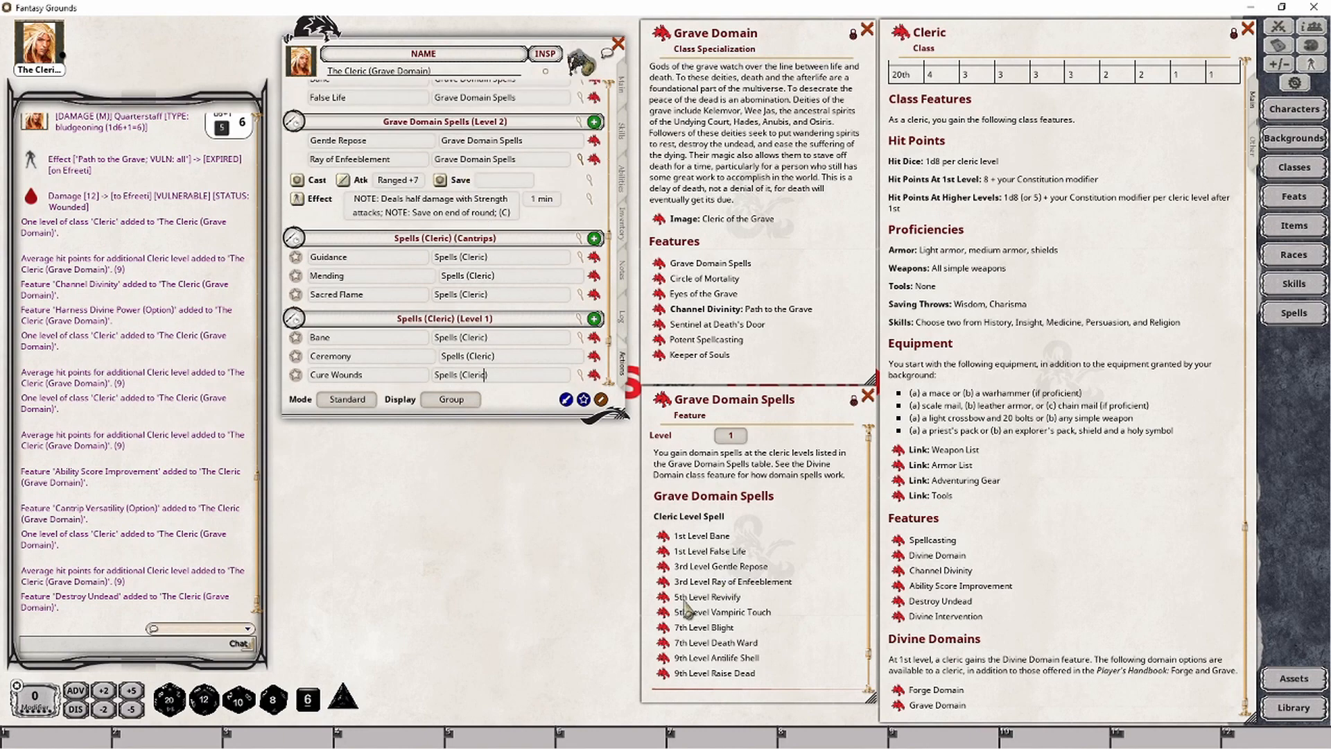
{"action": "left_click_drag", "start_coordinate": [665, 600], "coordinate": [420, 170]}
{"action": "left_click_drag", "start_coordinate": [663, 609], "coordinate": [420, 186]}
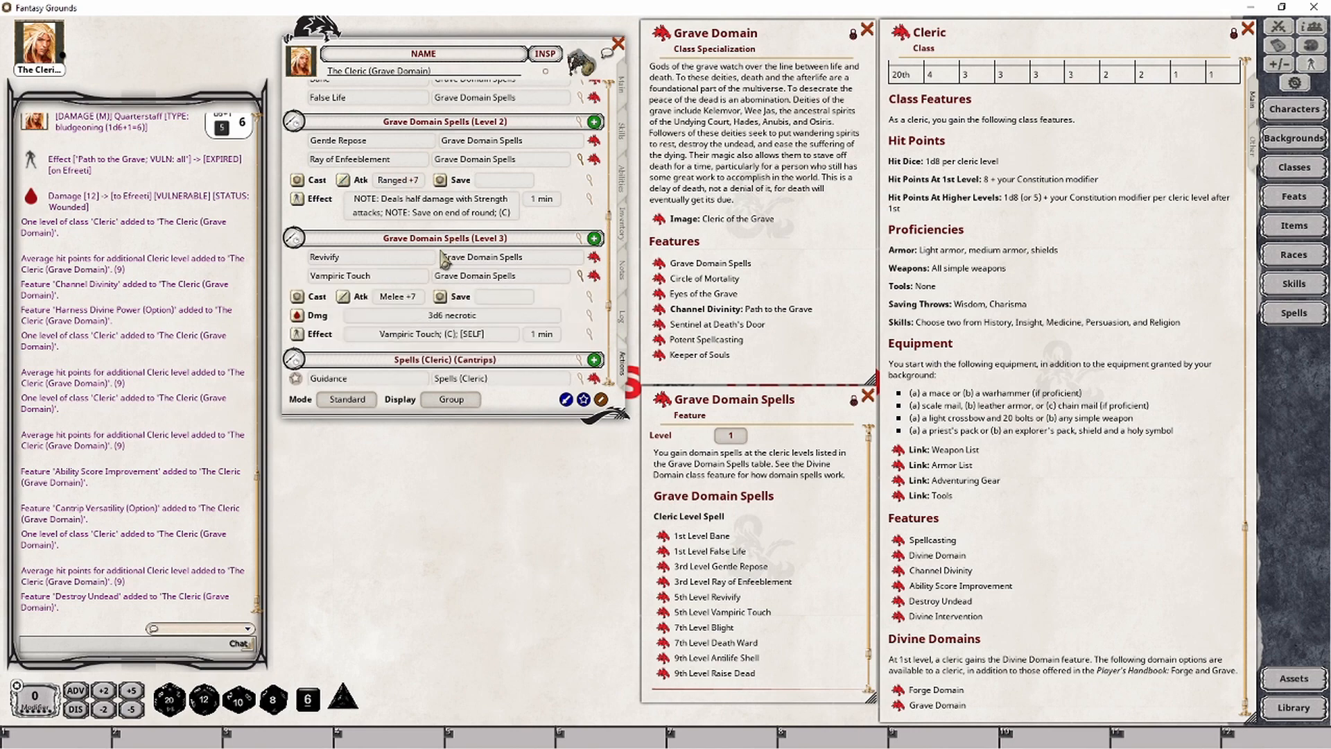
{"action": "left_click", "coordinate": [581, 276]}
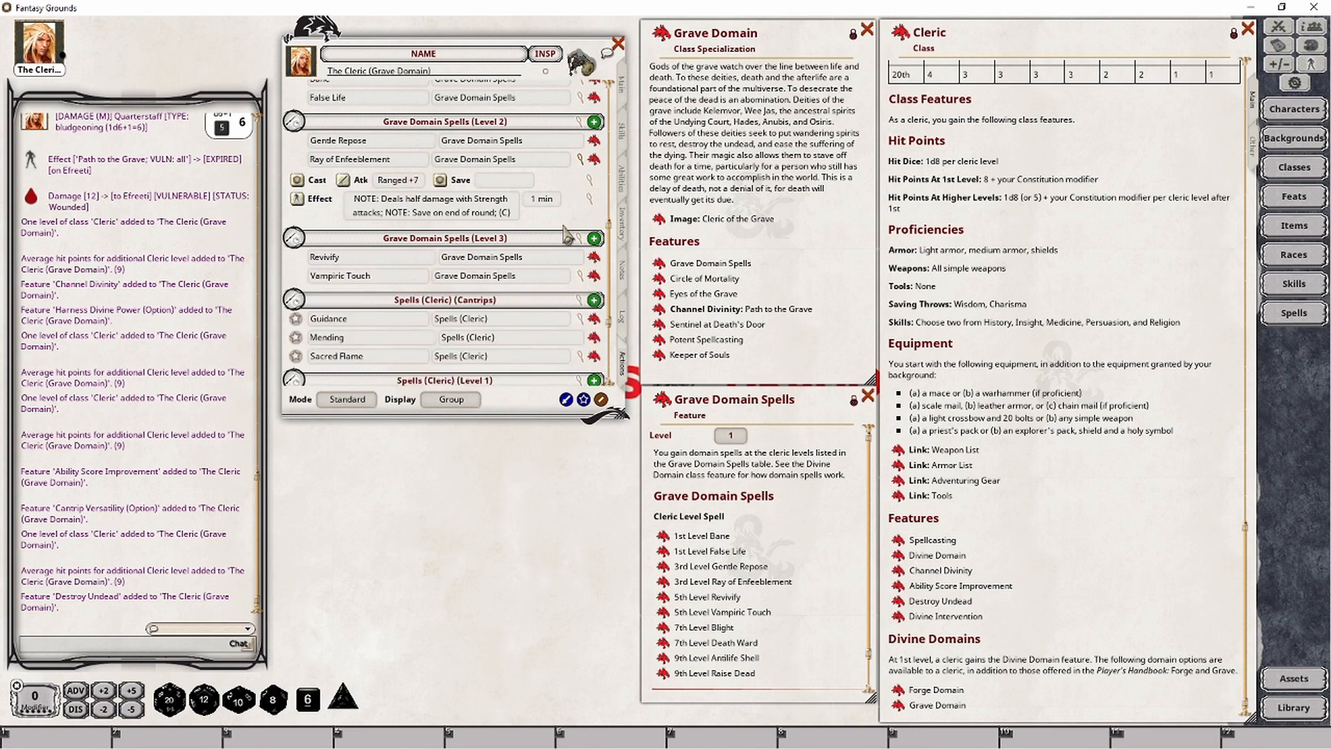
Check the ability, attack and save DC settings of the Grave Domain Spells power group
{"action": "left_click", "coordinate": [579, 238]}
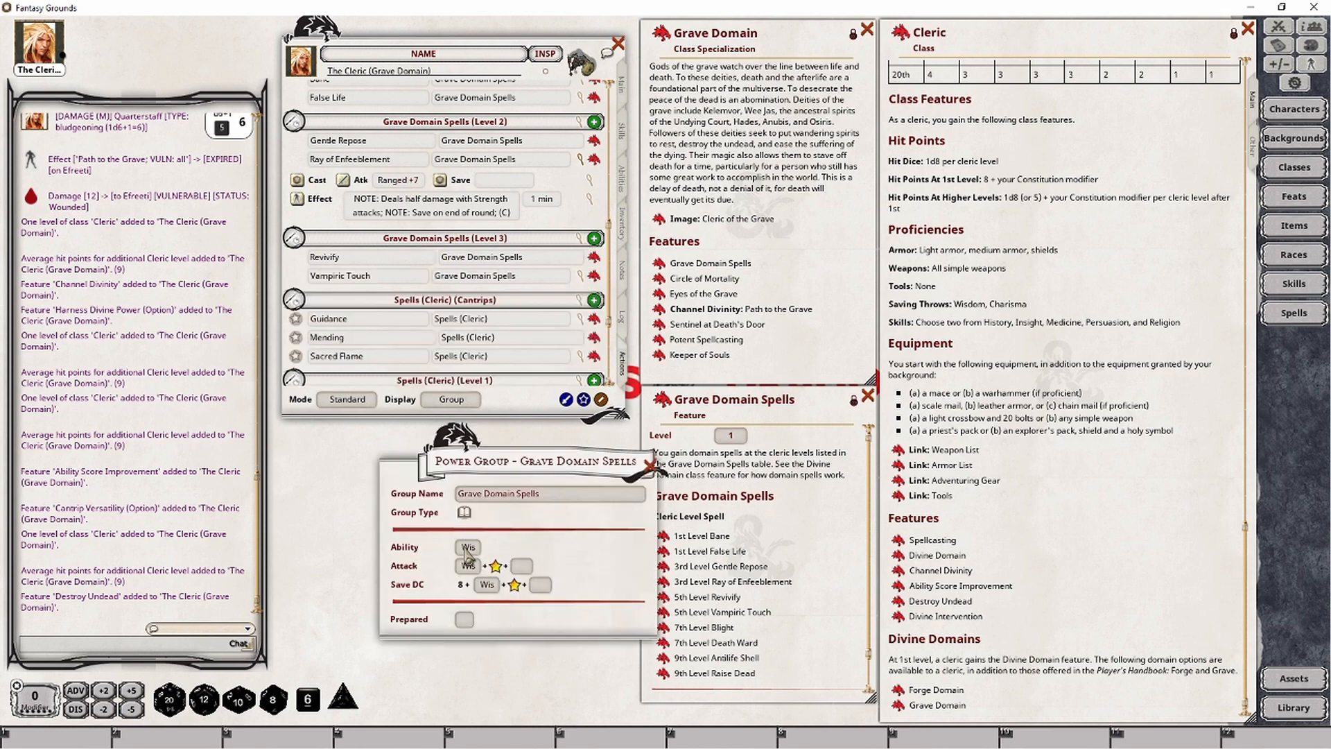
{"action": "left_click", "coordinate": [650, 464]}
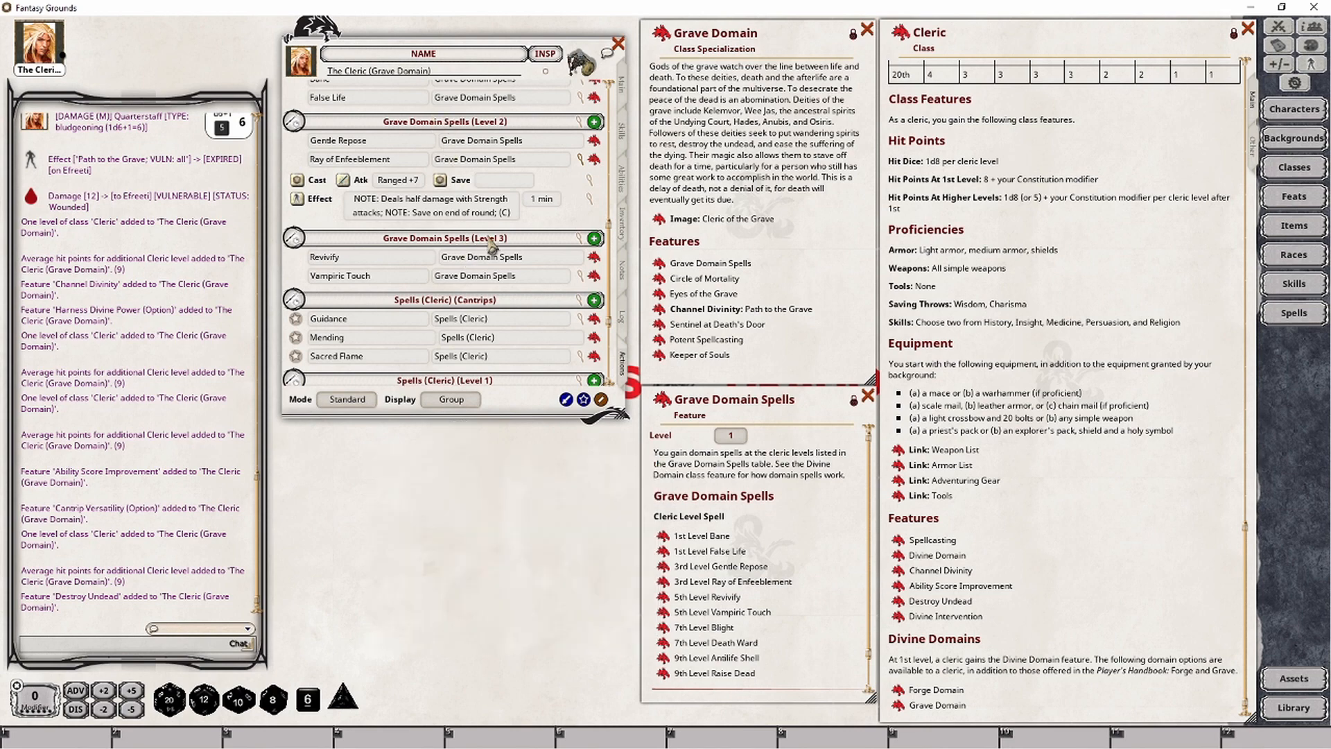
{"action": "scroll", "coordinate": [468, 249], "scroll_direction": "up", "scroll_amount": 2}
{"action": "scroll", "coordinate": [478, 222], "scroll_direction": "up", "scroll_amount": 2}
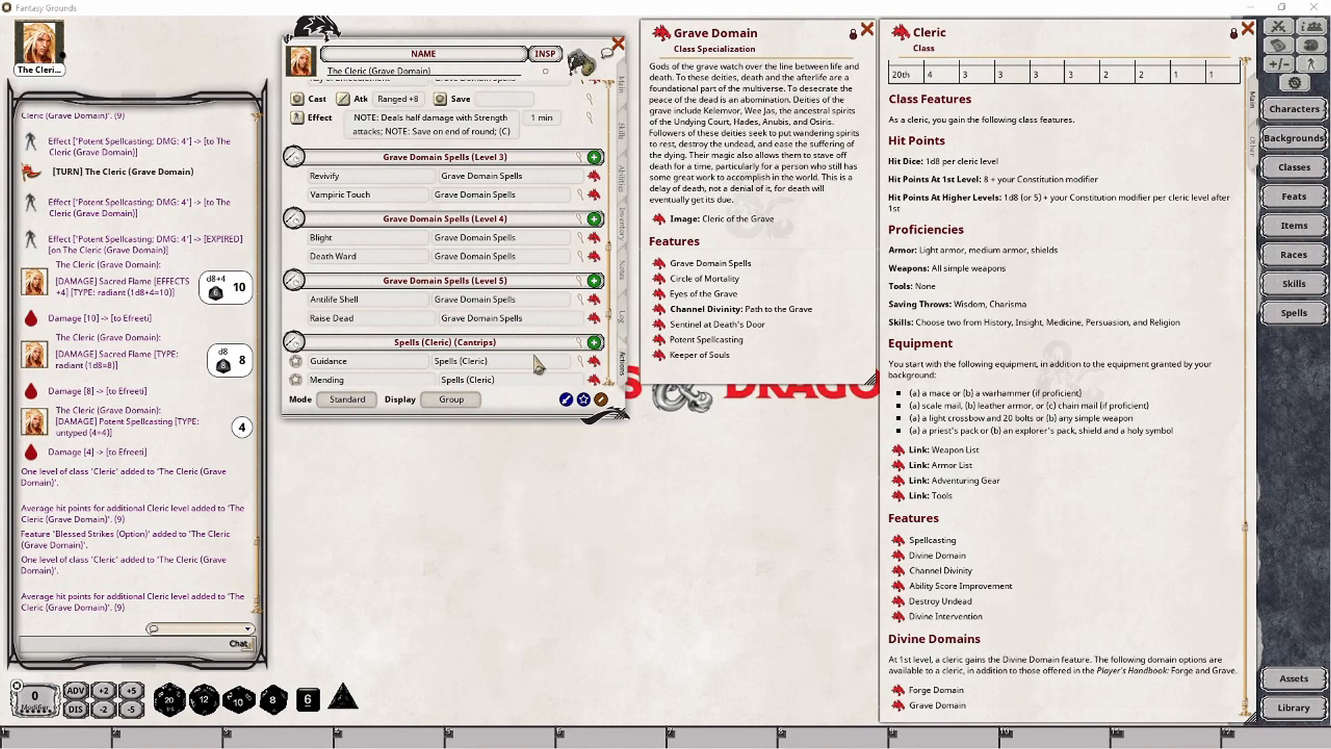
Set the Channel Divinity power group's daily uses to 2 and close its settings
{"action": "left_click_drag", "start_coordinate": [607, 309], "coordinate": [604, 196]}
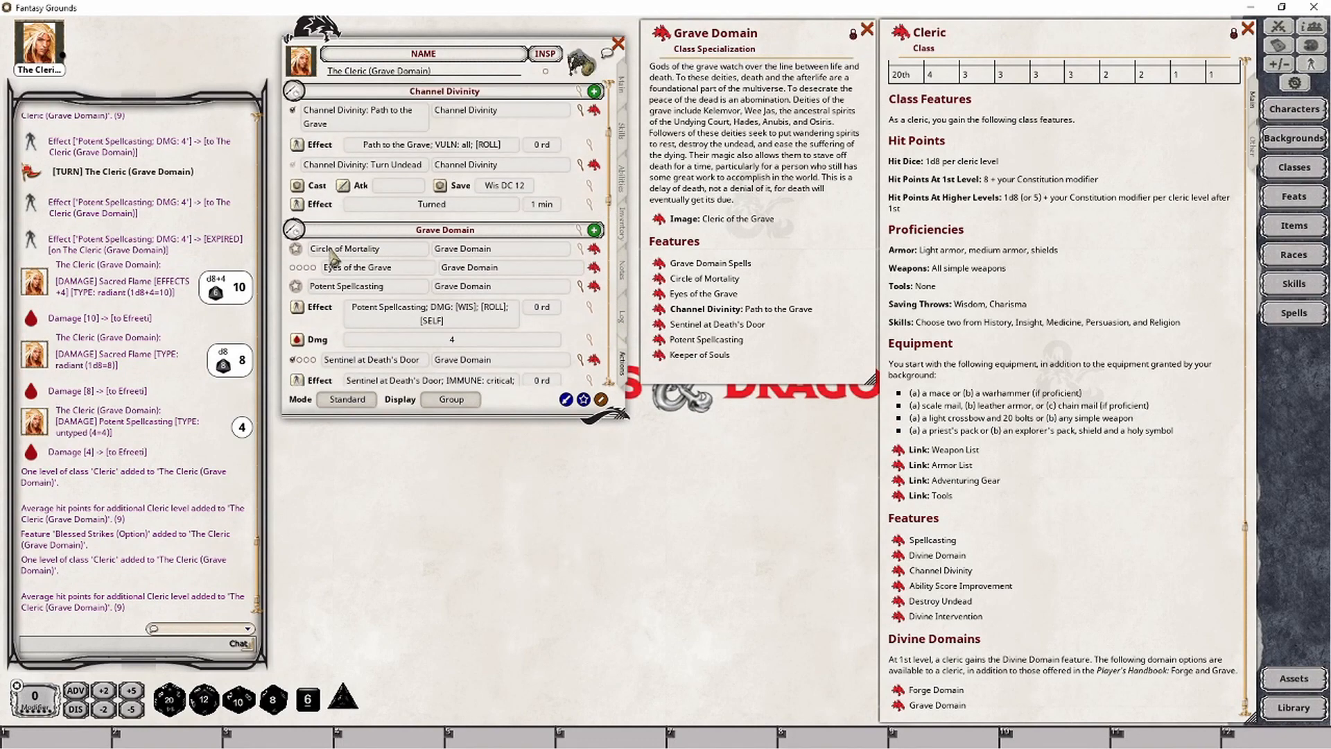
{"action": "scroll", "coordinate": [478, 274], "scroll_direction": "up", "scroll_amount": 3}
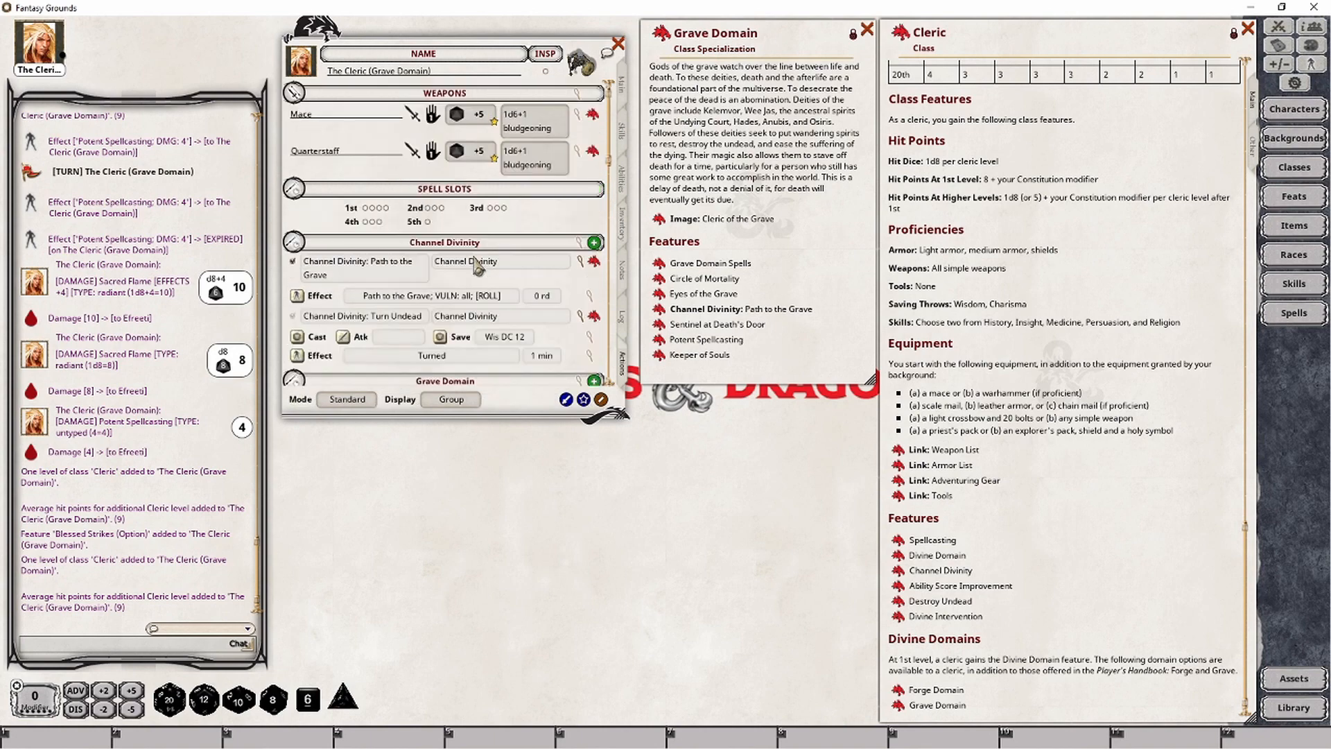
{"action": "left_click", "coordinate": [579, 243]}
{"action": "left_click", "coordinate": [410, 611]}
{"action": "type", "text": "2"}
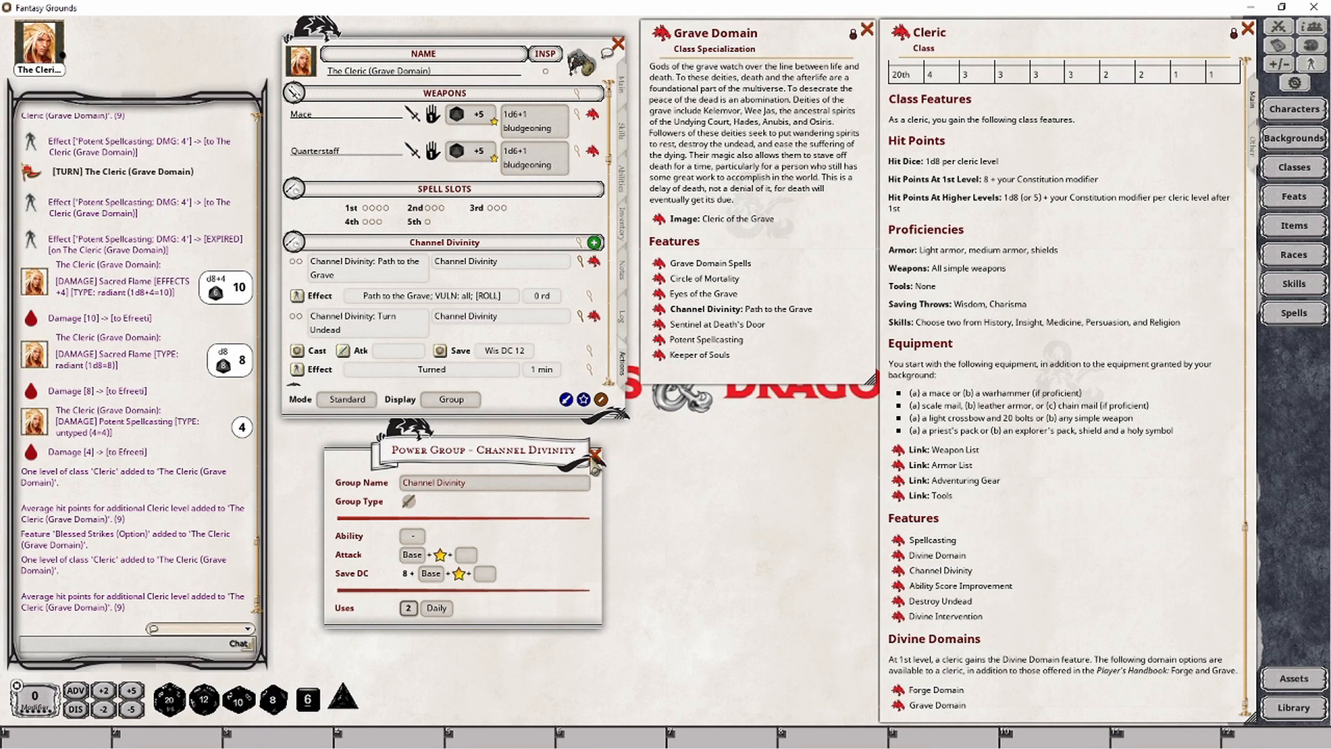
{"action": "left_click", "coordinate": [595, 454]}
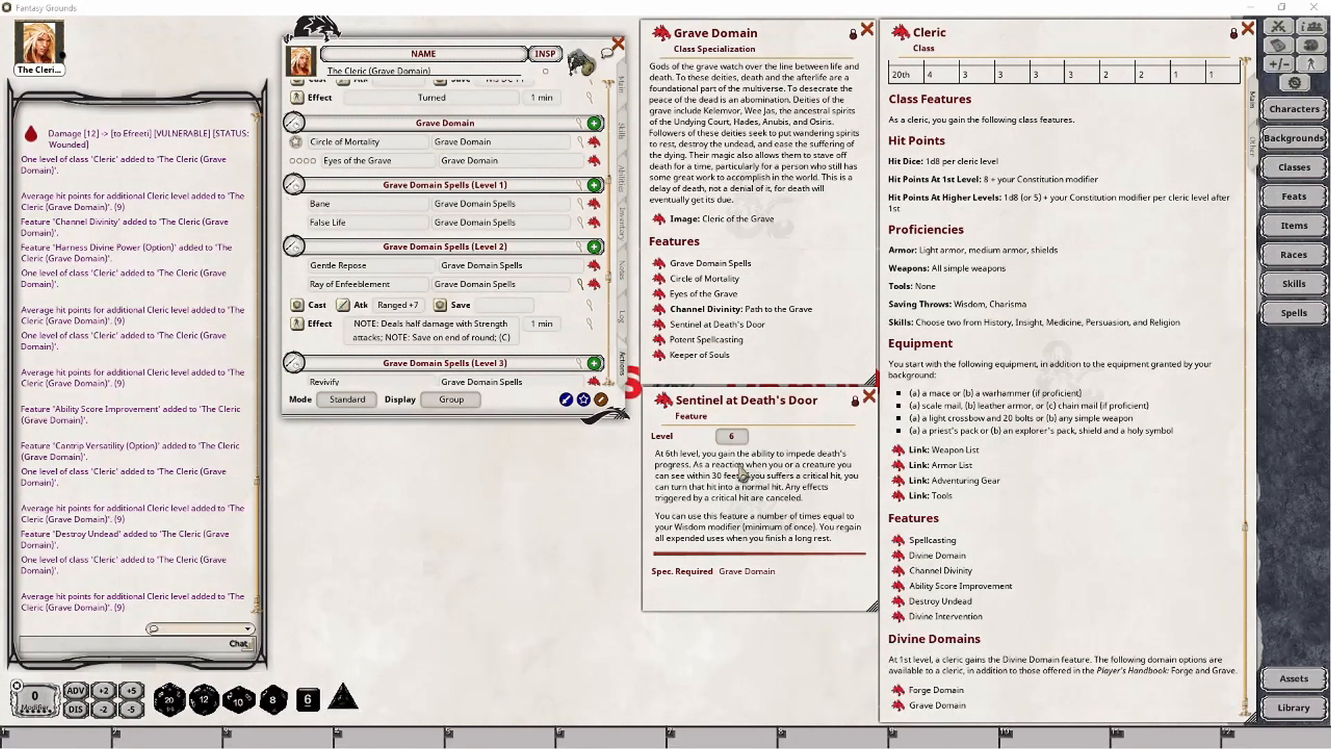
Assign the Sentinel at Death's Door power to the Grave Domain group by copying that group name
{"action": "scroll", "coordinate": [507, 211], "scroll_direction": "up", "scroll_amount": 3}
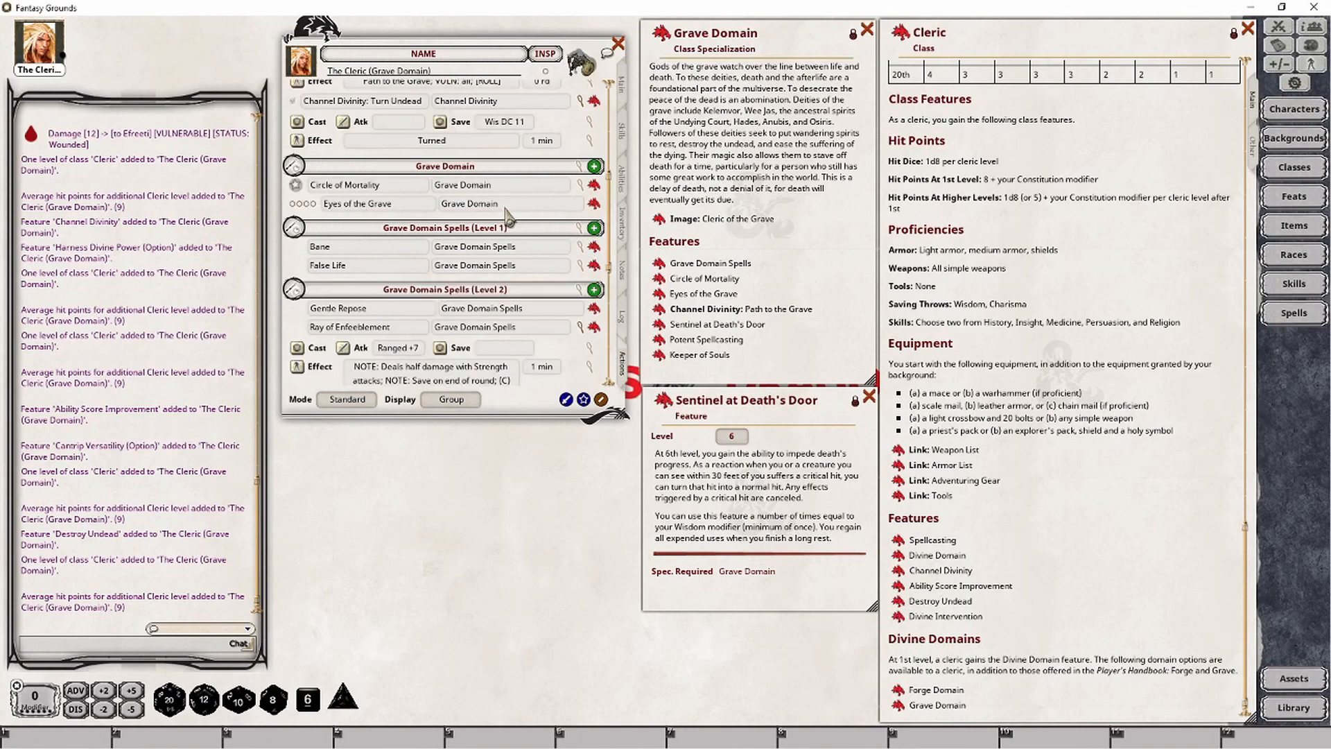
{"action": "left_click_drag", "start_coordinate": [498, 250], "coordinate": [435, 250]}
{"action": "key", "text": "ctrl+c"}
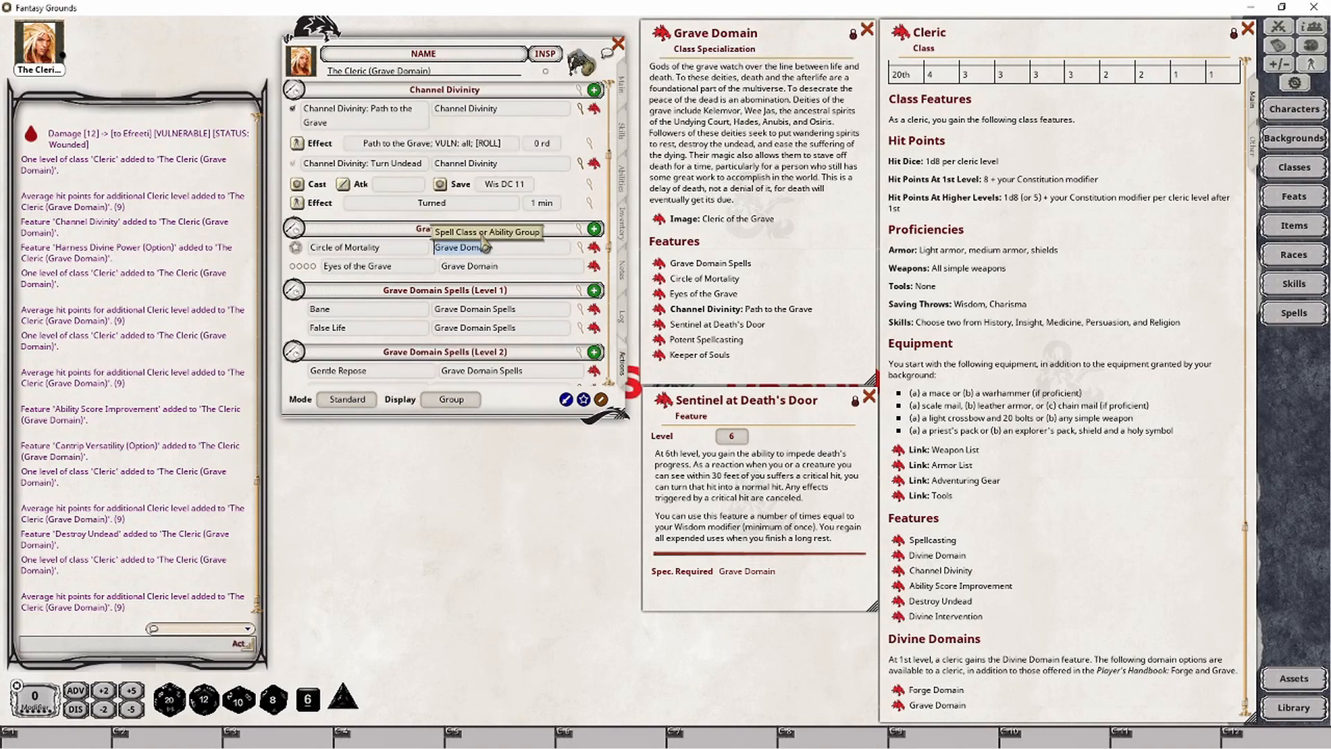
{"action": "scroll", "coordinate": [503, 222], "scroll_direction": "up", "scroll_amount": 2}
{"action": "left_click", "coordinate": [469, 148]}
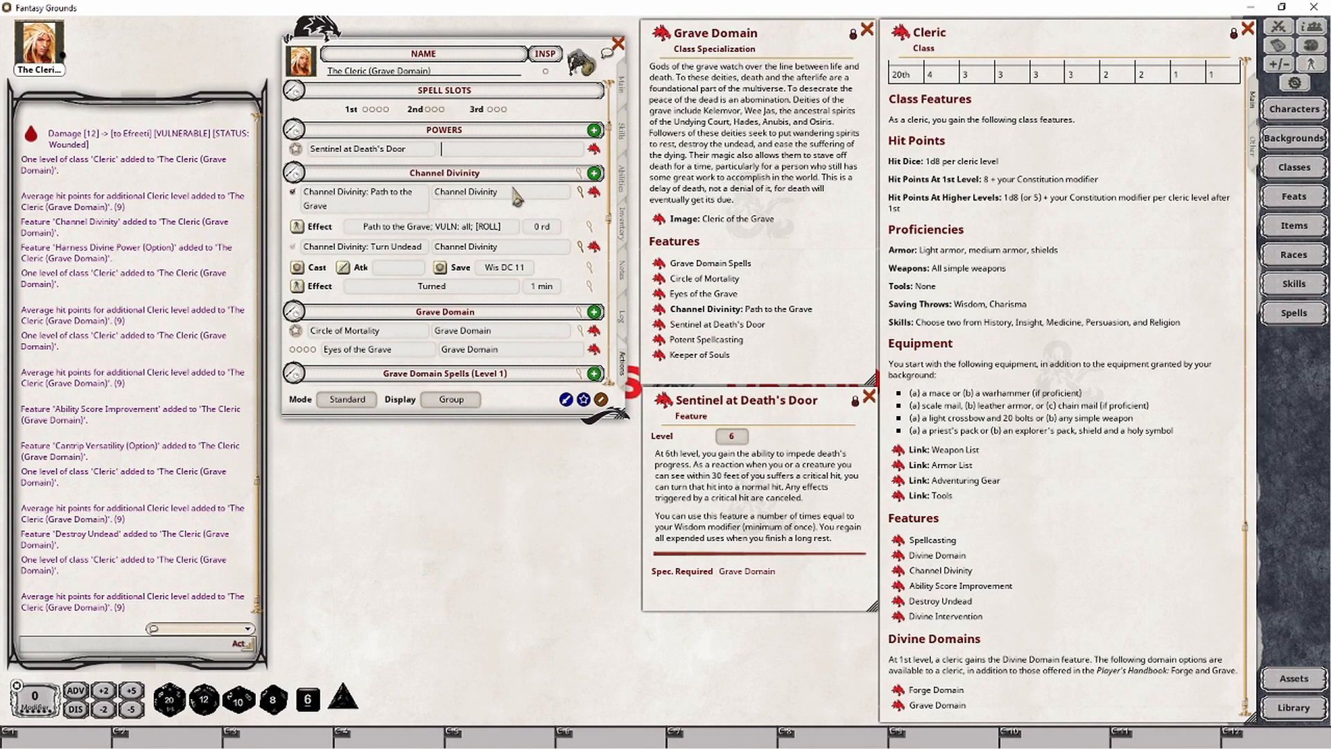
{"action": "key", "text": "ctrl+v"}
{"action": "scroll", "coordinate": [484, 308], "scroll_direction": "down", "scroll_amount": 3}
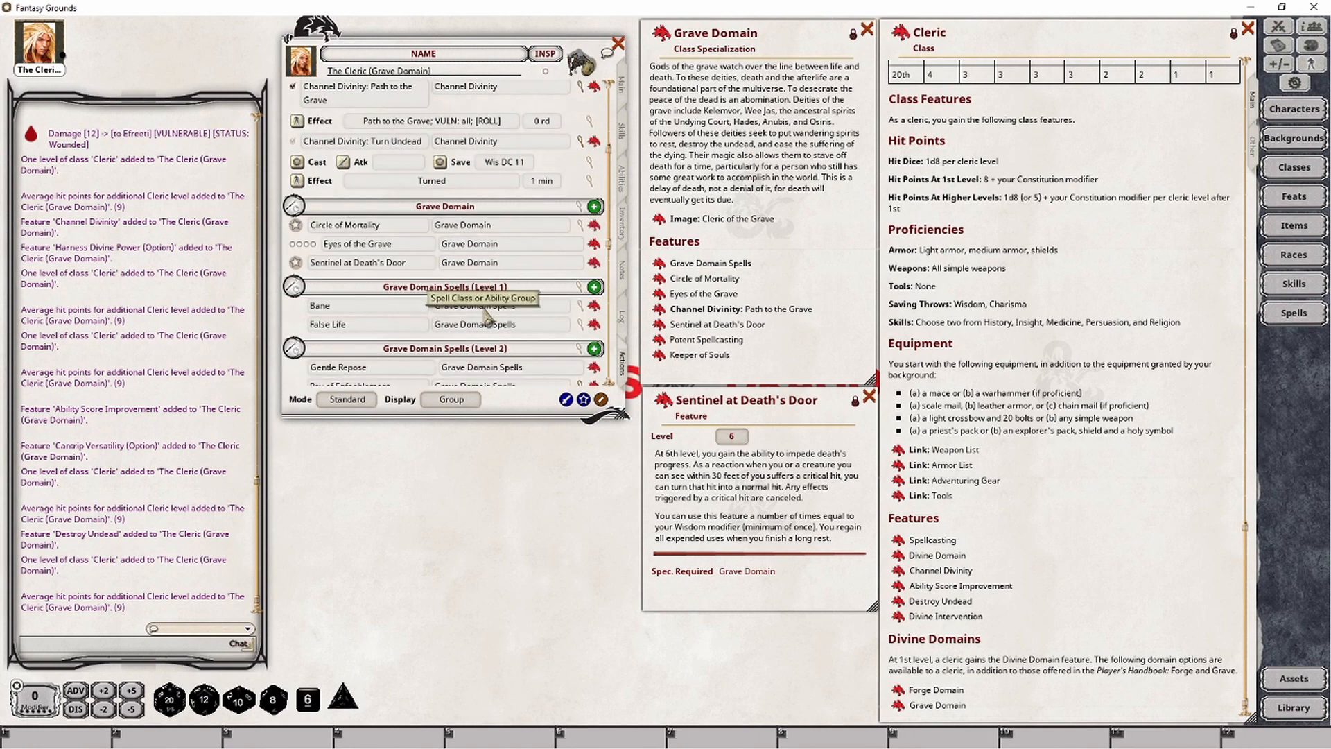
Add an effect action to Sentinel at Death's Door and open the effect's settings
{"action": "right_click", "coordinate": [562, 264]}
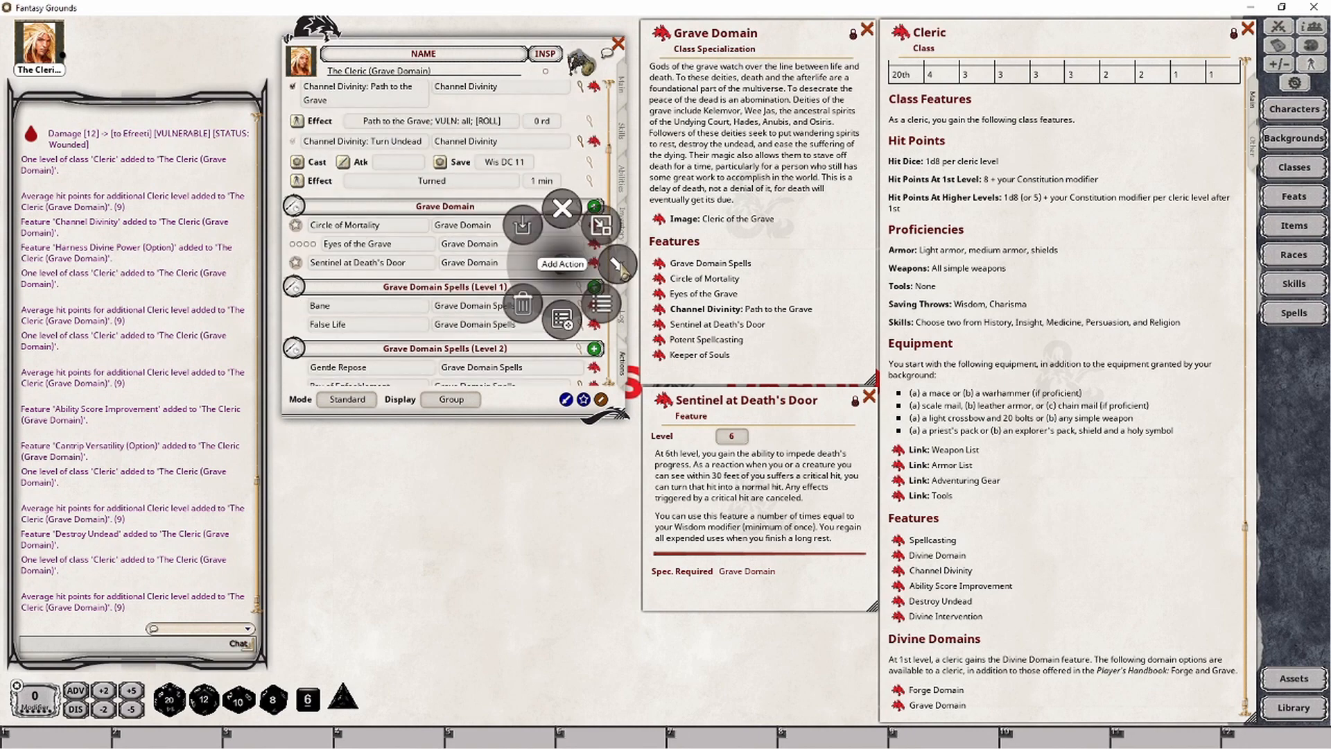
{"action": "left_click", "coordinate": [619, 269]}
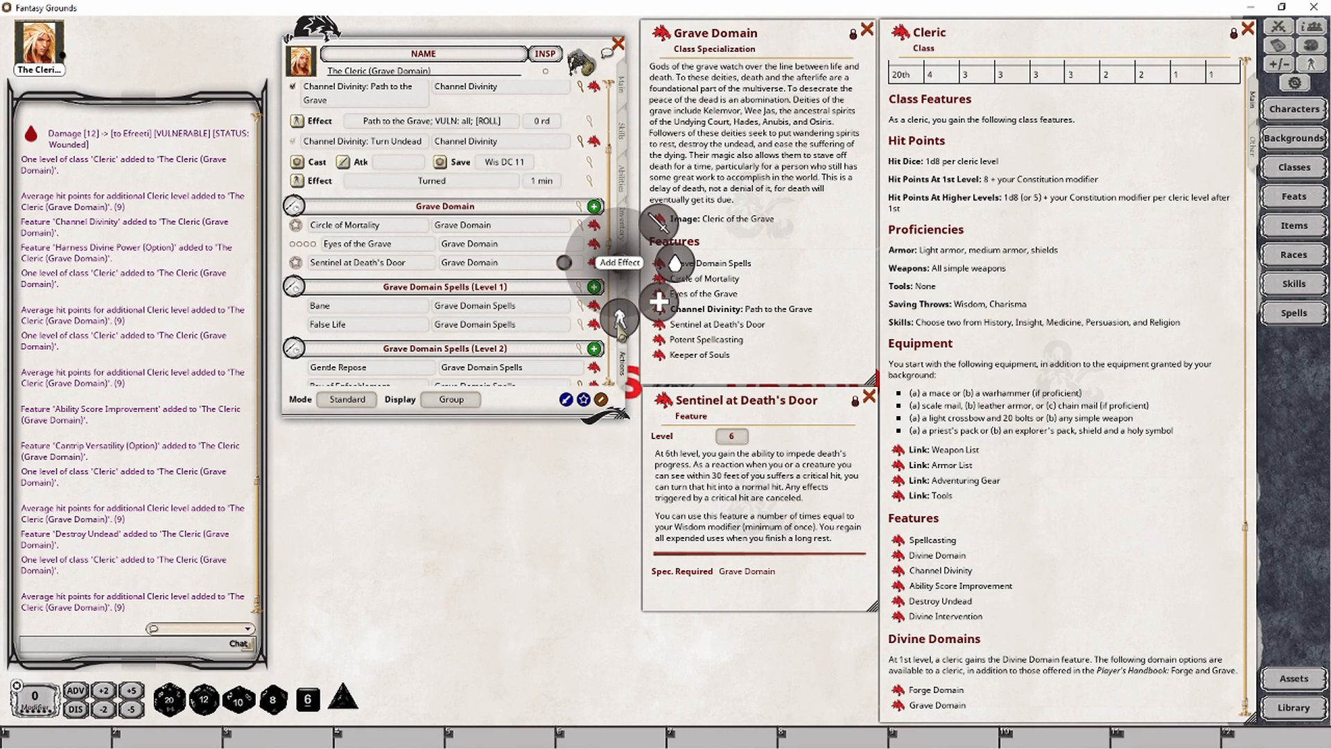
{"action": "left_click", "coordinate": [620, 325]}
{"action": "left_click", "coordinate": [589, 284]}
{"action": "left_click_drag", "start_coordinate": [636, 299], "coordinate": [465, 452]}
Enter "Sentinel at Death's Door; IMMUNE: critical" as the effect's description
{"action": "left_click", "coordinate": [458, 528]}
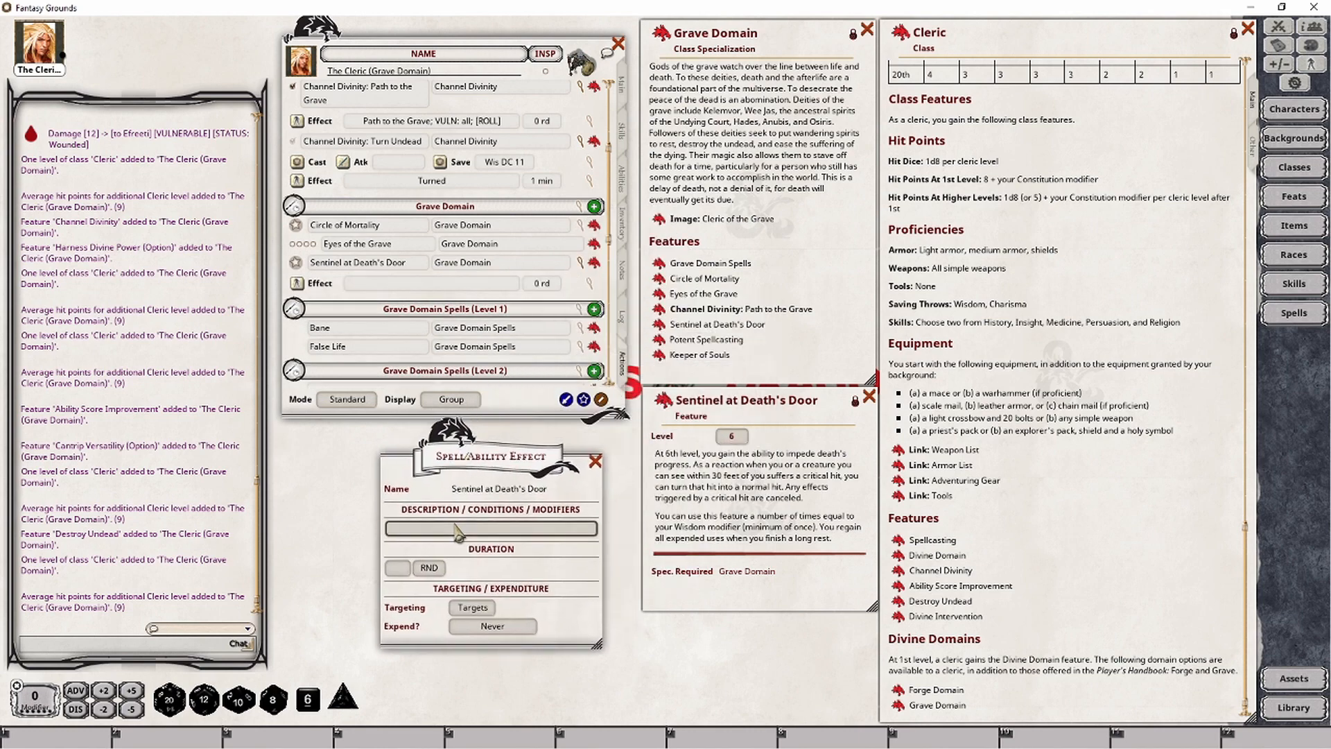
{"action": "type", "text": "Sentinel at Death's D"}
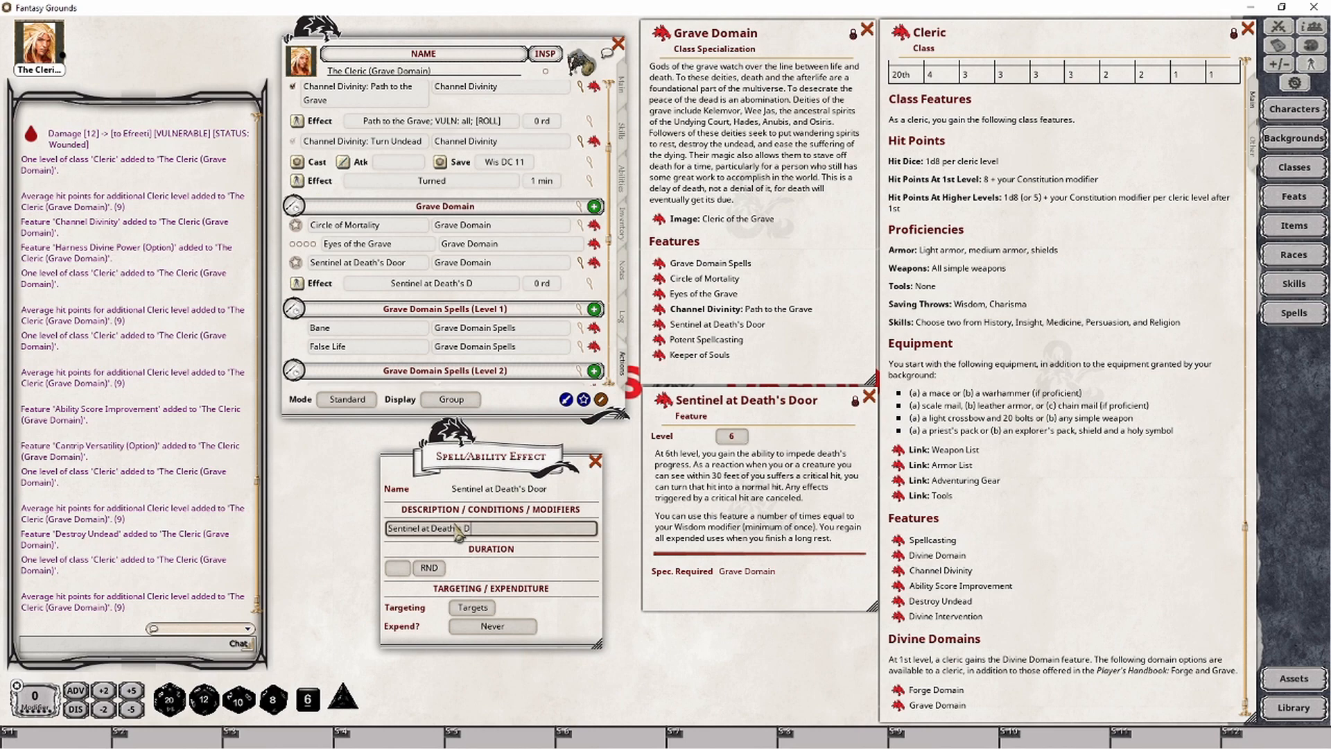
{"action": "type", "text": "oor;"}
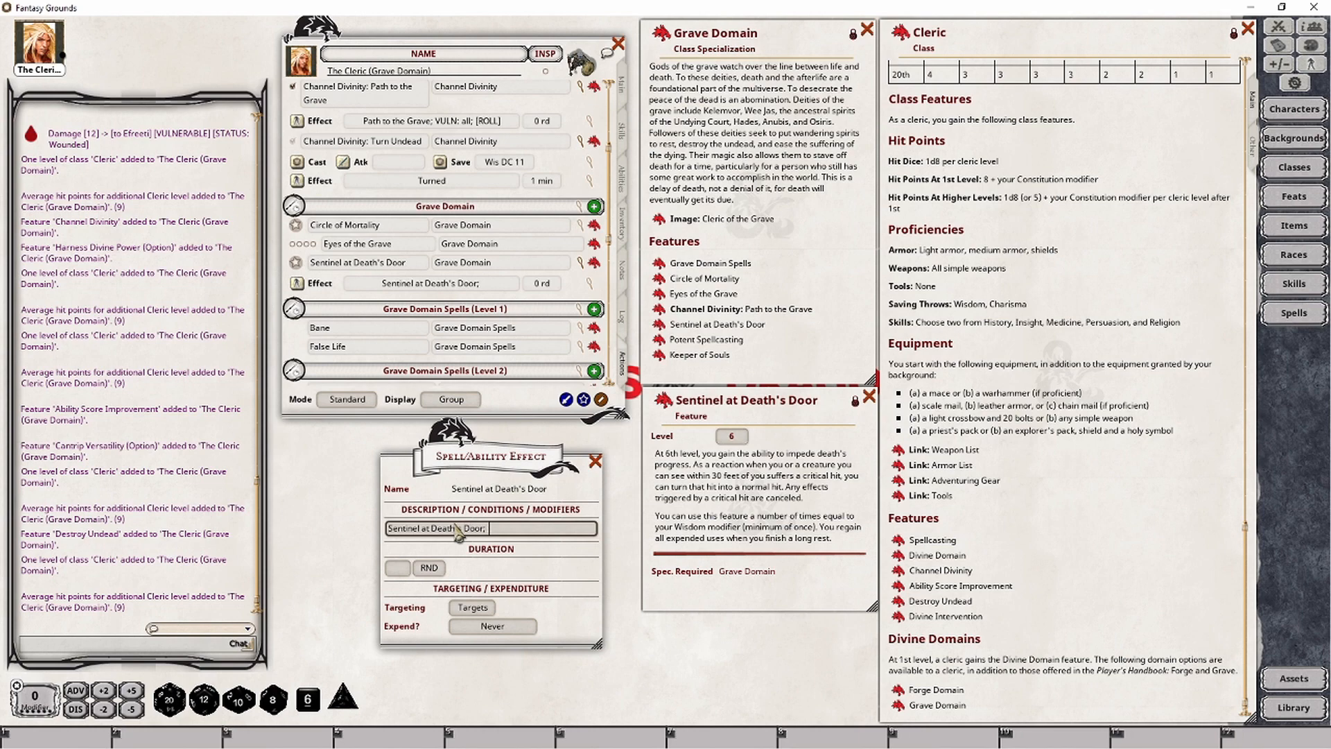
{"action": "type", "text": " IMMUN"}
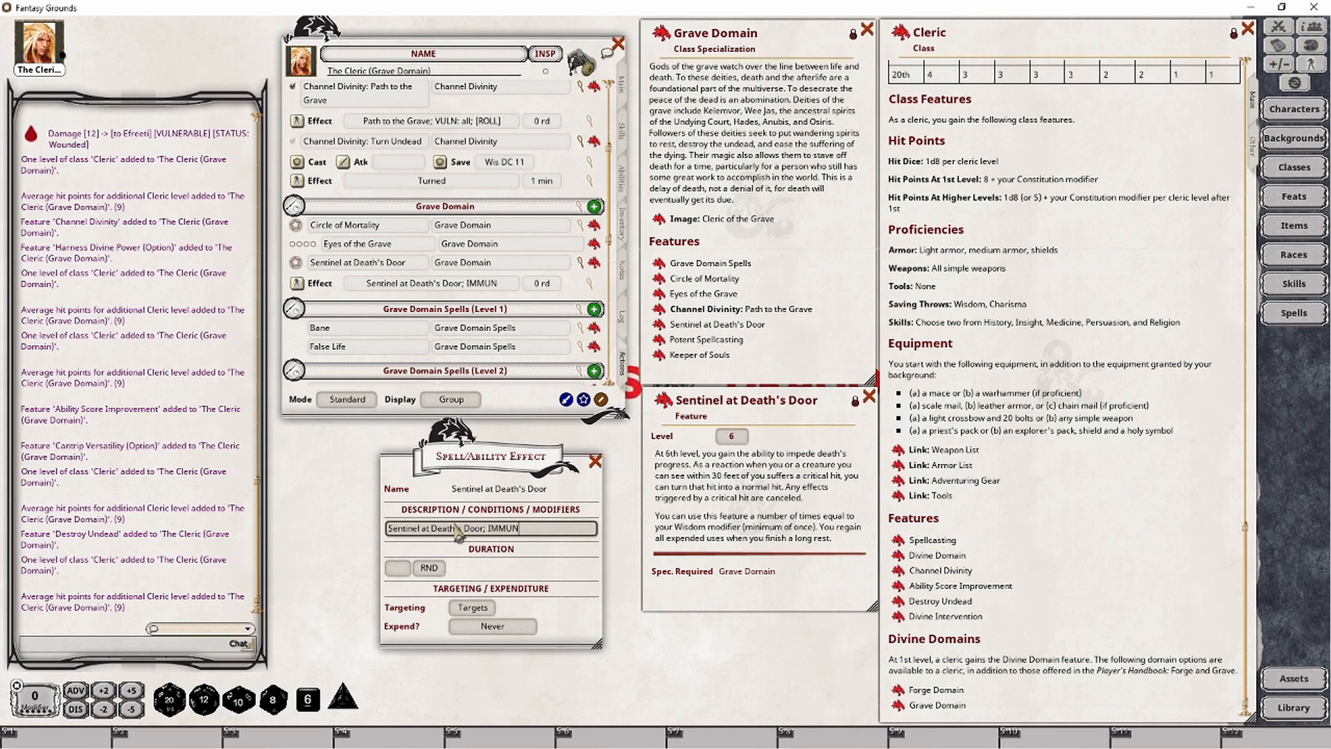
{"action": "type", "text": "E: crit"}
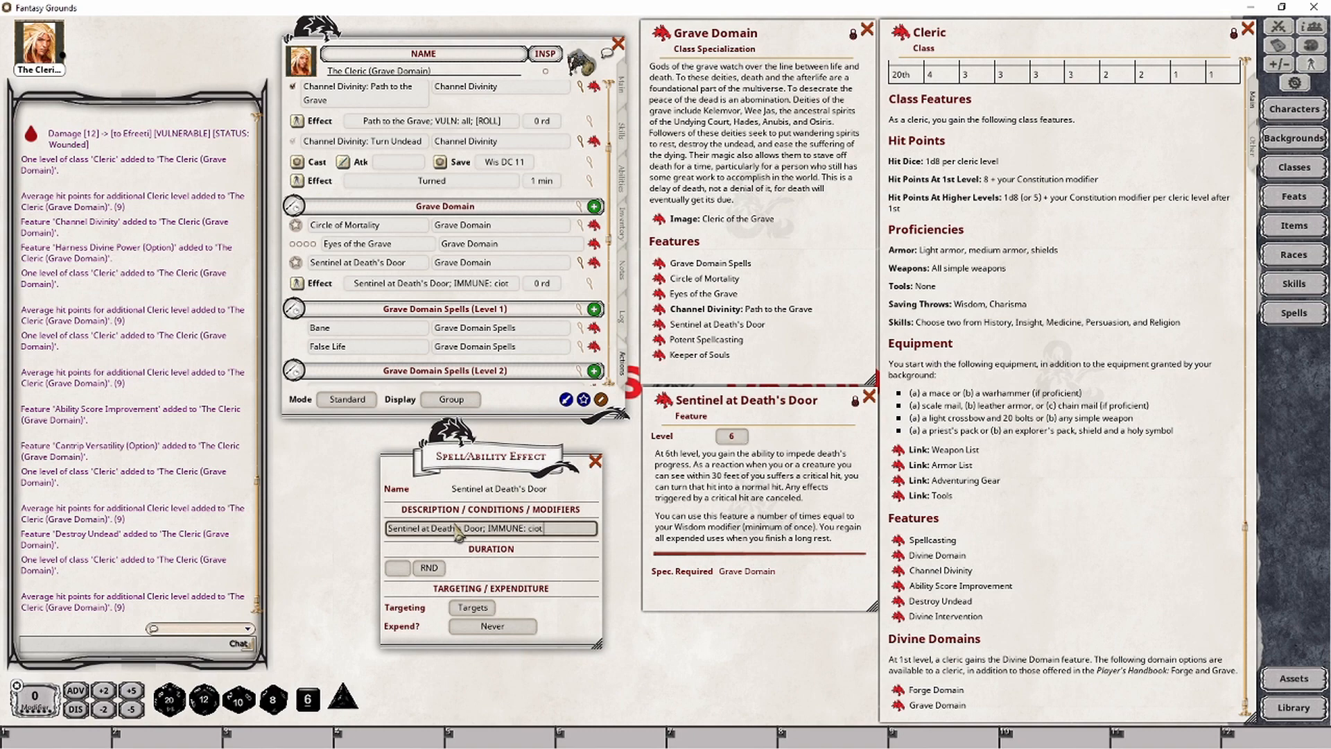
{"action": "type", "text": "ical"}
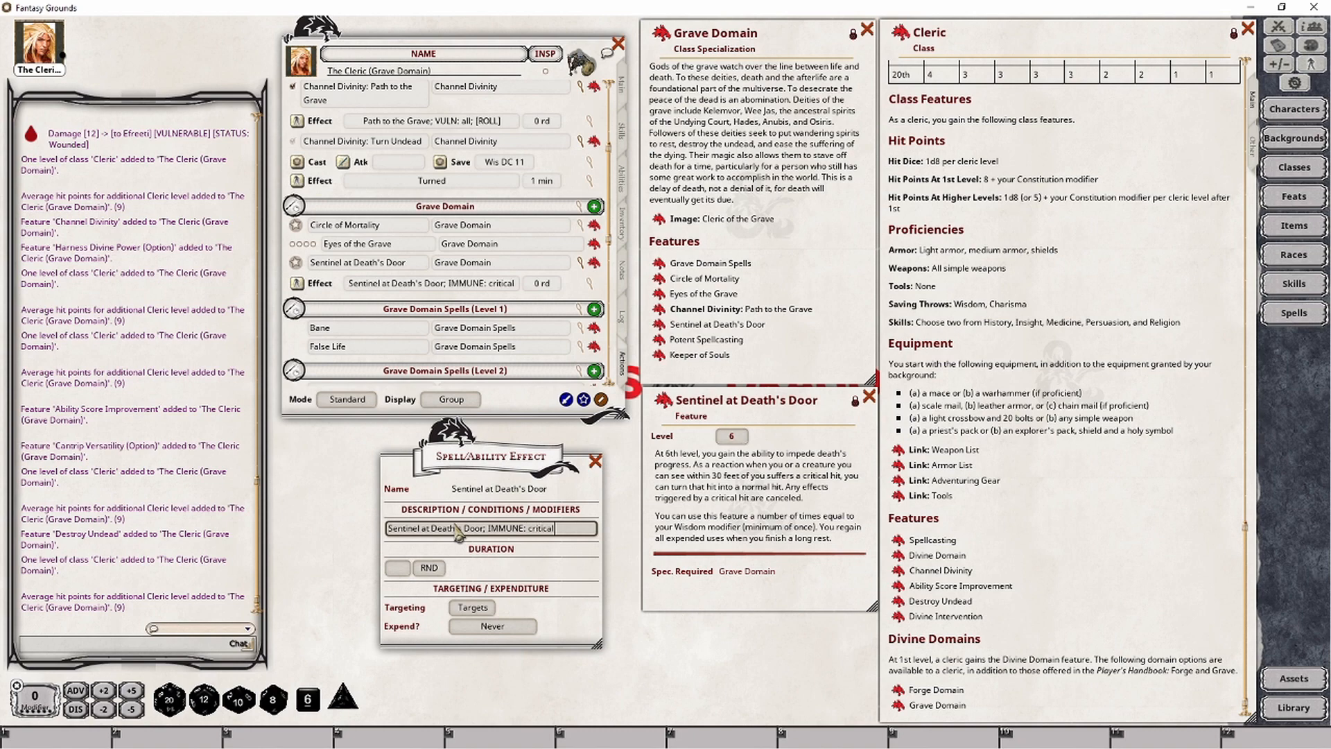
{"action": "left_click", "coordinate": [477, 476]}
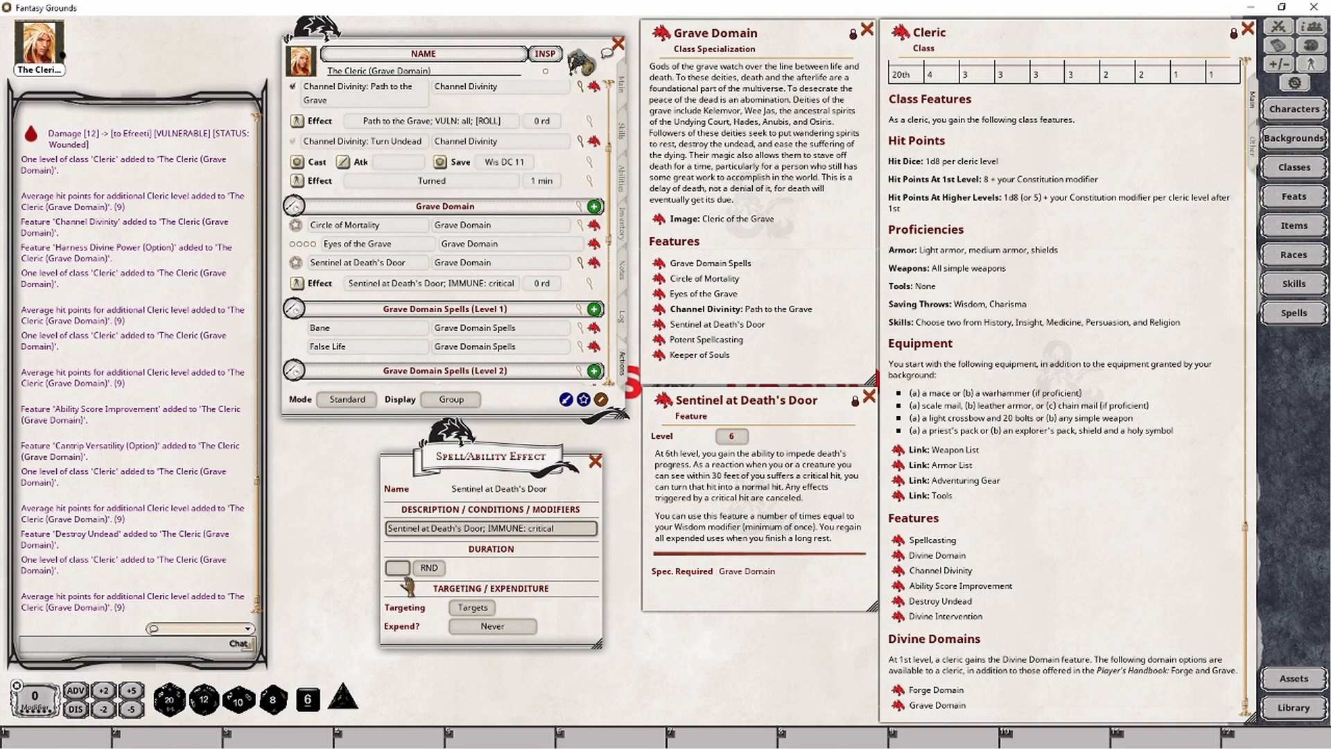
Set the Sentinel at Death's Door effect to expend on next roll and close its settings
{"action": "left_click", "coordinate": [479, 626]}
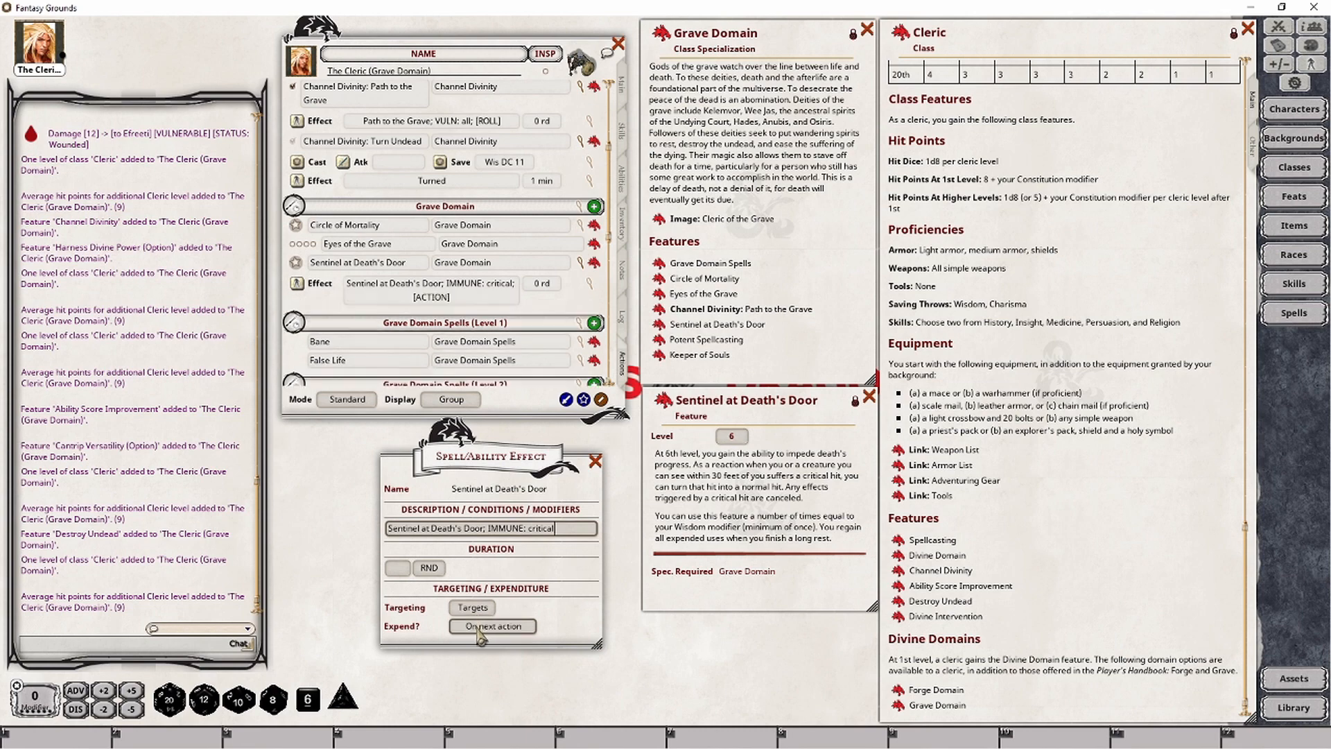
{"action": "left_click", "coordinate": [481, 627]}
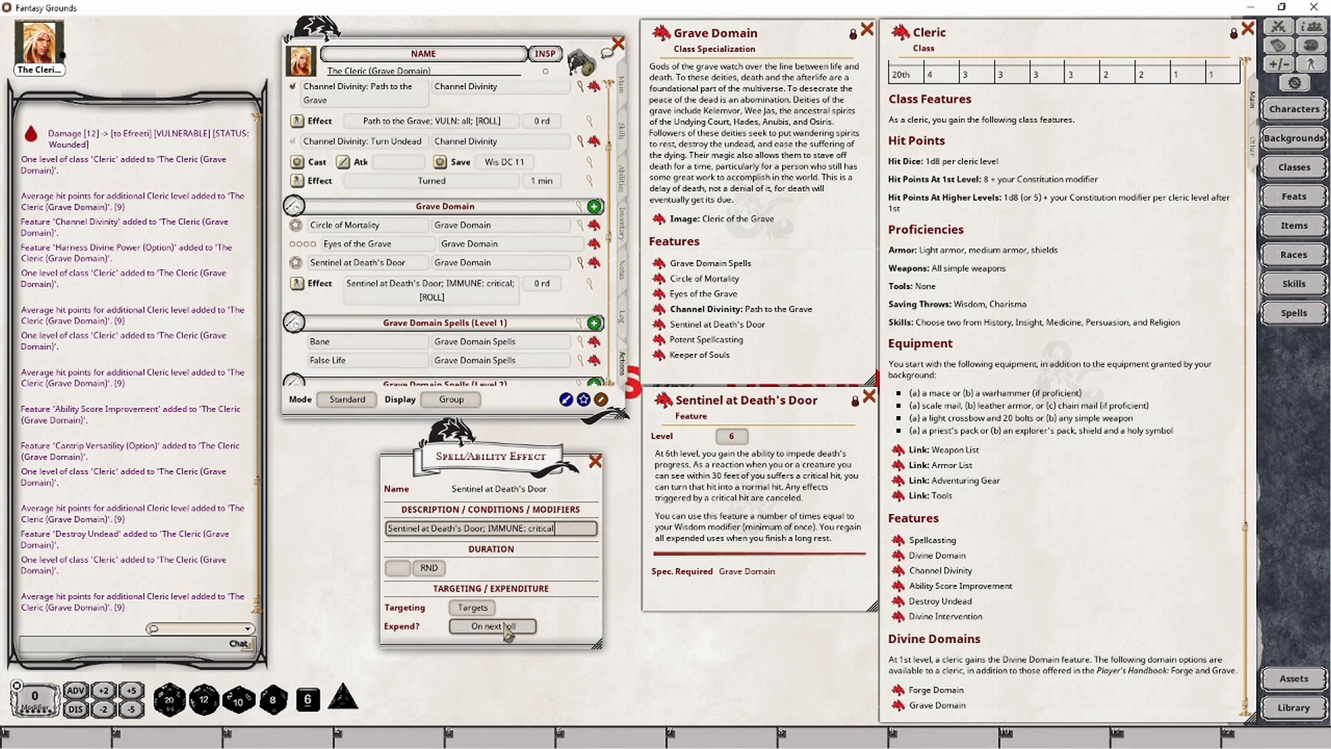
{"action": "left_click", "coordinate": [595, 461]}
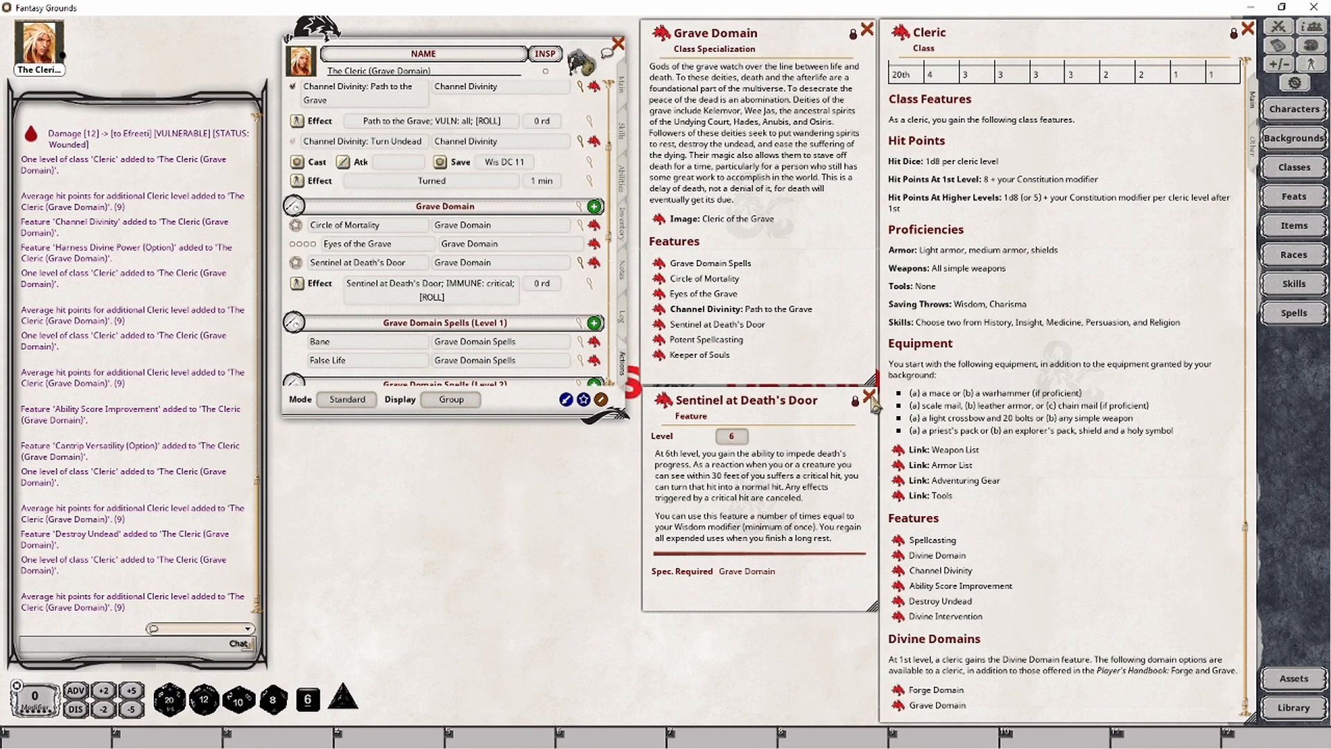
Close the feature description and apply the Sentinel at Death's Door effect to the Ape in the combat tracker
{"action": "left_click", "coordinate": [869, 396]}
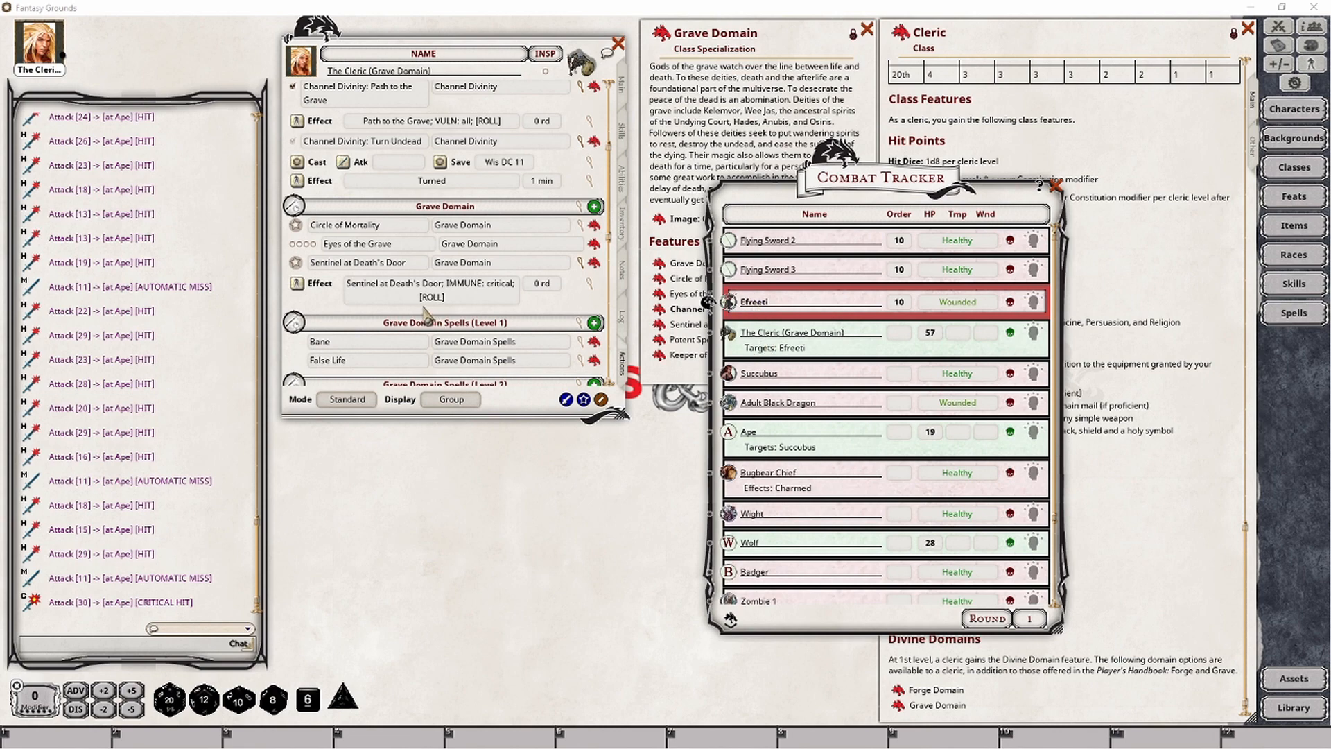
{"action": "left_click_drag", "start_coordinate": [298, 291], "coordinate": [736, 438]}
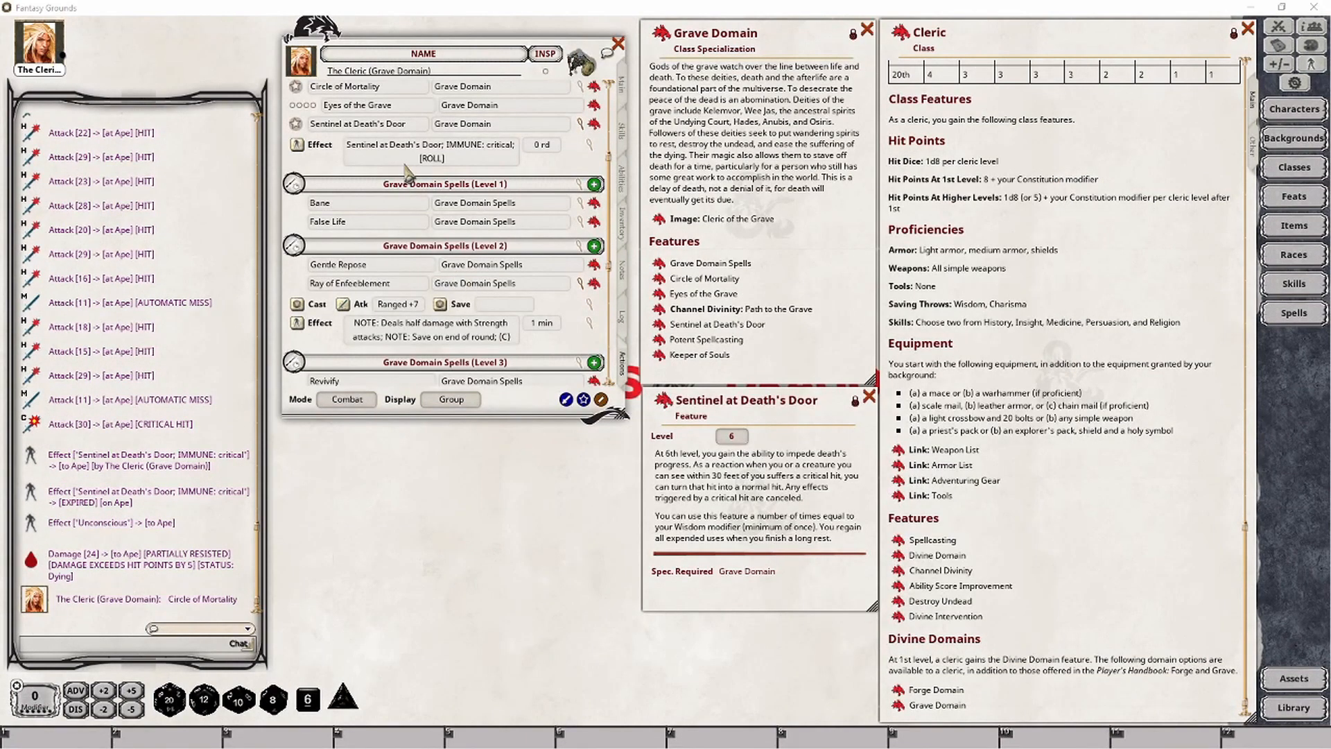
Switch the actions to Preparation mode and set Sentinel at Death's Door's daily uses to 4
{"action": "scroll", "coordinate": [360, 184], "scroll_direction": "up", "scroll_amount": 3}
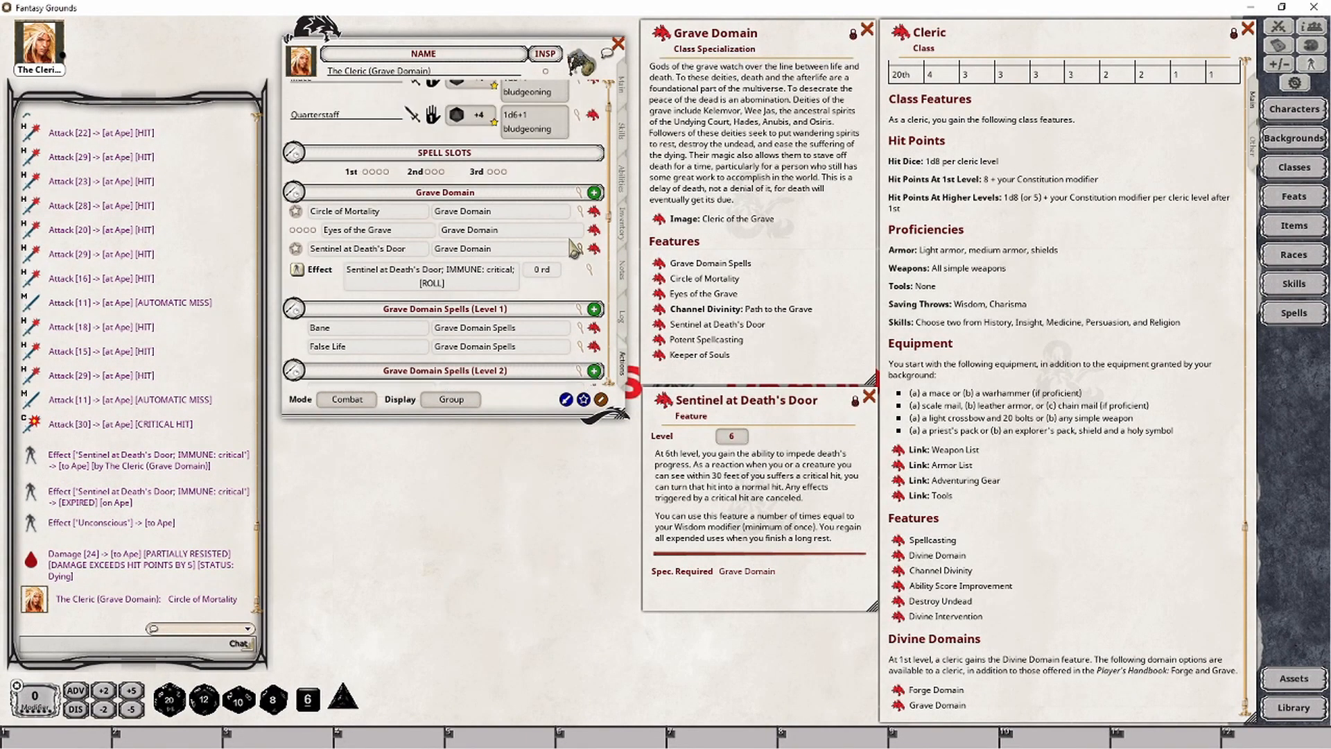
{"action": "left_click", "coordinate": [348, 402]}
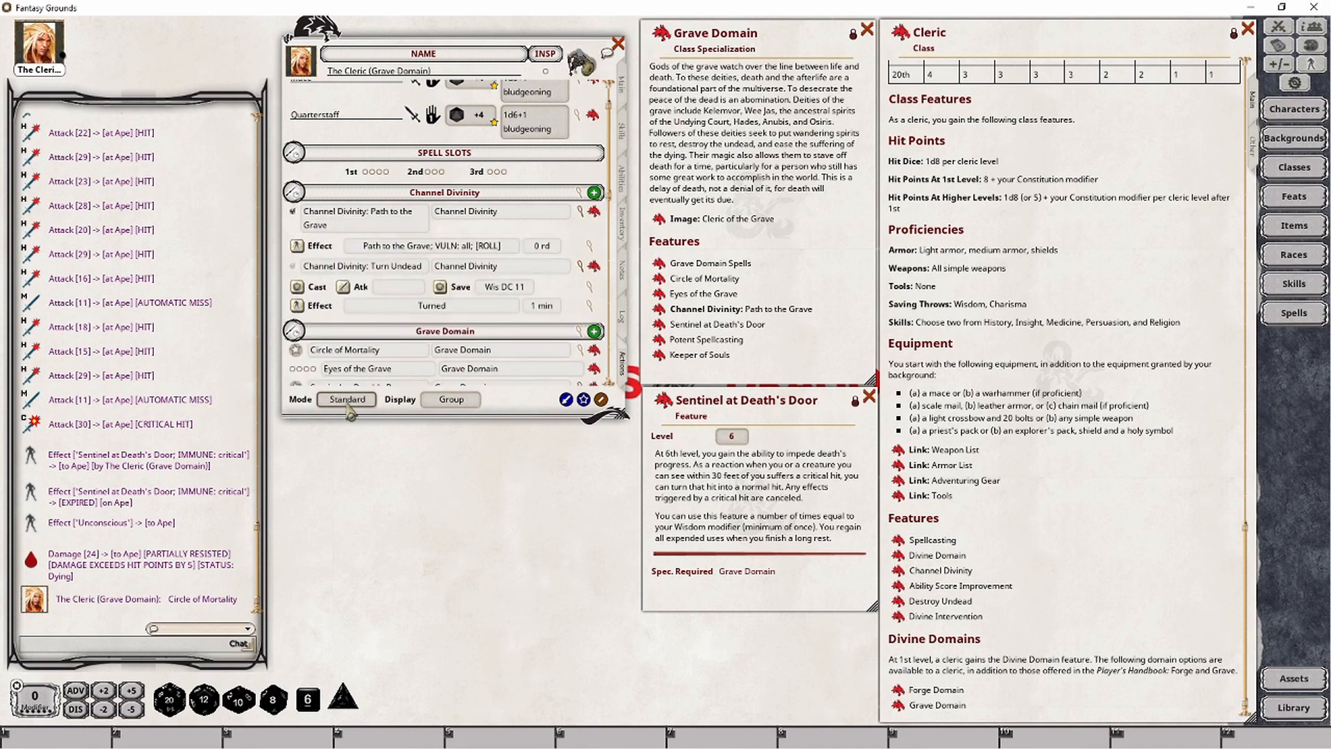
{"action": "left_click", "coordinate": [348, 402]}
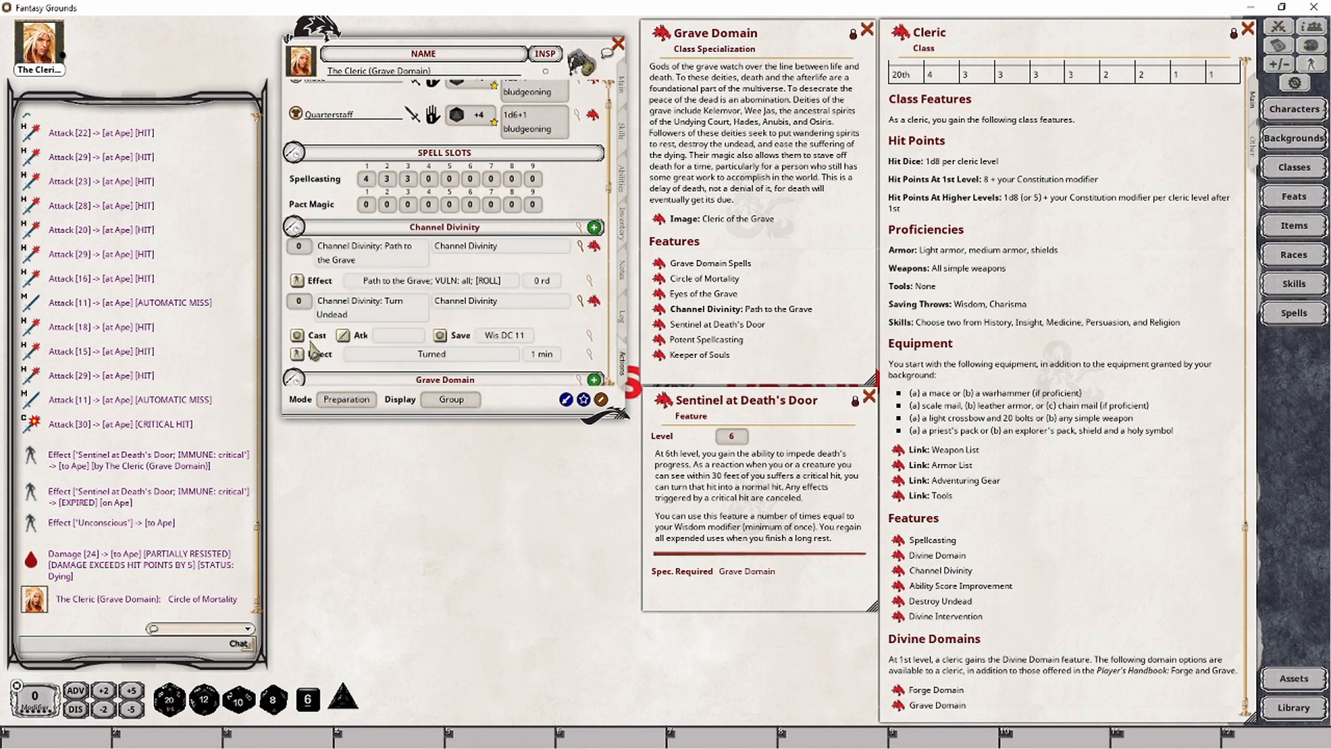
{"action": "scroll", "coordinate": [375, 294], "scroll_direction": "down", "scroll_amount": 3}
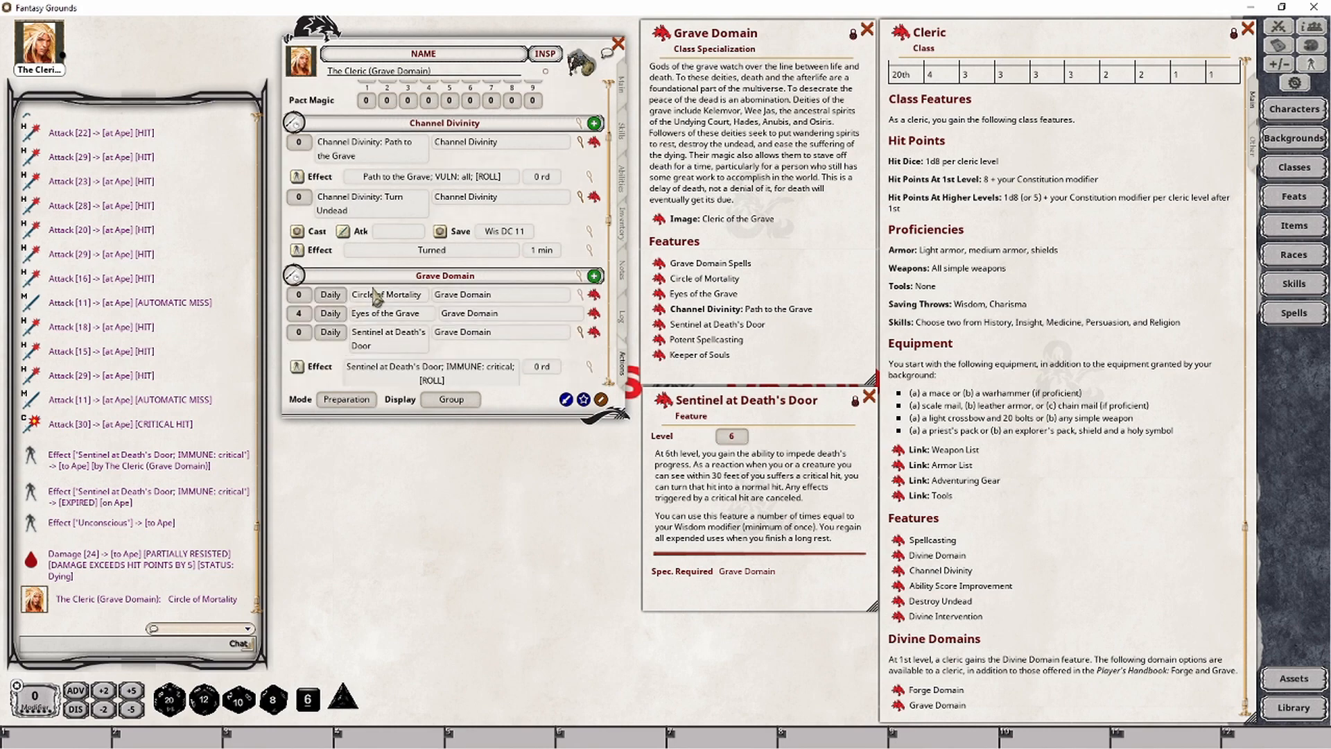
{"action": "scroll", "coordinate": [374, 295], "scroll_direction": "down", "scroll_amount": 2}
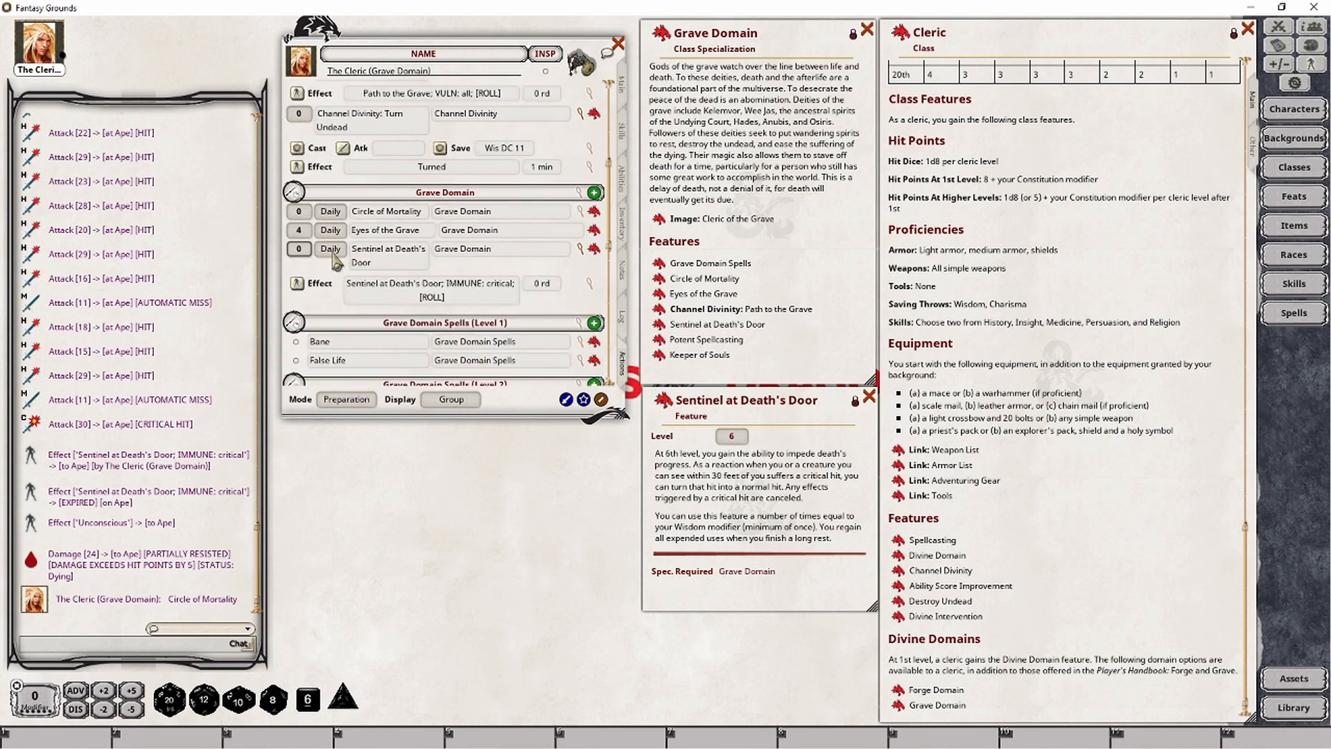
Switch the actions to Combat mode and expend one use of Sentinel at Death's Door
{"action": "left_click", "coordinate": [350, 399]}
{"action": "scroll", "coordinate": [354, 323], "scroll_direction": "down", "scroll_amount": 3}
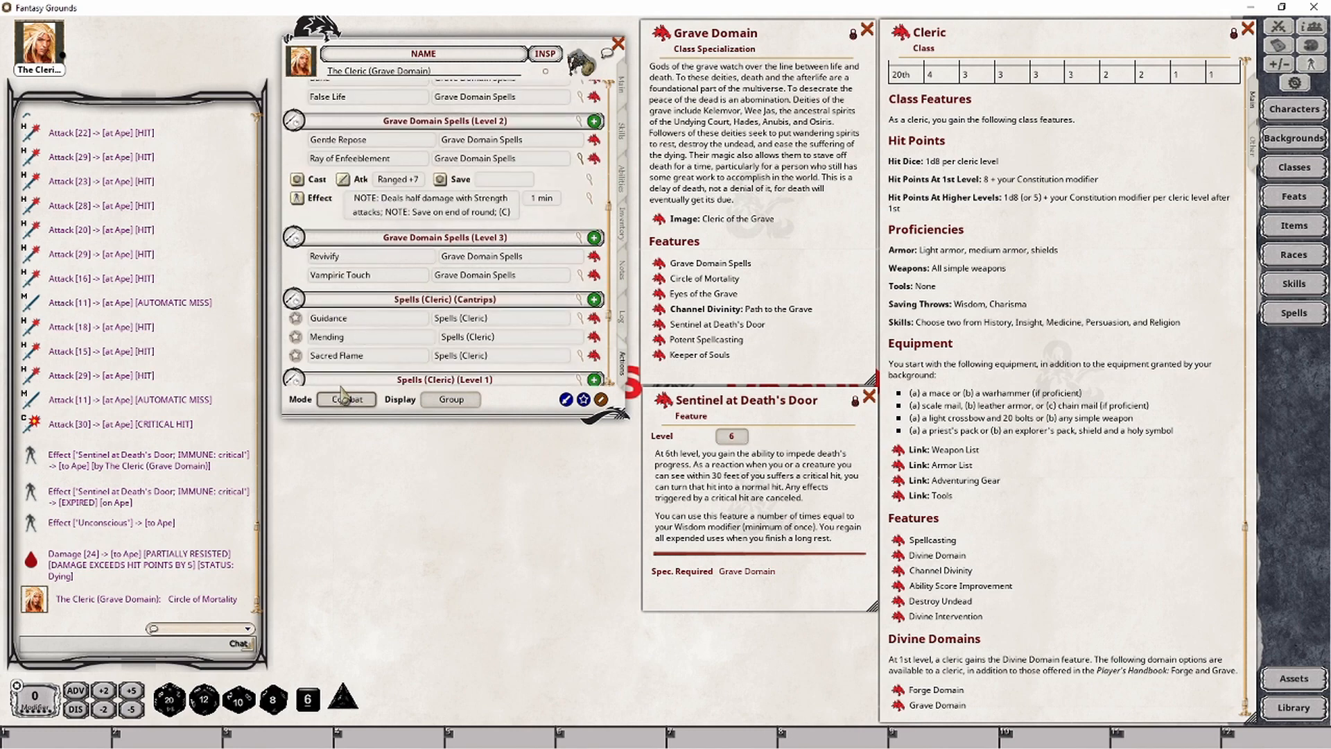
{"action": "scroll", "coordinate": [357, 340], "scroll_direction": "up", "scroll_amount": 7}
{"action": "scroll", "coordinate": [359, 337], "scroll_direction": "up", "scroll_amount": 2}
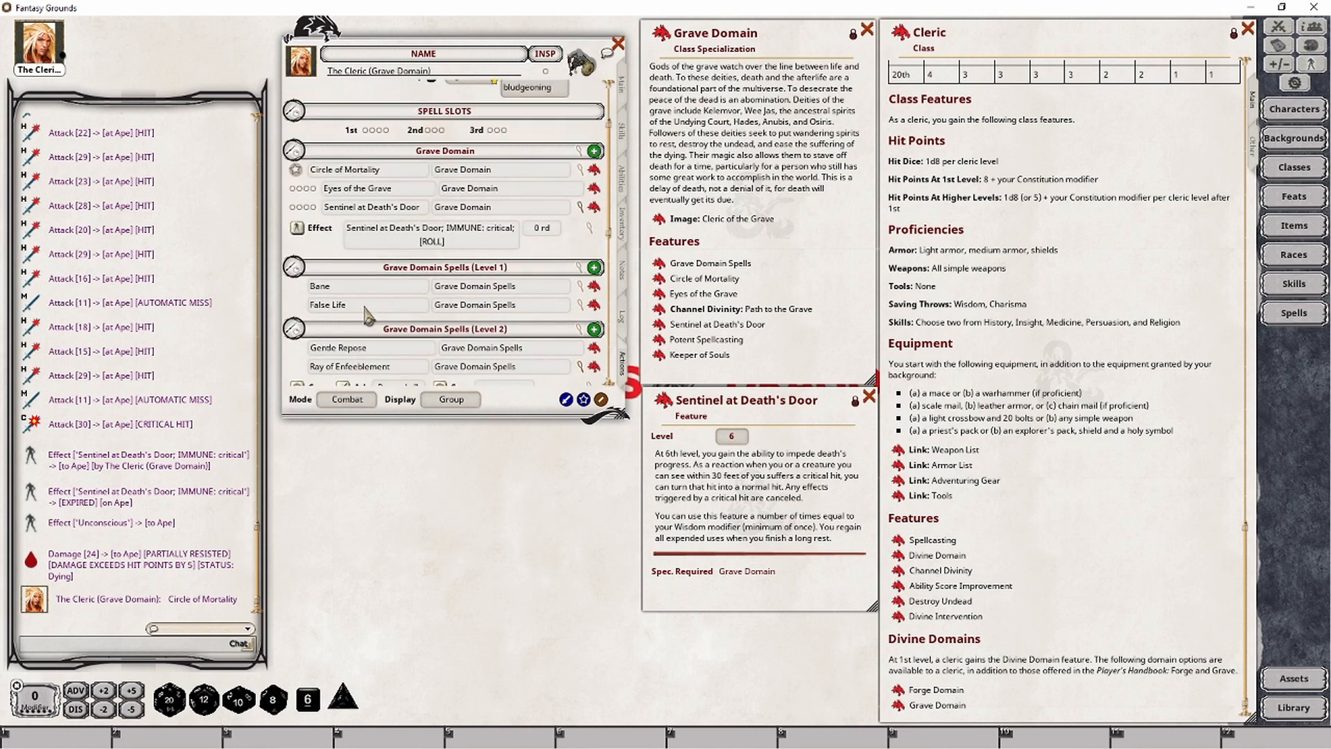
{"action": "left_click", "coordinate": [292, 207]}
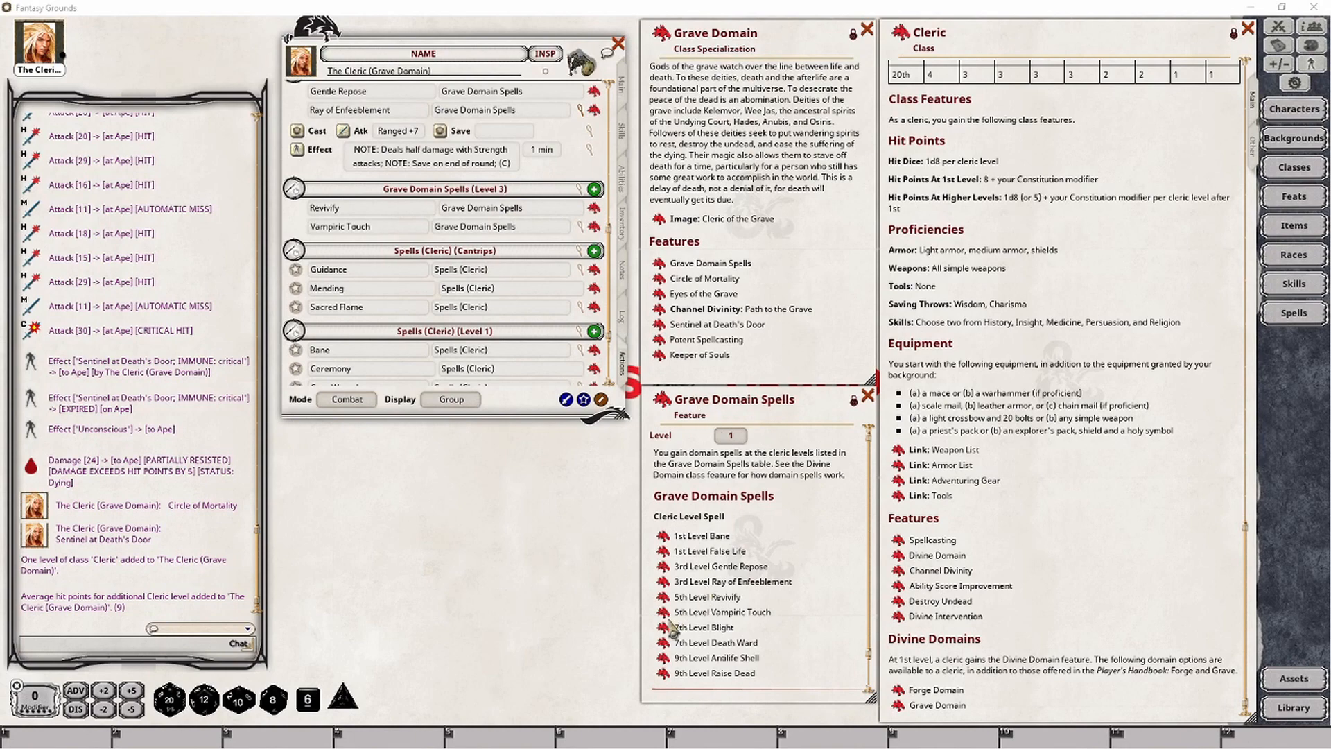
Add Blight and Death Ward from the Grave Domain Spells table to the cleric's actions and collapse both spells' details
{"action": "left_click_drag", "start_coordinate": [663, 629], "coordinate": [430, 227]}
{"action": "left_click_drag", "start_coordinate": [662, 644], "coordinate": [441, 280]}
{"action": "scroll", "coordinate": [495, 298], "scroll_direction": "down", "scroll_amount": 2}
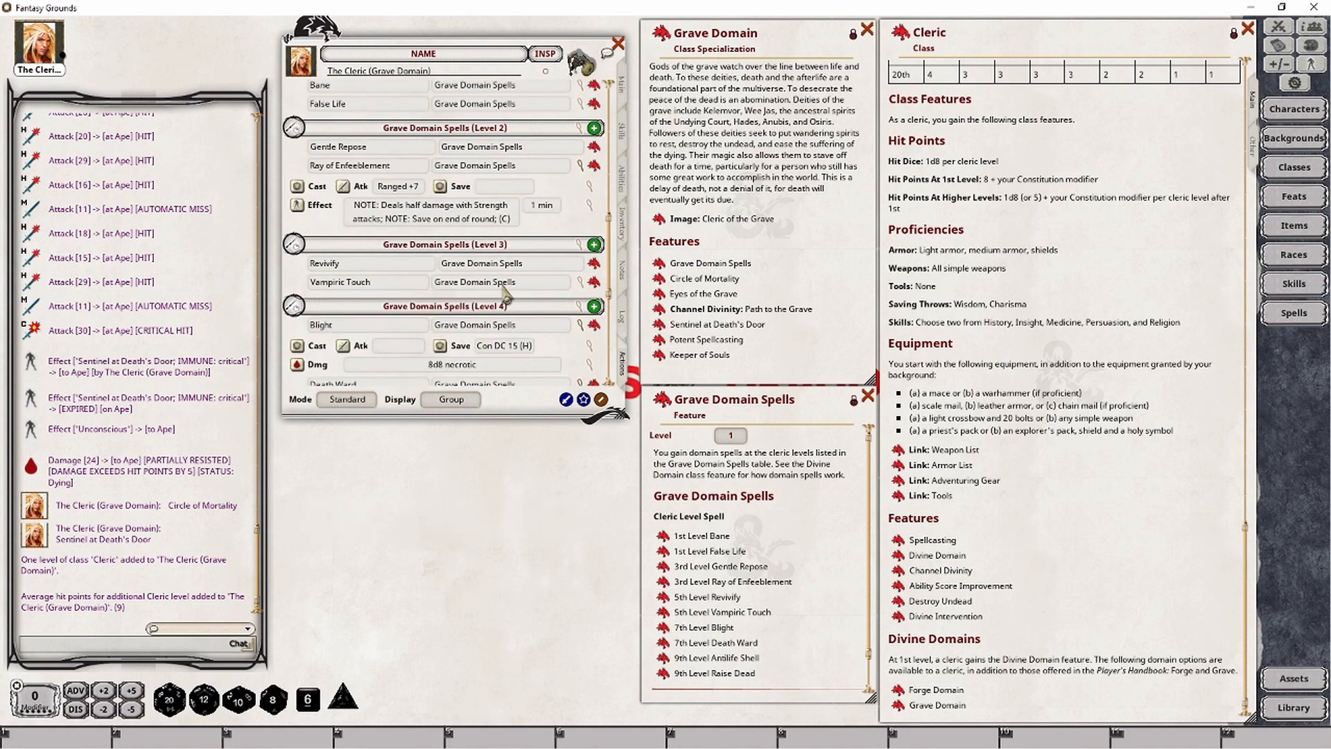
{"action": "left_click", "coordinate": [580, 282]}
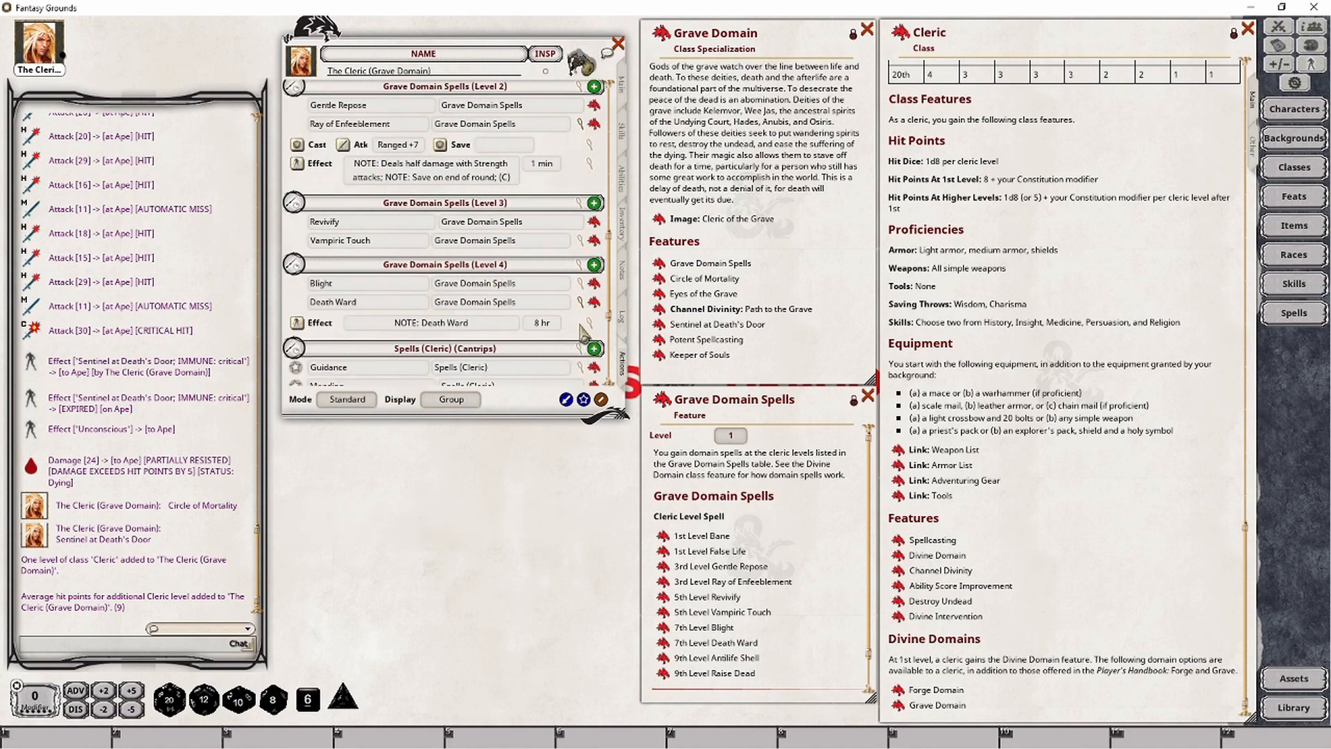
{"action": "left_click", "coordinate": [582, 300]}
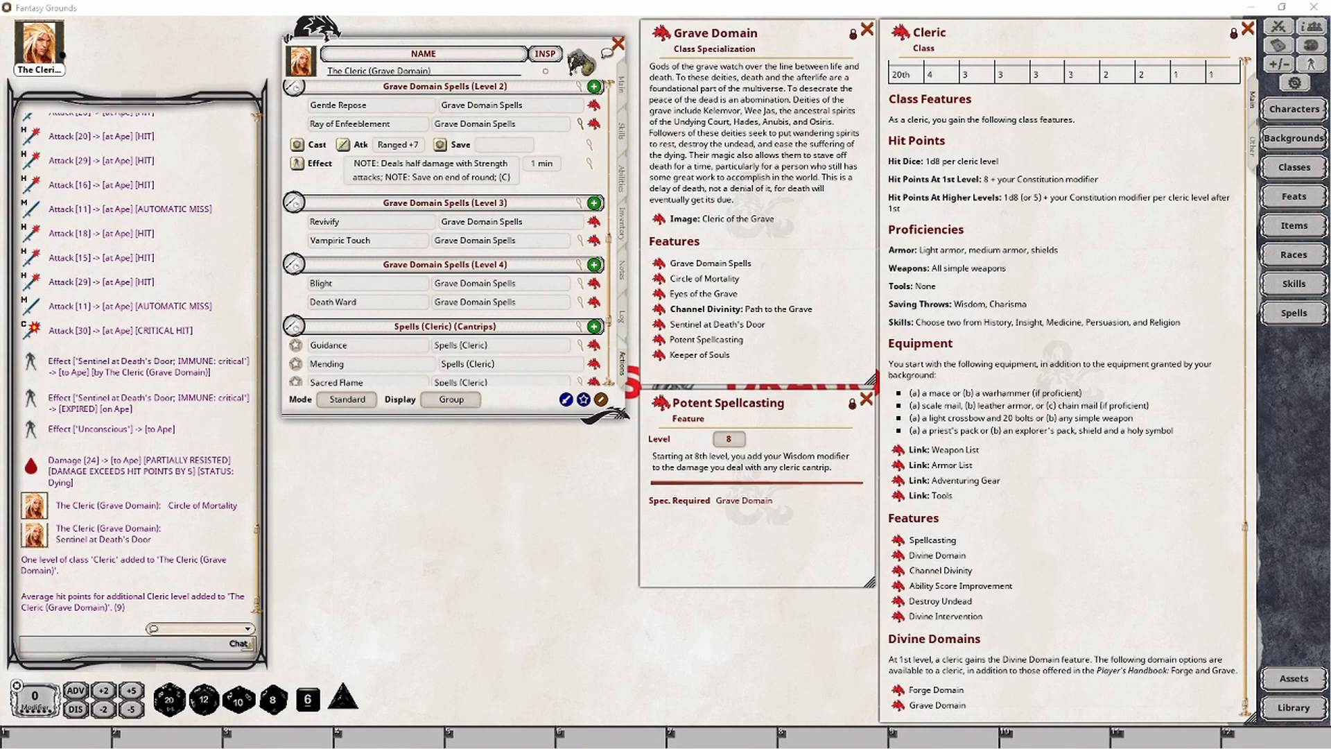
Try out the ability modifier options in Sacred Flame's damage settings
{"action": "scroll", "coordinate": [444, 236], "scroll_direction": "down", "scroll_amount": 3}
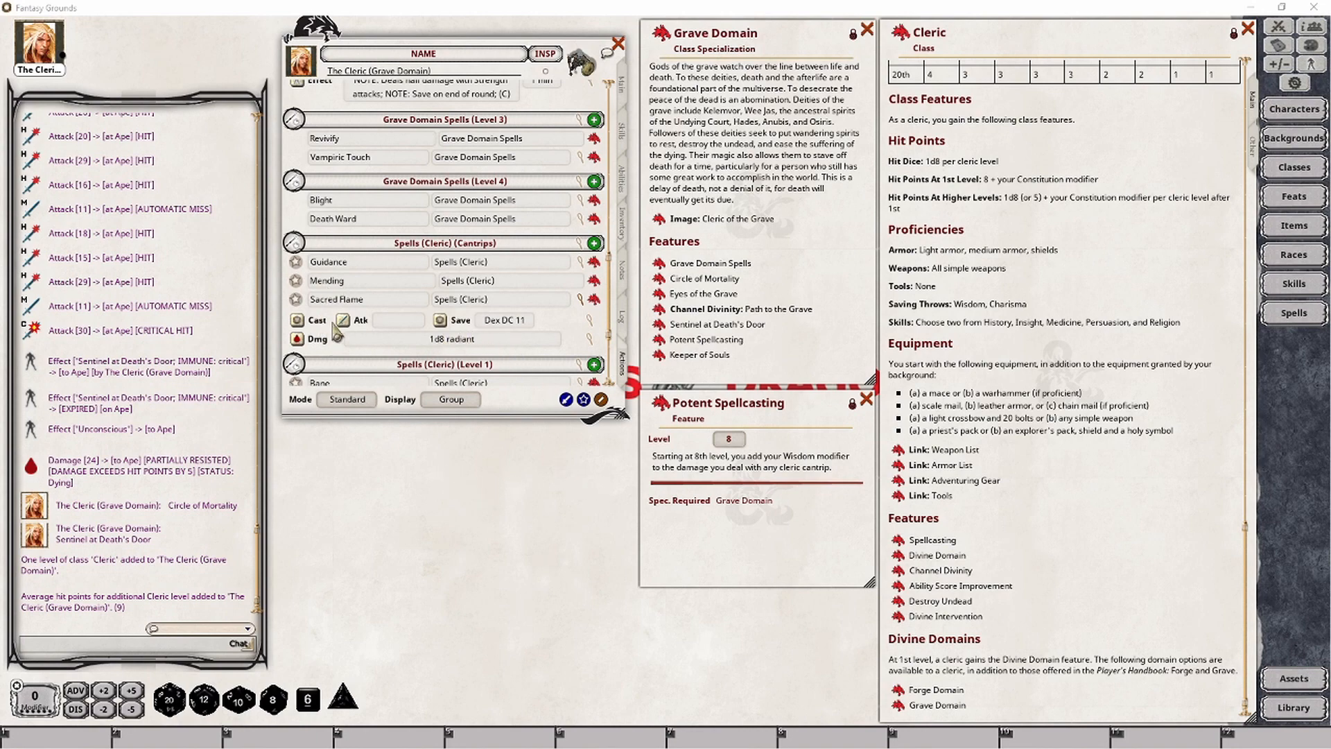
{"action": "left_click", "coordinate": [588, 340]}
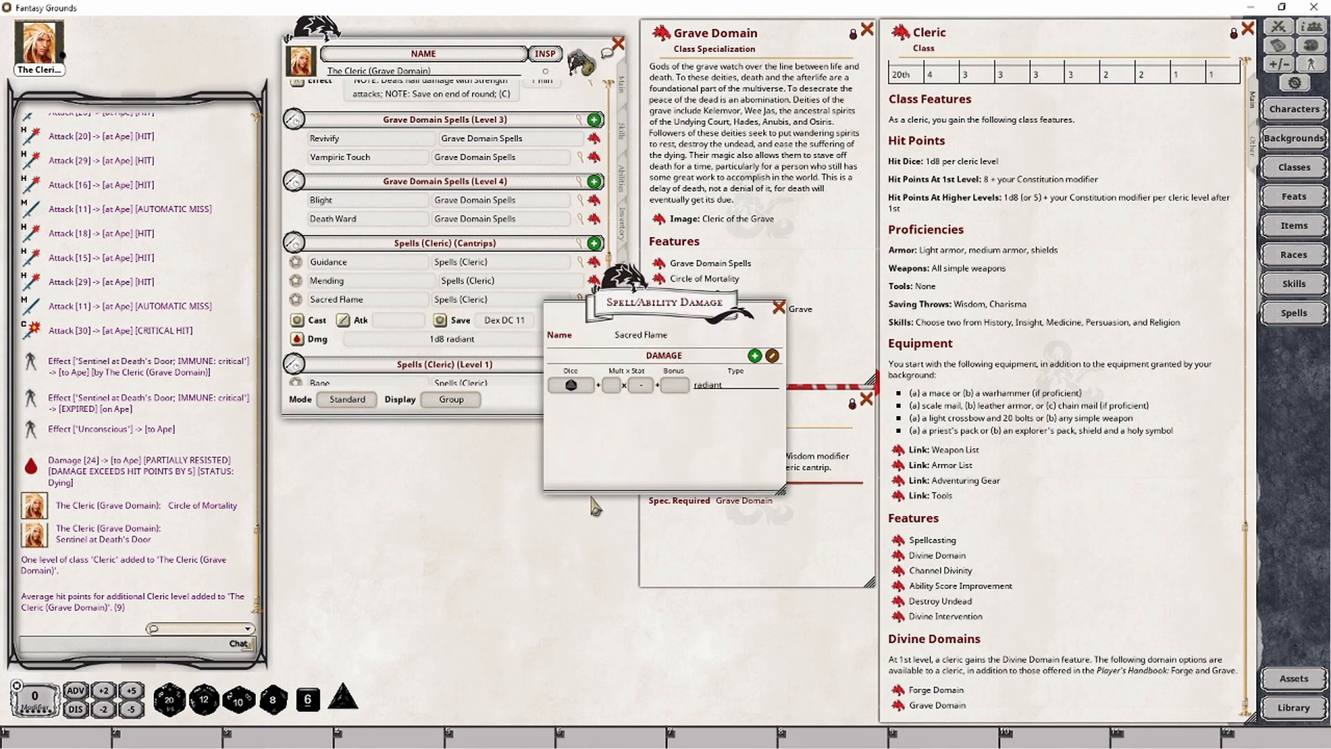
{"action": "left_click", "coordinate": [649, 389]}
{"action": "left_click", "coordinate": [642, 391]}
{"action": "left_click", "coordinate": [642, 390]}
{"action": "left_click", "coordinate": [642, 388]}
{"action": "left_click", "coordinate": [778, 308]}
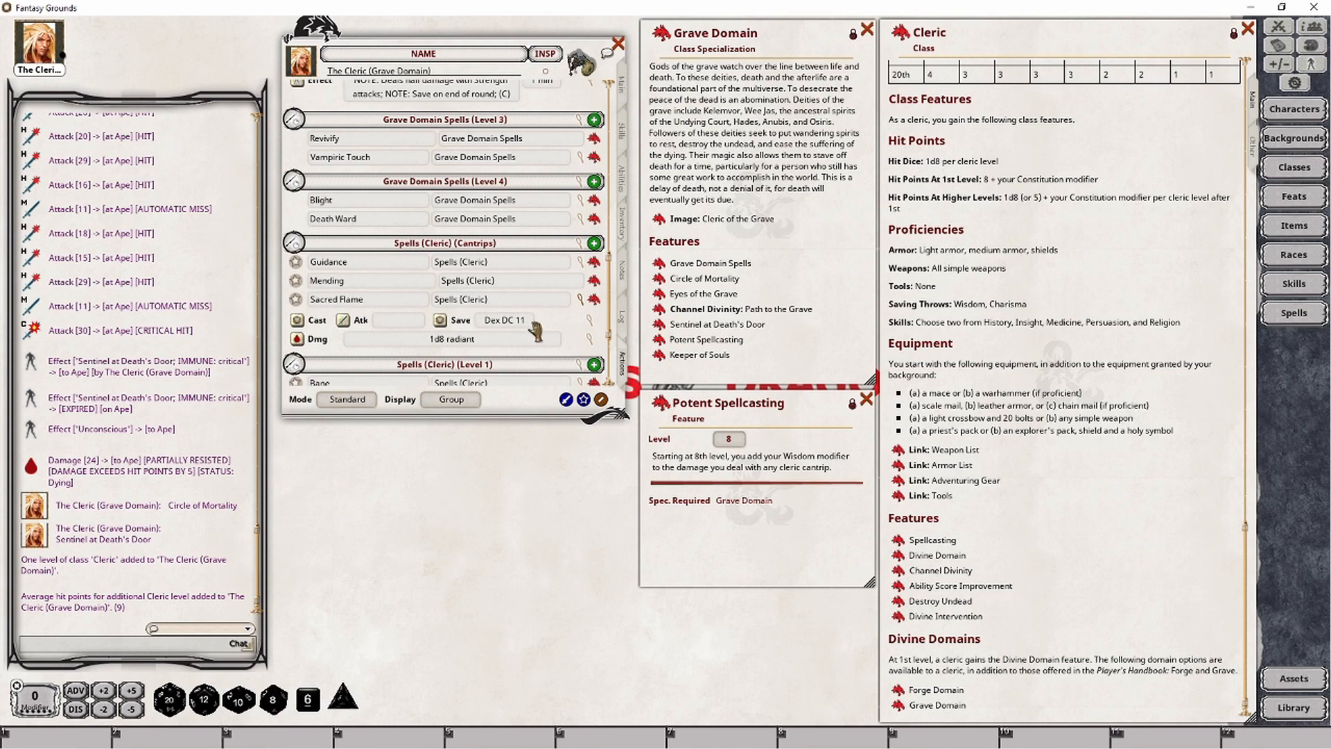
Assign the Potent Spellcasting power to the Grave Domain group by copying that group name
{"action": "scroll", "coordinate": [541, 323], "scroll_direction": "up", "scroll_amount": 6}
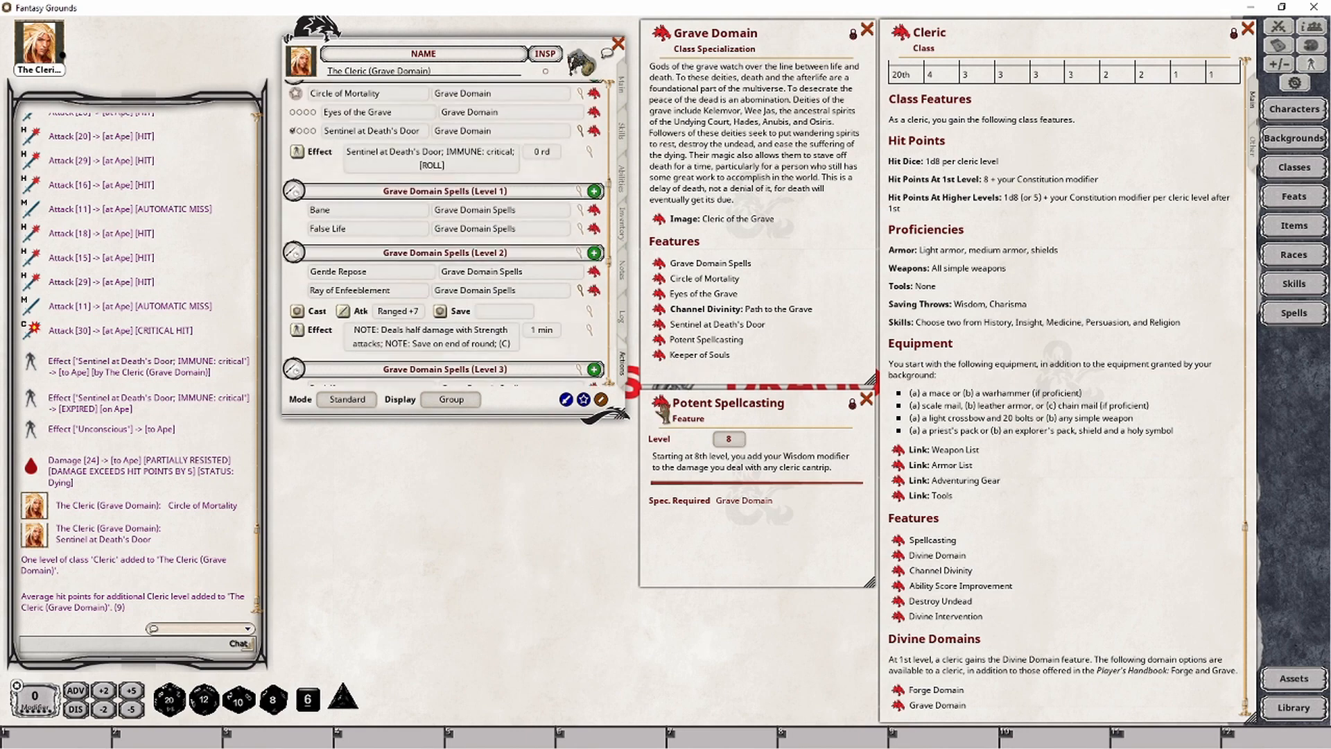
{"action": "scroll", "coordinate": [529, 260], "scroll_direction": "up", "scroll_amount": 4}
{"action": "scroll", "coordinate": [513, 277], "scroll_direction": "up", "scroll_amount": 3}
{"action": "scroll", "coordinate": [504, 343], "scroll_direction": "down", "scroll_amount": 2}
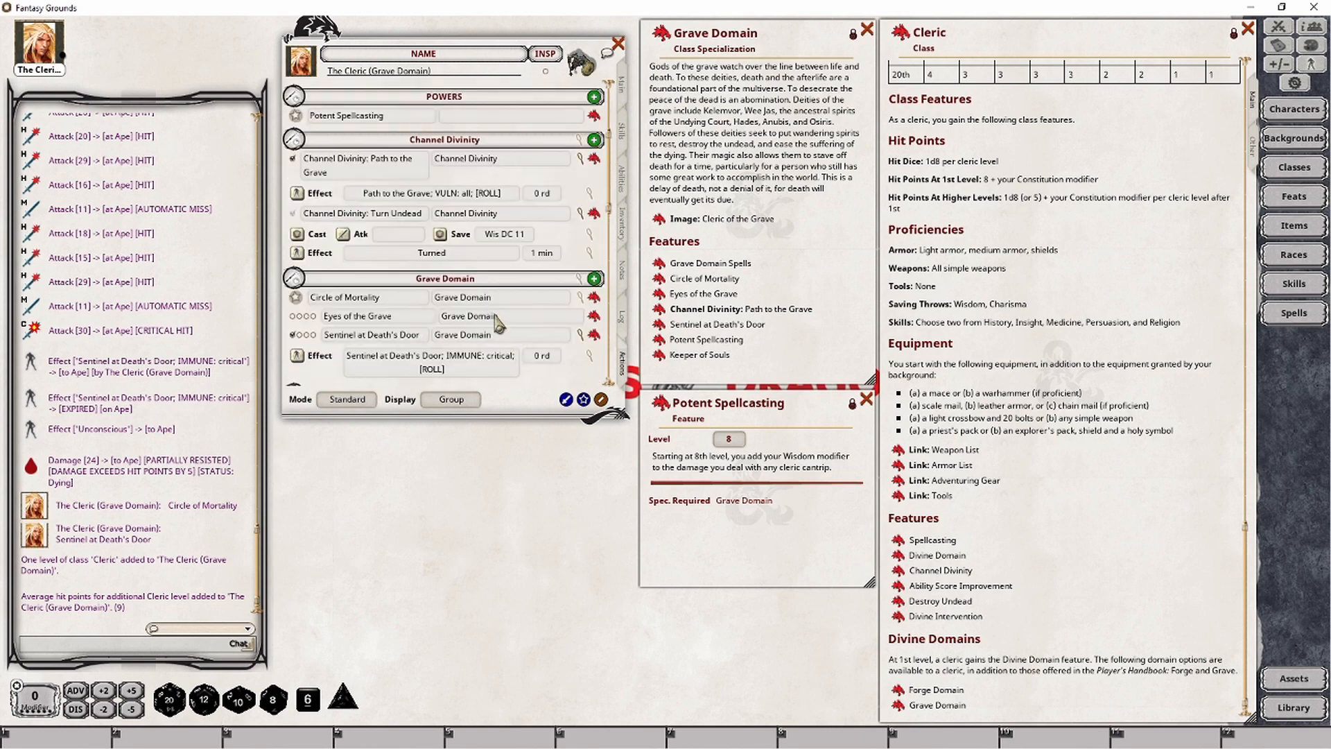
{"action": "double_click", "coordinate": [496, 297]}
{"action": "scroll", "coordinate": [548, 312], "scroll_direction": "up", "scroll_amount": 4}
{"action": "scroll", "coordinate": [478, 270], "scroll_direction": "down", "scroll_amount": 2}
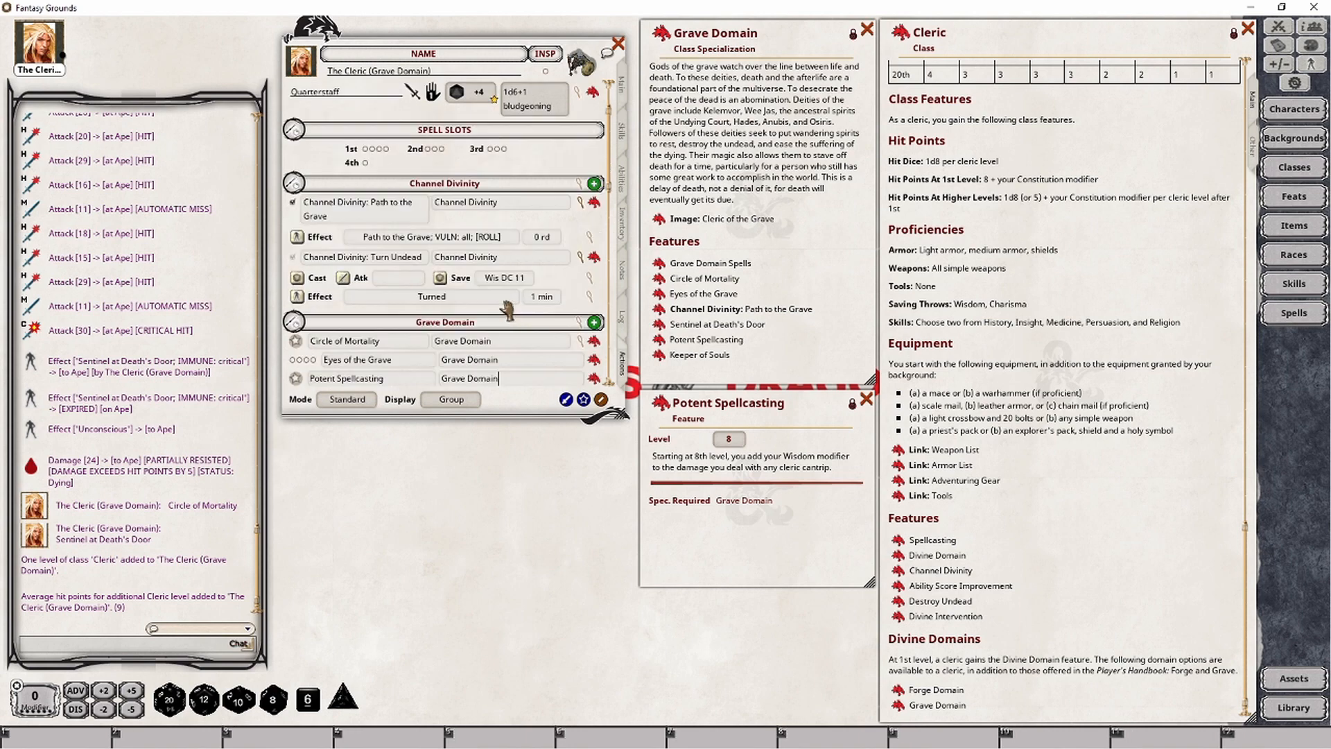
Add an effect action to Potent Spellcasting and open the effect's settings
{"action": "scroll", "coordinate": [515, 319], "scroll_direction": "down", "scroll_amount": 4}
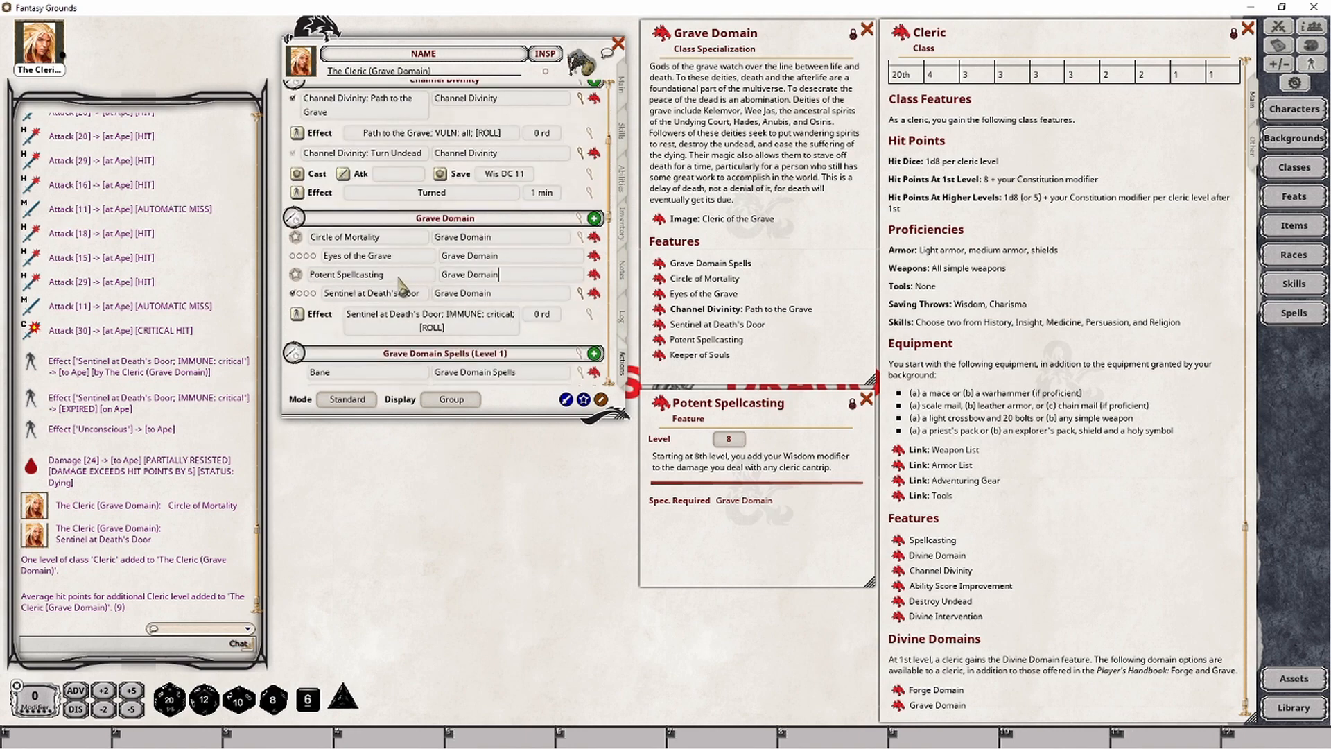
{"action": "right_click", "coordinate": [525, 283]}
{"action": "left_click", "coordinate": [555, 279]}
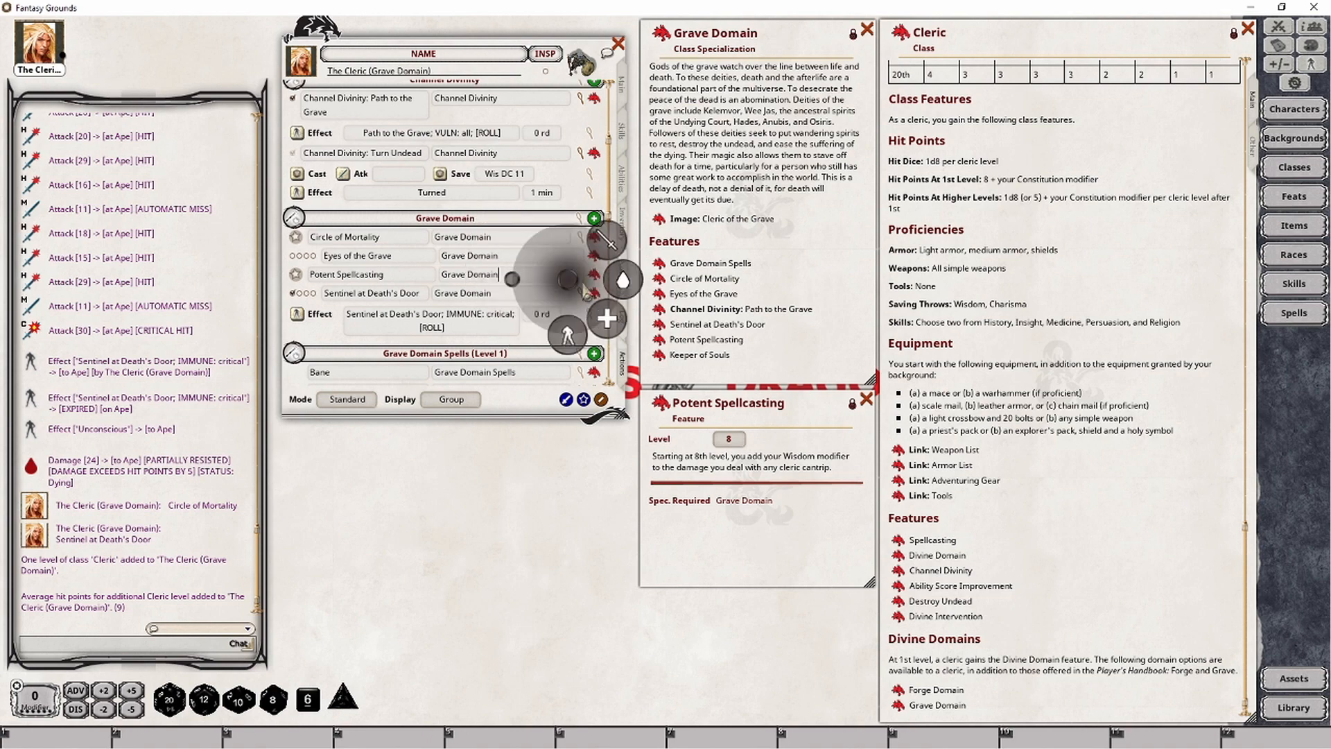
{"action": "left_click", "coordinate": [580, 340]}
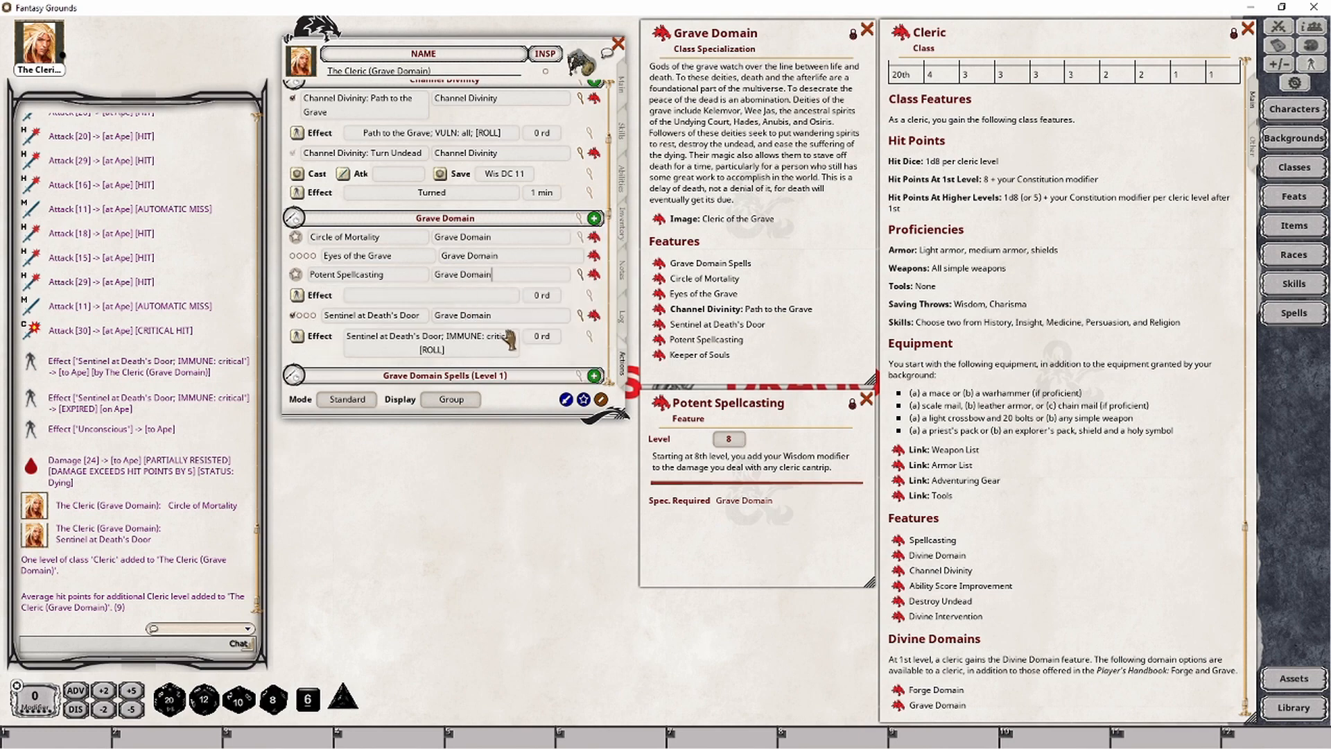
{"action": "left_click", "coordinate": [589, 295]}
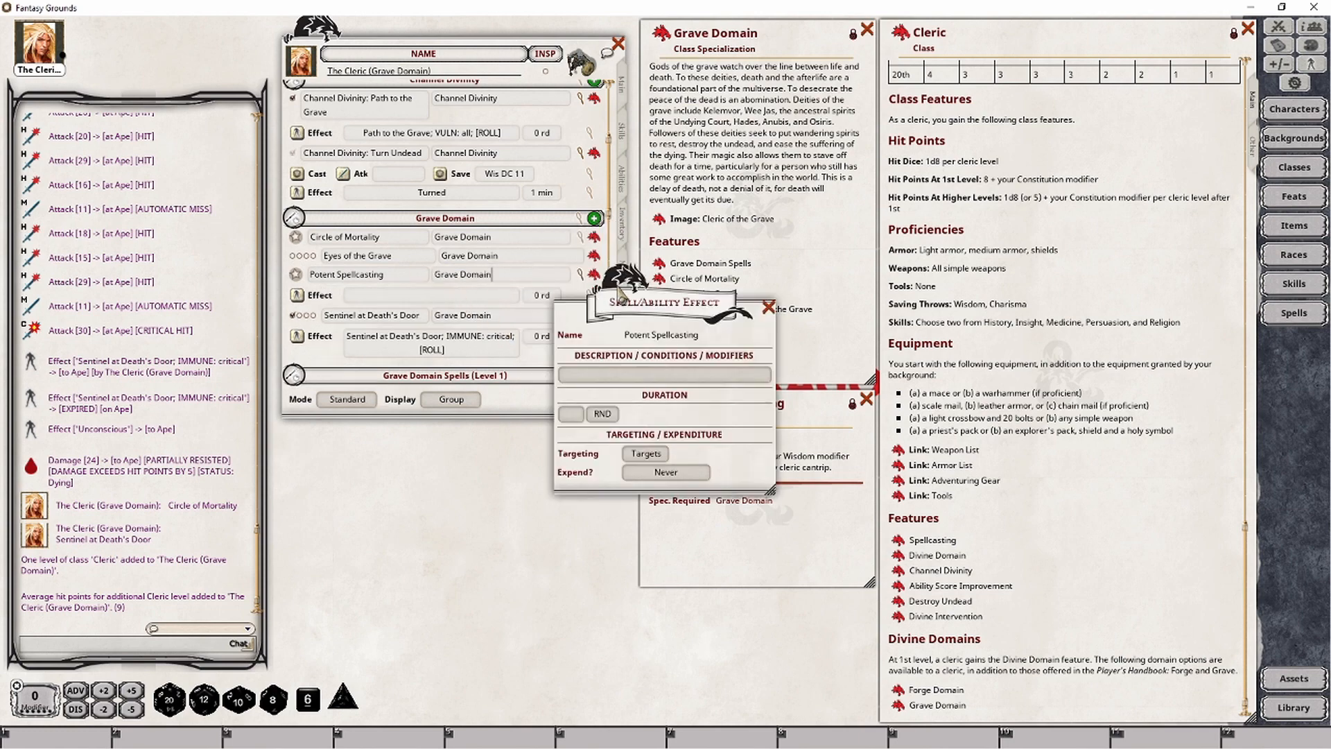
Define the Potent Spellcasting effect as "Potent Spellcasting; DMG: [WIS]" with targeting set to Self
{"action": "left_click_drag", "start_coordinate": [632, 305], "coordinate": [420, 443]}
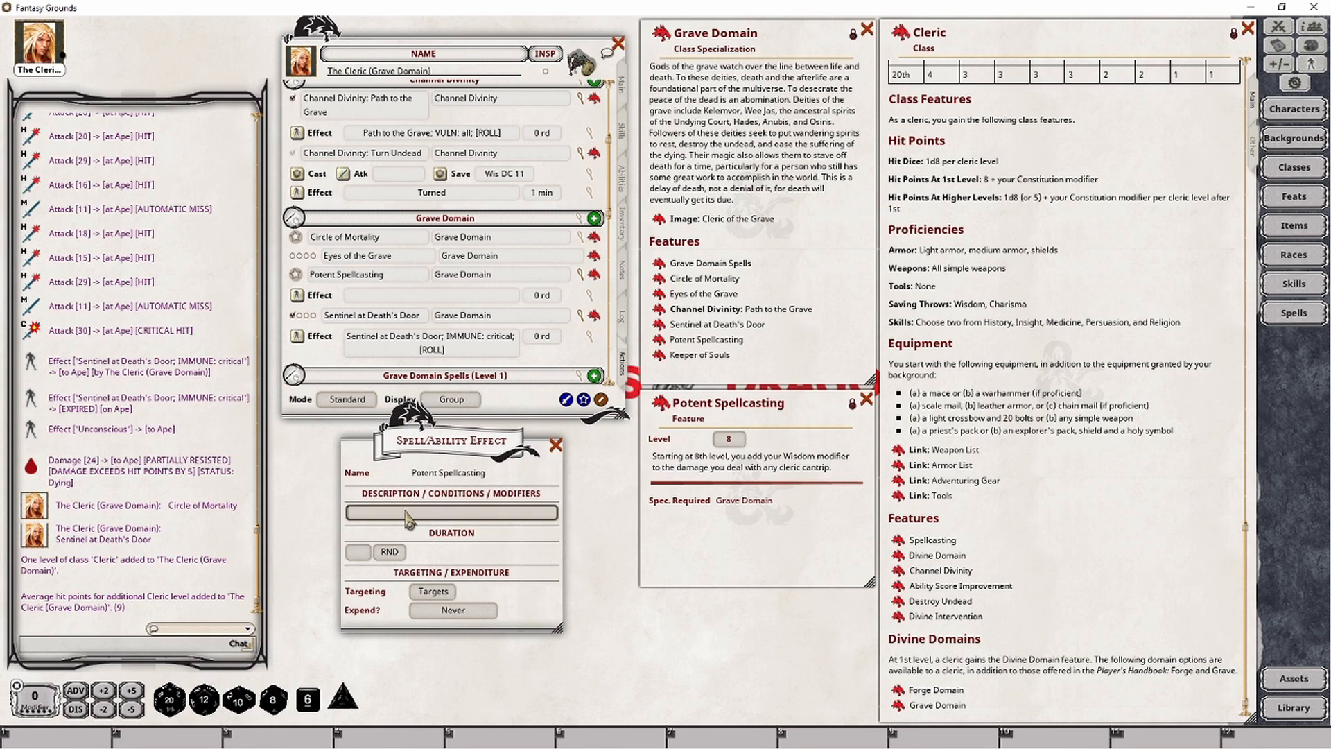
{"action": "left_click", "coordinate": [406, 513]}
{"action": "type", "text": "Potent Spellcasting; DMG:"}
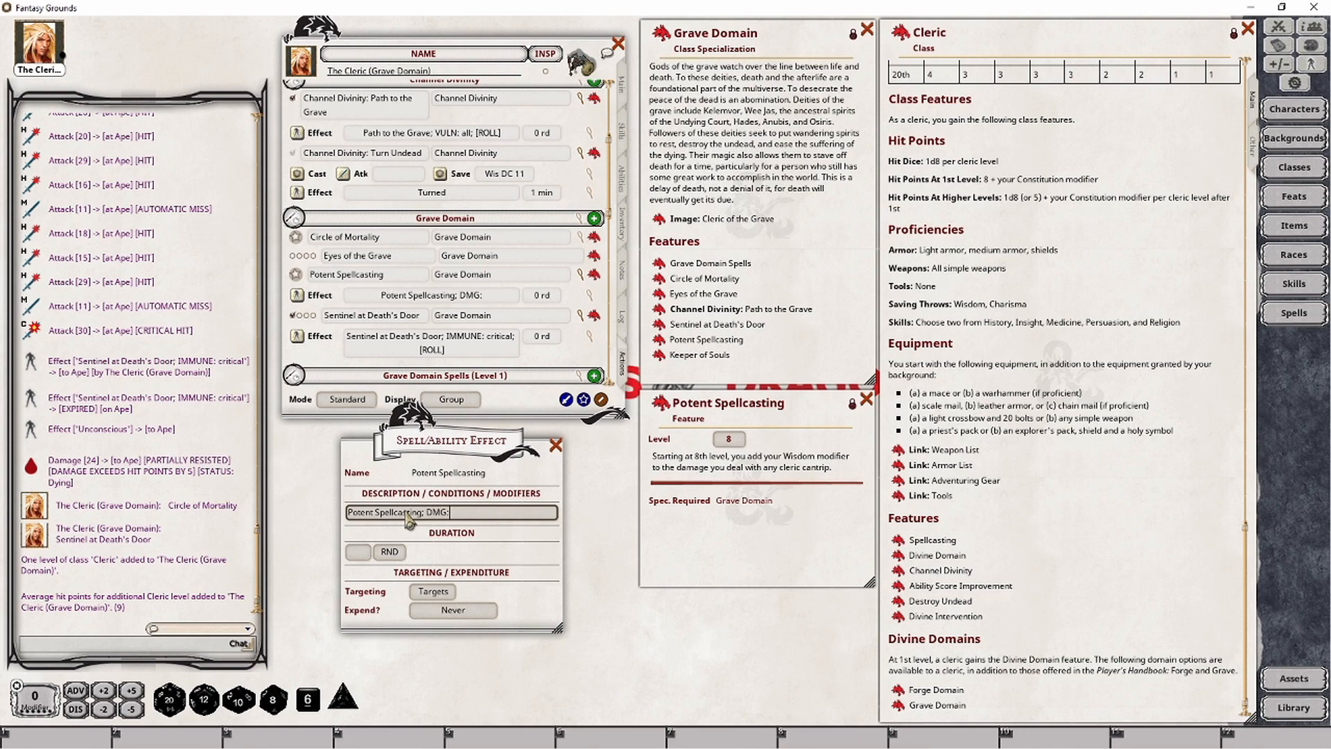
{"action": "type", "text": " [WIS]"}
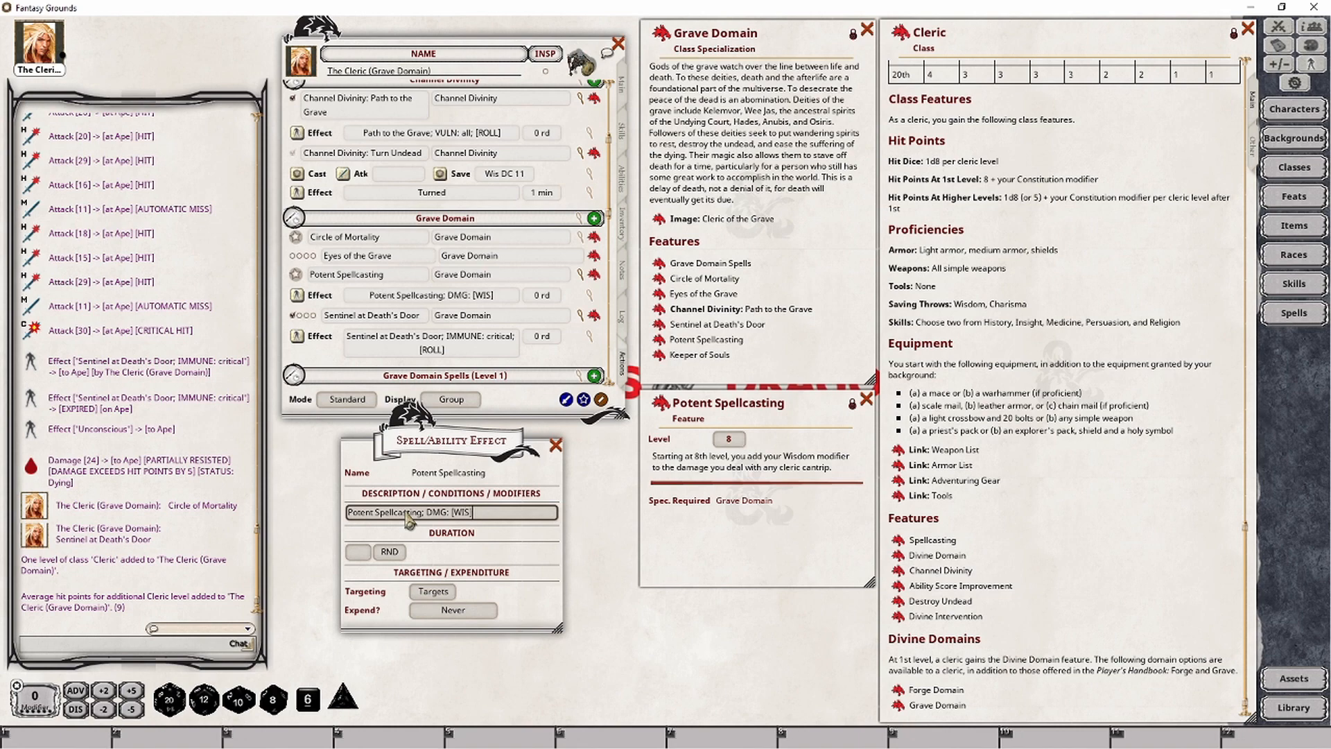
{"action": "left_click", "coordinate": [444, 591]}
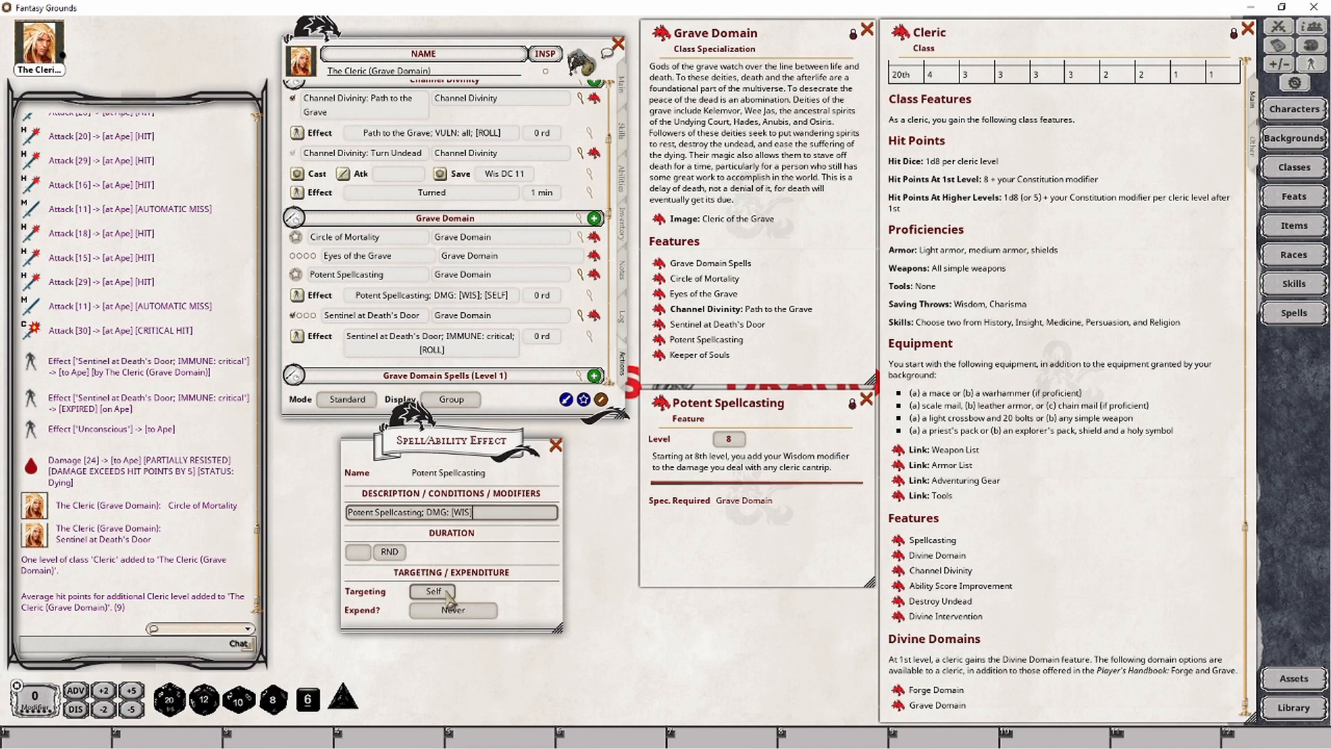
{"action": "left_click", "coordinate": [556, 445]}
Test the Potent Spellcasting effect on the cleric in the combat tracker and remove it from the cleric's effects
{"action": "left_click", "coordinate": [1279, 27]}
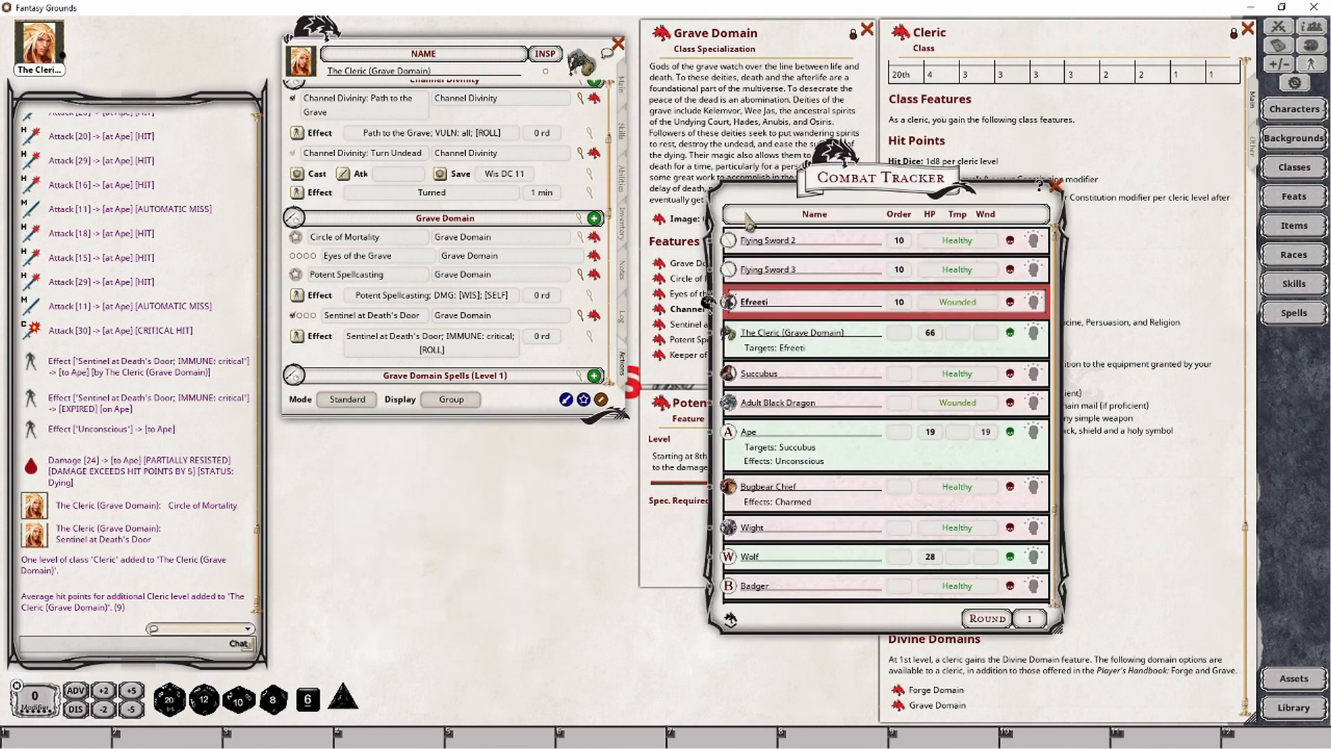
{"action": "left_click_drag", "start_coordinate": [825, 188], "coordinate": [779, 223]}
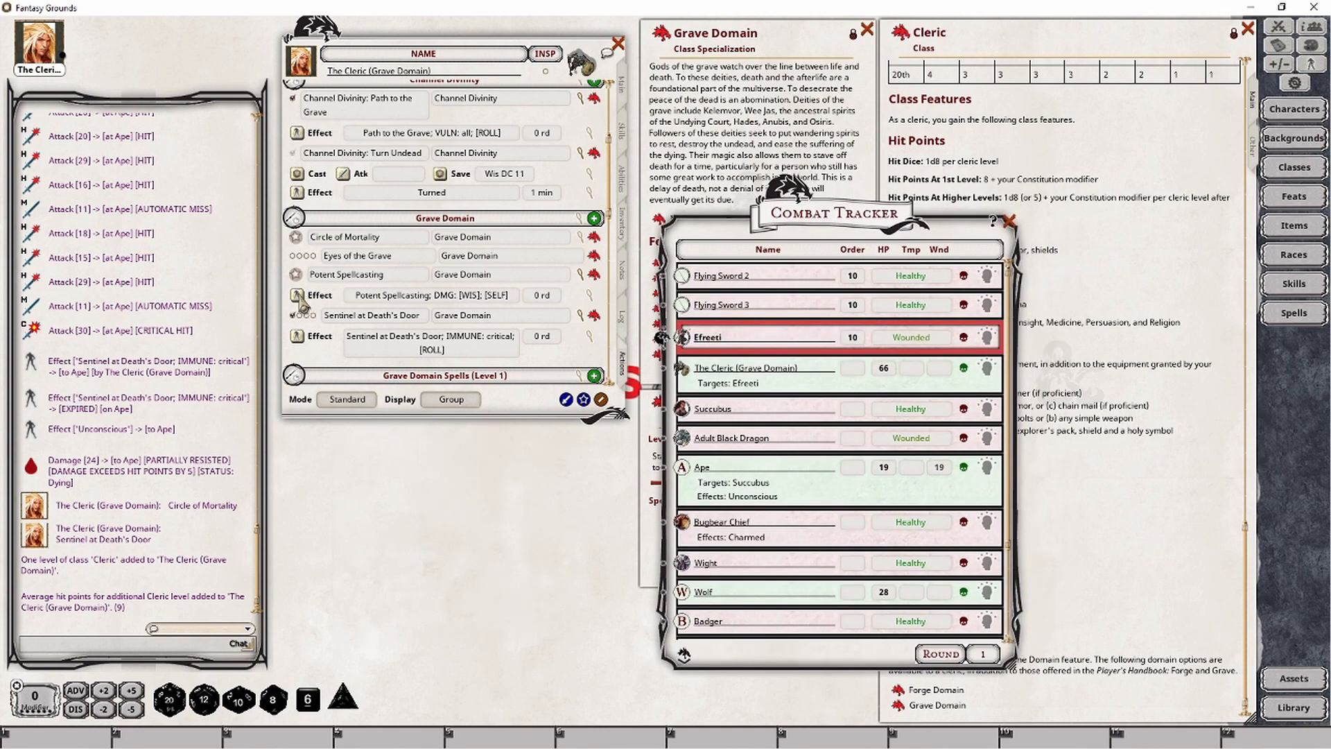
{"action": "left_click", "coordinate": [298, 297]}
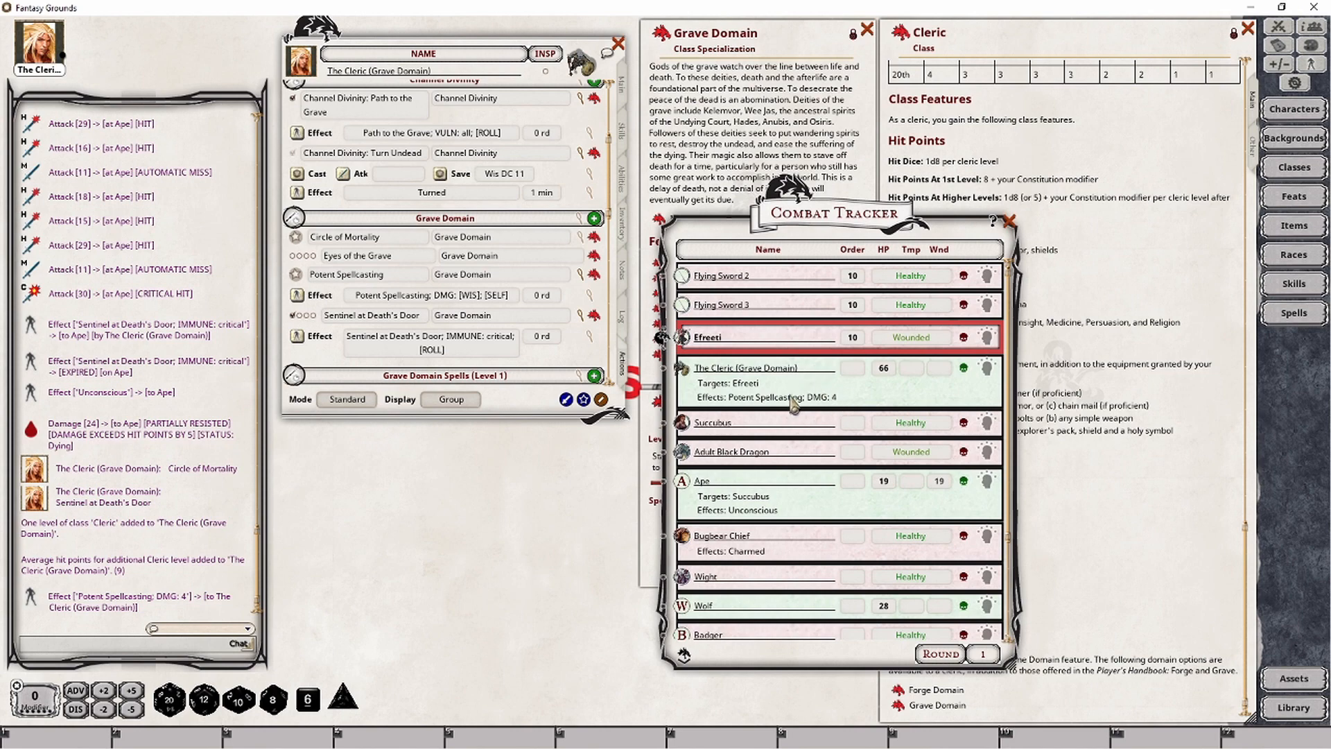
{"action": "left_click", "coordinate": [987, 369]}
{"action": "left_click", "coordinate": [981, 387]}
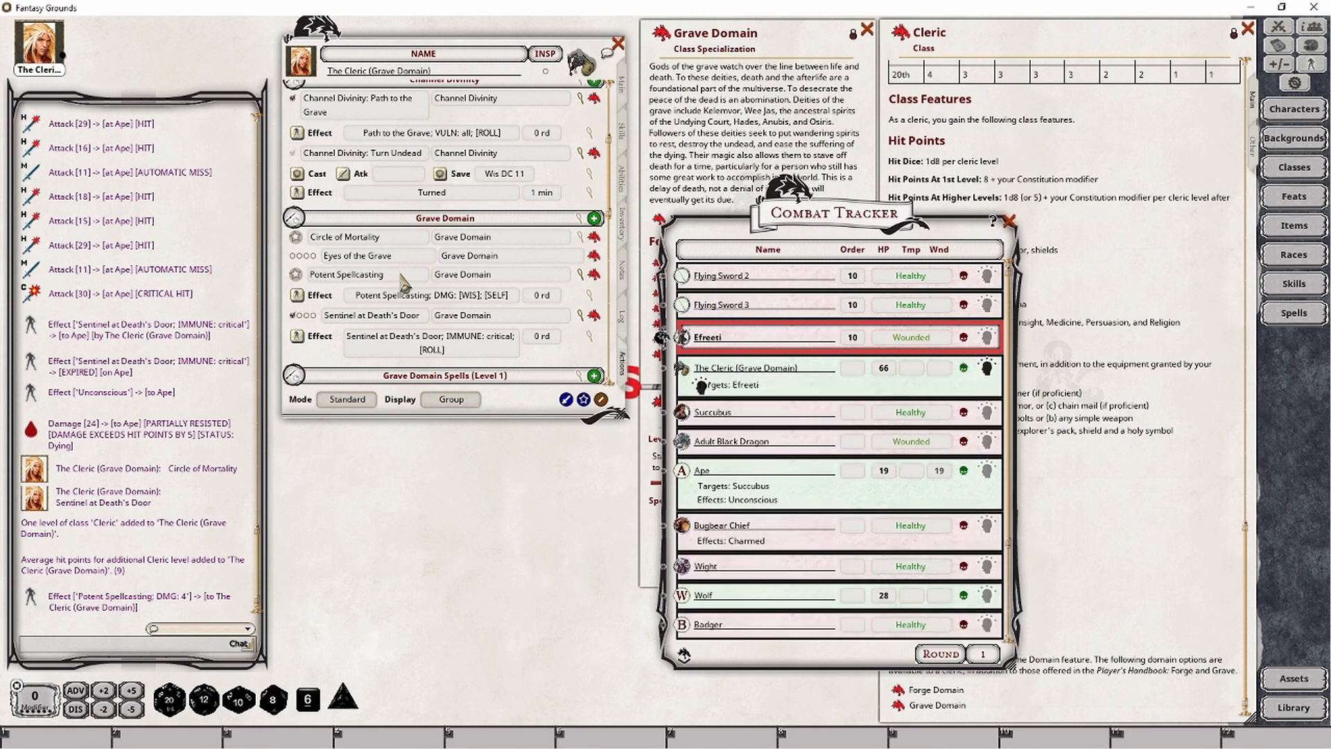
Set the Potent Spellcasting effect to expend on the next roll
{"action": "left_click", "coordinate": [589, 294]}
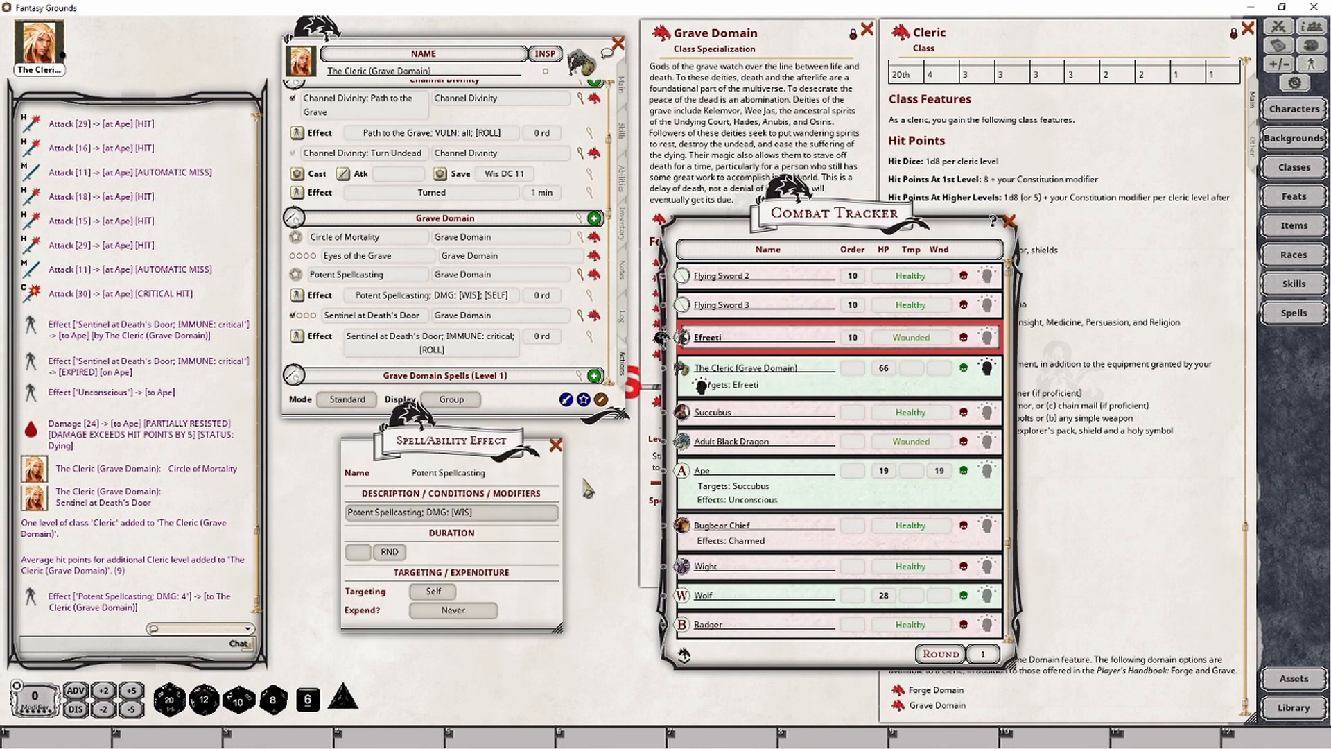
{"action": "left_click", "coordinate": [454, 610]}
{"action": "left_click", "coordinate": [478, 611]}
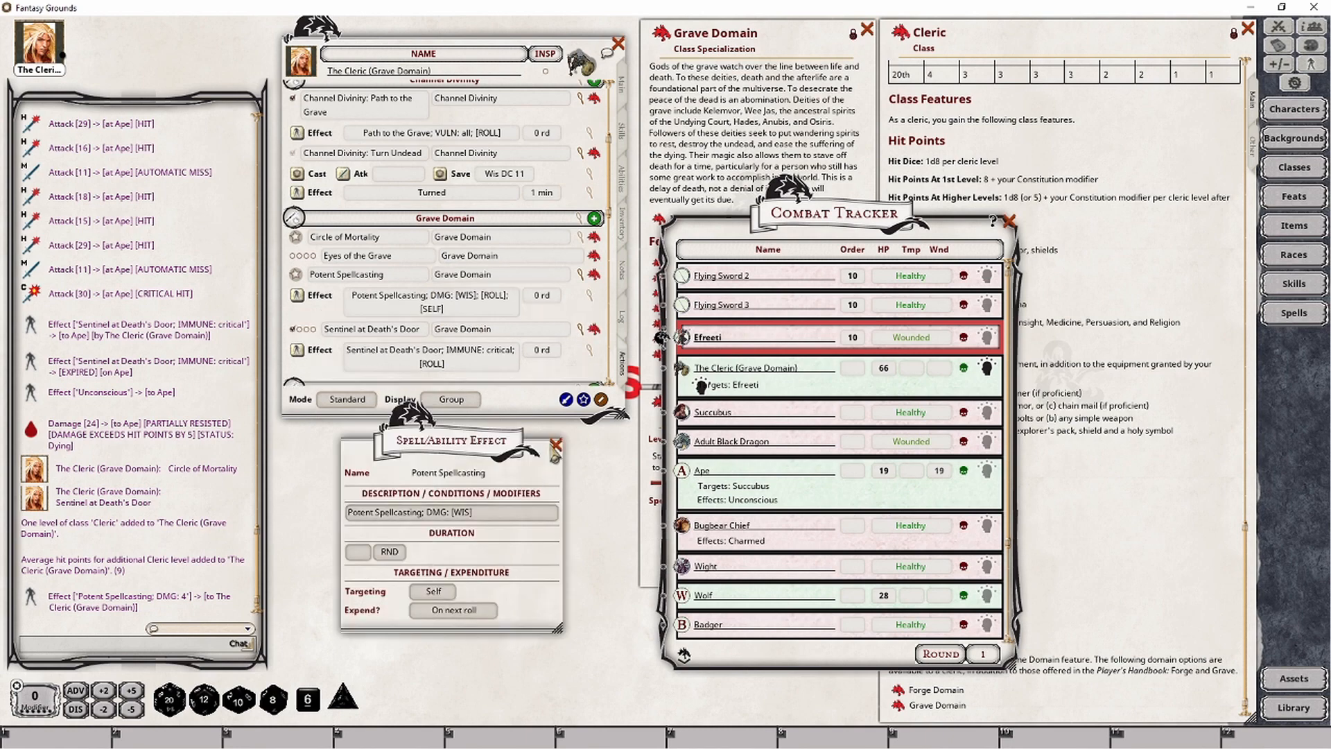
{"action": "left_click", "coordinate": [555, 444]}
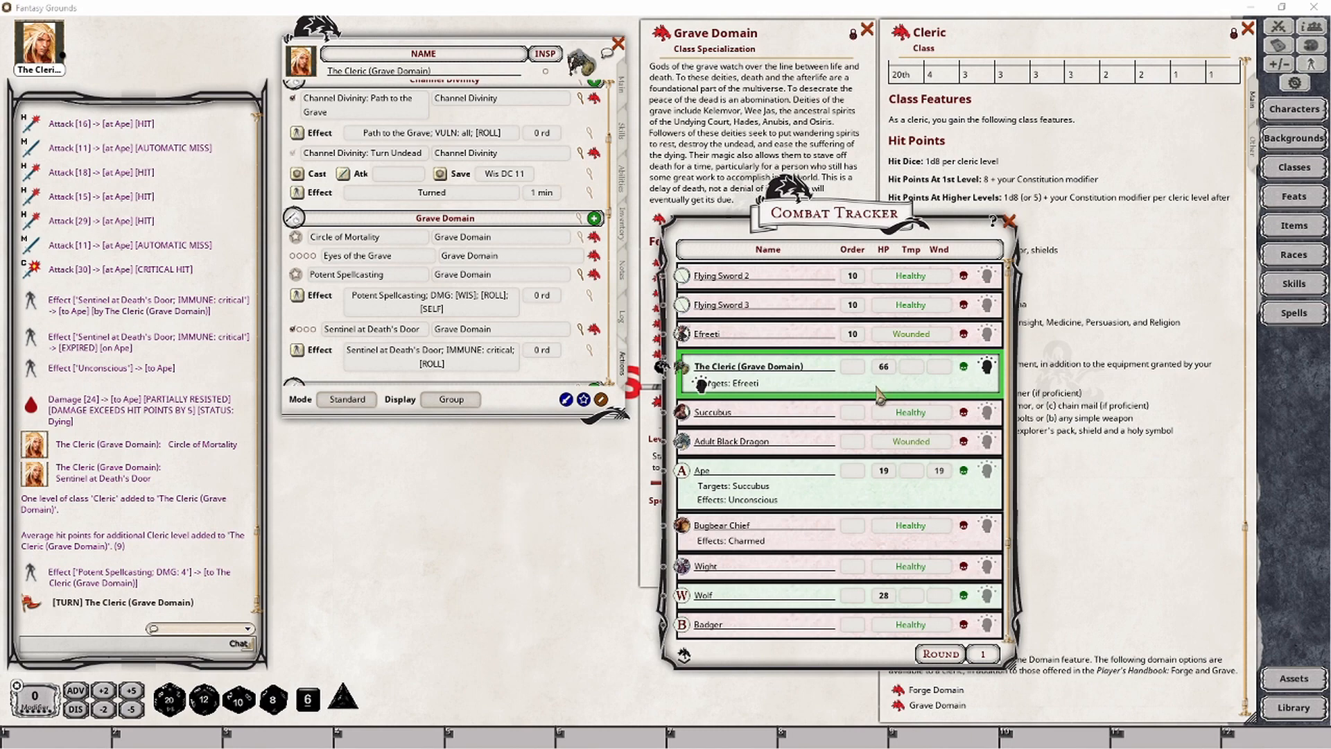
Apply the Potent Spellcasting effect to the cleric and roll Sacred Flame damage against the Efreeti, closing the combat tracker when done
{"action": "left_click", "coordinate": [304, 298]}
{"action": "scroll", "coordinate": [458, 253], "scroll_direction": "down", "scroll_amount": 4}
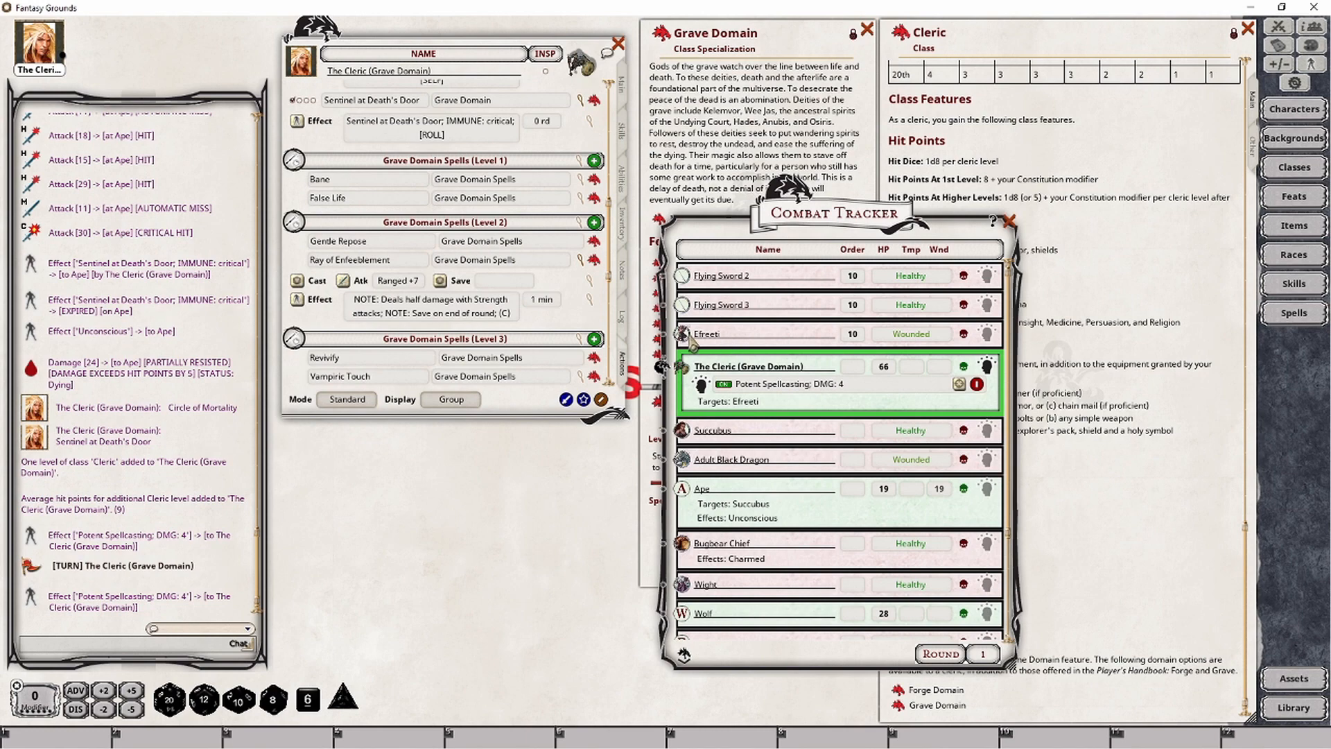
{"action": "scroll", "coordinate": [415, 315], "scroll_direction": "down", "scroll_amount": 6}
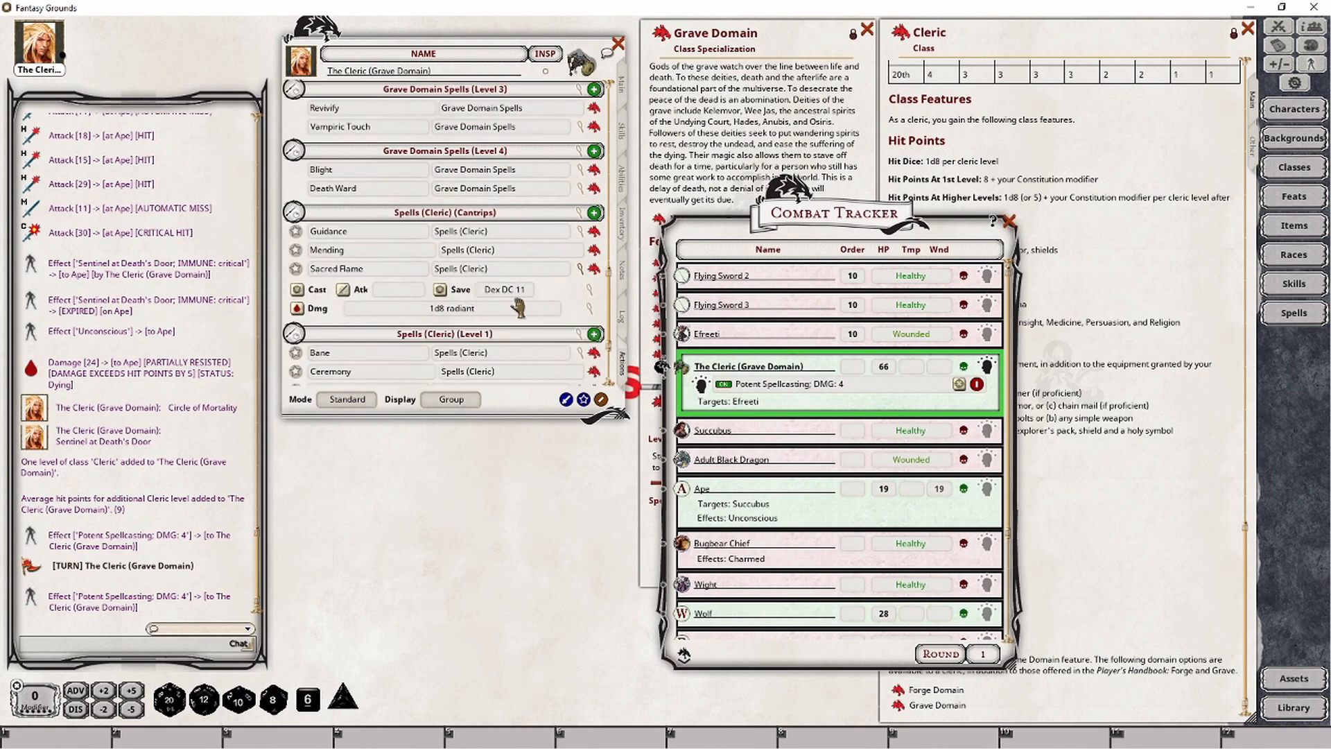
{"action": "double_click", "coordinate": [297, 309]}
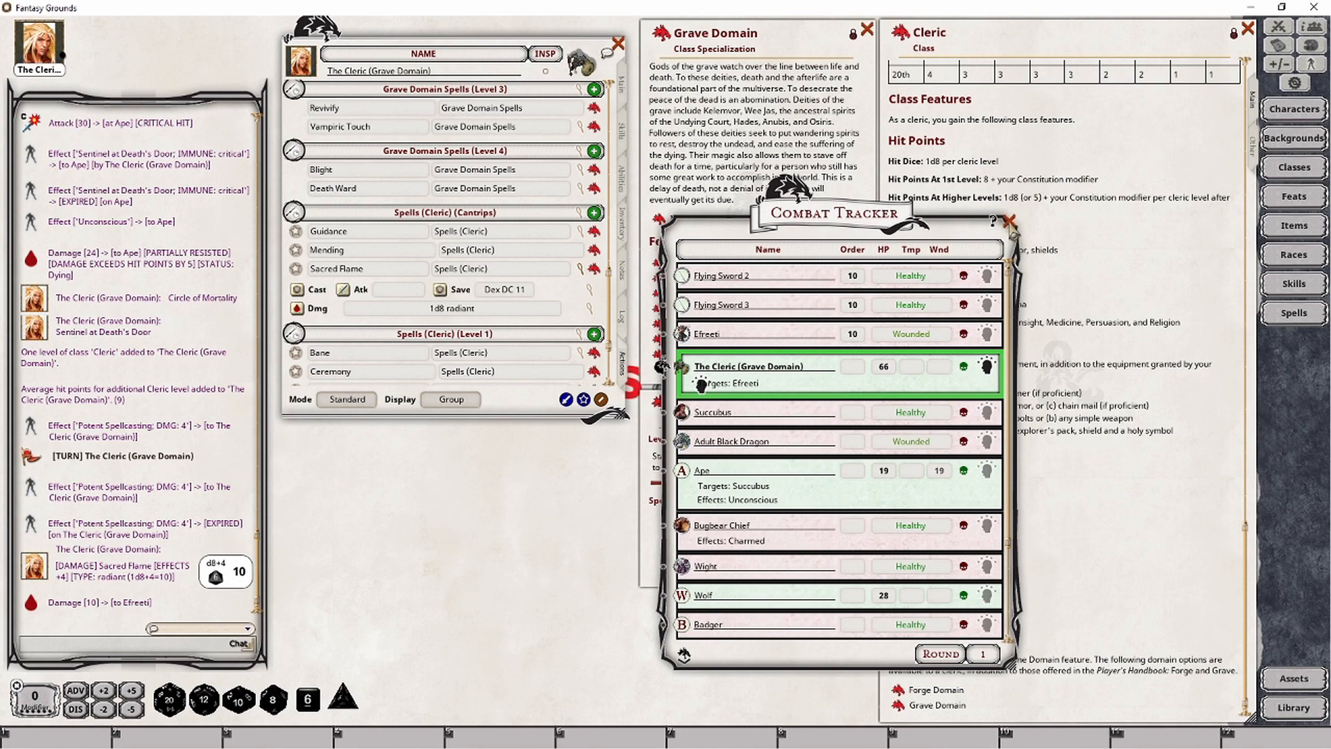
{"action": "left_click", "coordinate": [1010, 221]}
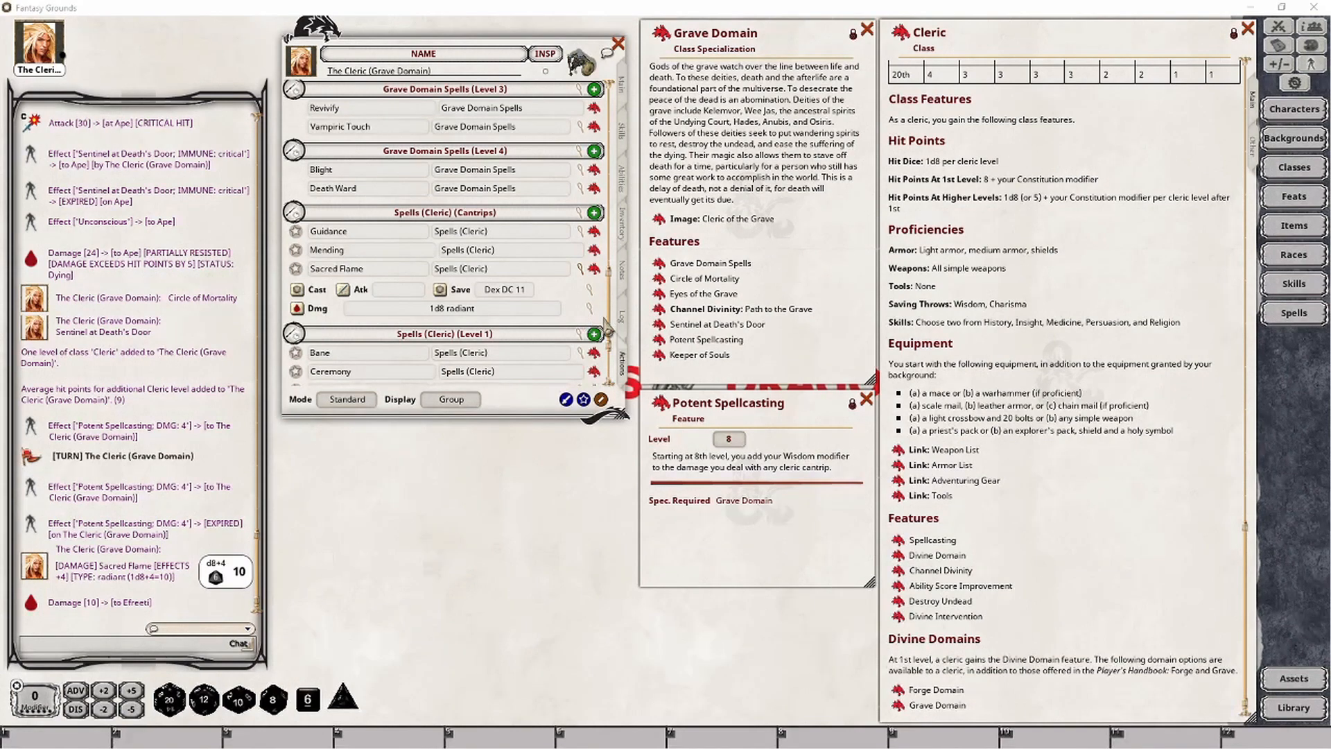
Add a damage action to Potent Spellcasting and set its damage stat to the Wisdom modifier
{"action": "left_click_drag", "start_coordinate": [615, 336], "coordinate": [621, 210]}
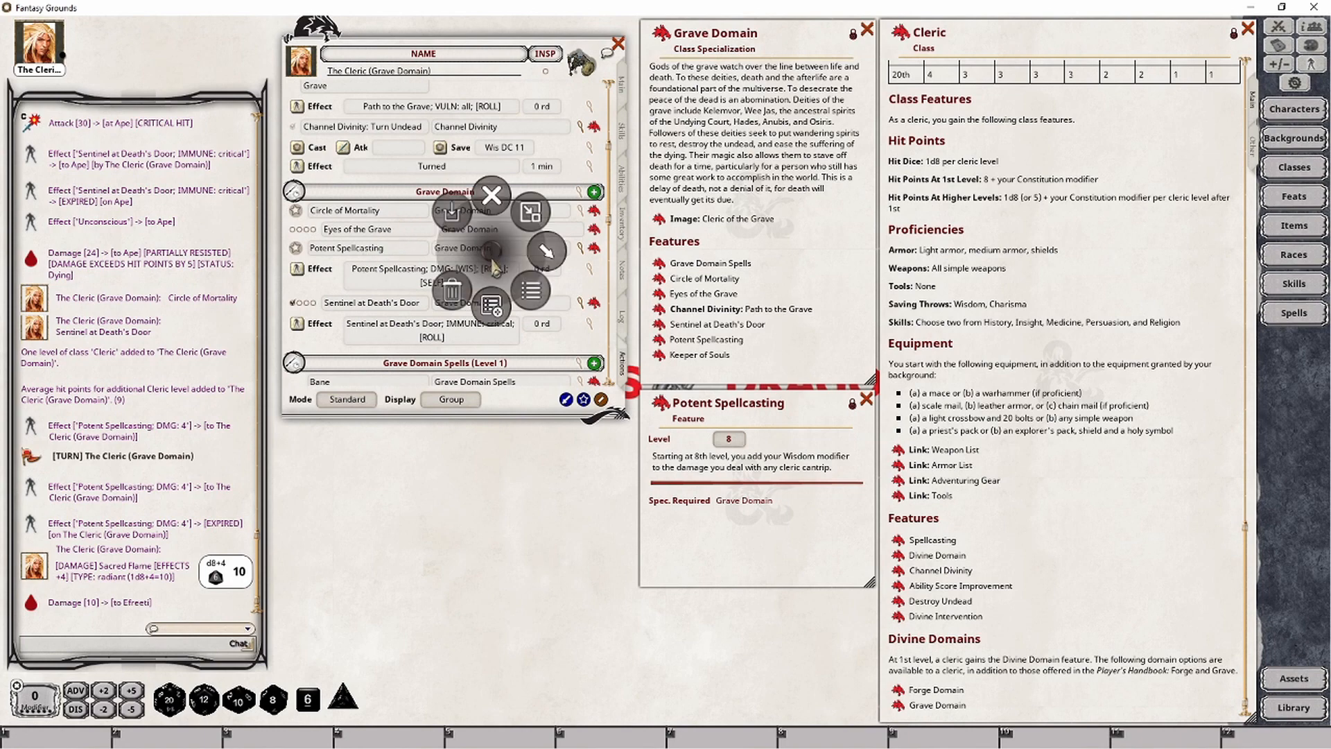
{"action": "left_click", "coordinate": [541, 257]}
{"action": "left_click", "coordinate": [596, 259]}
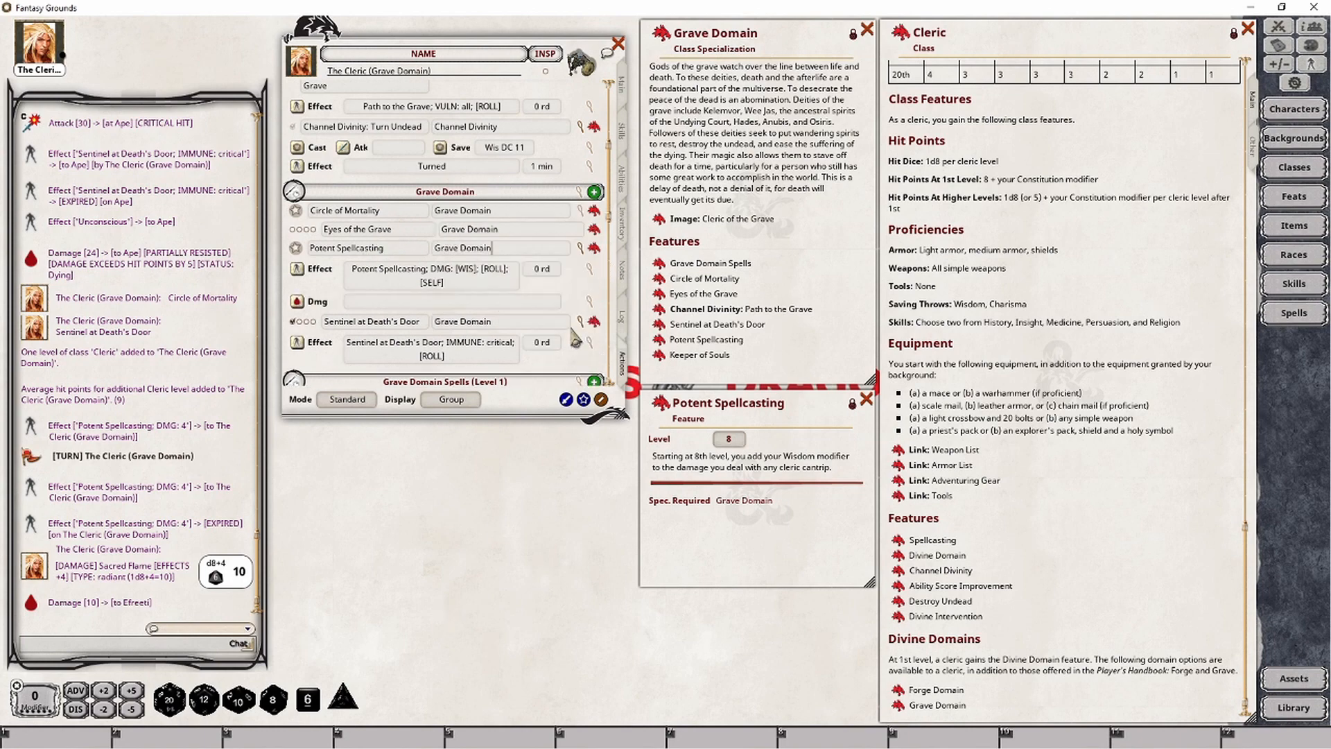
{"action": "left_click", "coordinate": [594, 305]}
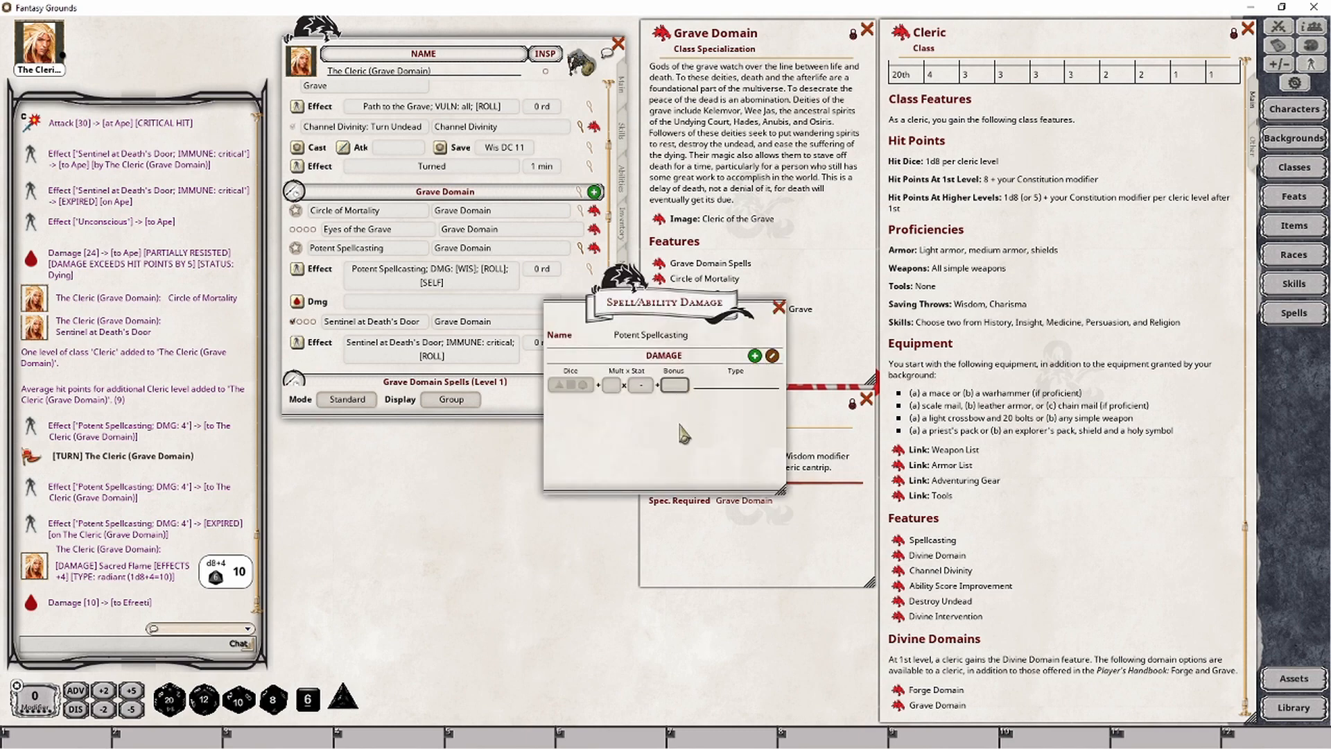
{"action": "left_click", "coordinate": [641, 385]}
{"action": "left_click", "coordinate": [641, 385]}
{"action": "left_click", "coordinate": [641, 385]}
{"action": "left_click", "coordinate": [641, 385]}
{"action": "left_click", "coordinate": [641, 385]}
{"action": "left_click", "coordinate": [779, 308]}
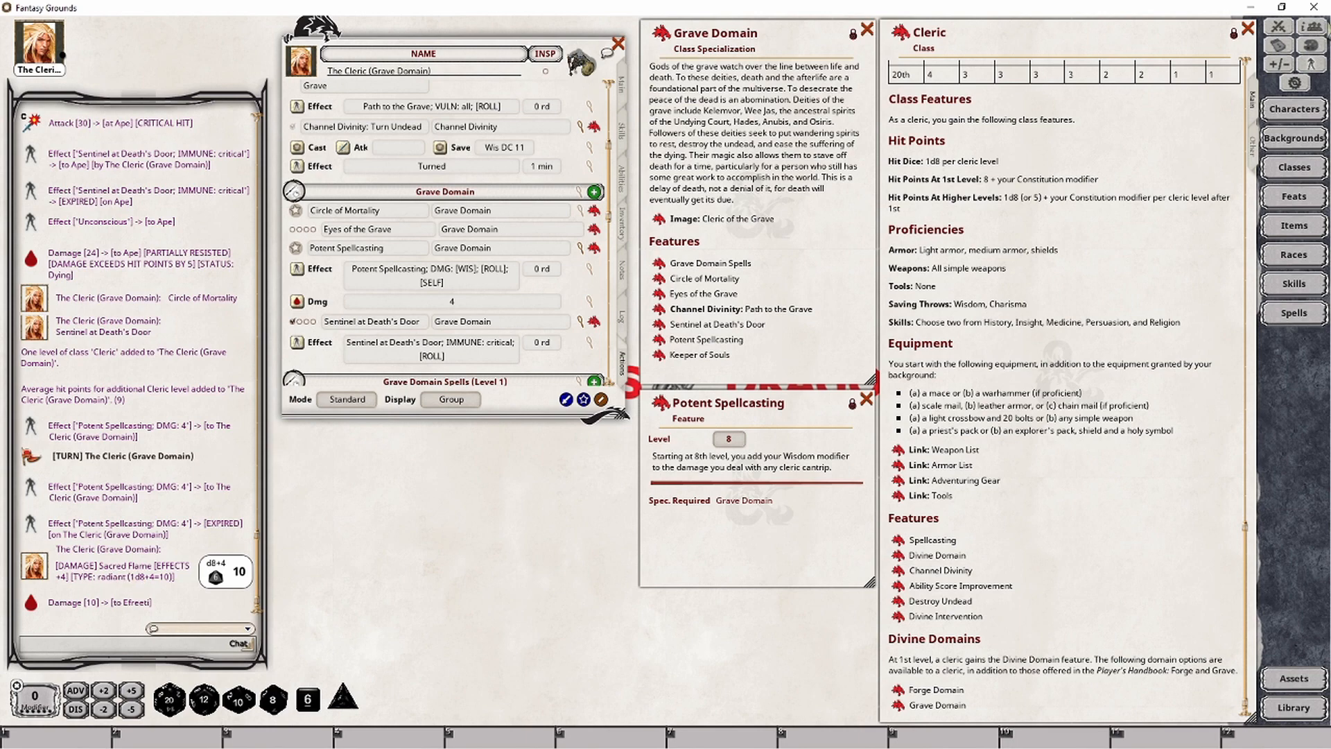
Roll Sacred Flame damage and the separate Potent Spellcasting damage against the Efreeti with the combat tracker open, and close the tracker
{"action": "left_click", "coordinate": [1279, 27]}
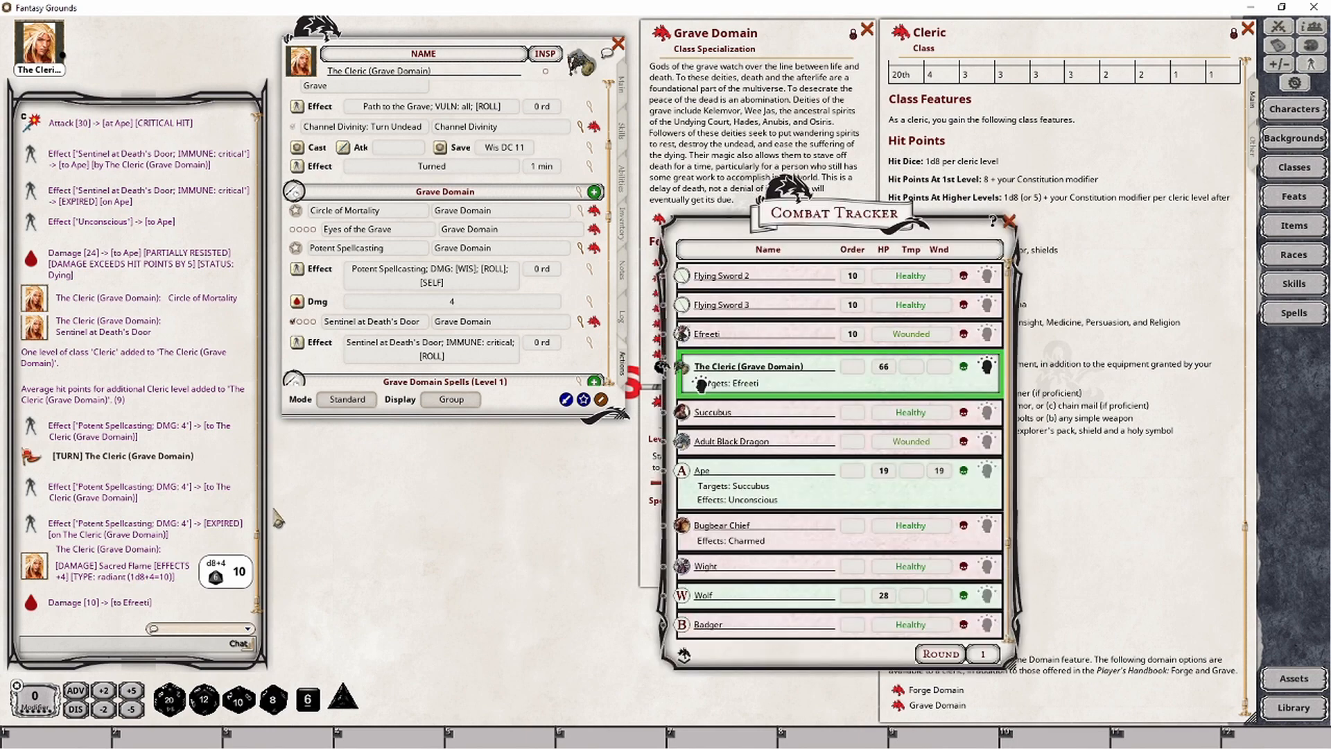
{"action": "scroll", "coordinate": [518, 319], "scroll_direction": "down", "scroll_amount": 10}
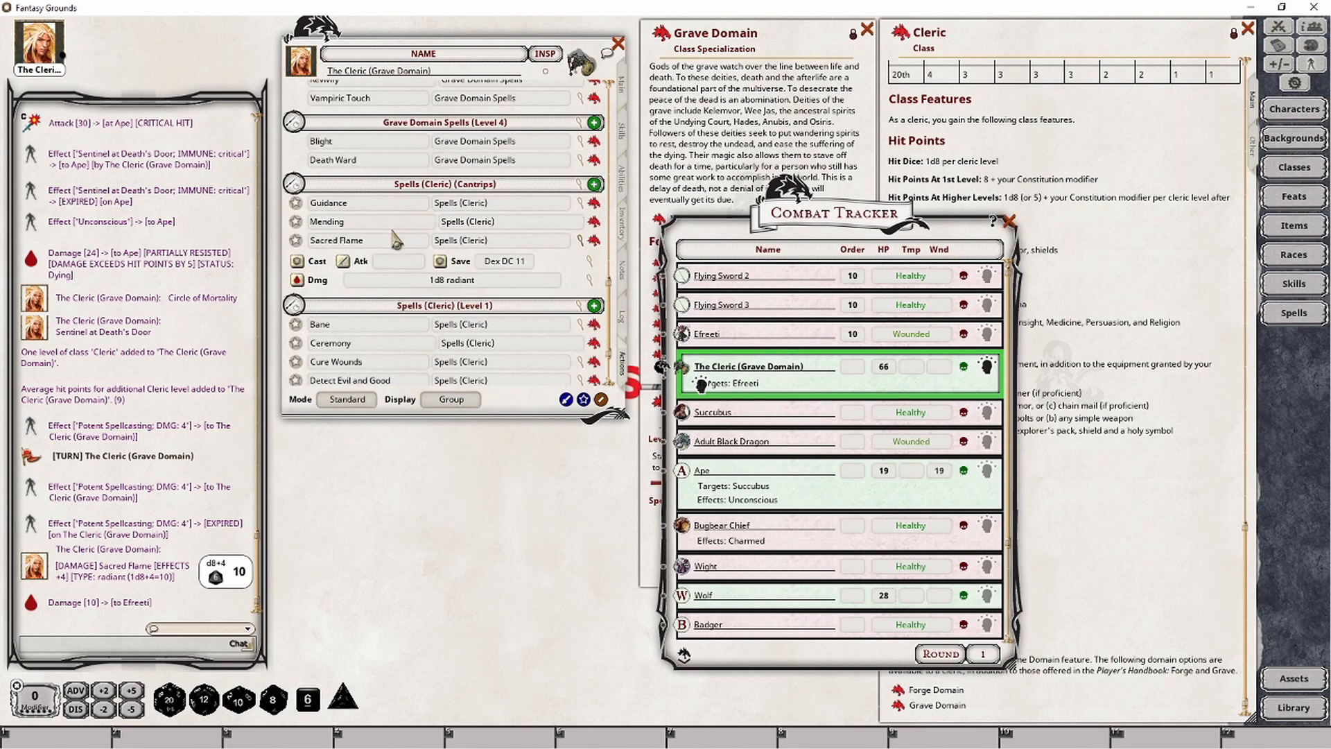
{"action": "left_click", "coordinate": [296, 280]}
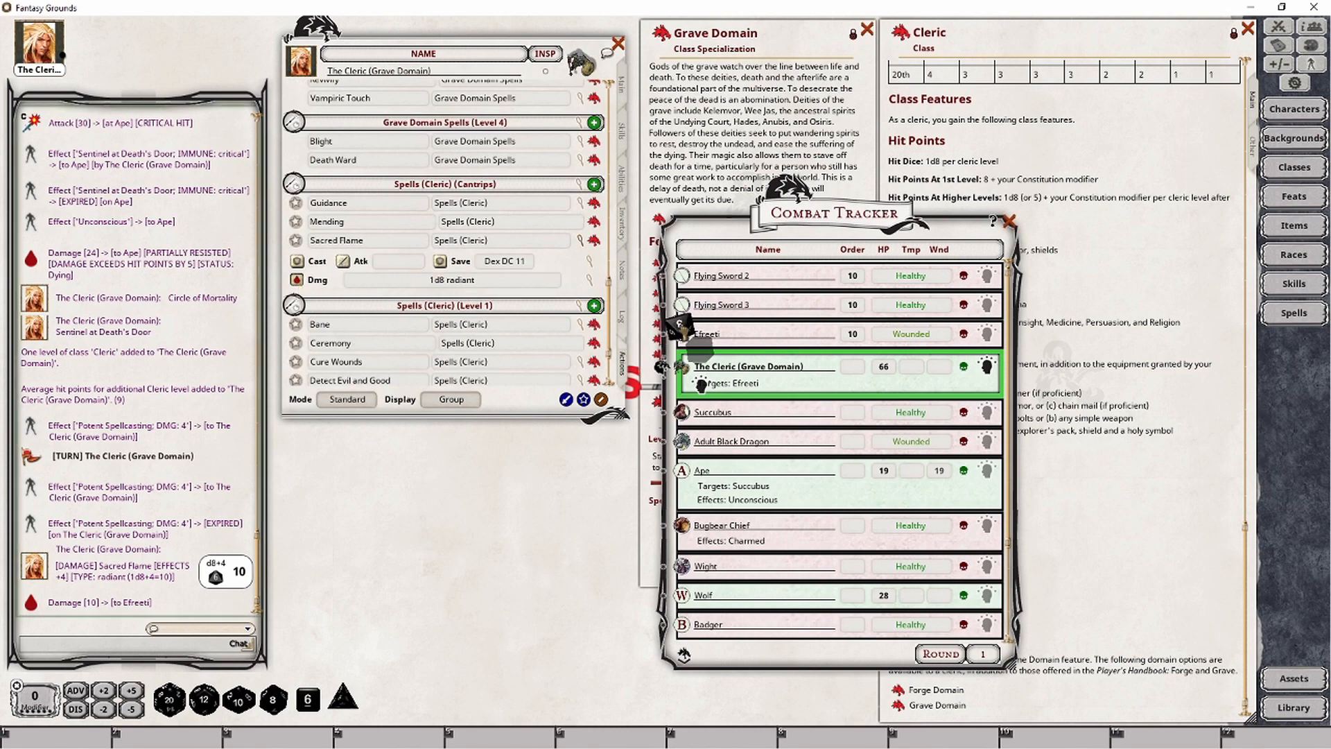
{"action": "scroll", "coordinate": [479, 329], "scroll_direction": "up", "scroll_amount": 5}
{"action": "scroll", "coordinate": [480, 329], "scroll_direction": "up", "scroll_amount": 8}
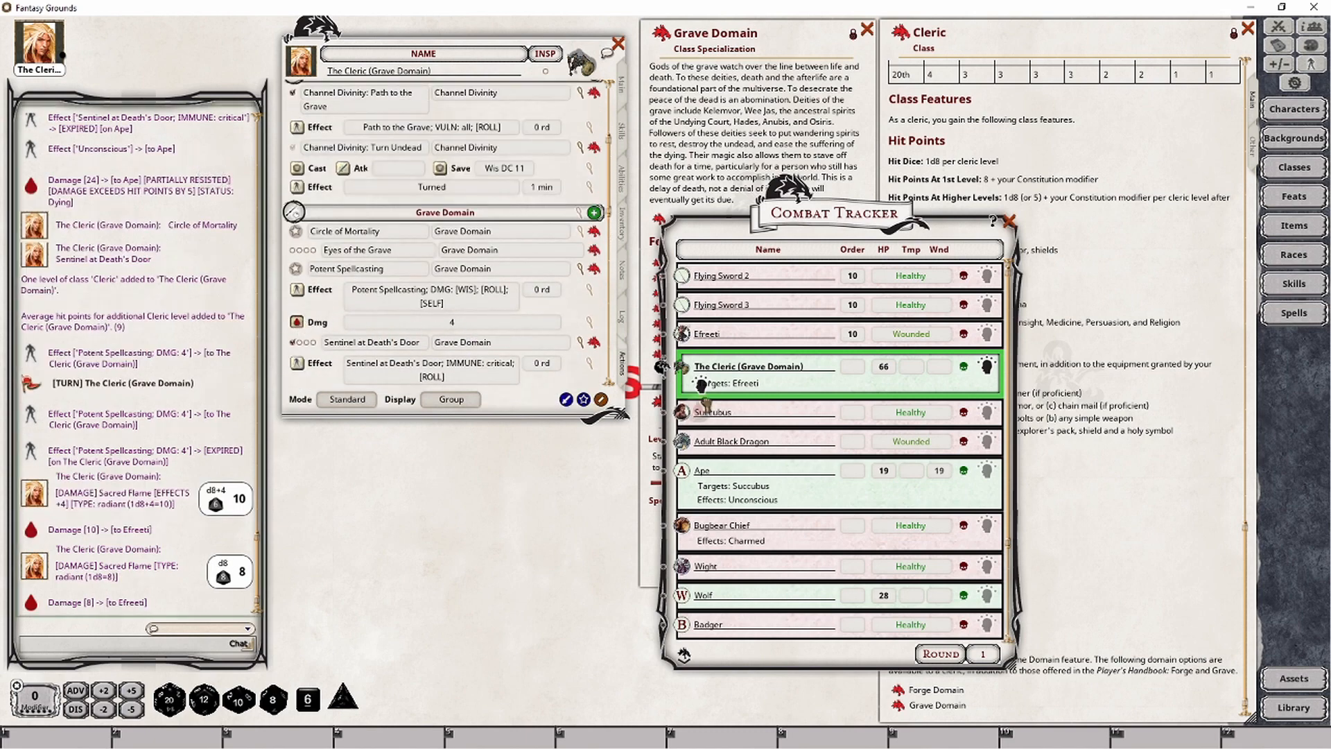
{"action": "left_click_drag", "start_coordinate": [683, 368], "coordinate": [685, 336]}
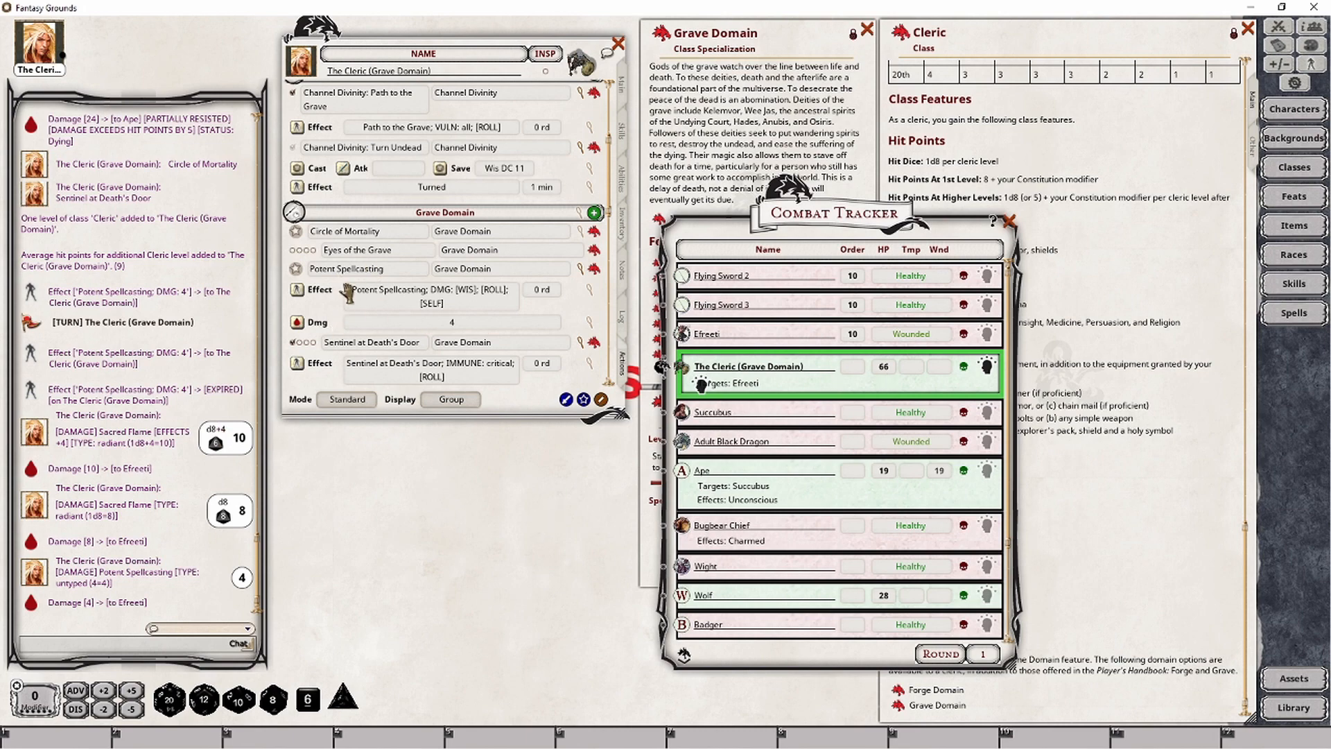
{"action": "scroll", "coordinate": [354, 345], "scroll_direction": "down", "scroll_amount": 10}
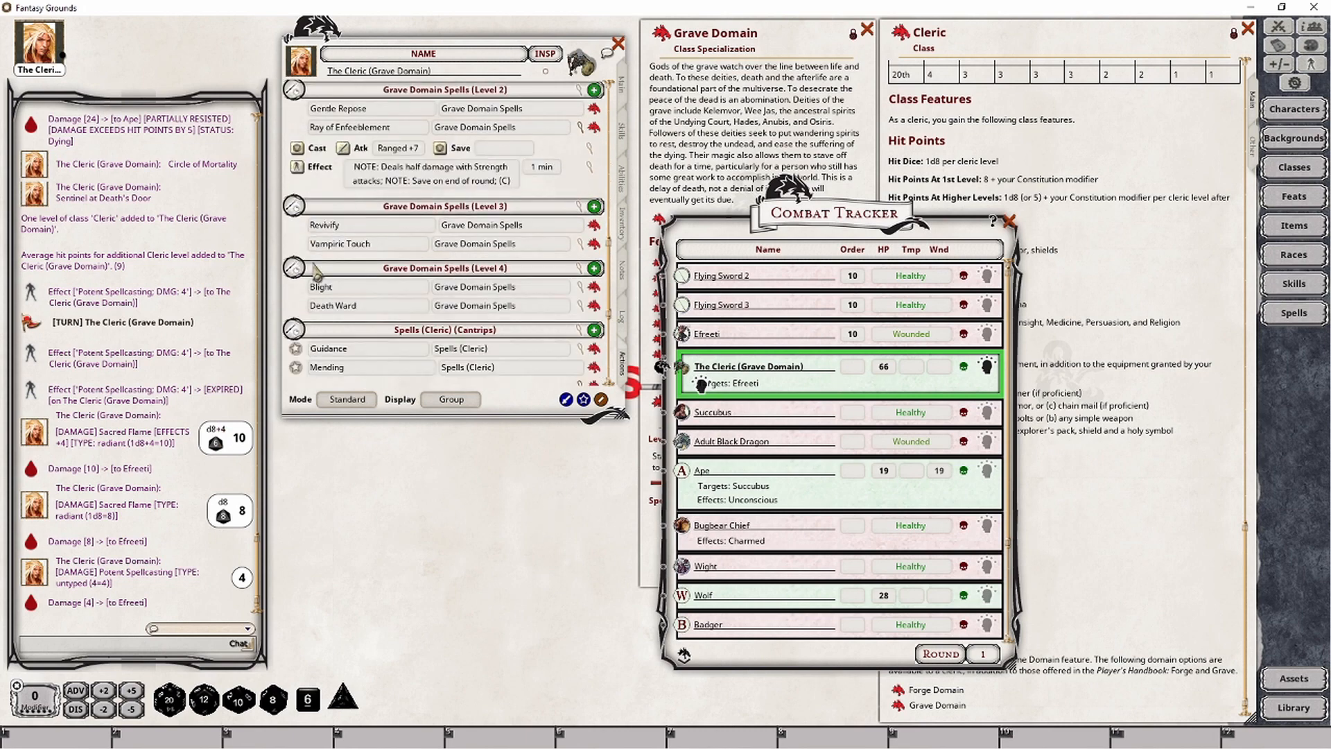
{"action": "scroll", "coordinate": [354, 345], "scroll_direction": "down", "scroll_amount": 3}
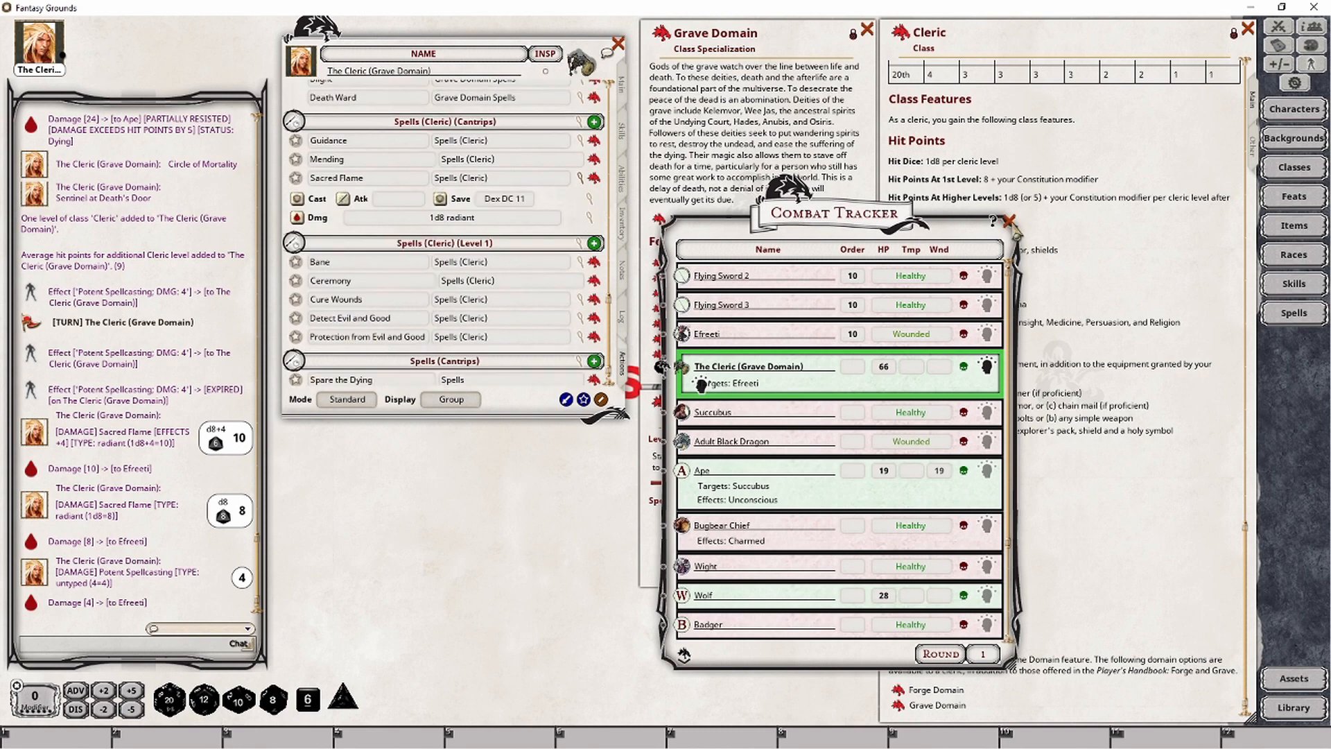
{"action": "left_click", "coordinate": [1010, 221]}
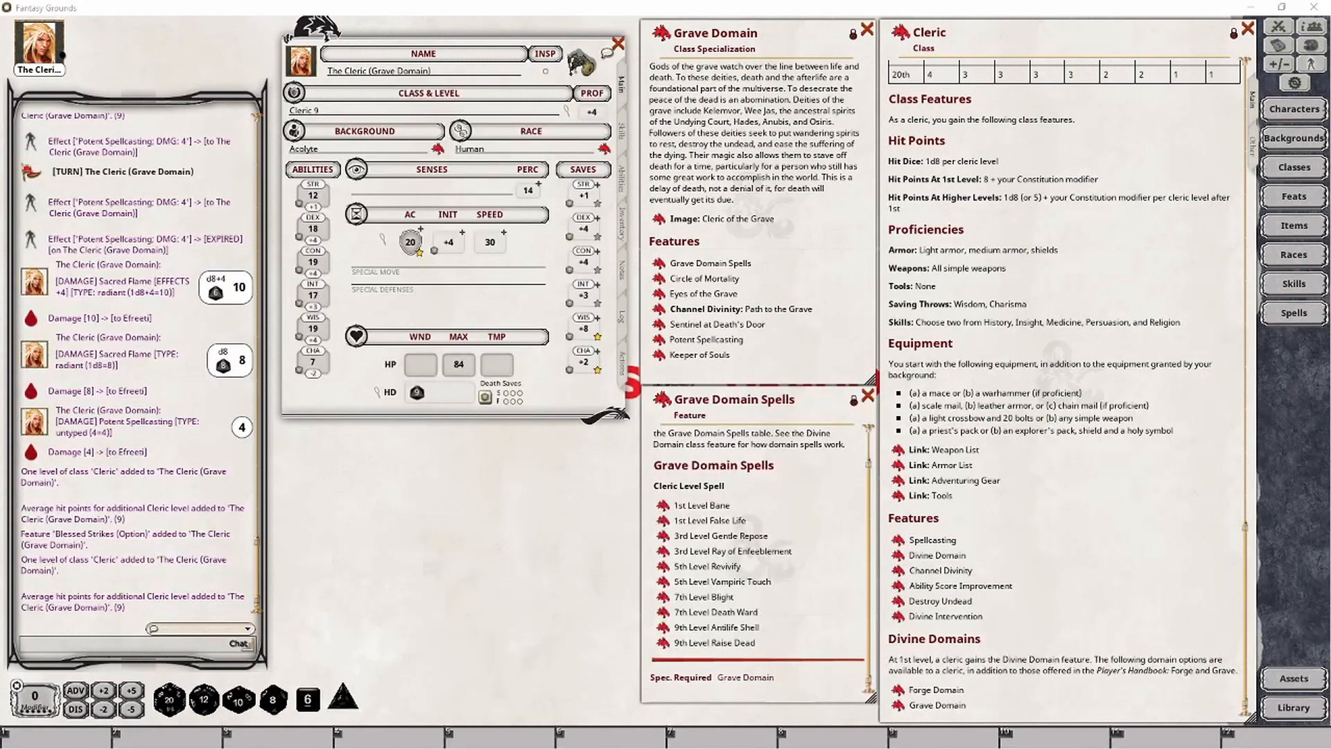
Add Antilife Shell and Raise Dead from the Grave Domain Spells table to the cleric's actions, collapse Antilife Shell's details and close the table
{"action": "left_click", "coordinate": [622, 362]}
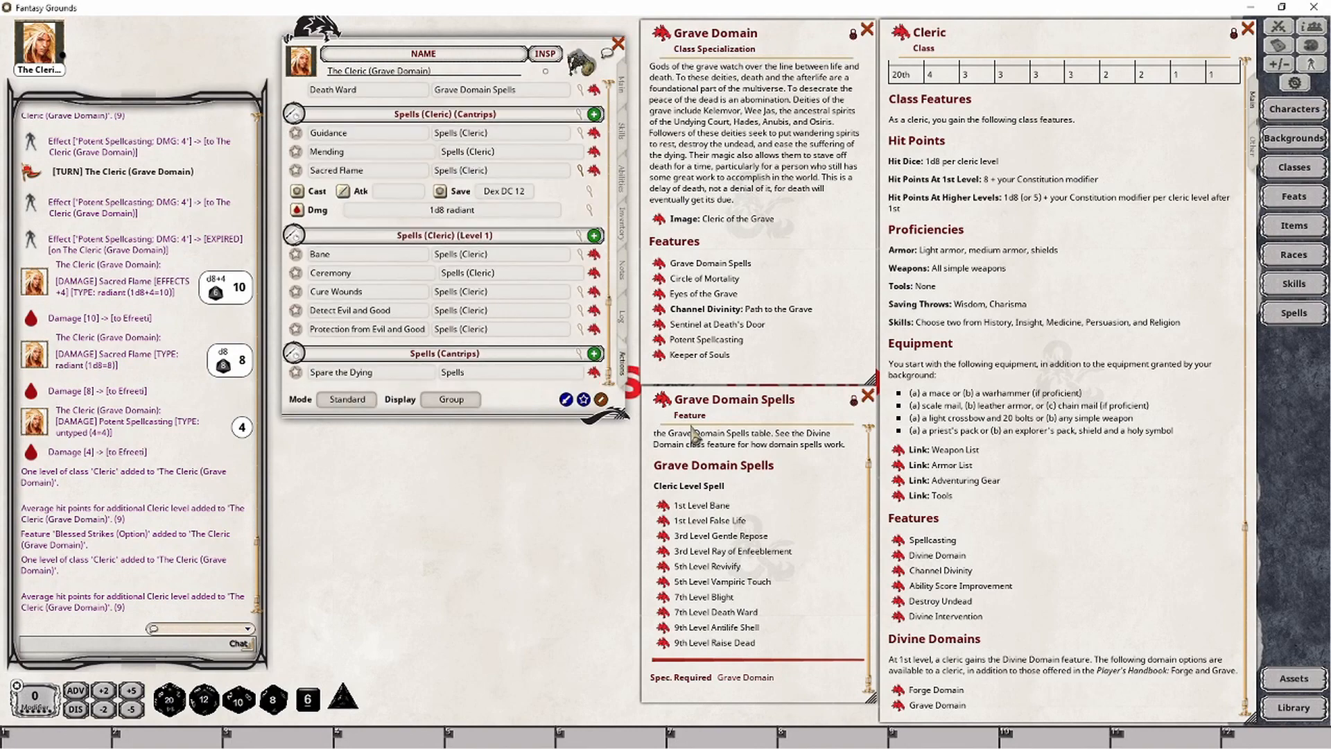
{"action": "scroll", "coordinate": [405, 298], "scroll_direction": "up", "scroll_amount": 10}
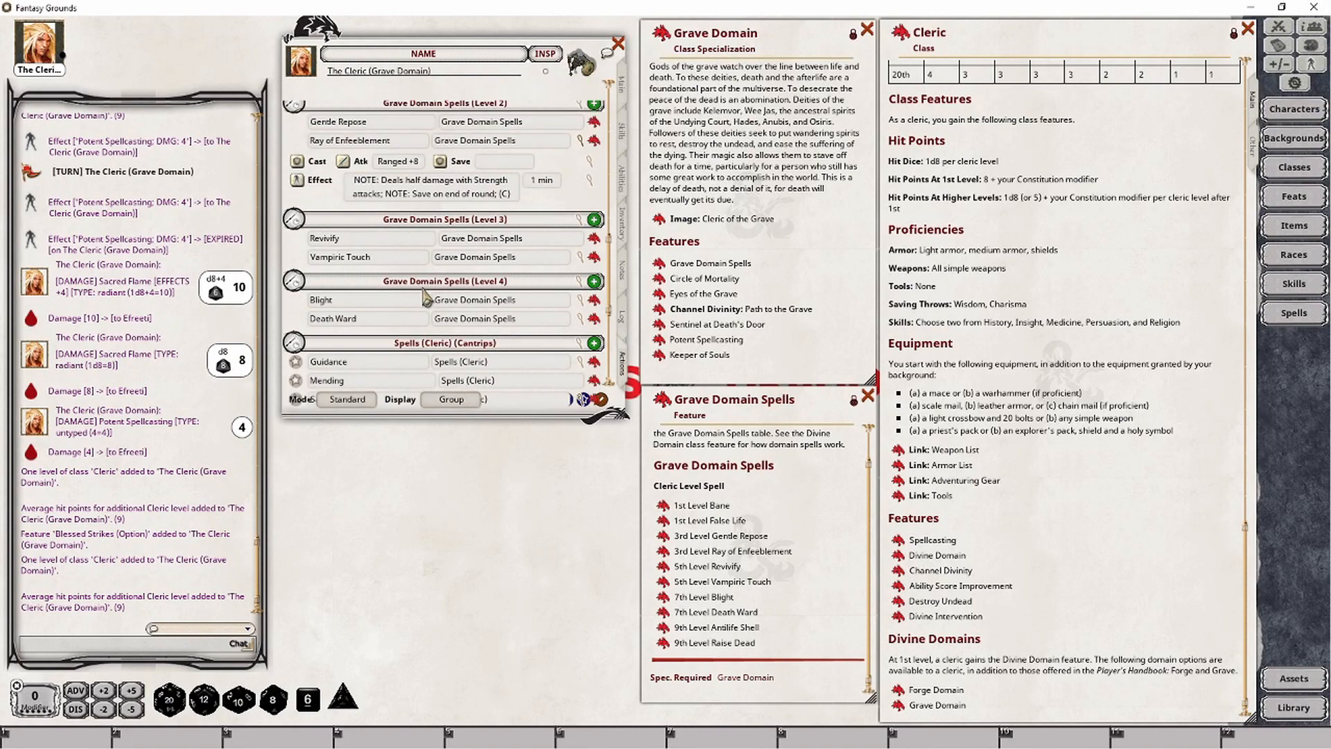
{"action": "scroll", "coordinate": [428, 297], "scroll_direction": "down", "scroll_amount": 6}
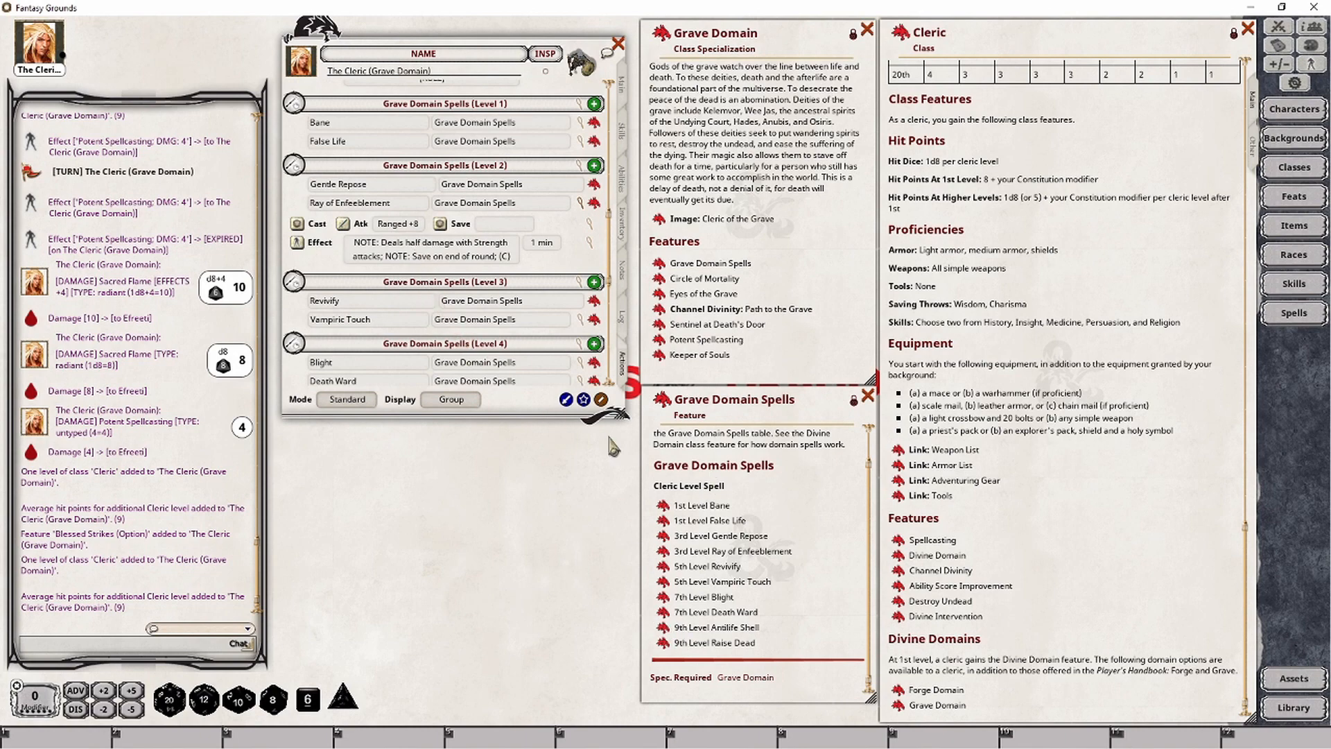
{"action": "left_click_drag", "start_coordinate": [662, 643], "coordinate": [459, 291]}
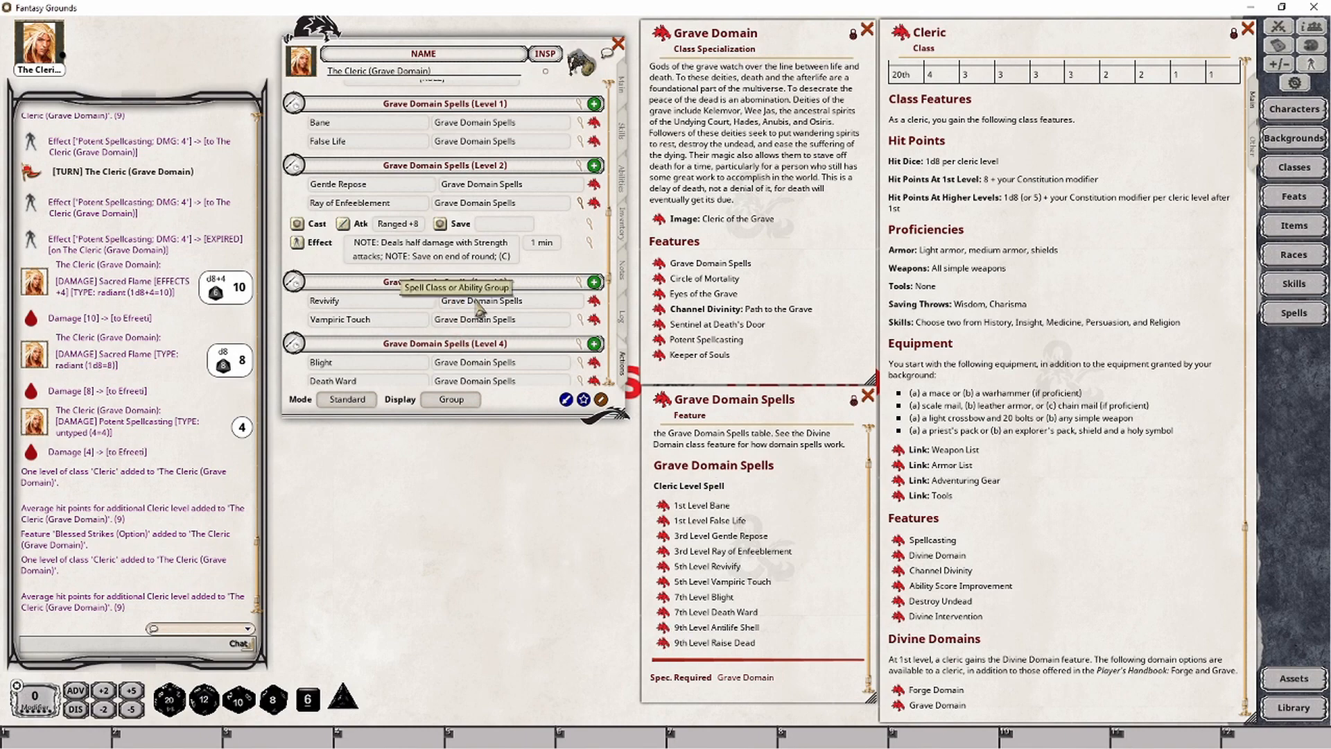
{"action": "scroll", "coordinate": [459, 291], "scroll_direction": "down", "scroll_amount": 4}
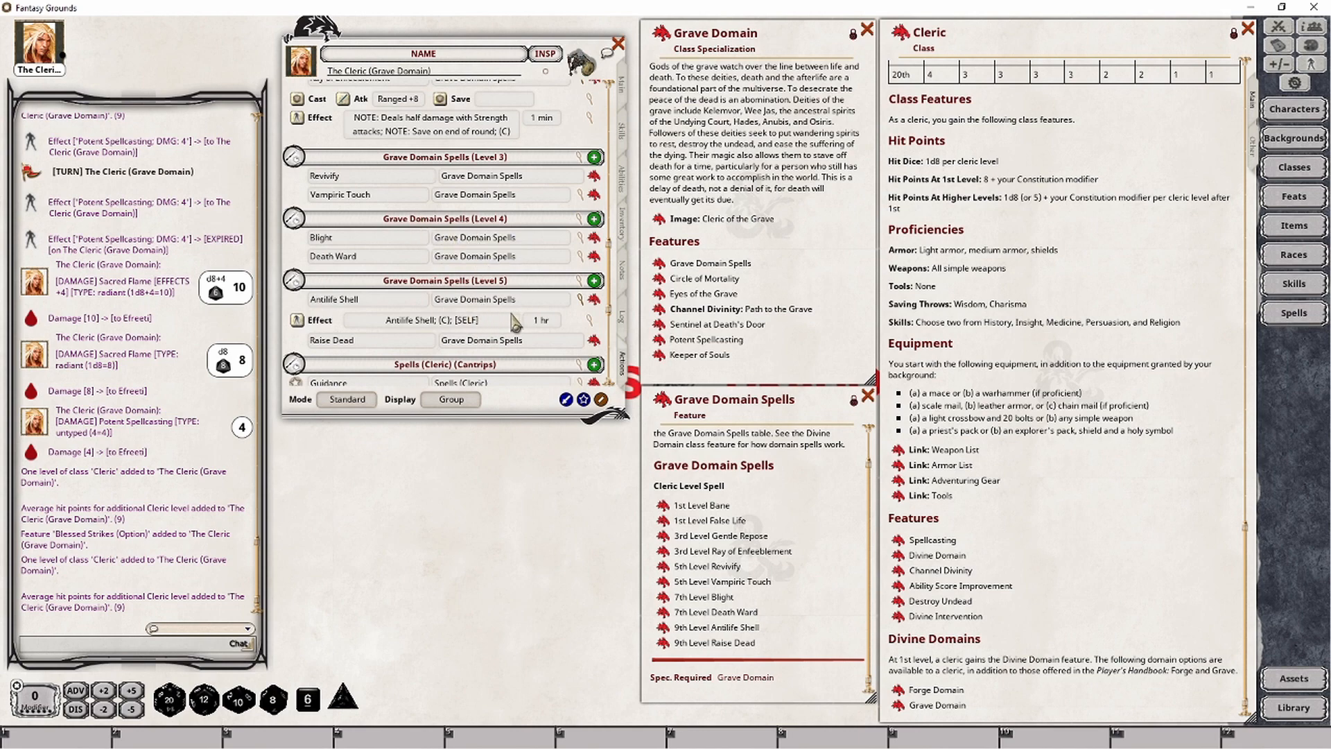
{"action": "left_click", "coordinate": [581, 299]}
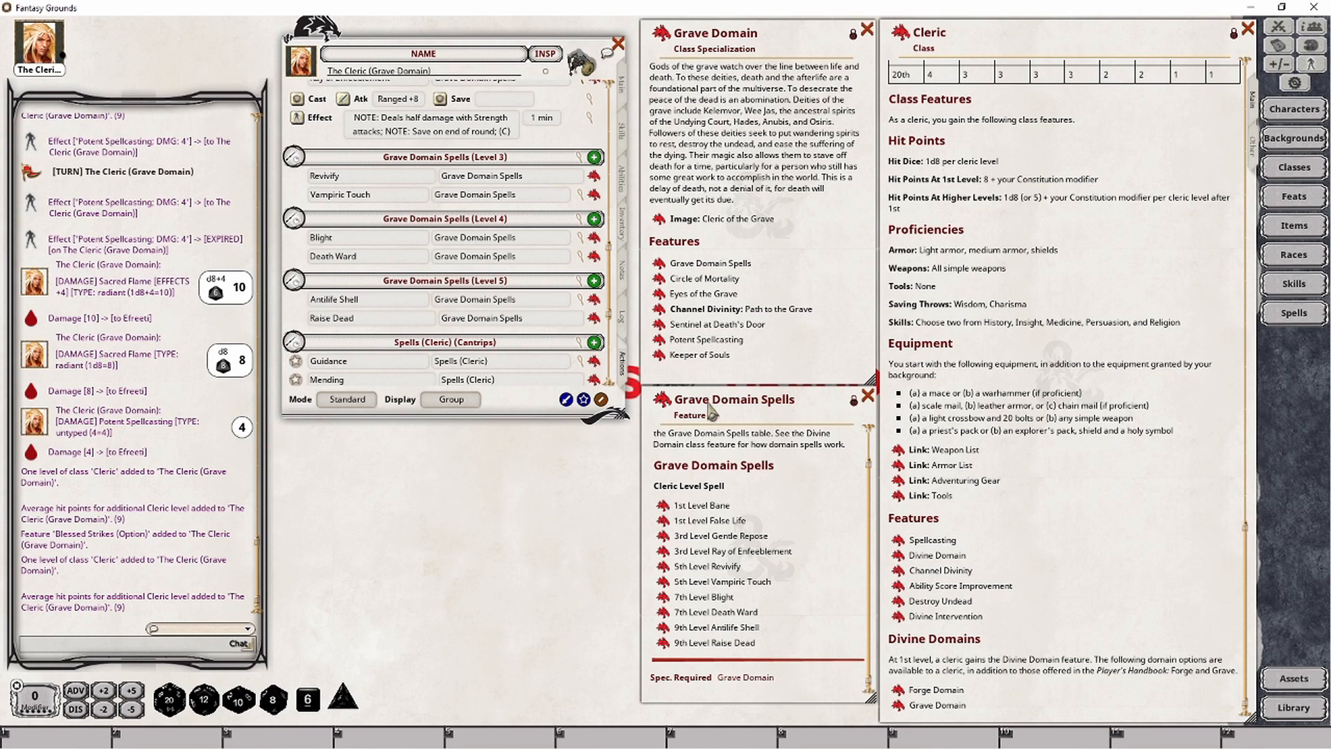
{"action": "left_click", "coordinate": [868, 396]}
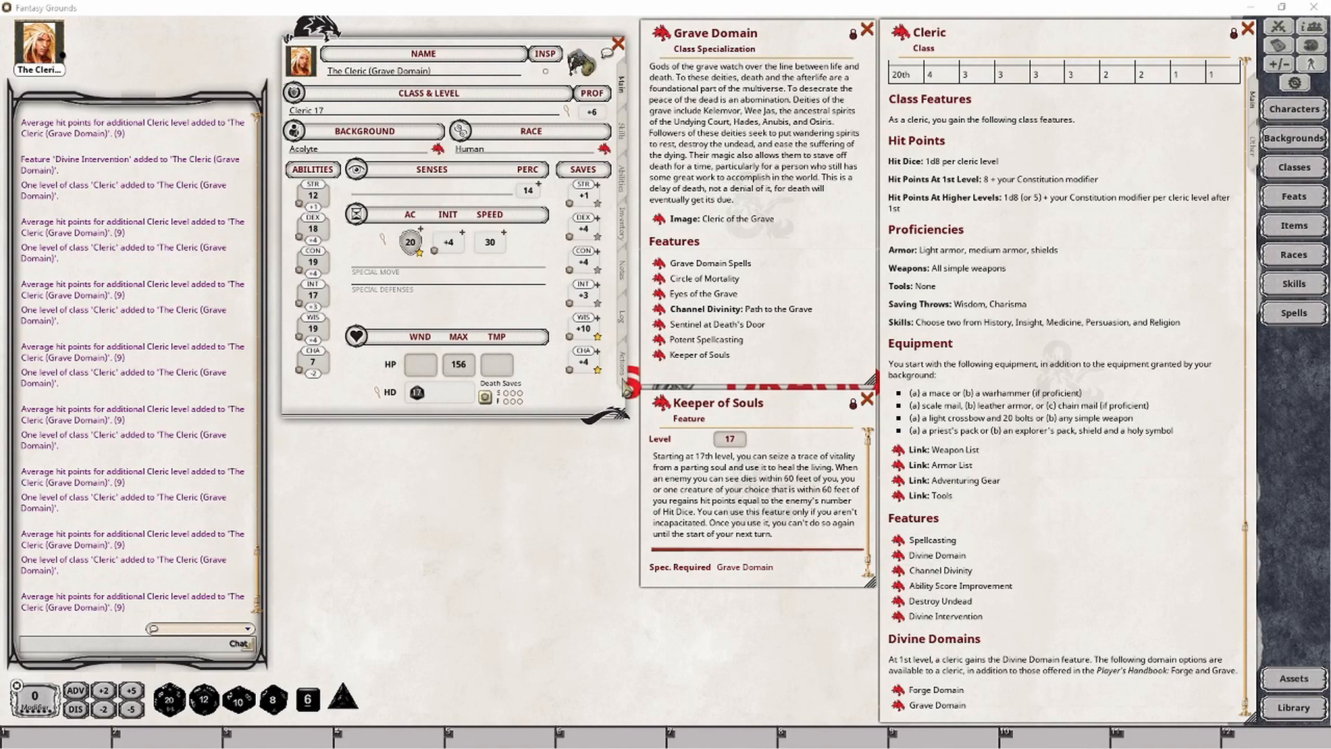
Add the Keeper of Souls feature to the cleric's actions
{"action": "left_click", "coordinate": [625, 380]}
{"action": "scroll", "coordinate": [545, 343], "scroll_direction": "down", "scroll_amount": 5}
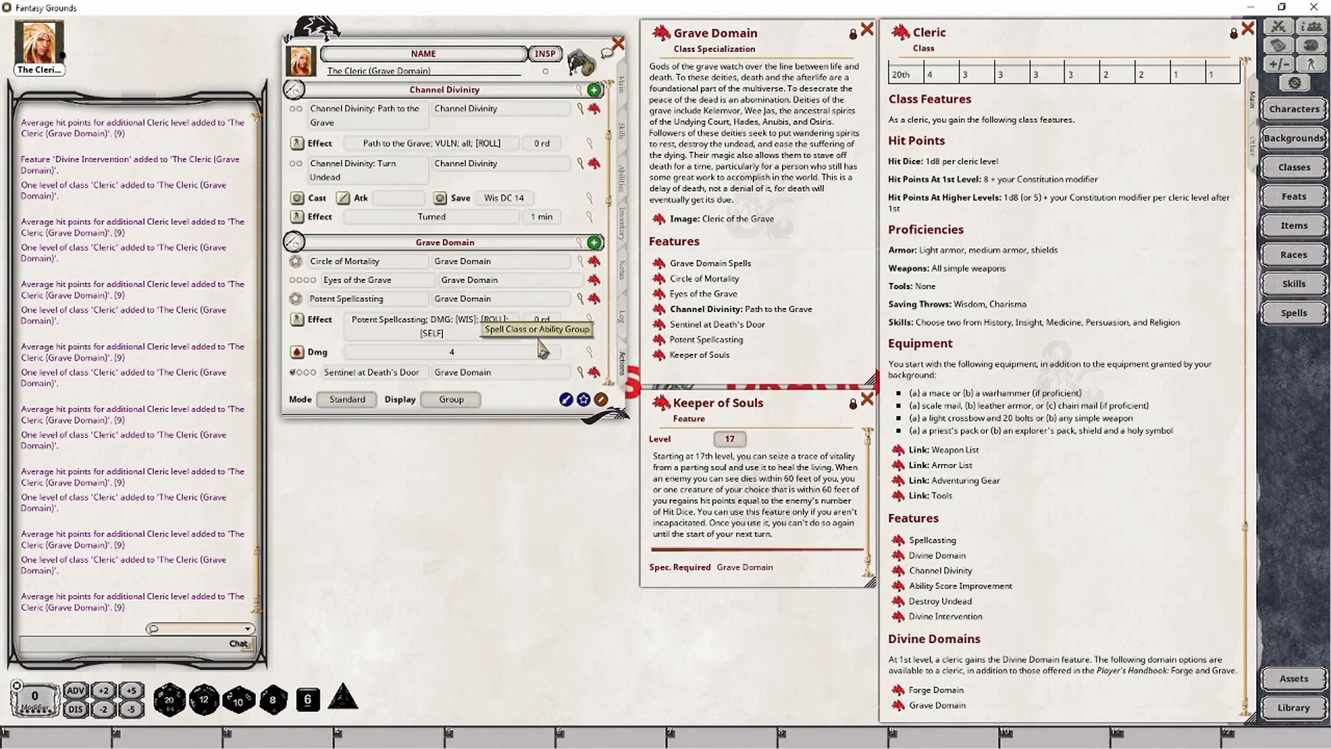
{"action": "scroll", "coordinate": [539, 326], "scroll_direction": "down", "scroll_amount": 3}
{"action": "scroll", "coordinate": [534, 282], "scroll_direction": "down", "scroll_amount": 3}
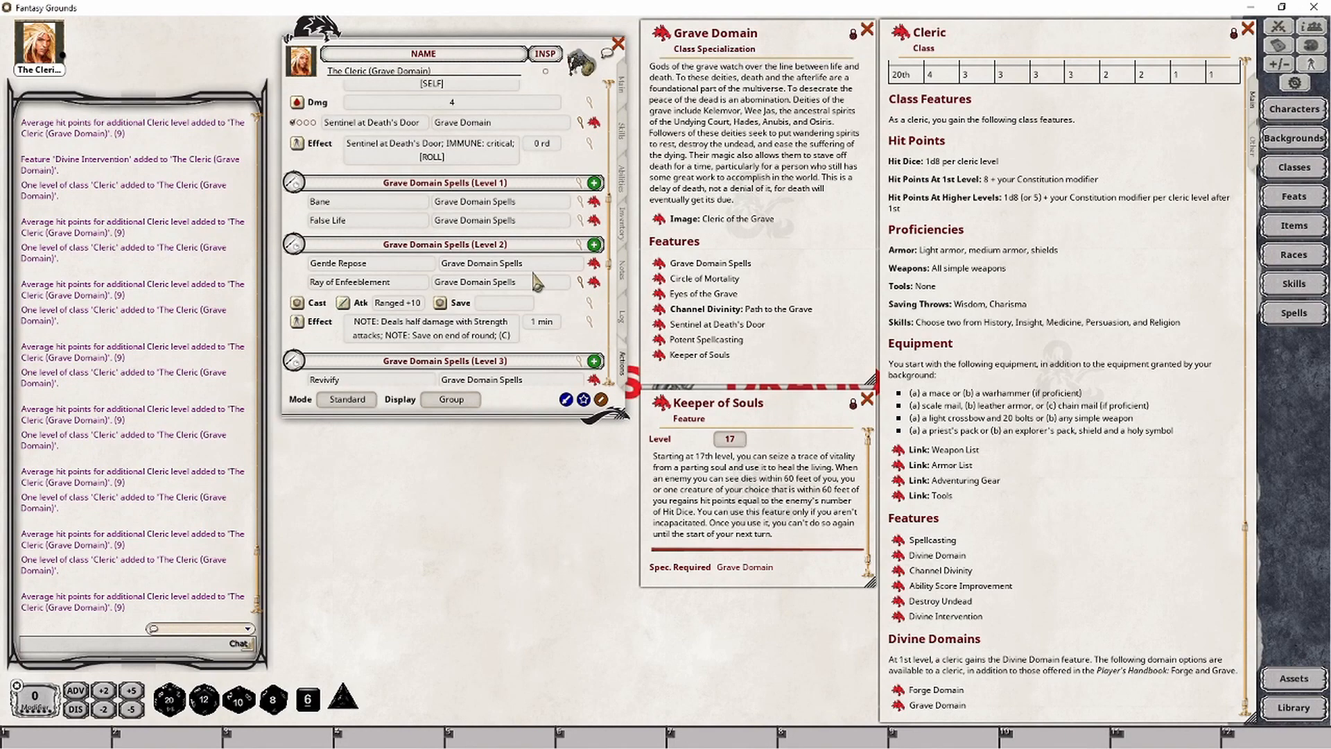
{"action": "scroll", "coordinate": [534, 282], "scroll_direction": "down", "scroll_amount": 7}
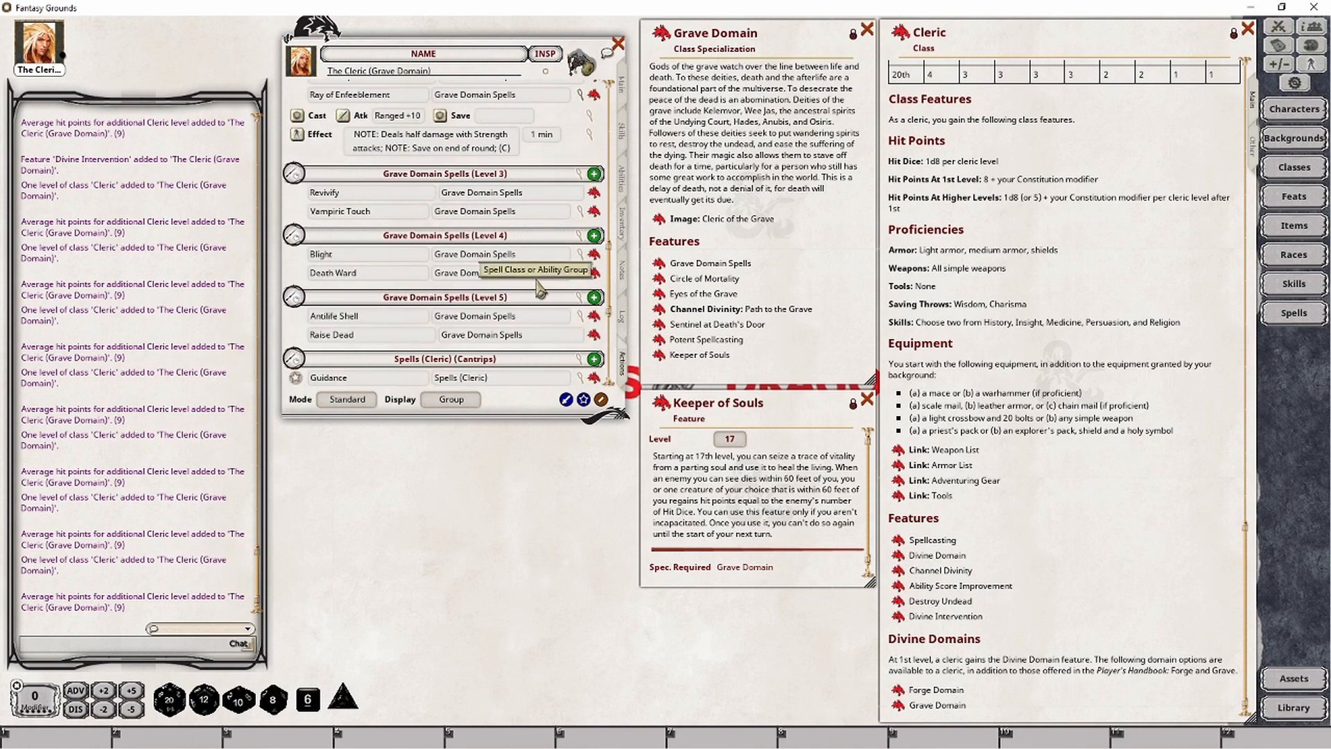
{"action": "scroll", "coordinate": [540, 289], "scroll_direction": "up", "scroll_amount": 11}
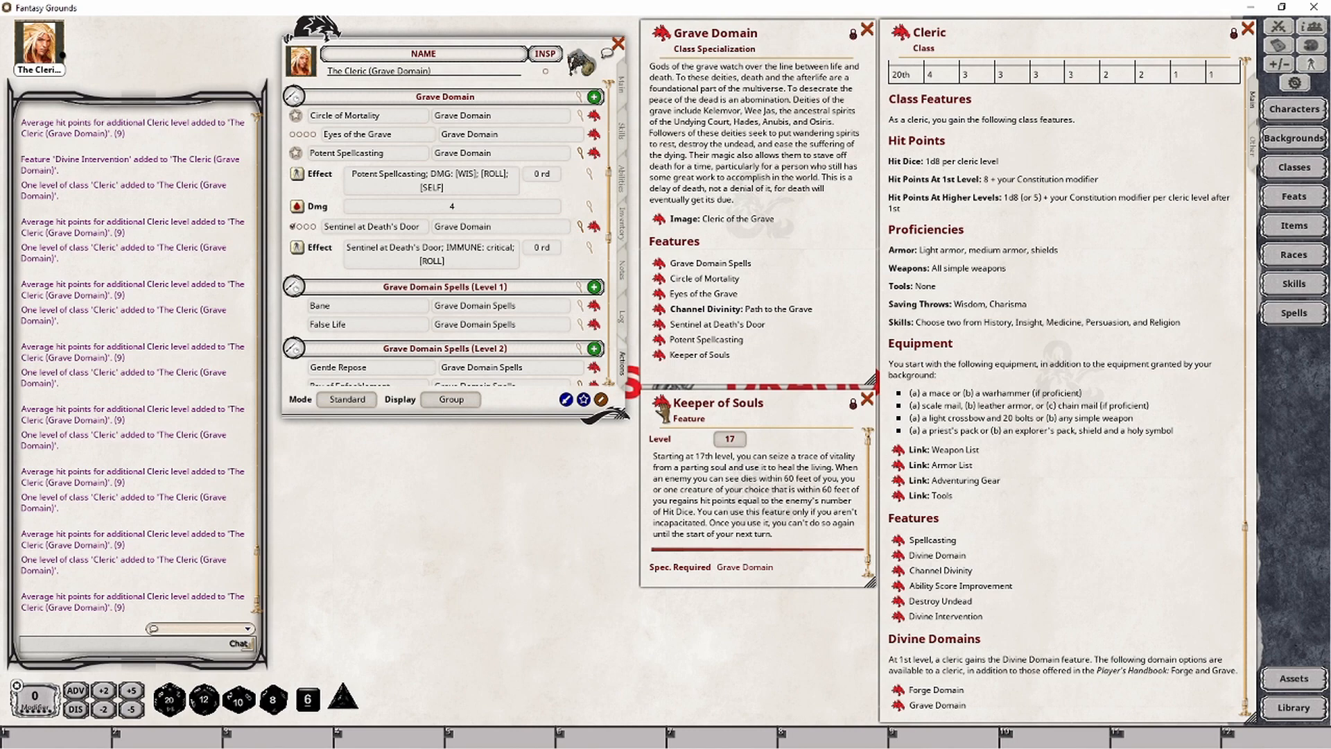
{"action": "left_click_drag", "start_coordinate": [663, 409], "coordinate": [525, 221]}
{"action": "scroll", "coordinate": [525, 221], "scroll_direction": "up", "scroll_amount": 5}
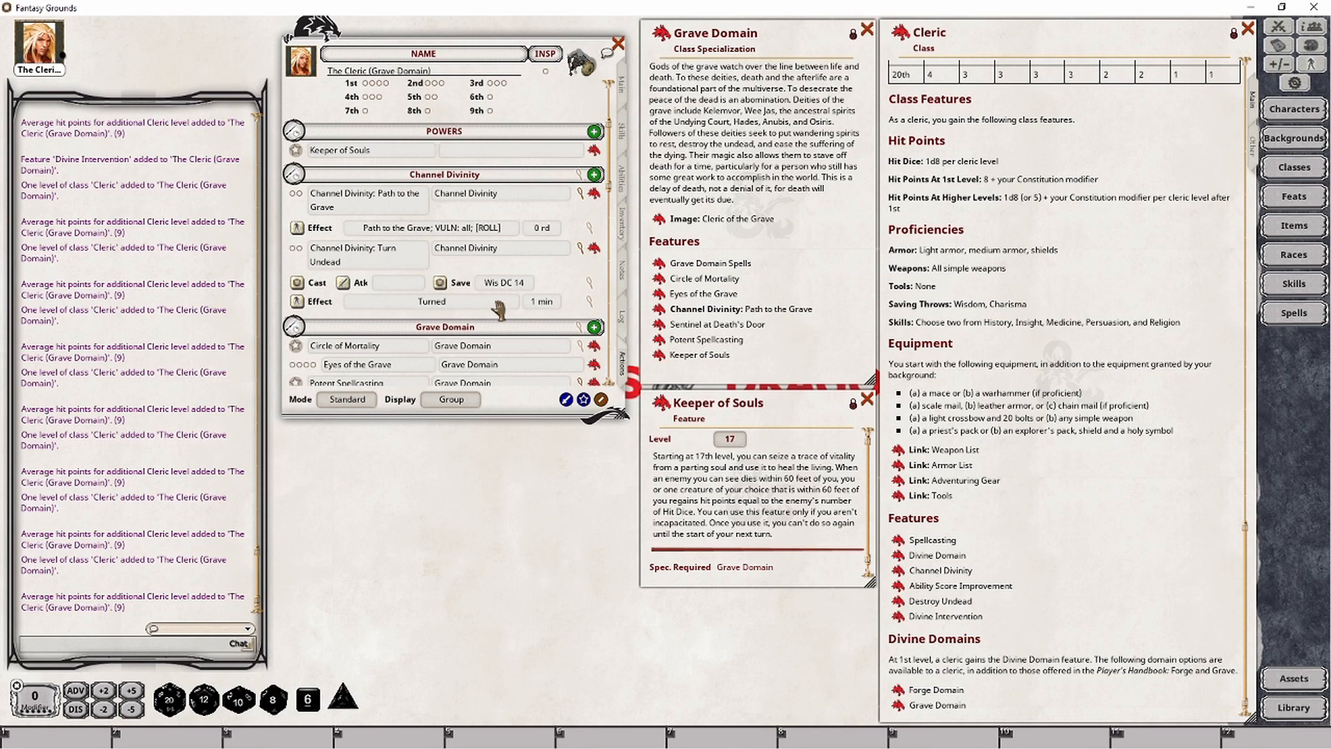
Assign Keeper of Souls to the Grave Domain ability group, reusing the group name from Circle of Mortality
{"action": "left_click_drag", "start_coordinate": [495, 348], "coordinate": [435, 347]}
{"action": "key", "text": "ctrl+c"}
{"action": "left_click", "coordinate": [481, 152]}
{"action": "key", "text": "ctrl+v"}
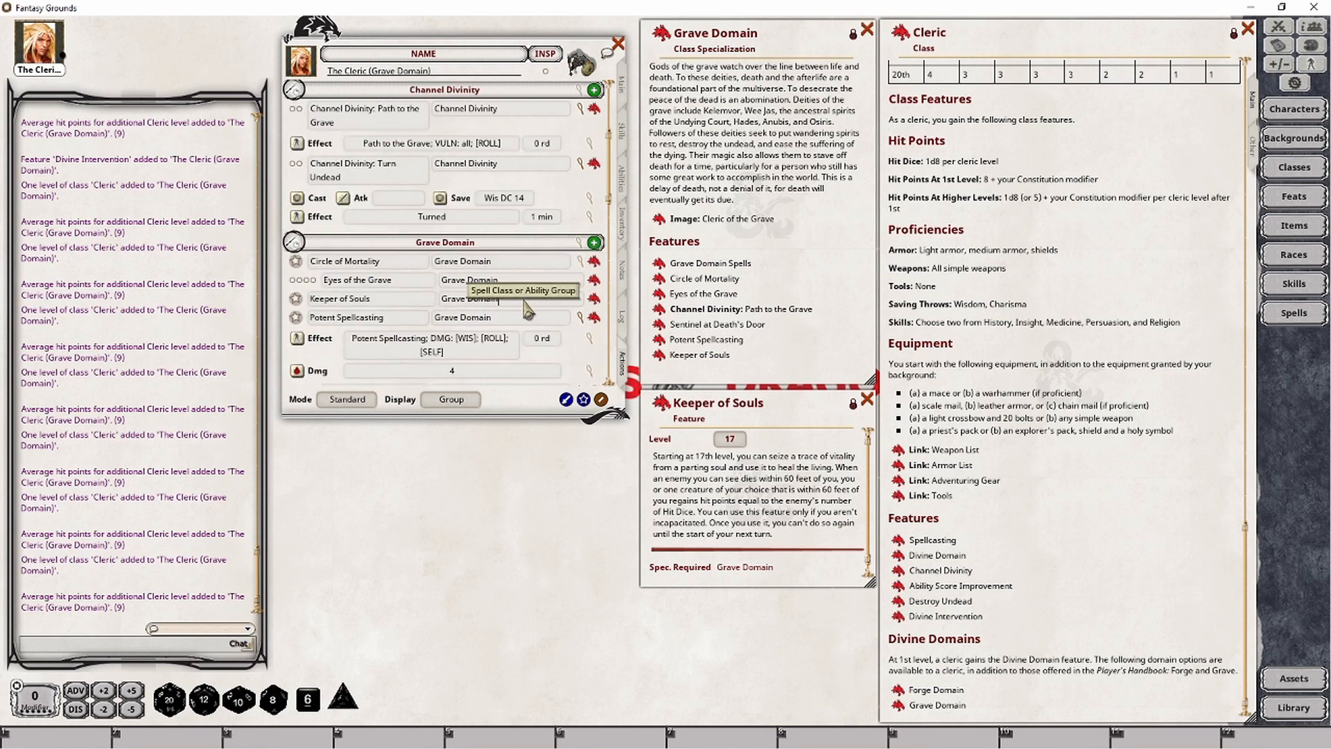
Add a heal action to Keeper of Souls in the Grave Domain group
{"action": "scroll", "coordinate": [531, 305], "scroll_direction": "down", "scroll_amount": 2}
{"action": "right_click", "coordinate": [512, 261]}
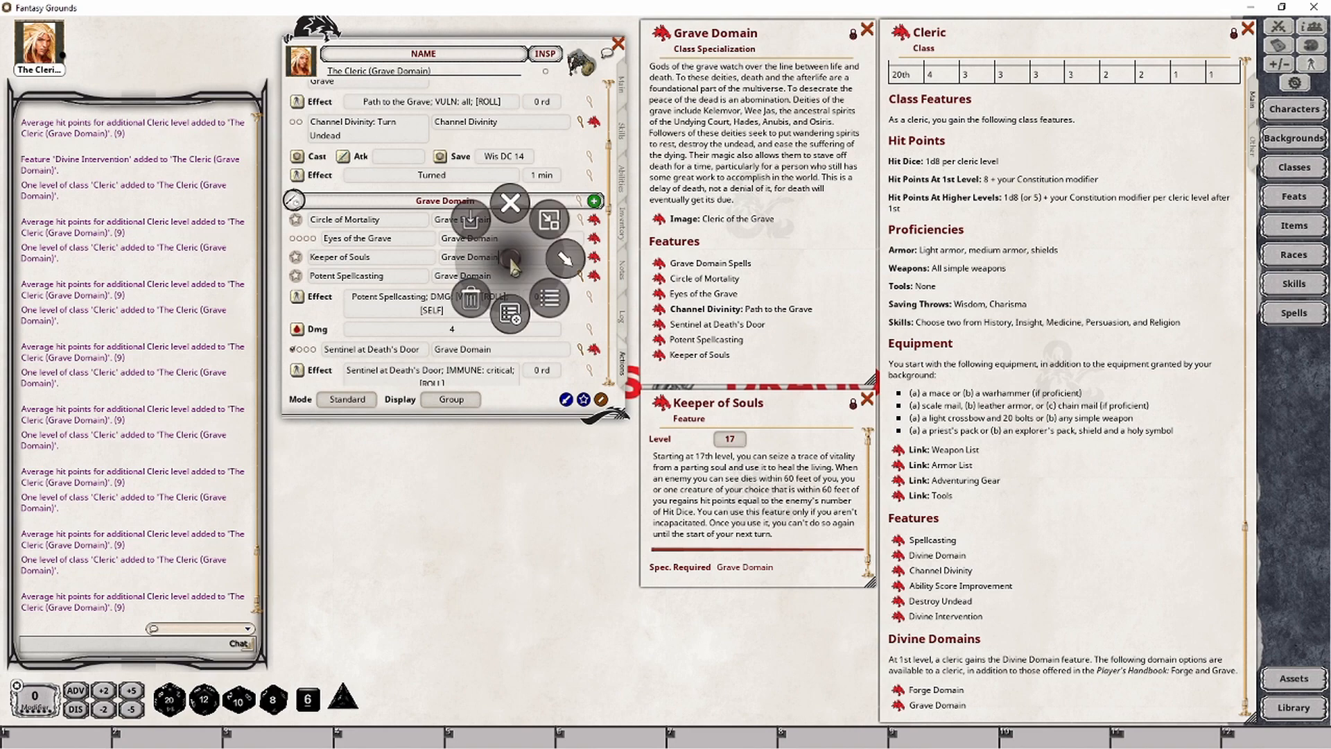
{"action": "left_click", "coordinate": [565, 259]}
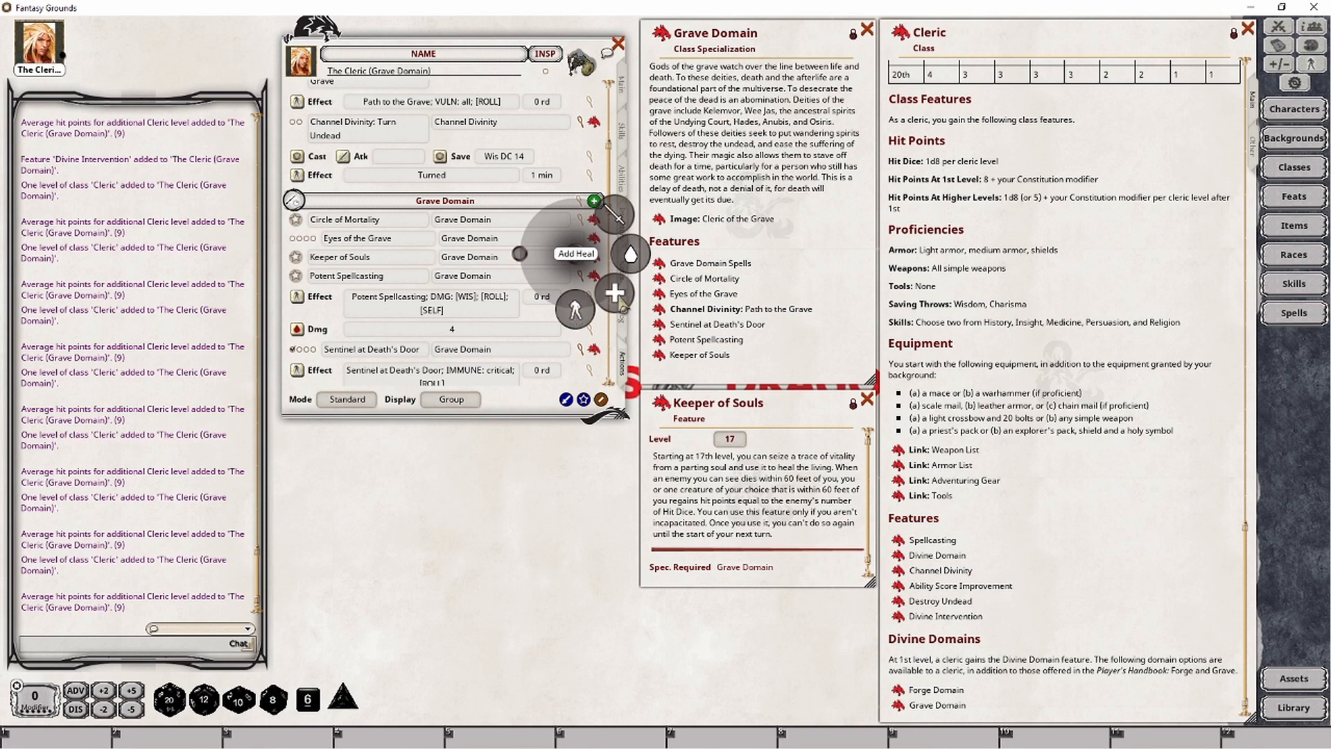
{"action": "left_click", "coordinate": [622, 302]}
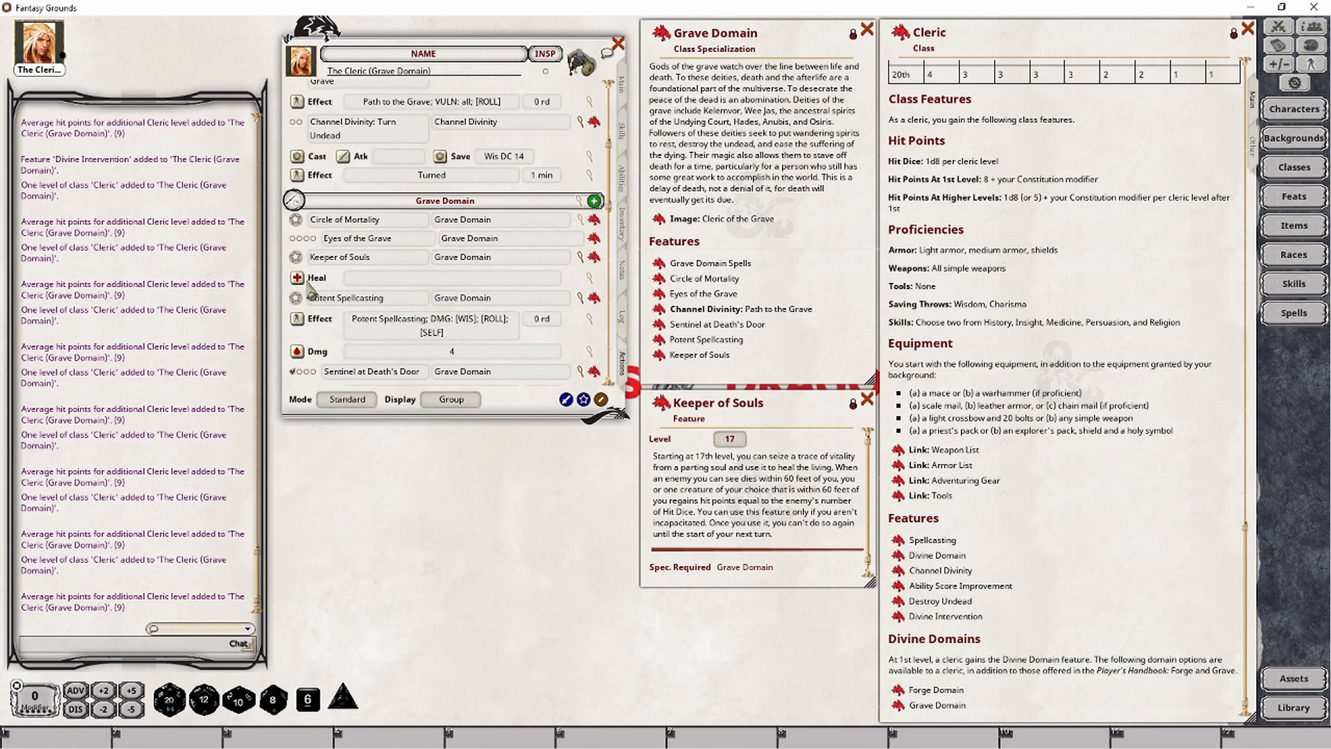
Add a healing entry to the Keeper of Souls heal action with a bonus of 1 and close its settings
{"action": "left_click", "coordinate": [587, 280]}
{"action": "left_click_drag", "start_coordinate": [645, 305], "coordinate": [477, 452]}
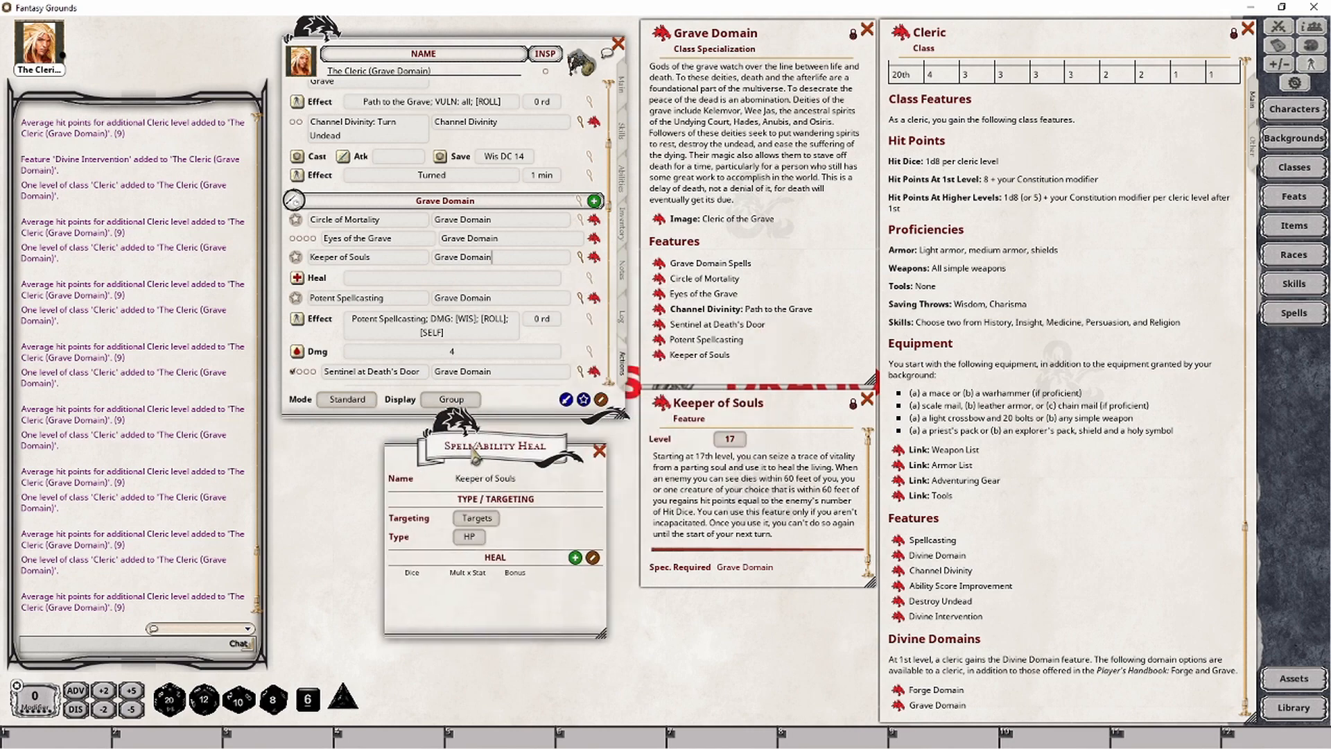
{"action": "left_click", "coordinate": [576, 559]}
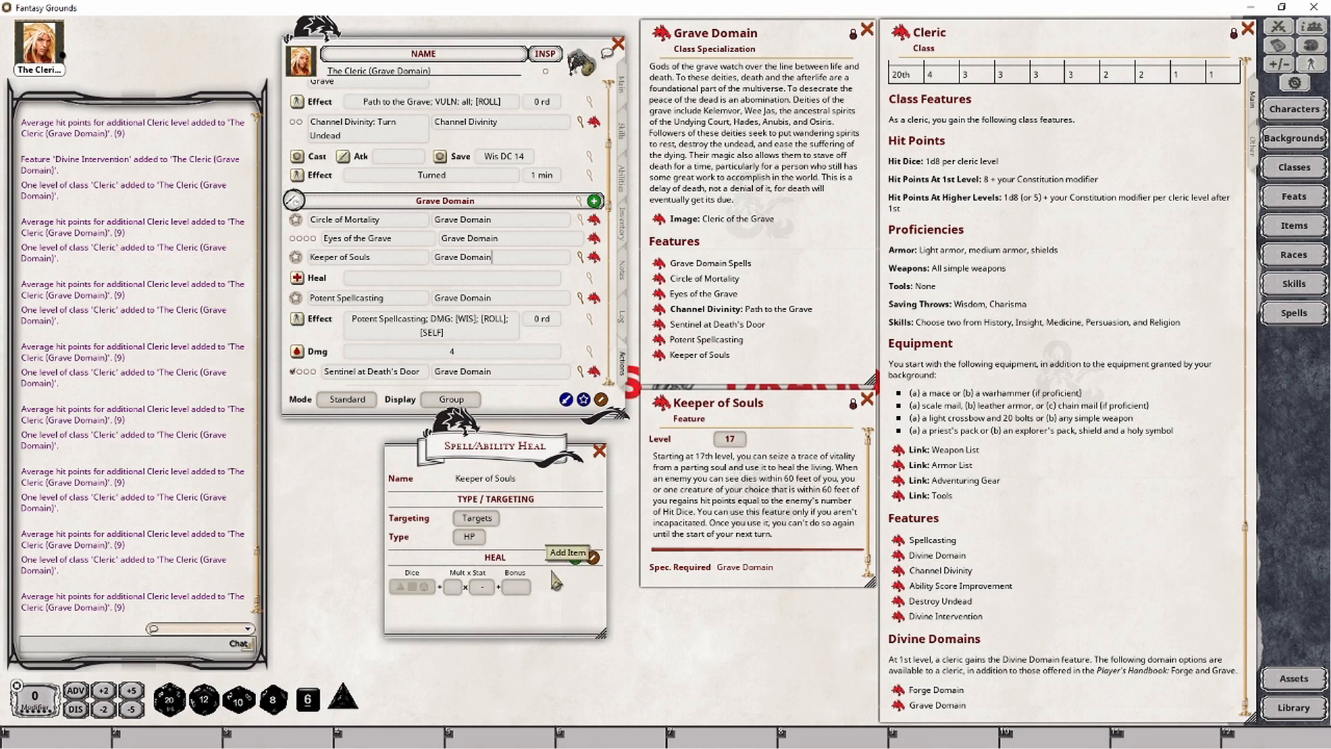
{"action": "left_click", "coordinate": [519, 590]}
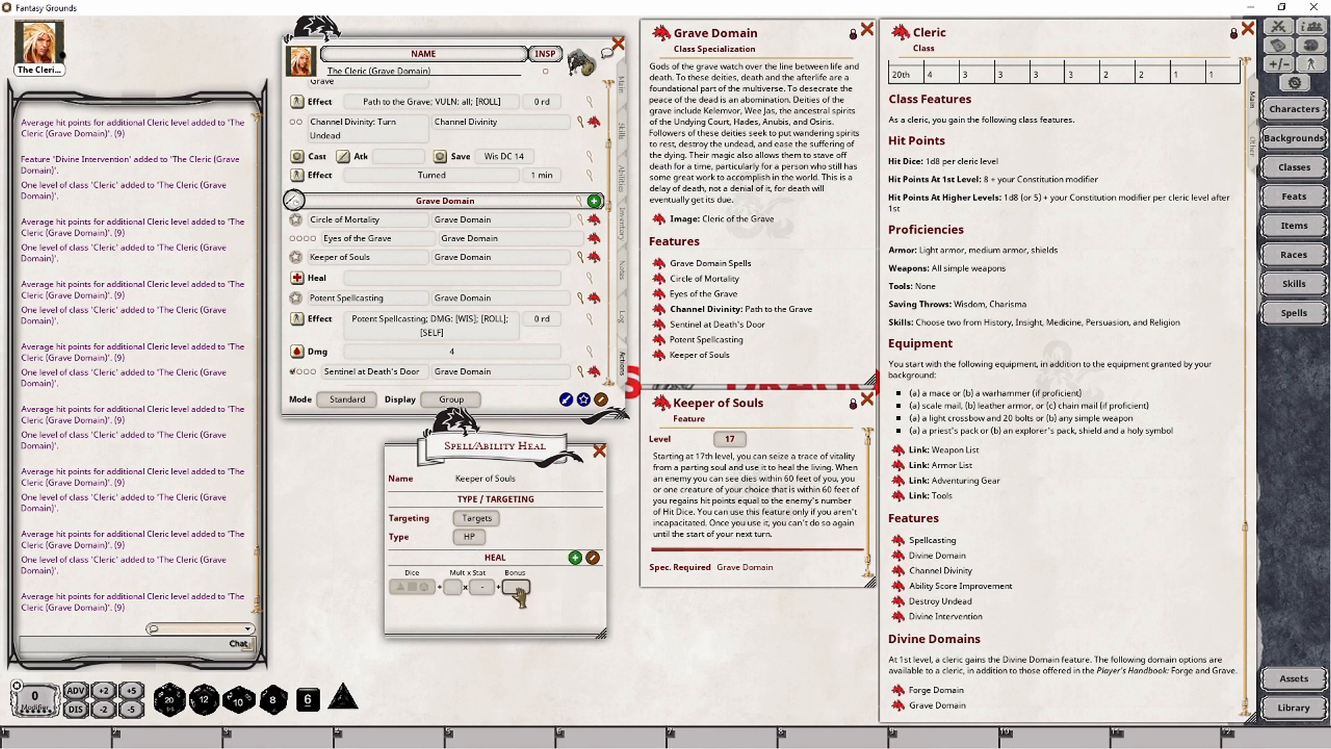
{"action": "type", "text": "1"}
{"action": "left_click", "coordinate": [599, 451]}
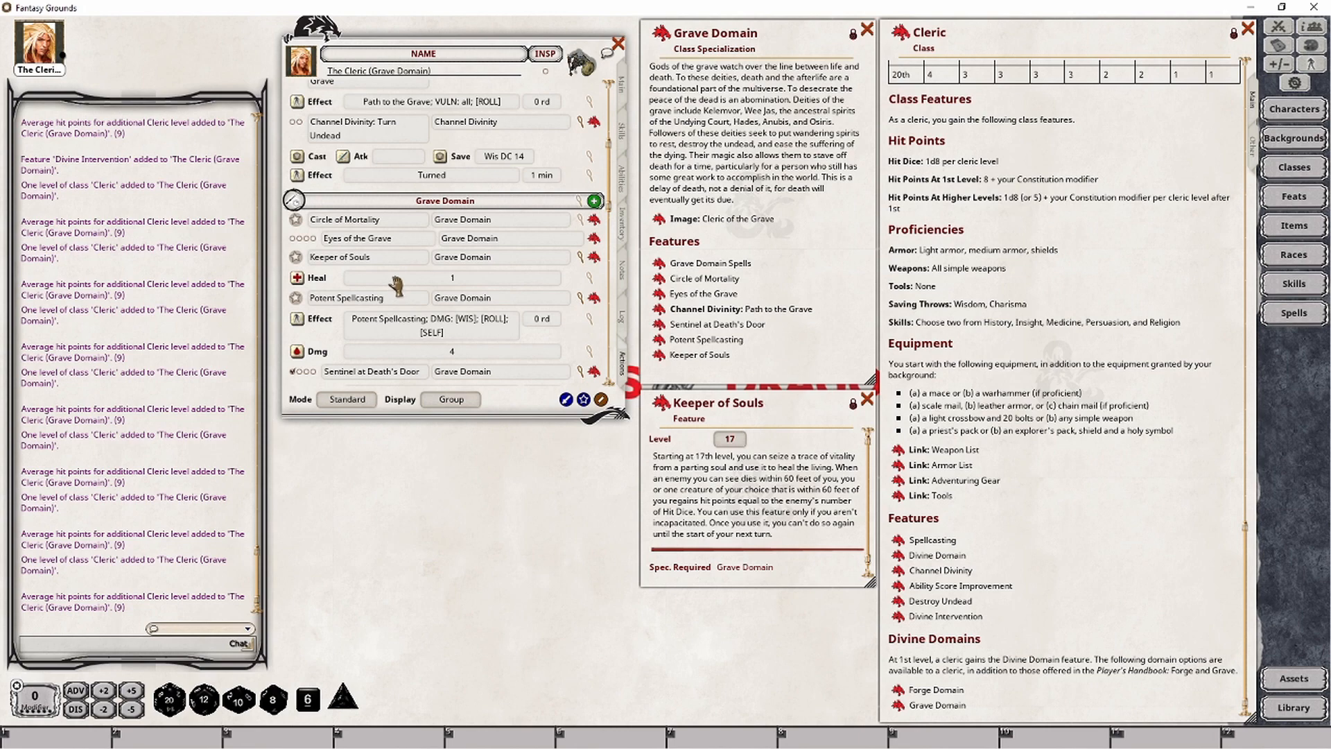
Set the Keeper of Souls heal bonus to 2 and close the heal settings
{"action": "left_click", "coordinate": [589, 278]}
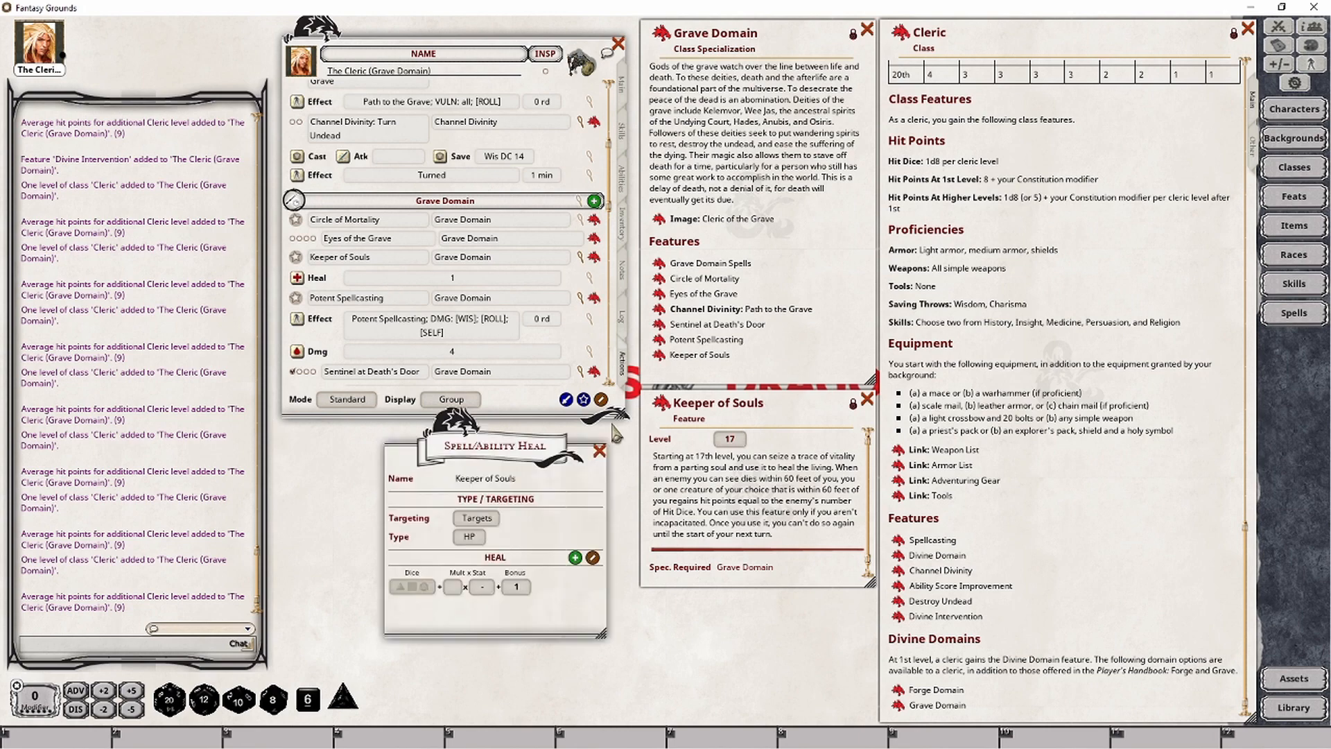
{"action": "scroll", "coordinate": [525, 589], "scroll_direction": "up", "scroll_amount": 1}
{"action": "left_click", "coordinate": [600, 451]}
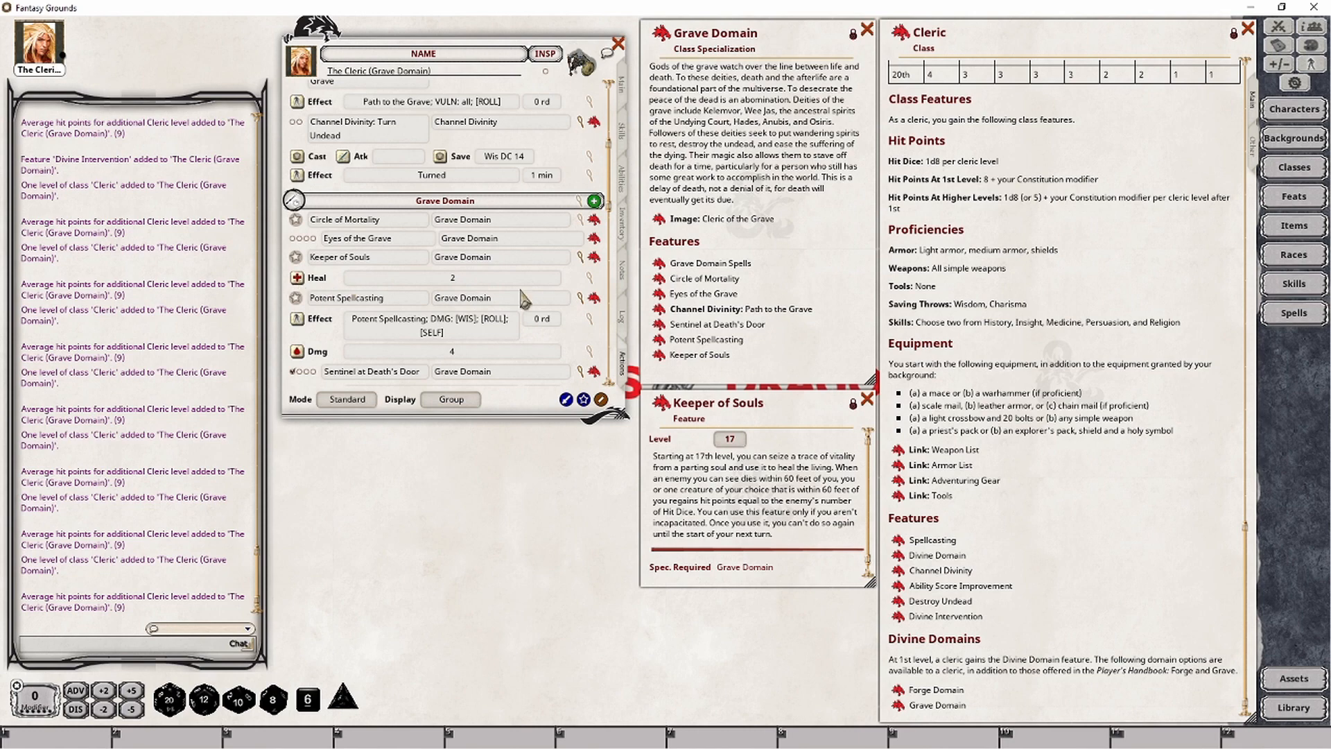
Open the combat tracker and apply the Keeper of Souls heal to the Ape
{"action": "left_click", "coordinate": [1279, 26]}
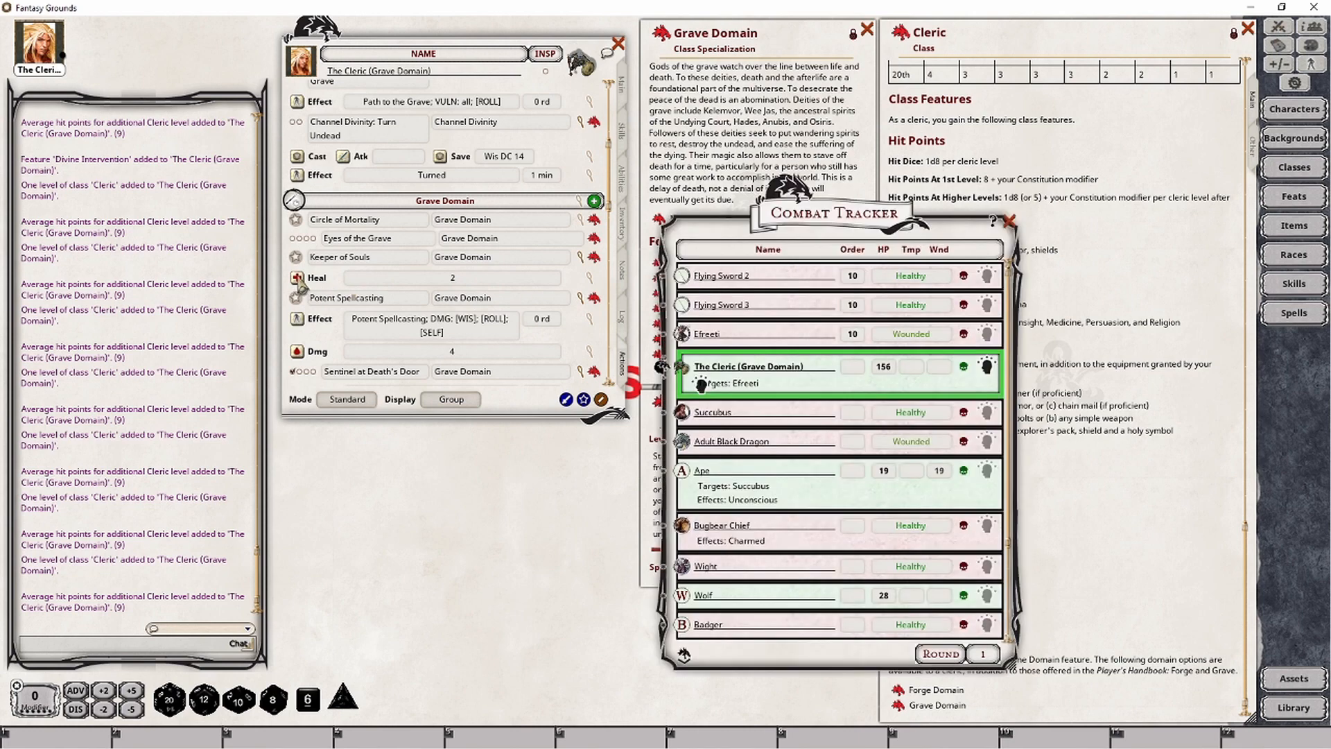
{"action": "mouse_move", "coordinate": [723, 414]}
{"action": "left_mouse_down"}
{"action": "mouse_move", "coordinate": [704, 488]}
{"action": "mouse_move", "coordinate": [683, 478]}
{"action": "left_mouse_up"}
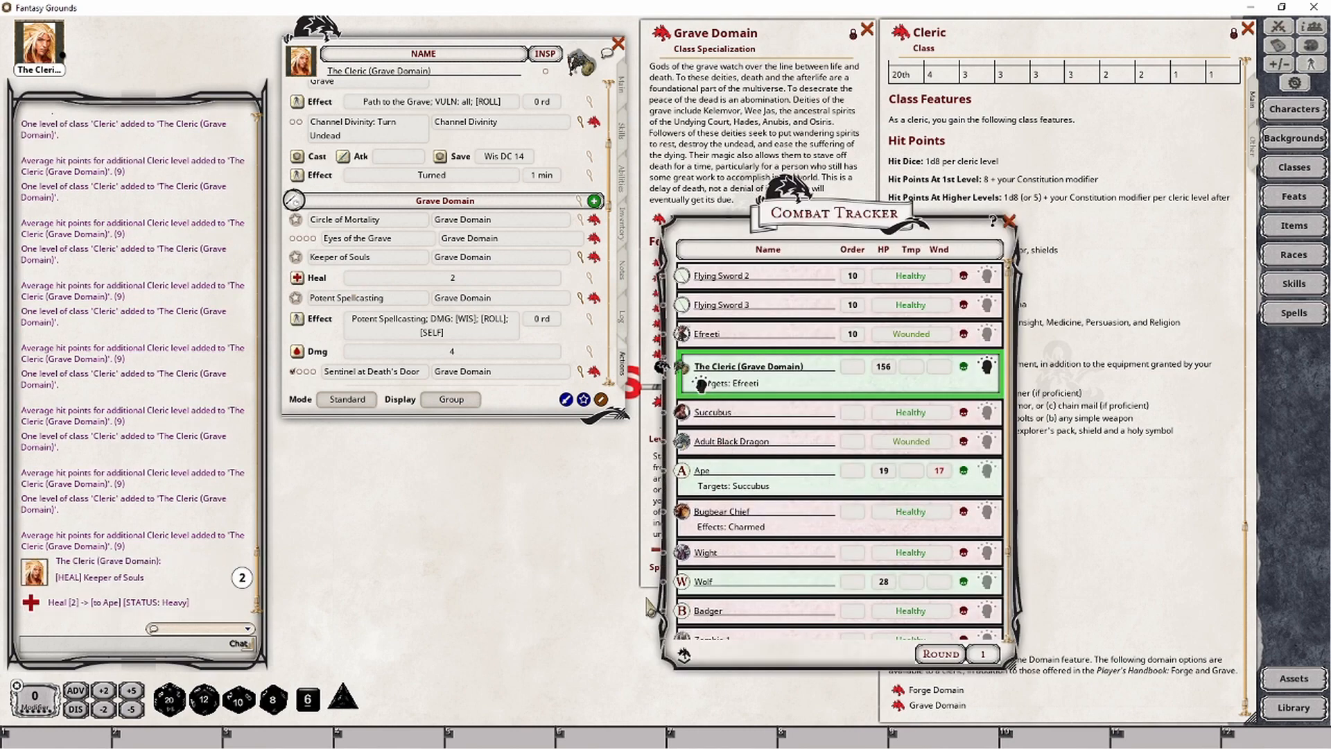